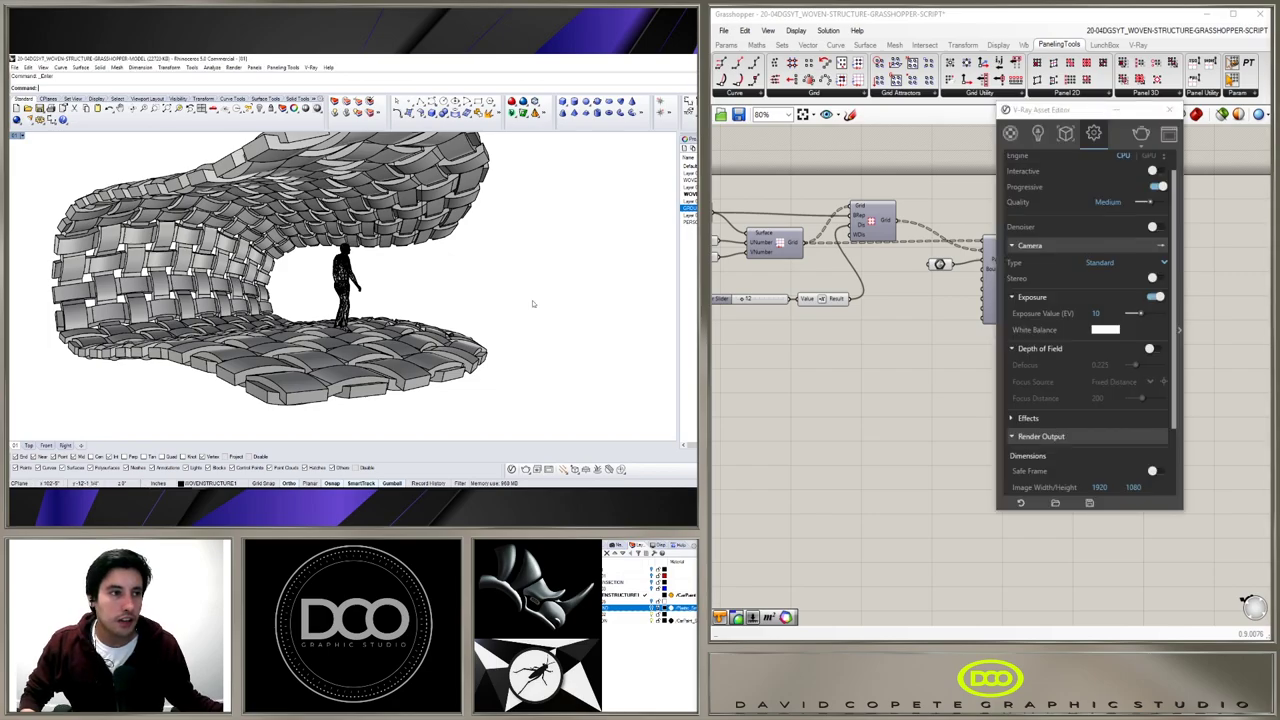
# Examine the finished woven structure model at close range, then its Grasshopper script with the V-Ray Asset Editor moved off the canvas.
pyautogui.scroll(10, 478, 297)
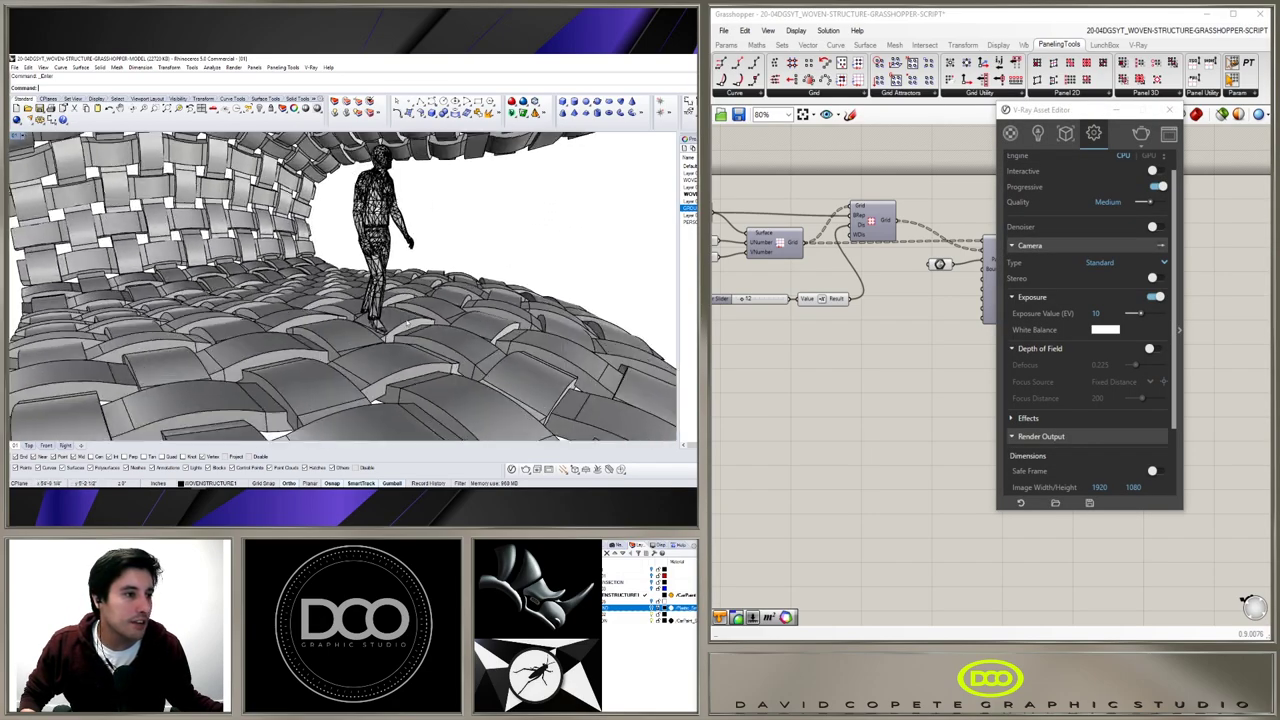
pyautogui.moveTo(340, 306); pyautogui.dragTo(401, 212, button='right')
pyautogui.click(404, 228)
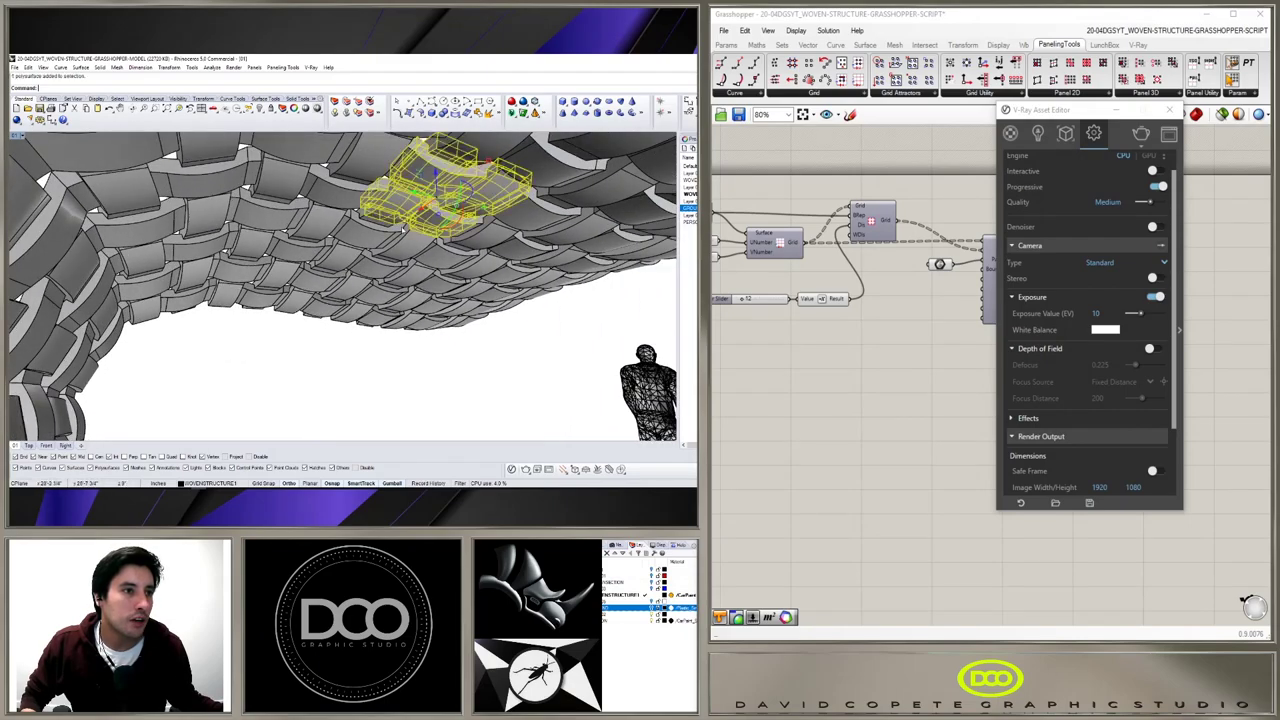
pyautogui.click(541, 334)
pyautogui.moveTo(538, 338)
pyautogui.mouseDown(button='right')
pyautogui.moveTo(540, 366)
pyautogui.moveTo(532, 330)
pyautogui.mouseUp(button='right')
pyautogui.click(874, 341)
pyautogui.moveTo(1075, 113); pyautogui.dragTo(529, 216)
pyautogui.scroll(-3, 820, 410)
pyautogui.scroll(5, 1027, 347)
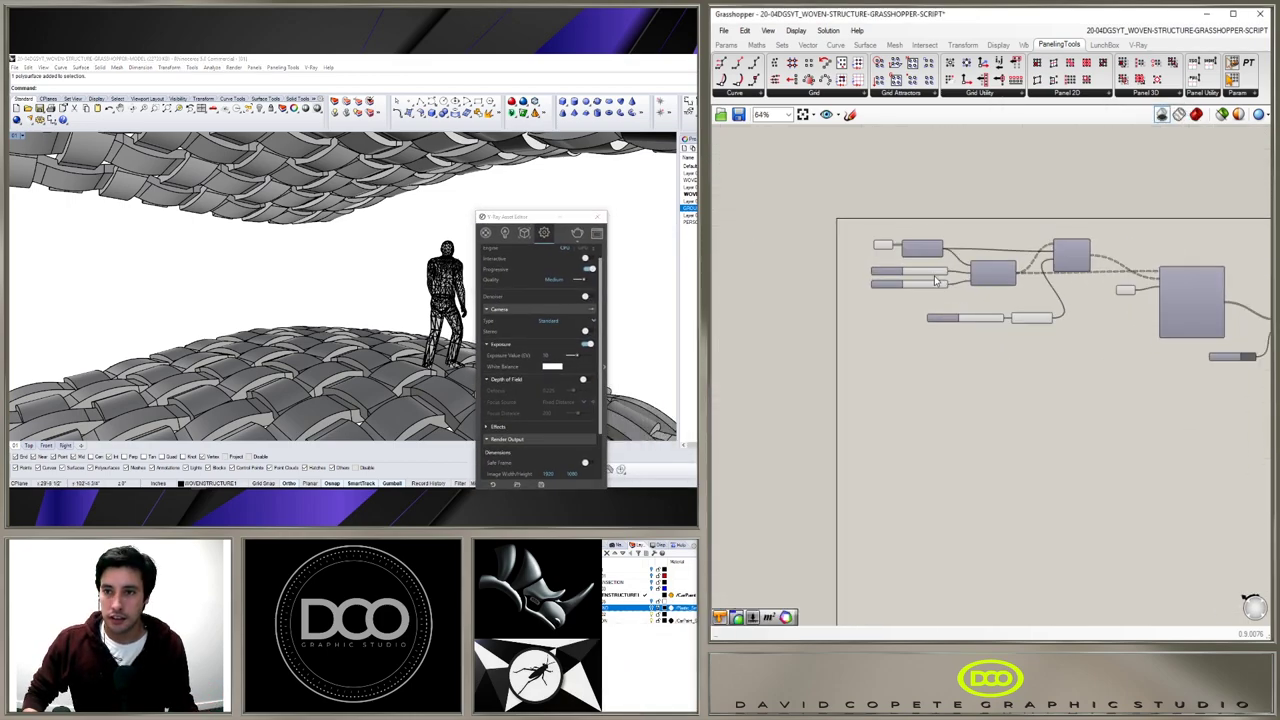
pyautogui.moveTo(366, 294); pyautogui.dragTo(200, 297, button='right')
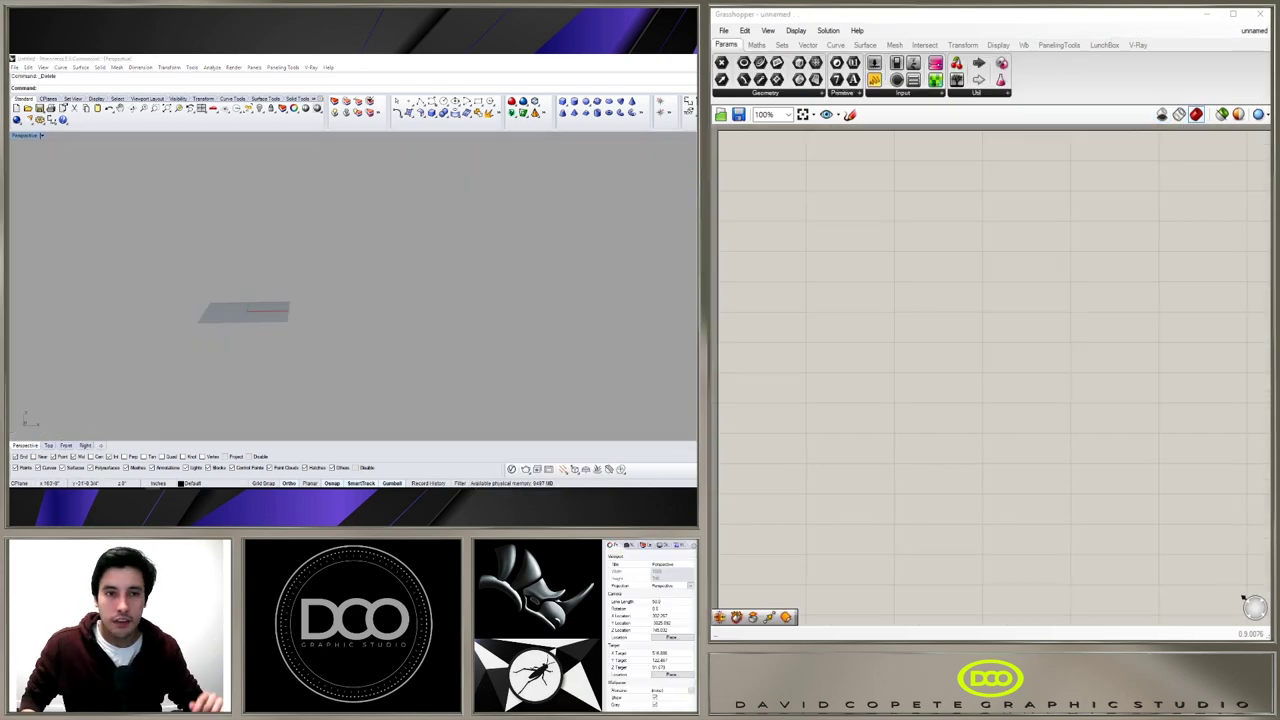
# Show only the Right view in the modelling area, with the whole construction grid in view.
pyautogui.moveTo(277, 296); pyautogui.dragTo(318, 290, button='right')
pyautogui.scroll(3, 318, 311)
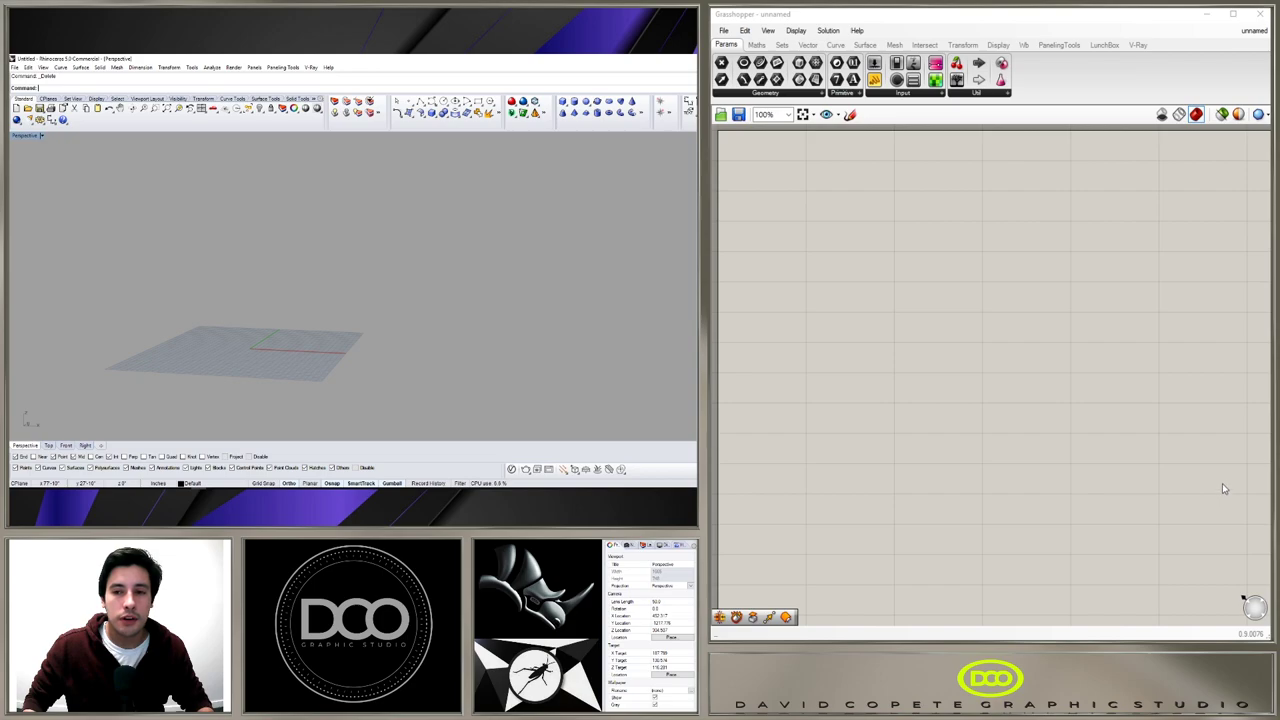
pyautogui.moveTo(276, 294); pyautogui.dragTo(311, 300, button='right')
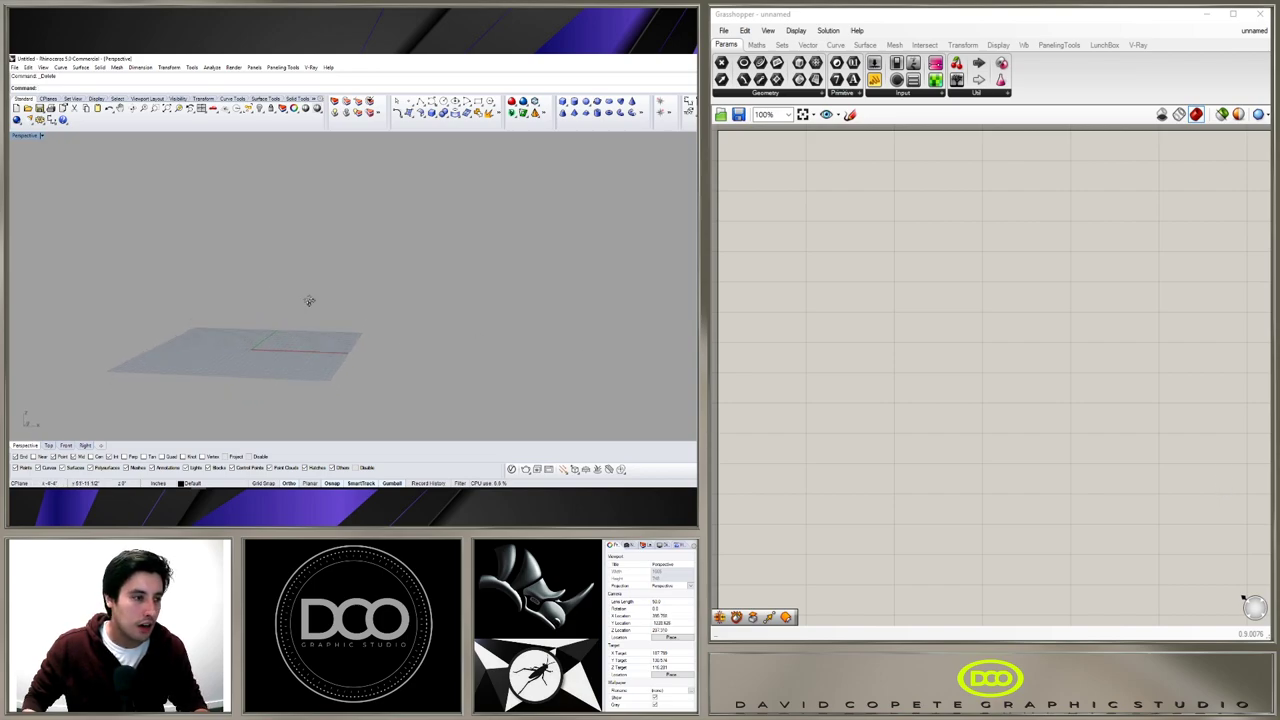
pyautogui.doubleClick(25, 136)
pyautogui.click(365, 293)
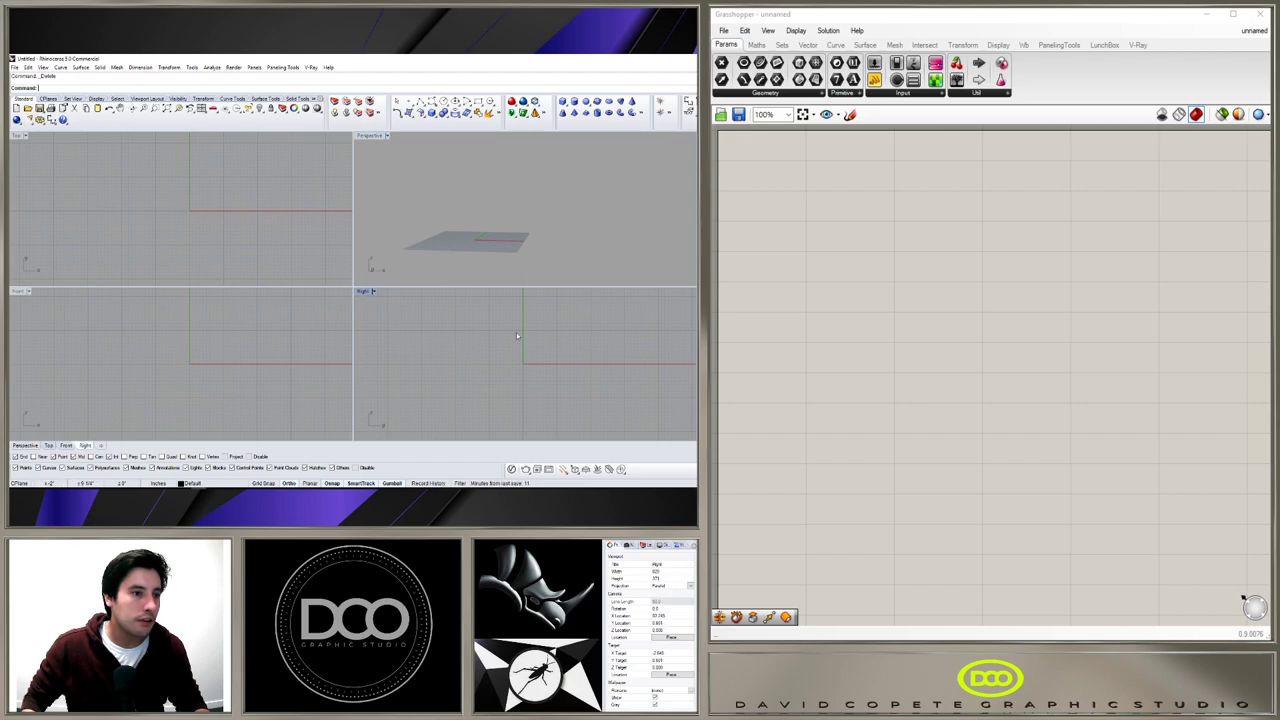
pyautogui.doubleClick(361, 292)
pyautogui.scroll(-12, 412, 290)
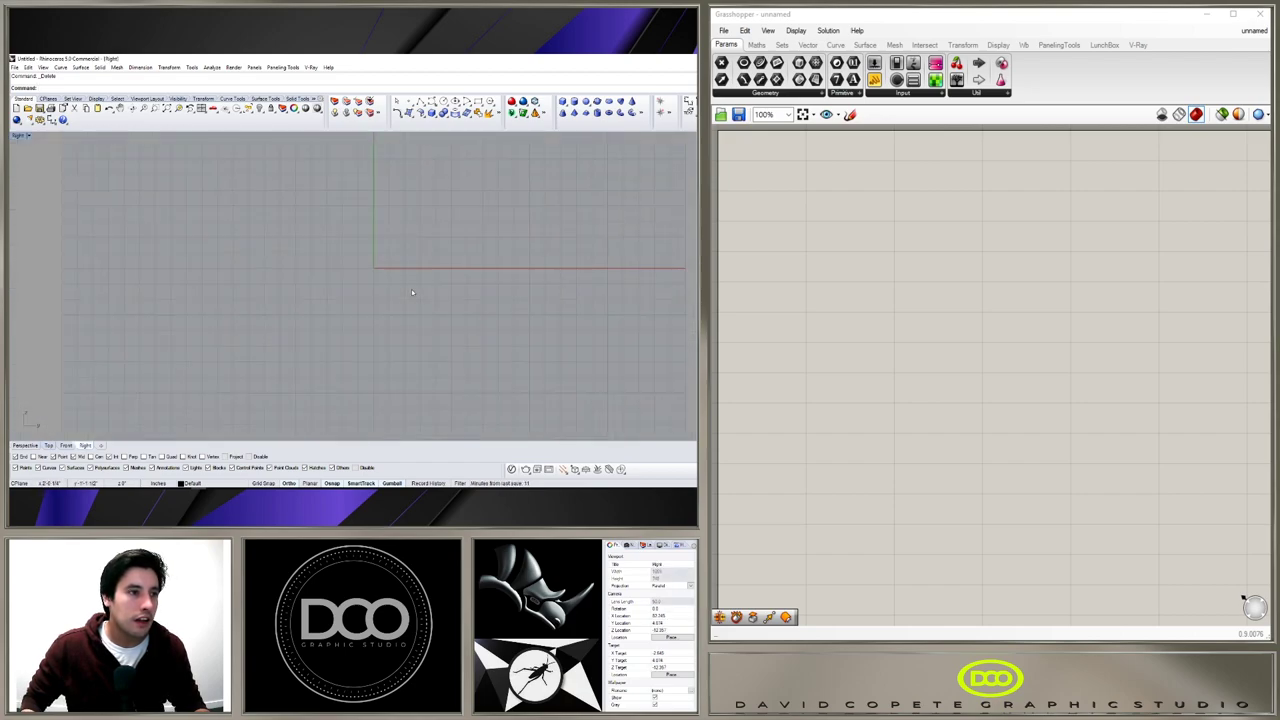
pyautogui.moveTo(416, 291); pyautogui.dragTo(360, 317, button='right')
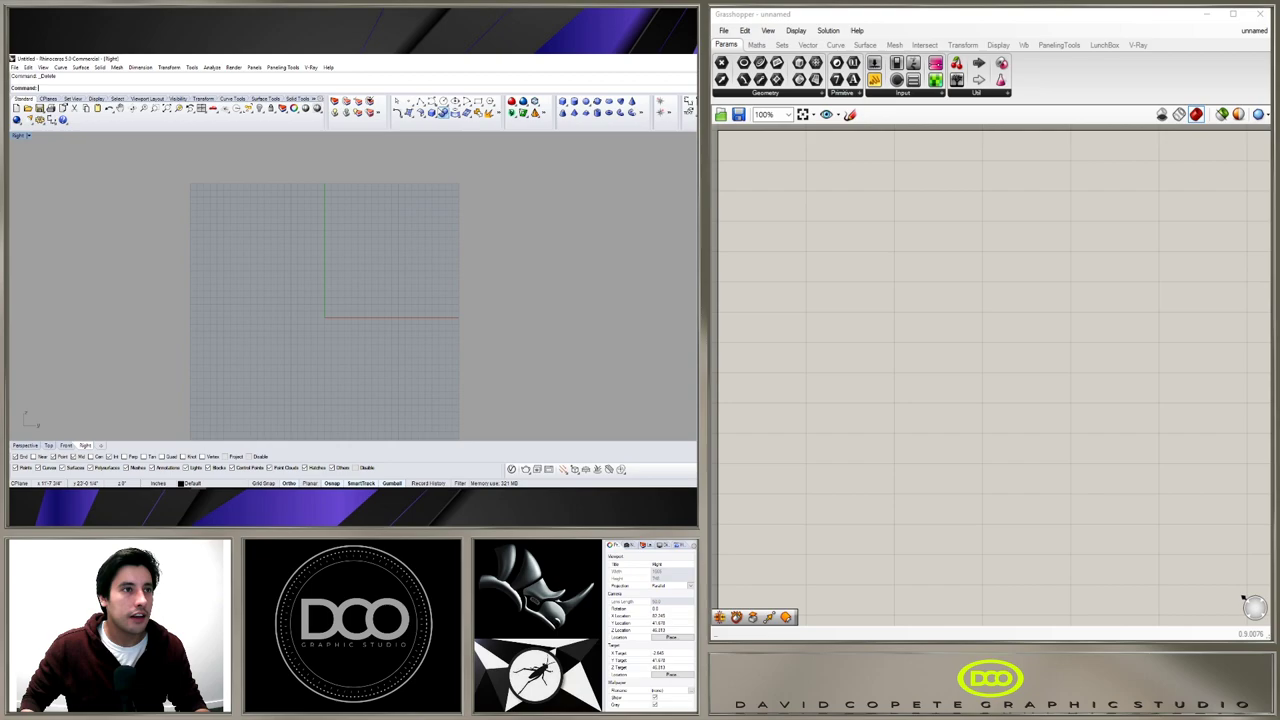
# Draw an open, C-shaped interpolated curve in the Right view, with gently wavy lower and upper runs starting on the horizontal axis.
pyautogui.click(431, 104)
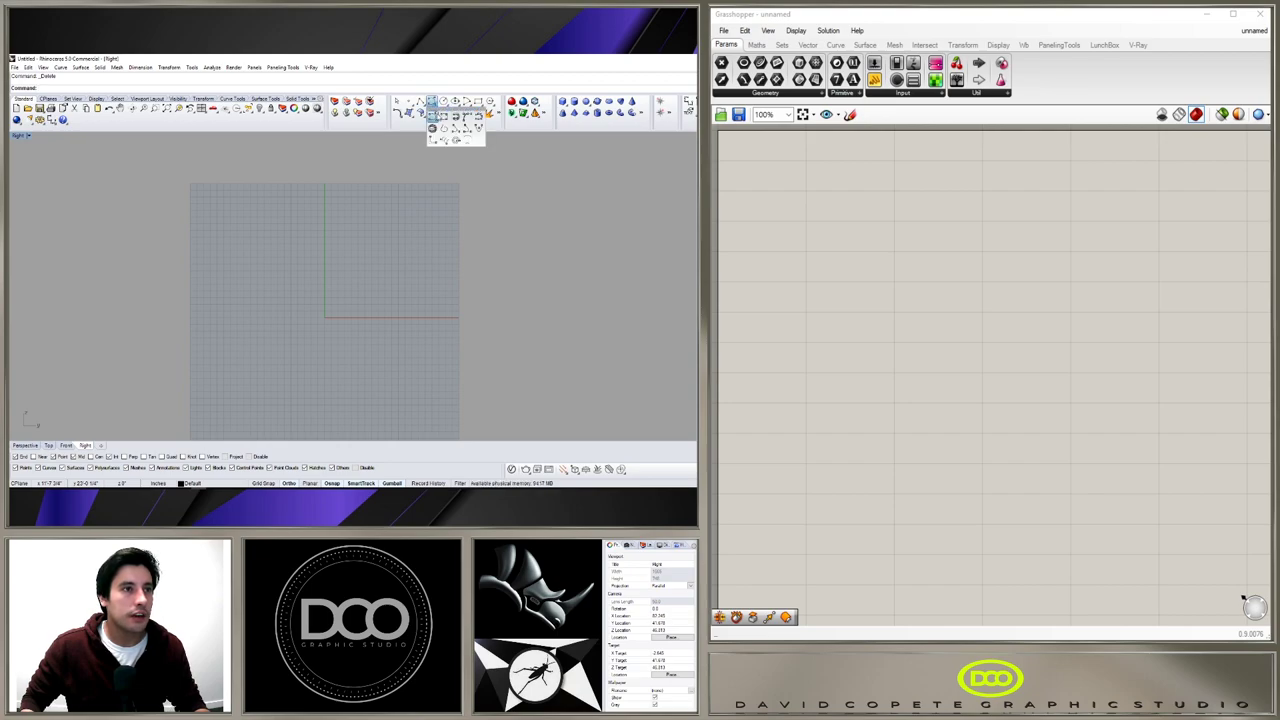
pyautogui.click(443, 116)
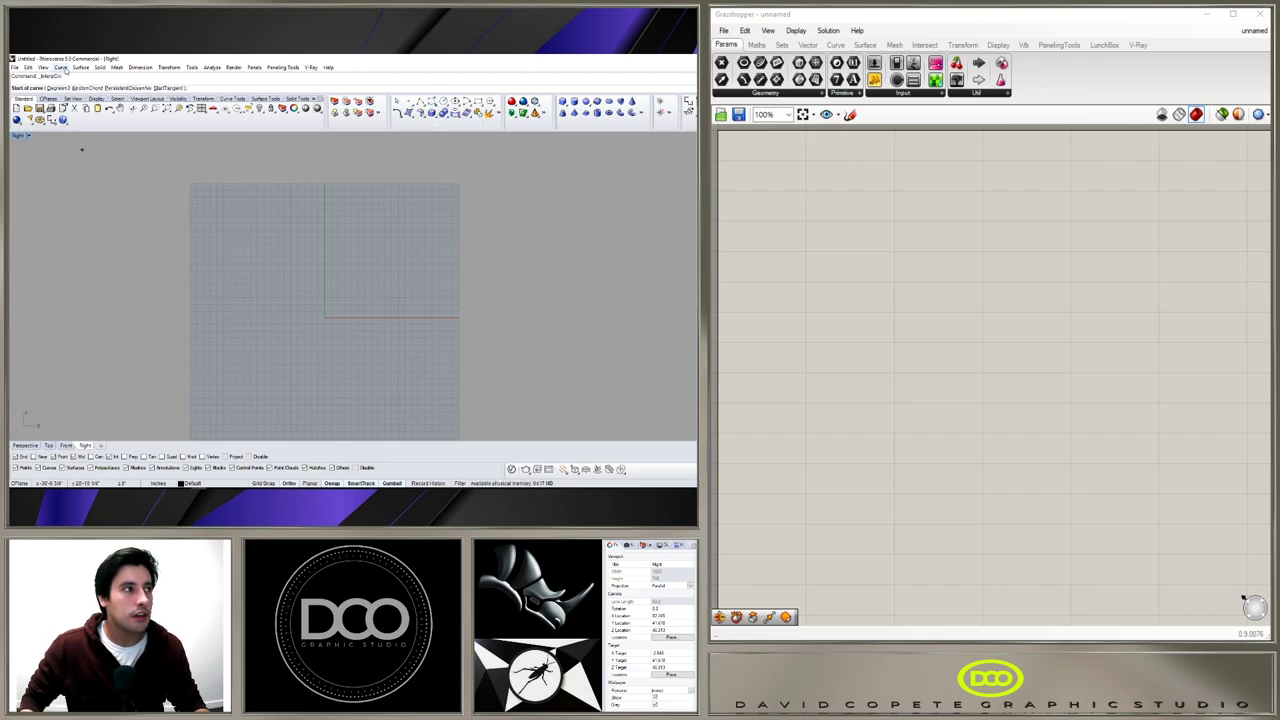
pyautogui.click(473, 317)
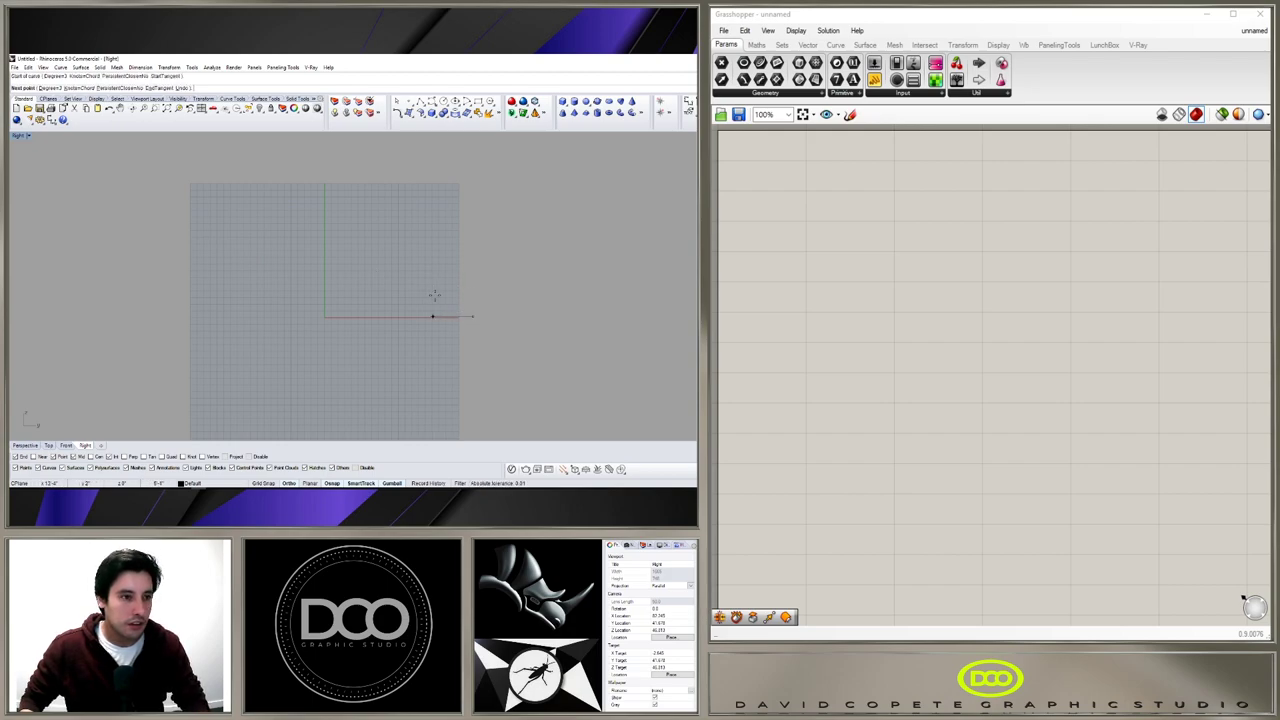
pyautogui.click(422, 307)
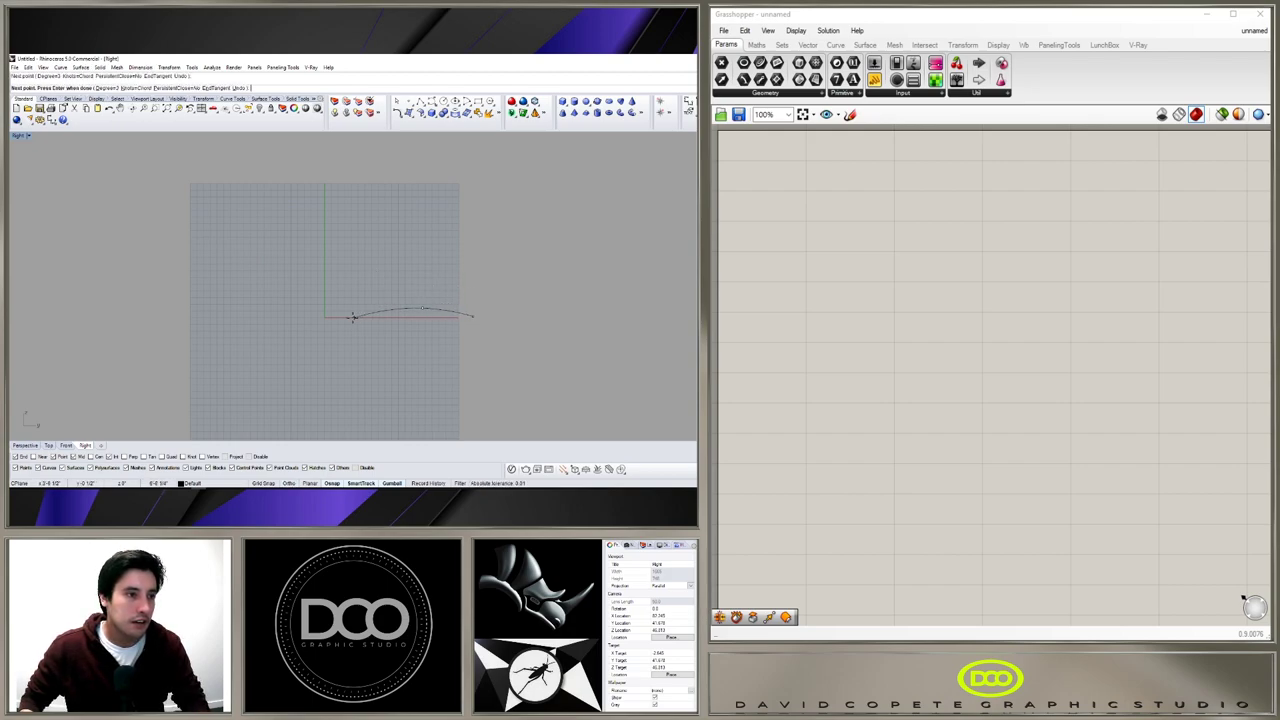
pyautogui.click(341, 316)
pyautogui.click(302, 308)
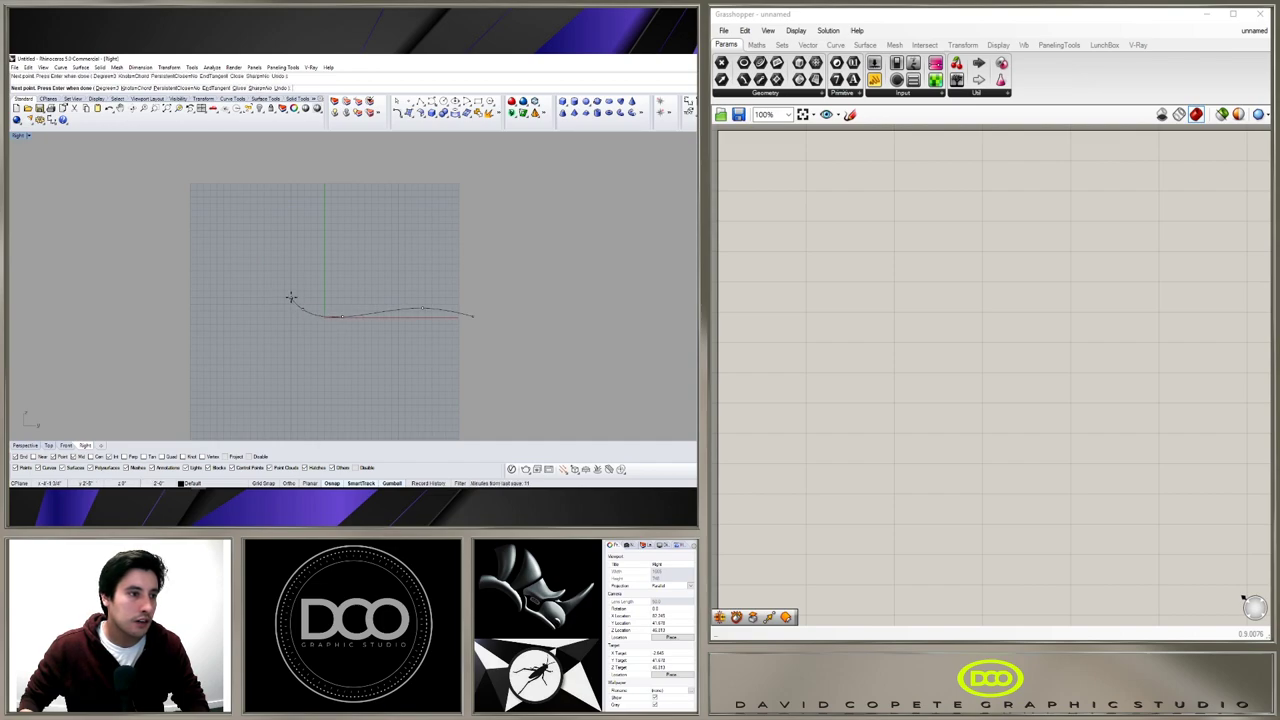
pyautogui.click(297, 263)
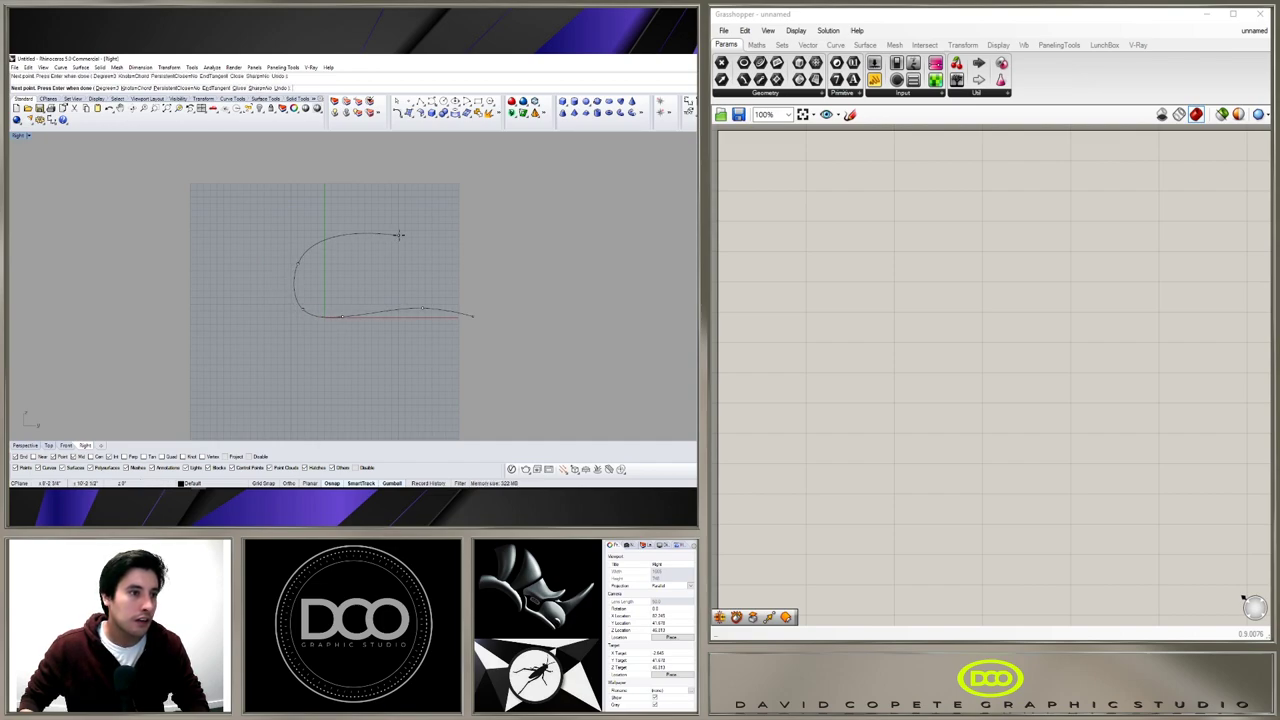
pyautogui.click(442, 247)
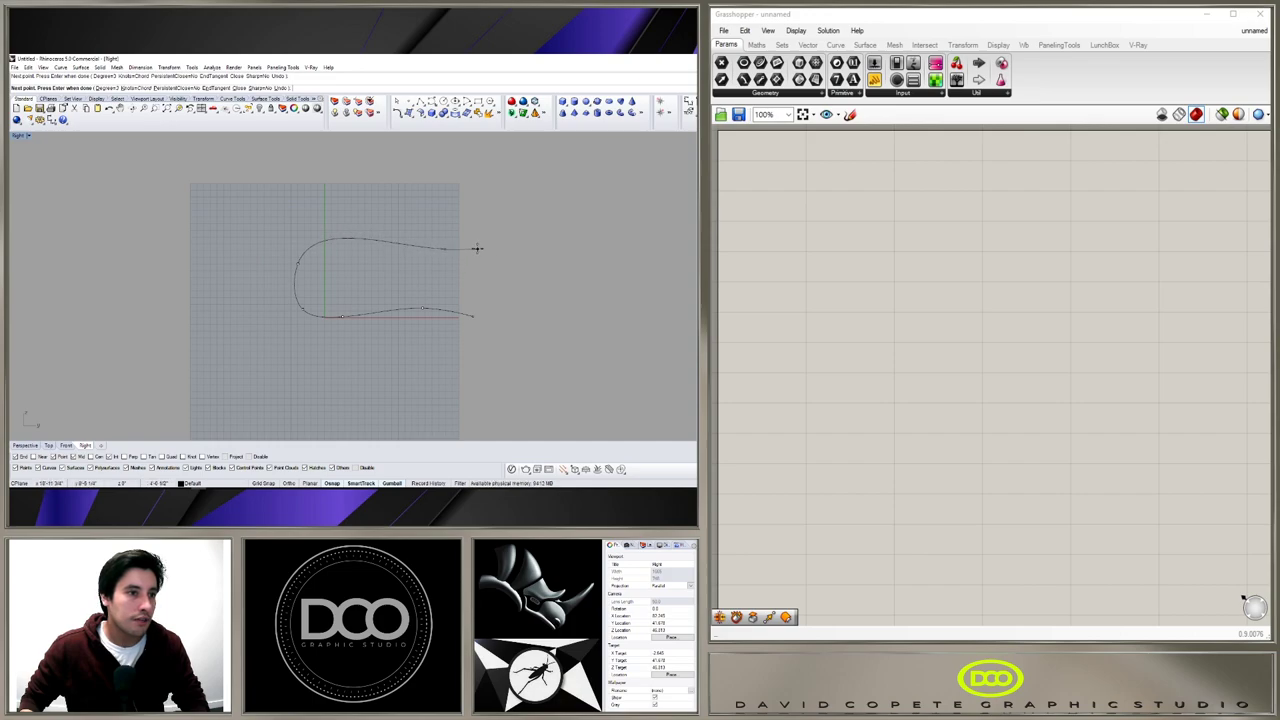
pyautogui.click(474, 245)
pyautogui.press('Return')
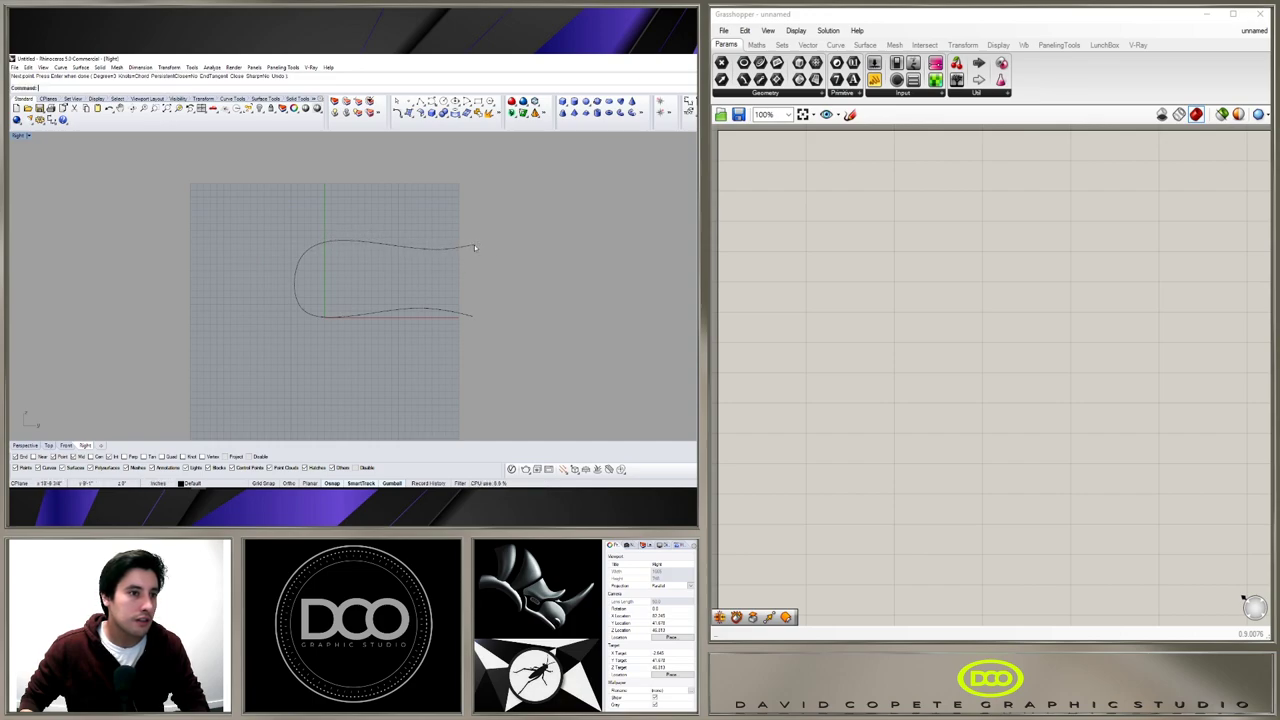
# Copy the C-shaped curve sideways along the X axis in the Perspective view.
pyautogui.click(411, 247)
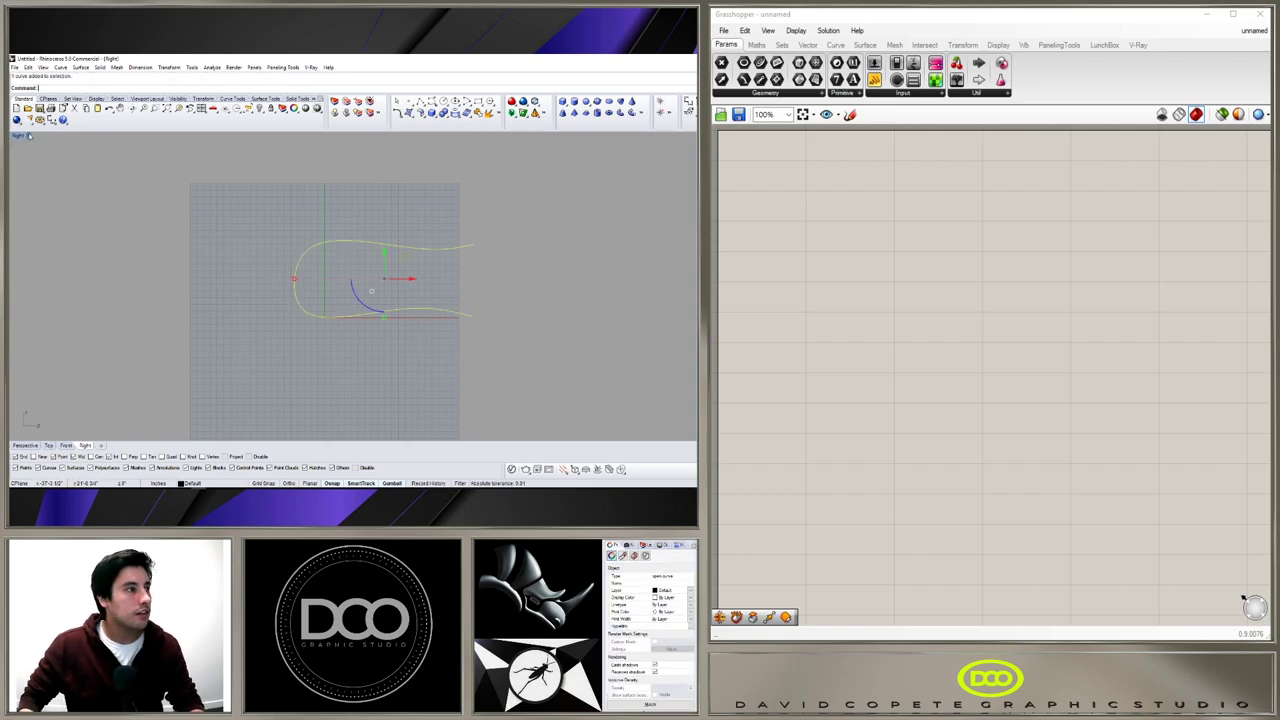
pyautogui.doubleClick(18, 134)
pyautogui.doubleClick(370, 135)
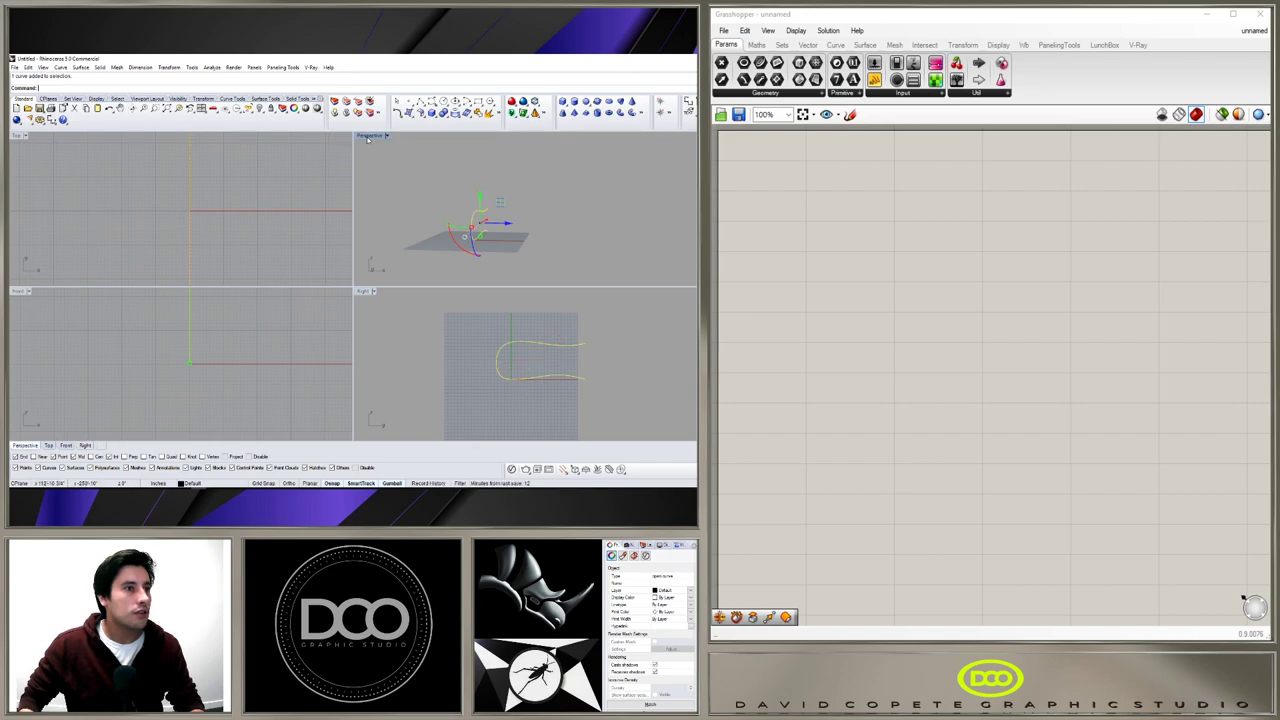
pyautogui.moveTo(400, 251); pyautogui.dragTo(443, 267, button='right')
pyautogui.moveTo(336, 292); pyautogui.dragTo(402, 288)
pyautogui.click(441, 332)
pyautogui.moveTo(438, 330)
pyautogui.mouseDown(button='right')
pyautogui.moveTo(437, 299)
pyautogui.moveTo(427, 321)
pyautogui.mouseUp(button='right')
# Mirror the original curve about a plane through the copied curve's upper endpoint, keeping the original, to form a third parallel curve.
pyautogui.click(292, 253)
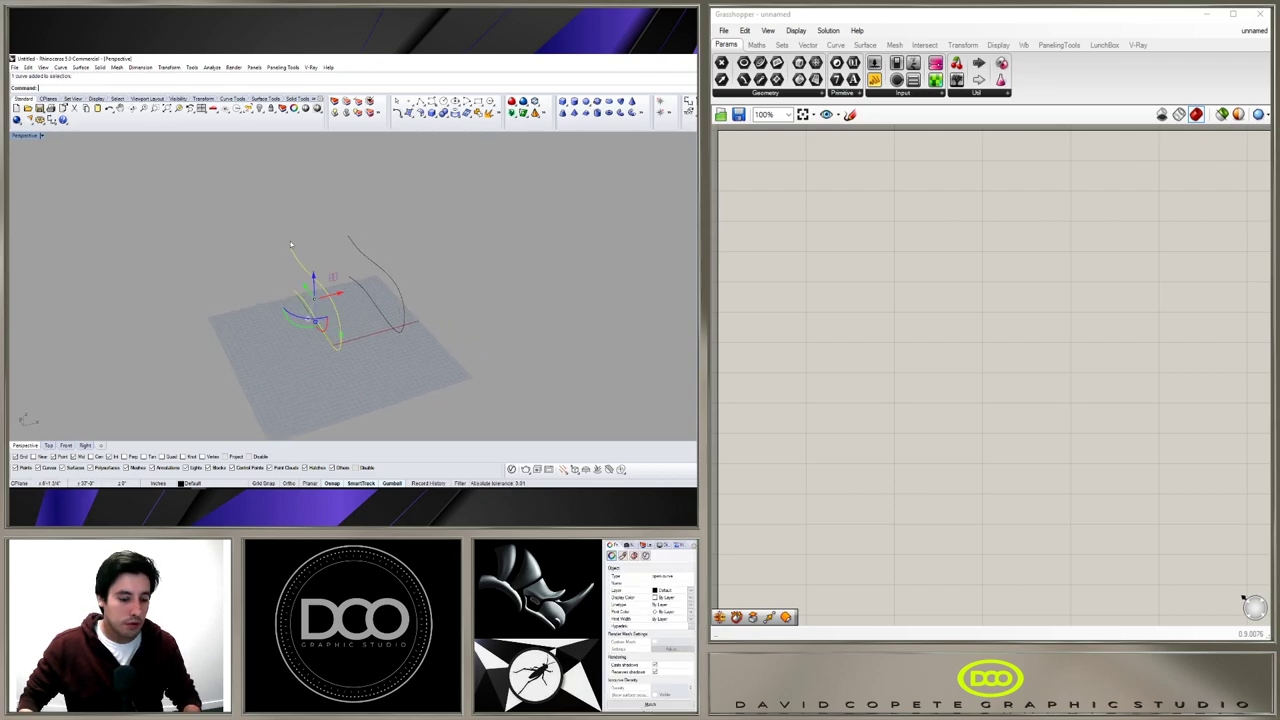
pyautogui.write('mirror')
pyautogui.press('Return')
pyautogui.click(348, 235)
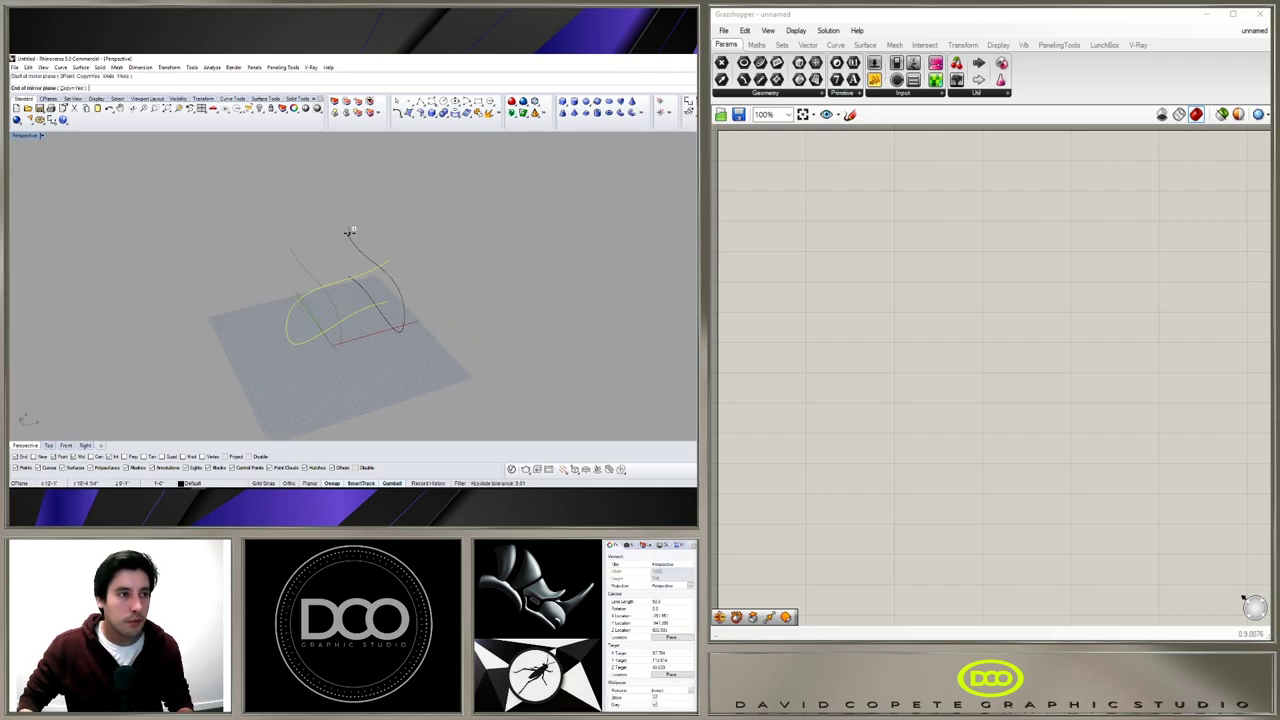
pyautogui.click(301, 210)
pyautogui.click(288, 369)
pyautogui.moveTo(288, 369); pyautogui.dragTo(436, 350, button='right')
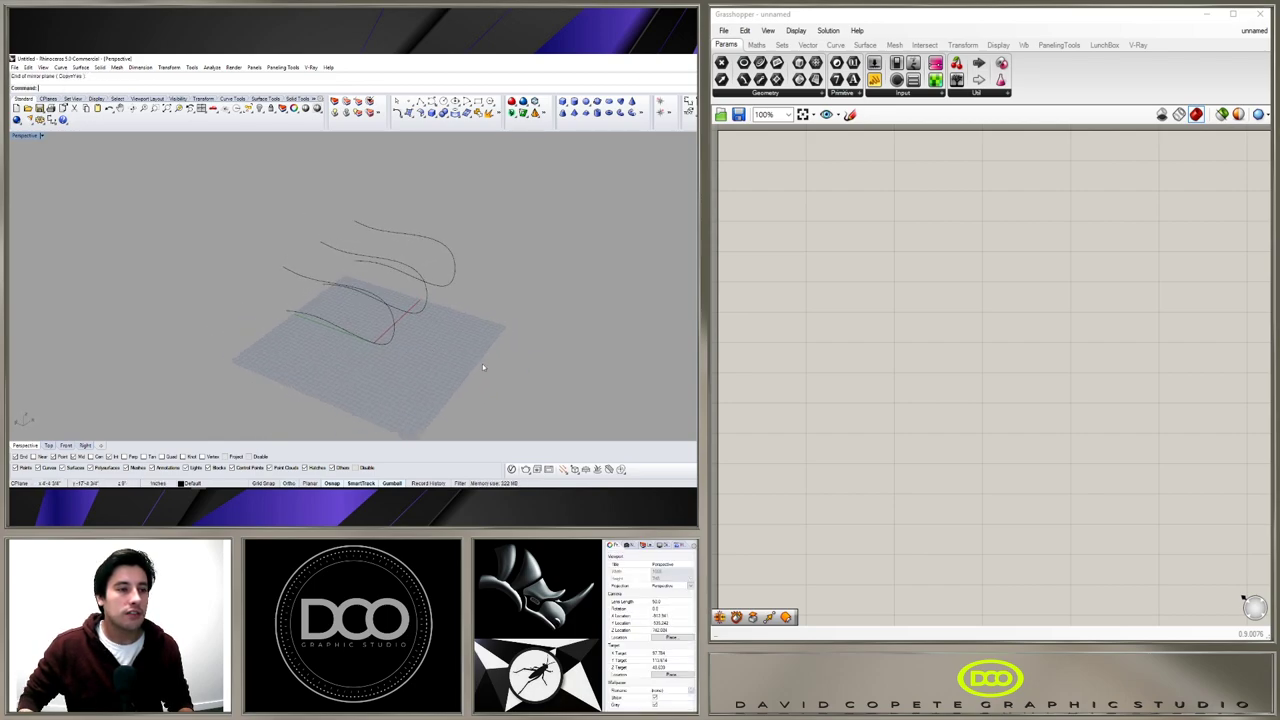
# Add a Curve parameter to the empty Grasshopper canvas.
pyautogui.doubleClick(903, 295)
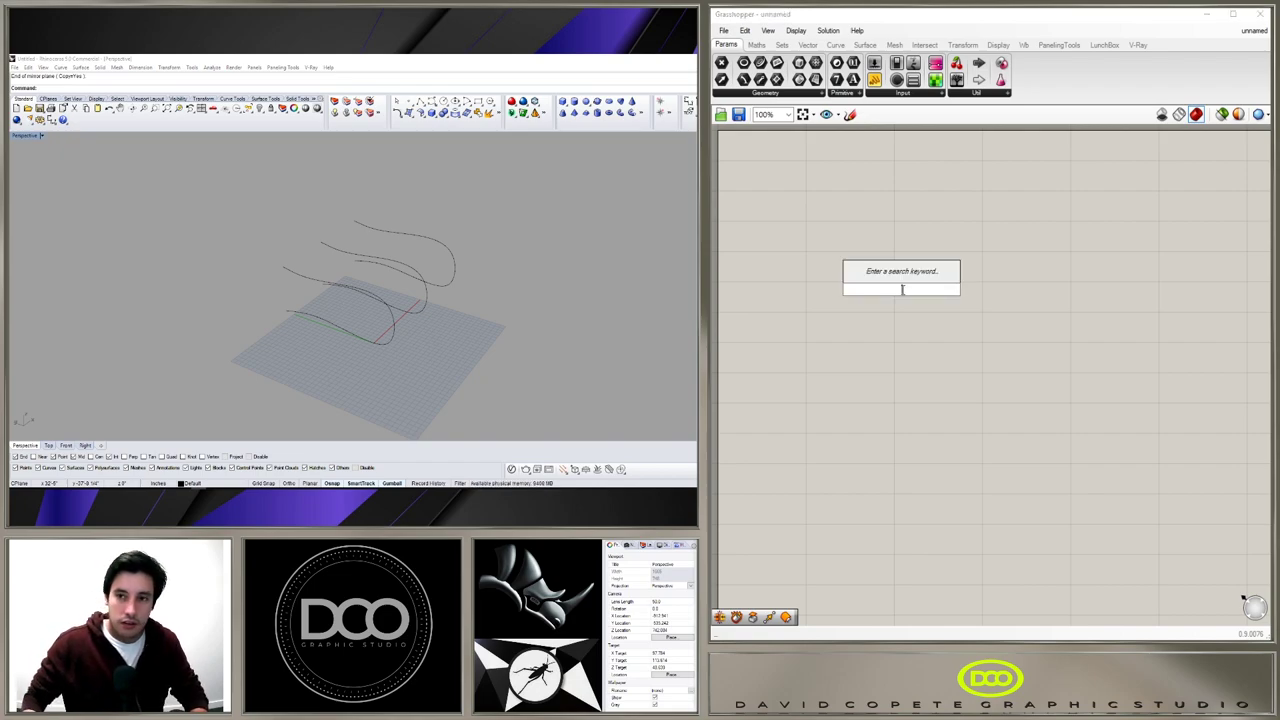
pyautogui.write('cur')
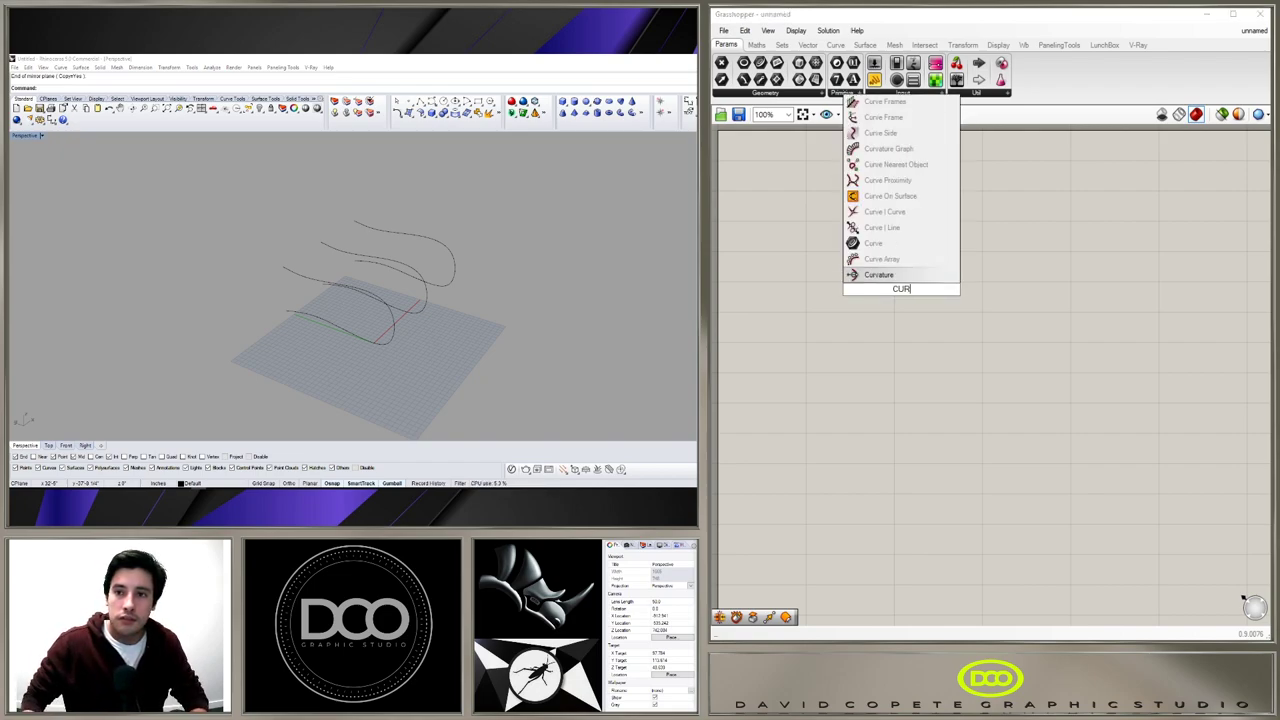
pyautogui.click(895, 246)
pyautogui.click(903, 298)
pyautogui.click(952, 284)
# Select the three profile curves in order from front to back and assign them to the Curve parameter as multiple curves.
pyautogui.moveTo(508, 380); pyautogui.dragTo(310, 222)
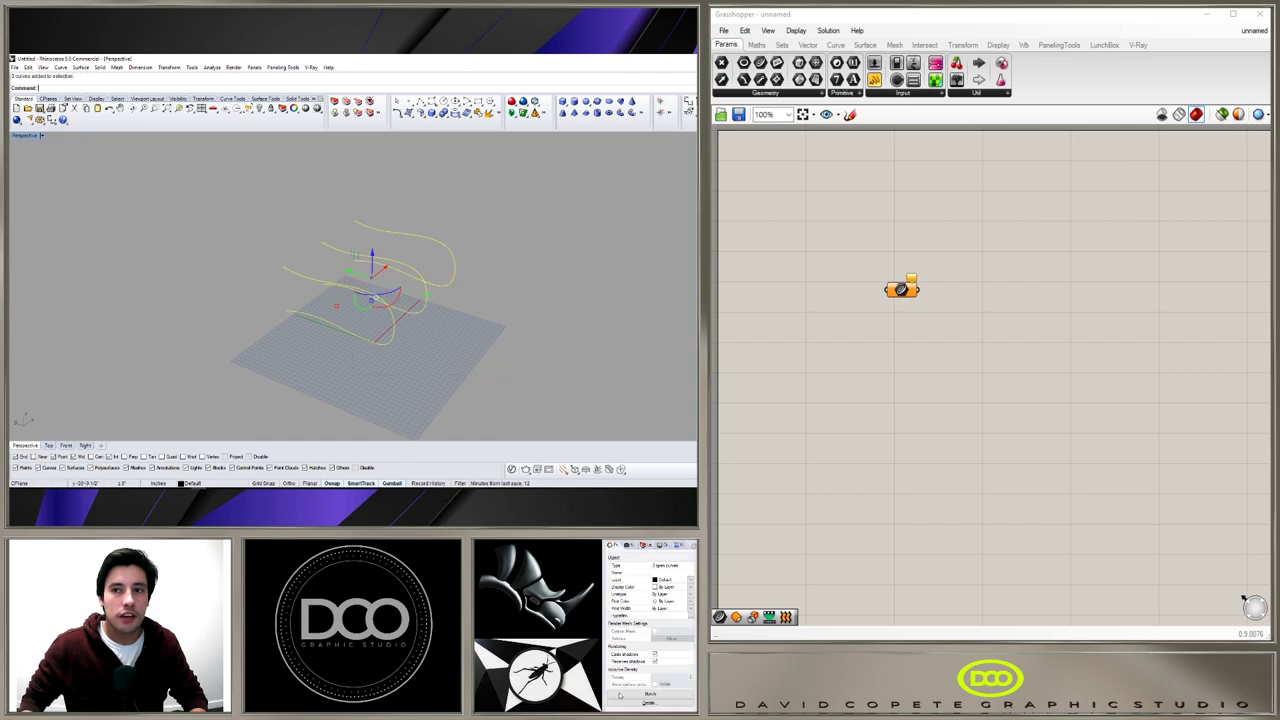
pyautogui.click(917, 211)
pyautogui.click(471, 284)
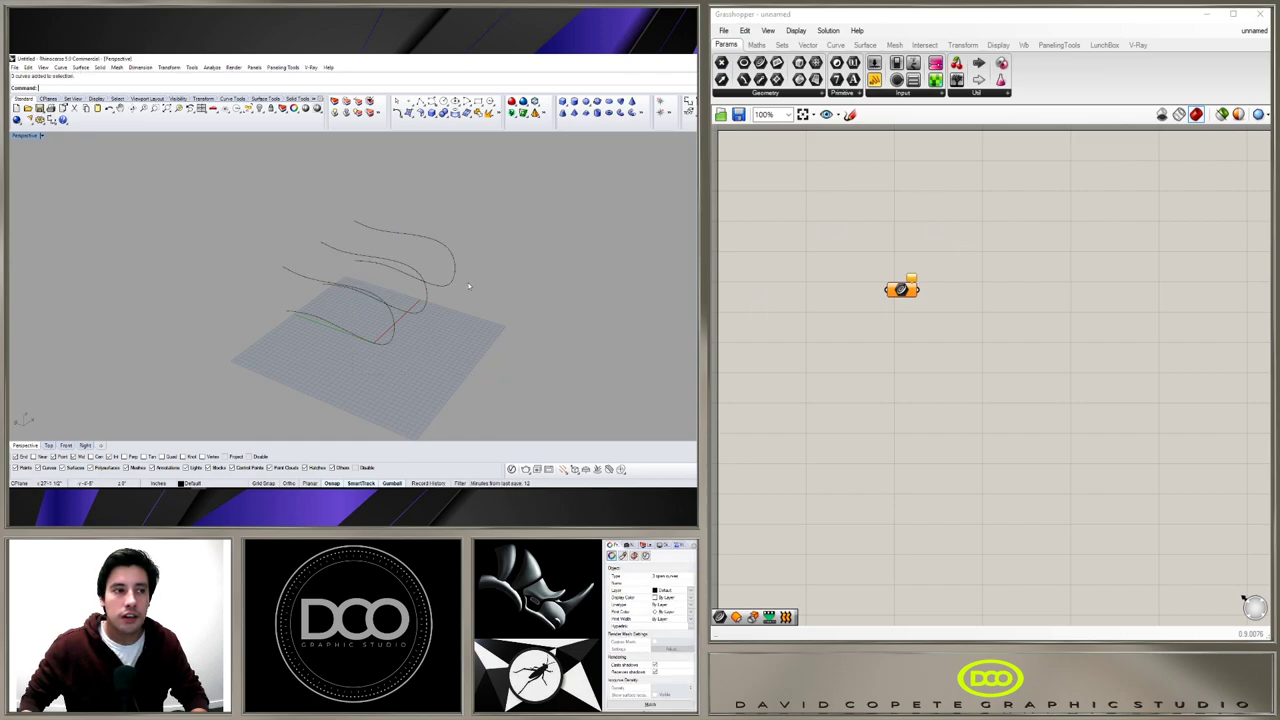
pyautogui.click(393, 336)
pyautogui.keyDown('shift'); pyautogui.click(428, 301); pyautogui.keyUp('shift')
pyautogui.keyDown('shift'); pyautogui.click(452, 262); pyautogui.keyUp('shift')
pyautogui.rightClick(912, 292)
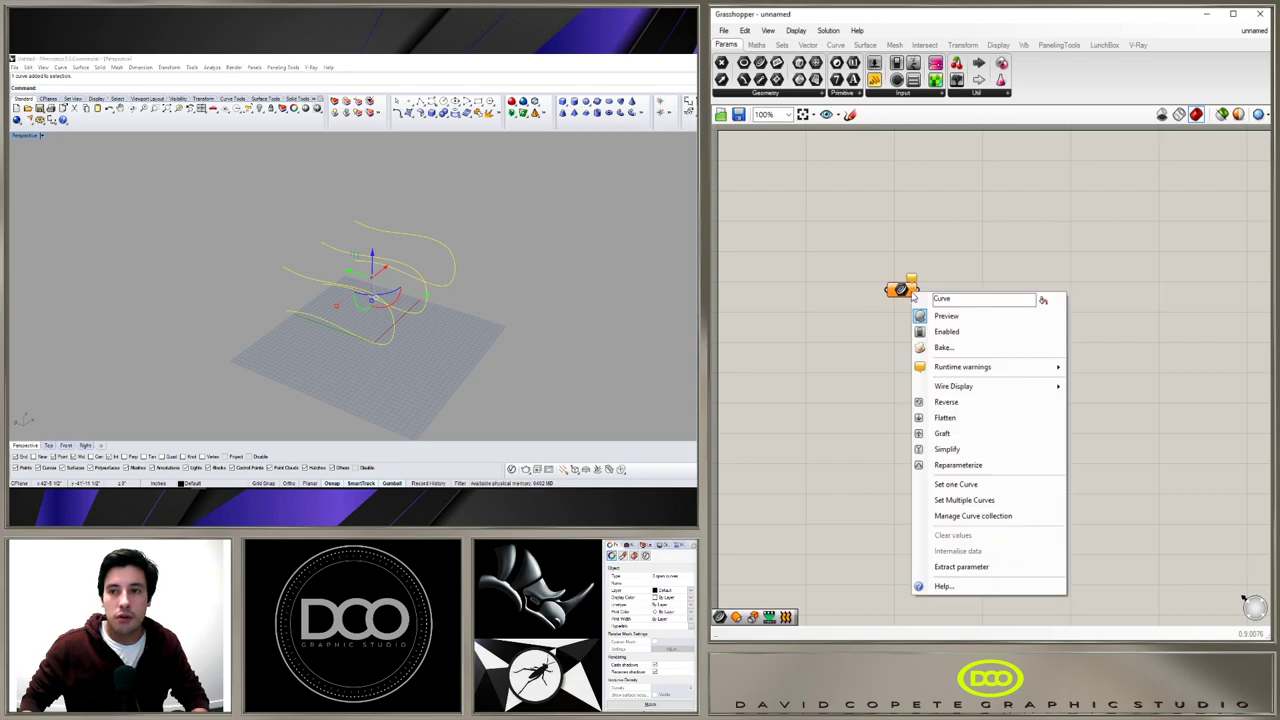
pyautogui.click(972, 500)
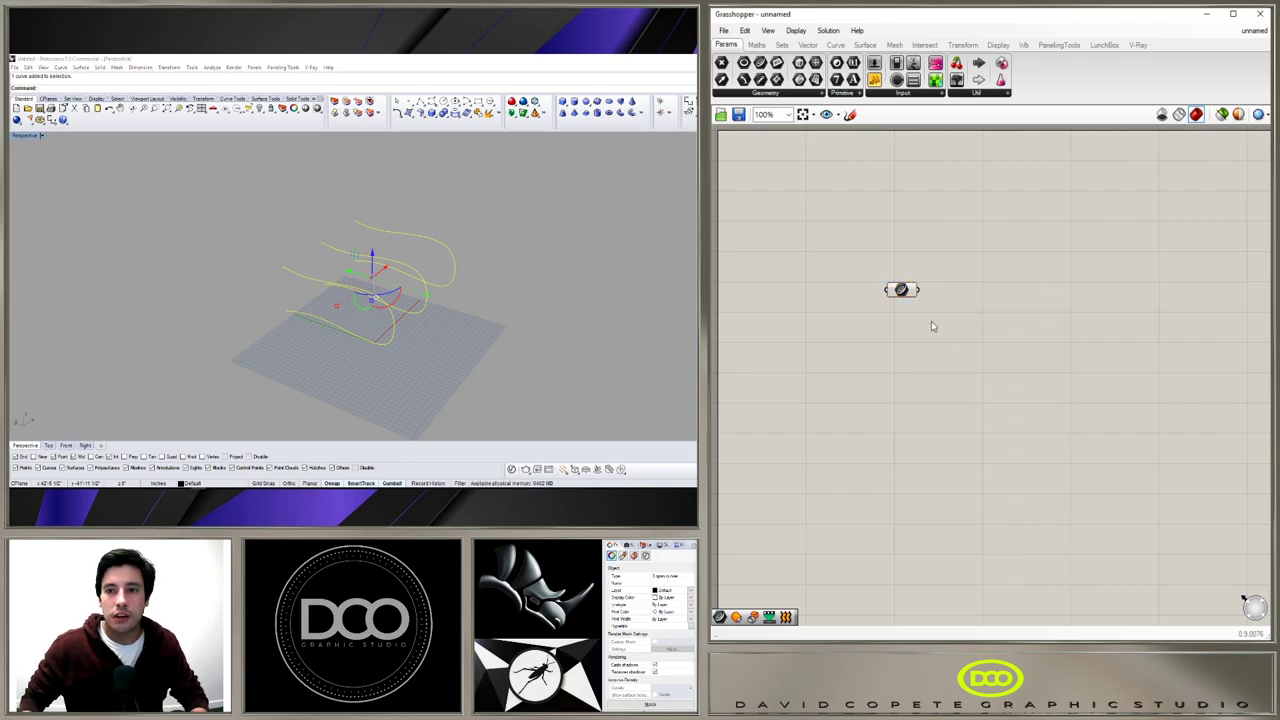
# Move the Curve parameter to the upper-left corner of the canvas and deselect everything.
pyautogui.moveTo(999, 330); pyautogui.dragTo(1085, 353, button='right')
pyautogui.moveTo(984, 316); pyautogui.dragTo(841, 175)
pyautogui.click(877, 197)
pyautogui.click(381, 215)
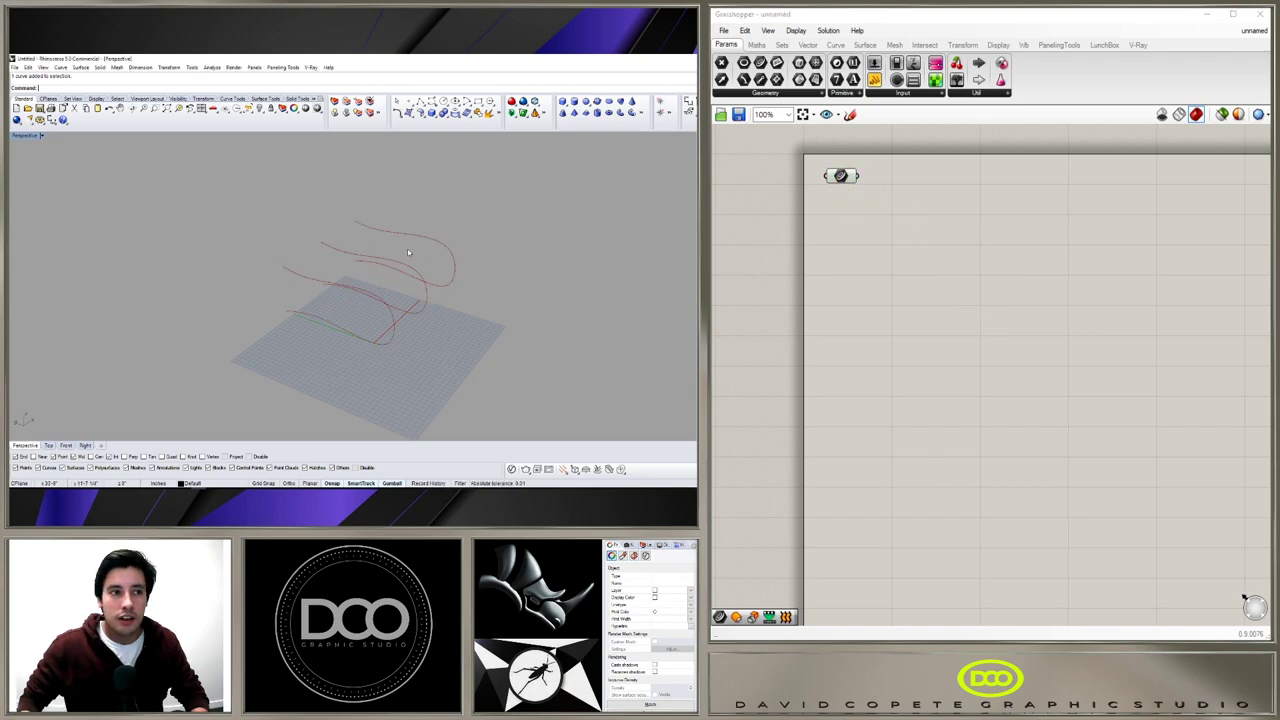
# Add a Loft component beside the Curve parameter and connect the parameter's output to its Curves input.
pyautogui.doubleClick(938, 201)
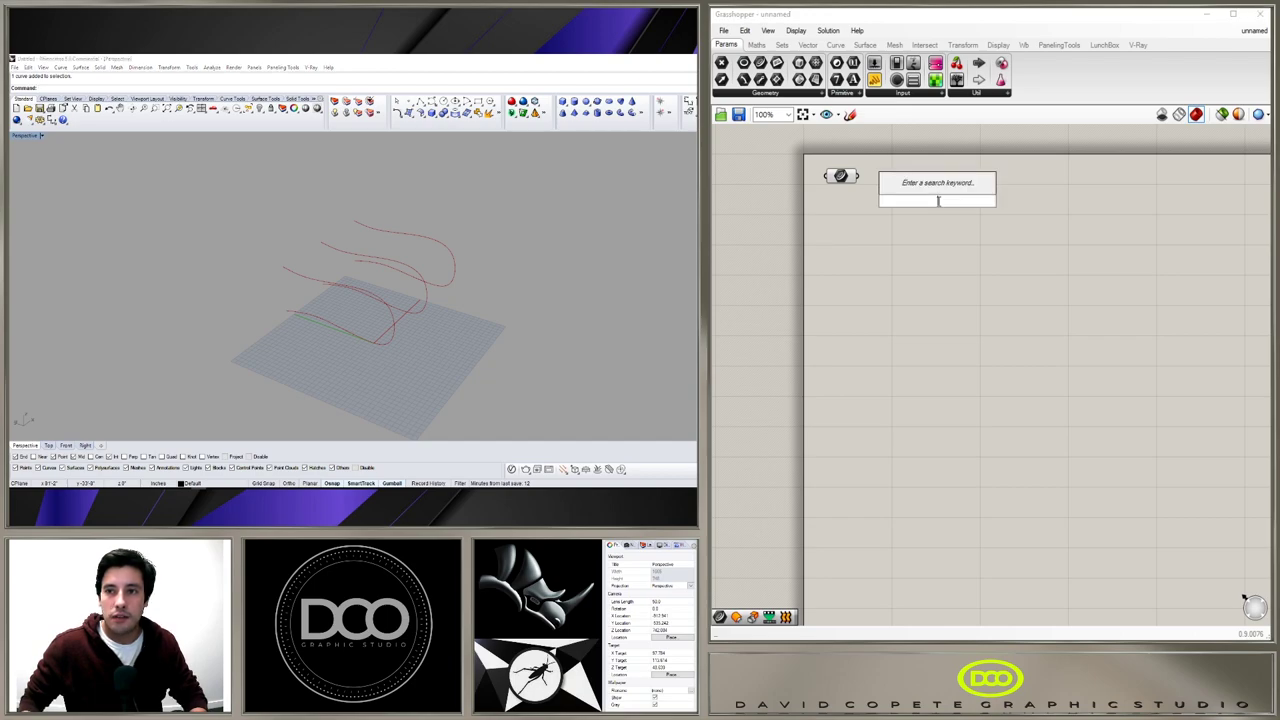
pyautogui.write('loft')
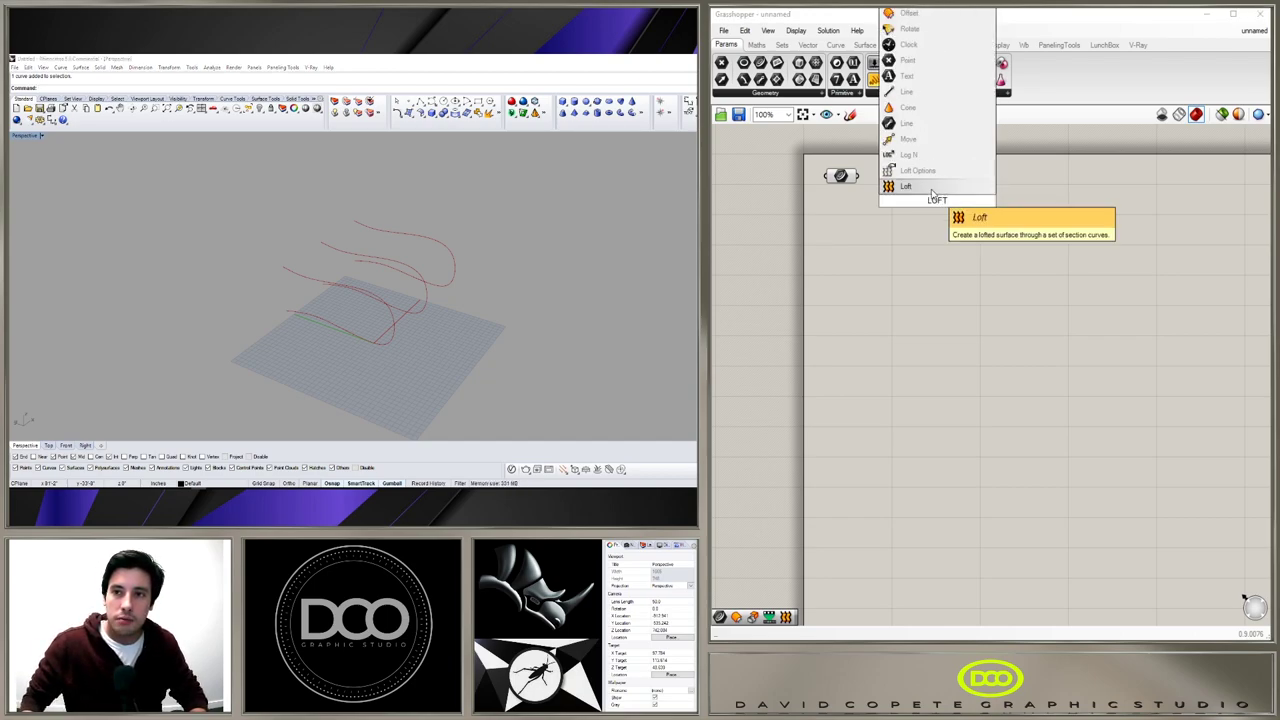
pyautogui.click(889, 190)
pyautogui.moveTo(864, 182); pyautogui.dragTo(907, 196)
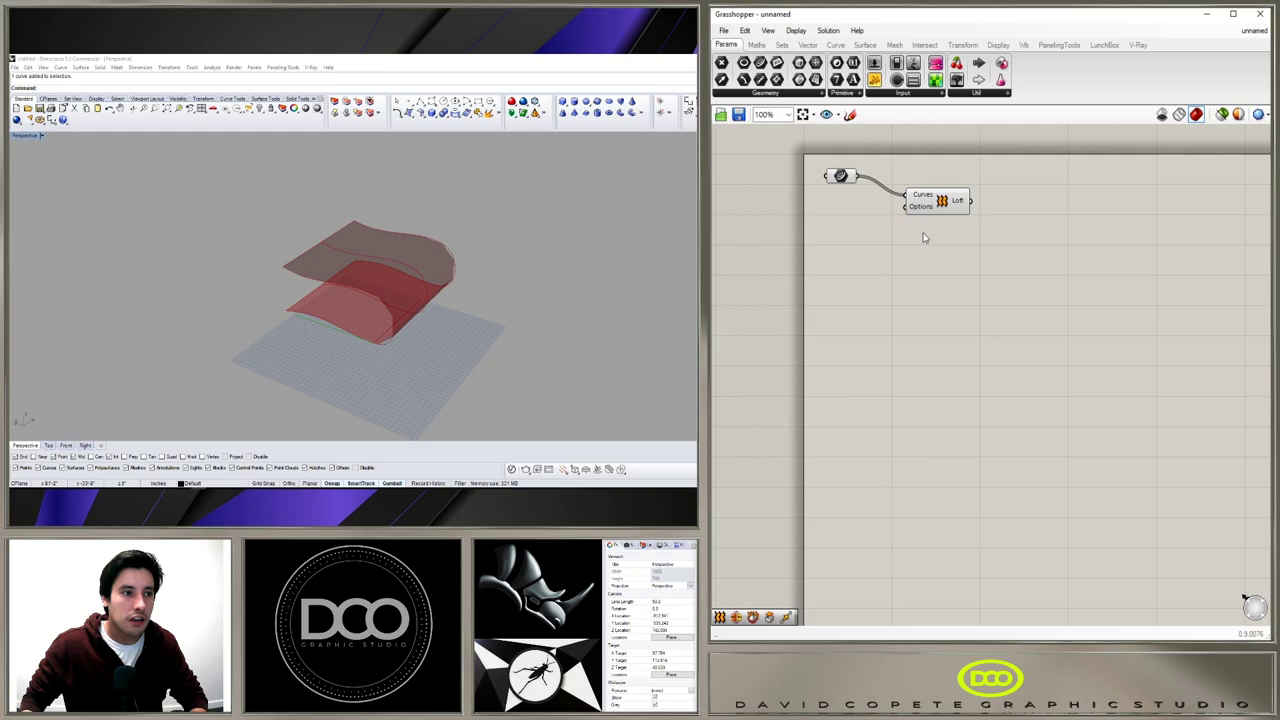
# Switch the Grasshopper preview to a higher mesh quality so the loft displays smoothly.
pyautogui.moveTo(364, 287); pyautogui.dragTo(291, 272, button='right')
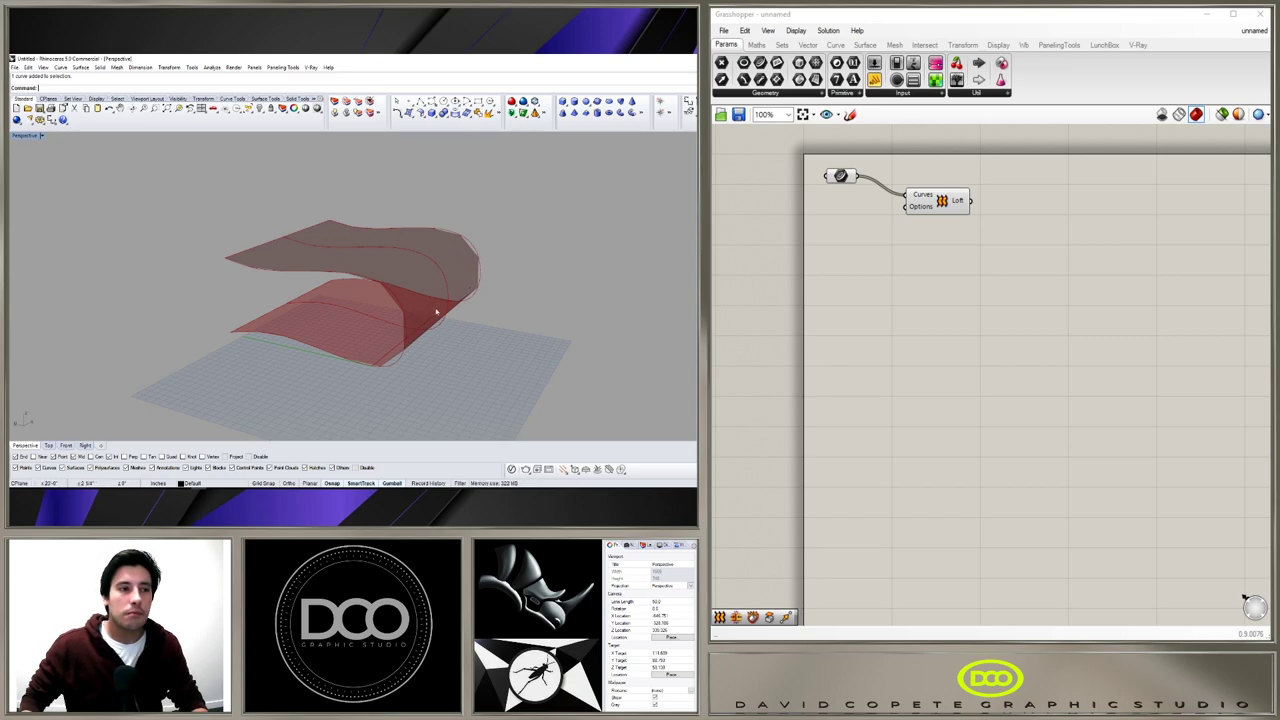
pyautogui.moveTo(466, 289); pyautogui.dragTo(662, 267, button='right')
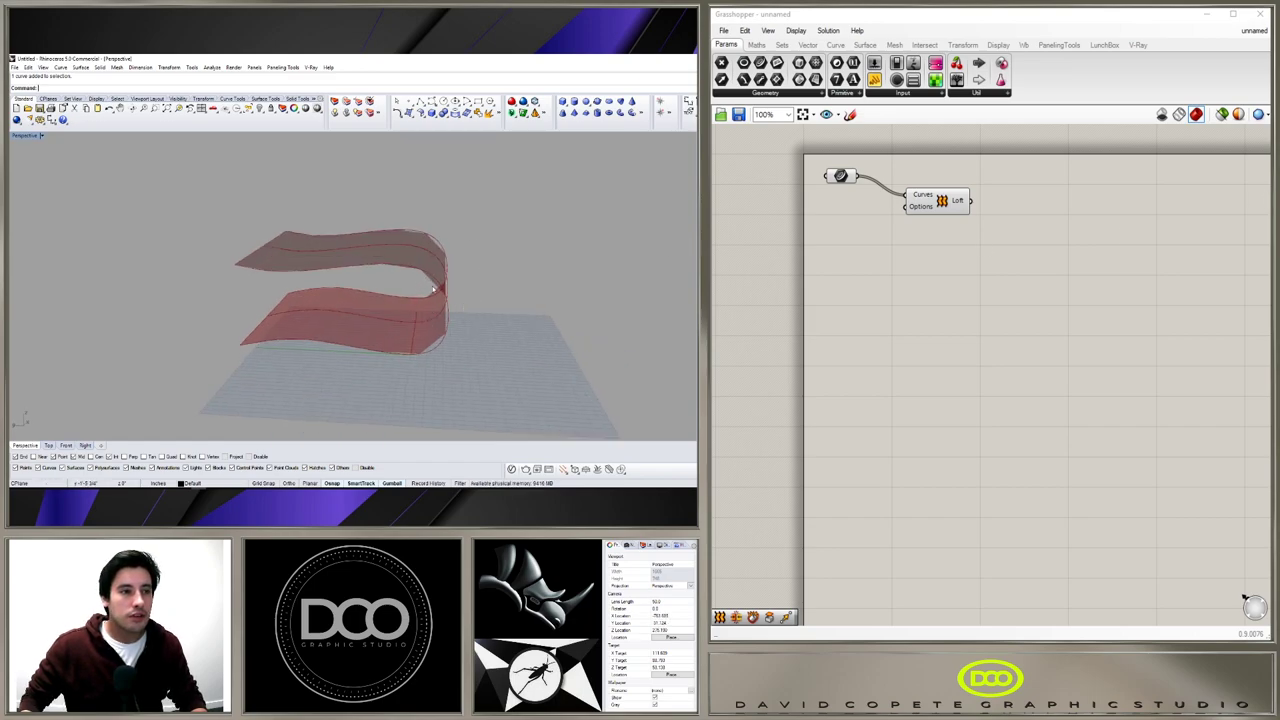
pyautogui.click(1258, 114)
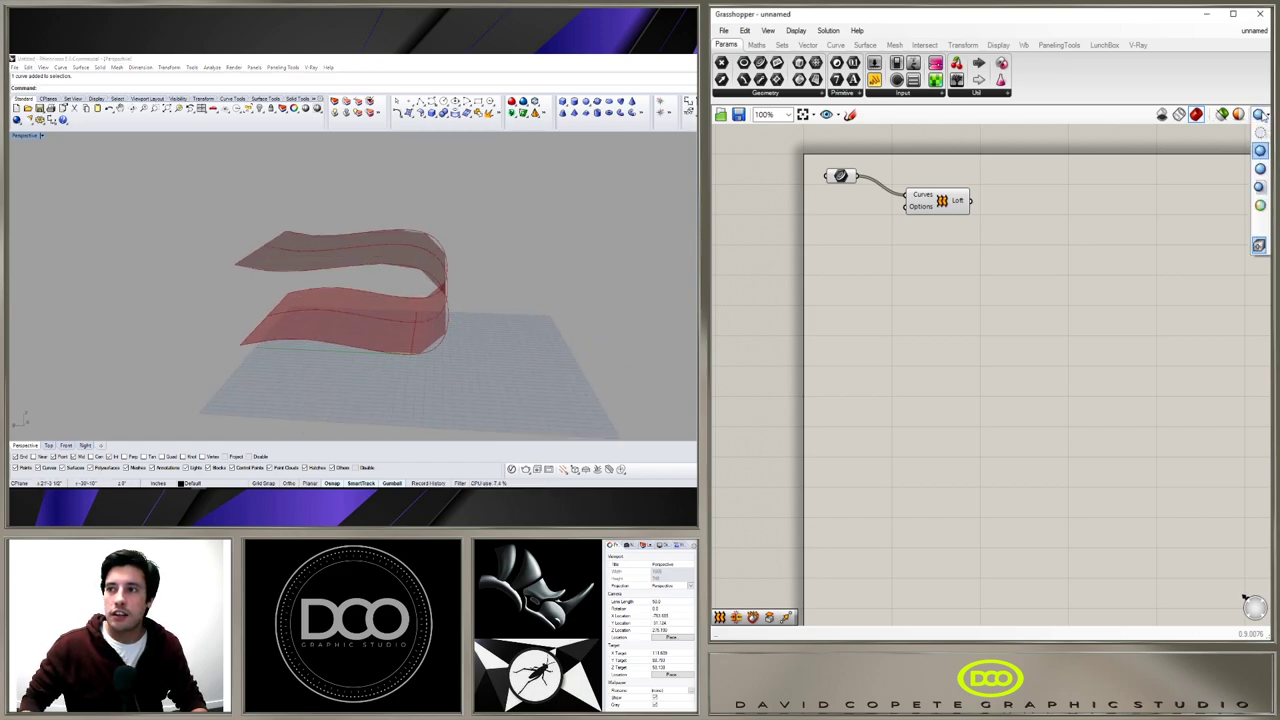
pyautogui.click(1259, 170)
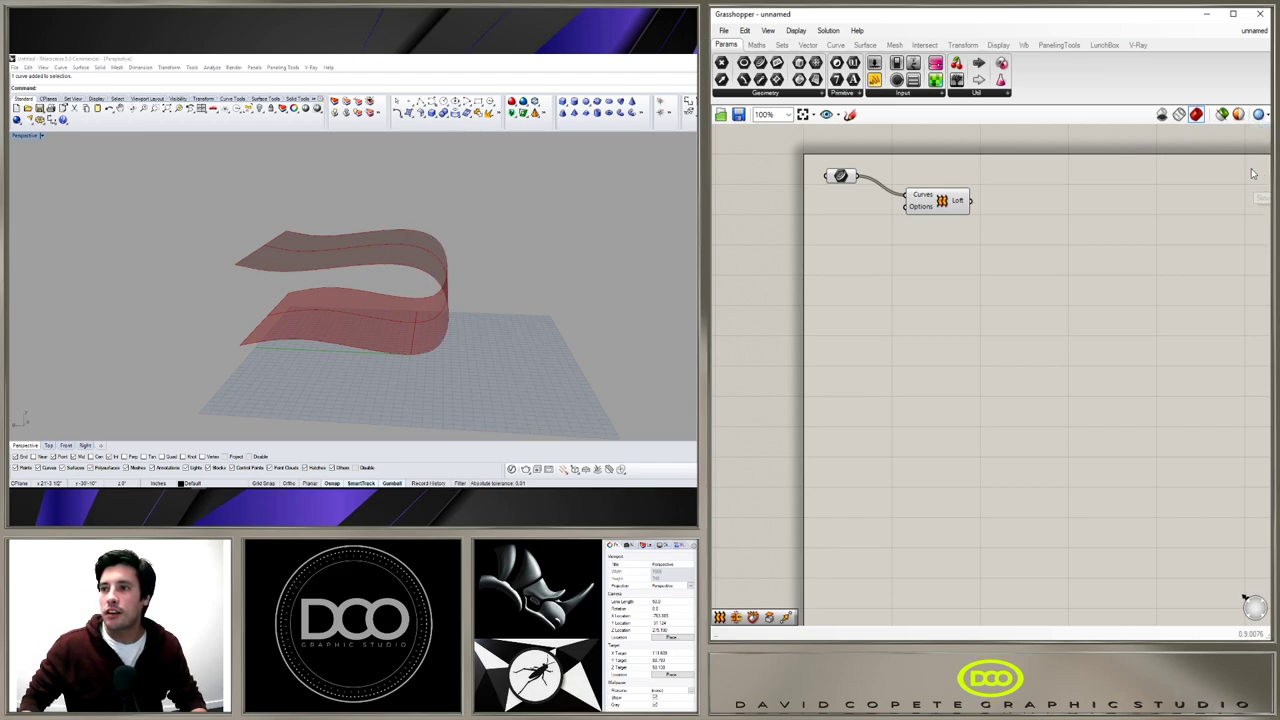
pyautogui.moveTo(500, 318); pyautogui.dragTo(378, 266, button='right')
pyautogui.scroll(3, 377, 264)
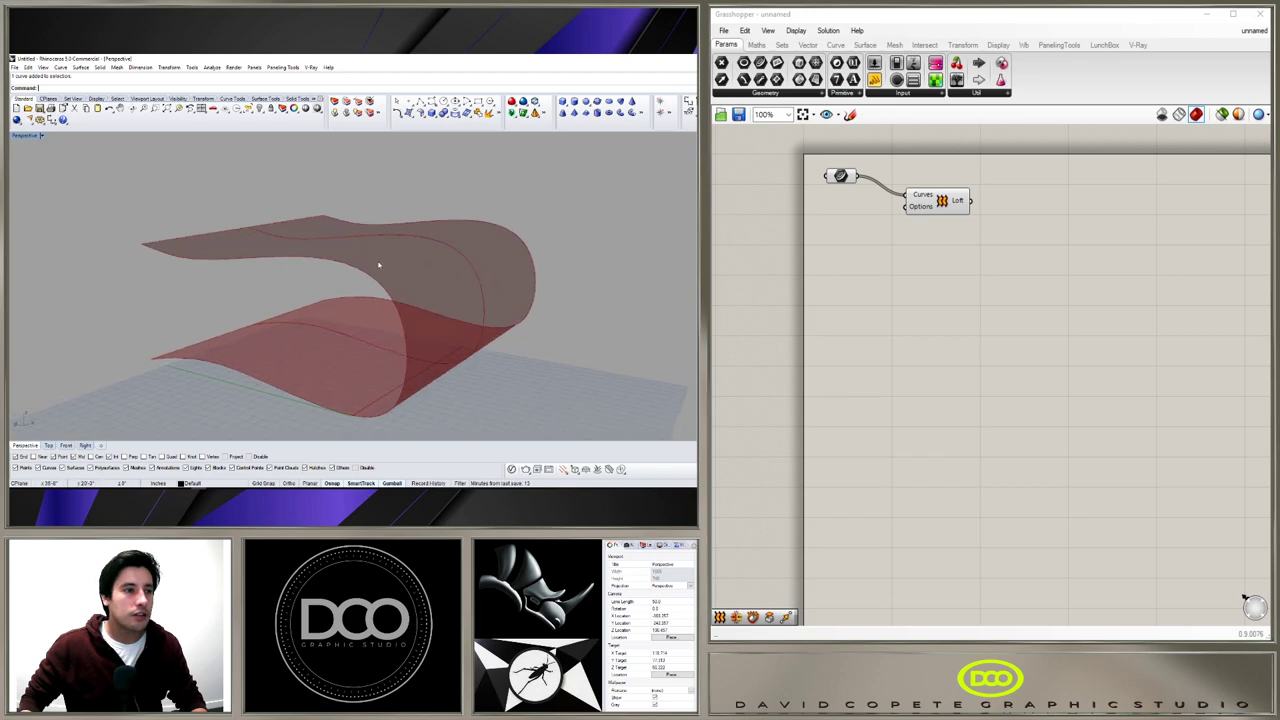
# Try to reshape the loft by moving the middle profile curve in the Rhino viewport.
pyautogui.scroll(-2, 316, 223)
pyautogui.scroll(-2, 316, 223)
pyautogui.moveTo(316, 223)
pyautogui.mouseDown(button='right')
pyautogui.moveTo(300, 232)
pyautogui.moveTo(320, 238)
pyautogui.mouseUp(button='right')
pyautogui.click(332, 233)
pyautogui.moveTo(385, 296); pyautogui.dragTo(427, 275, button='right')
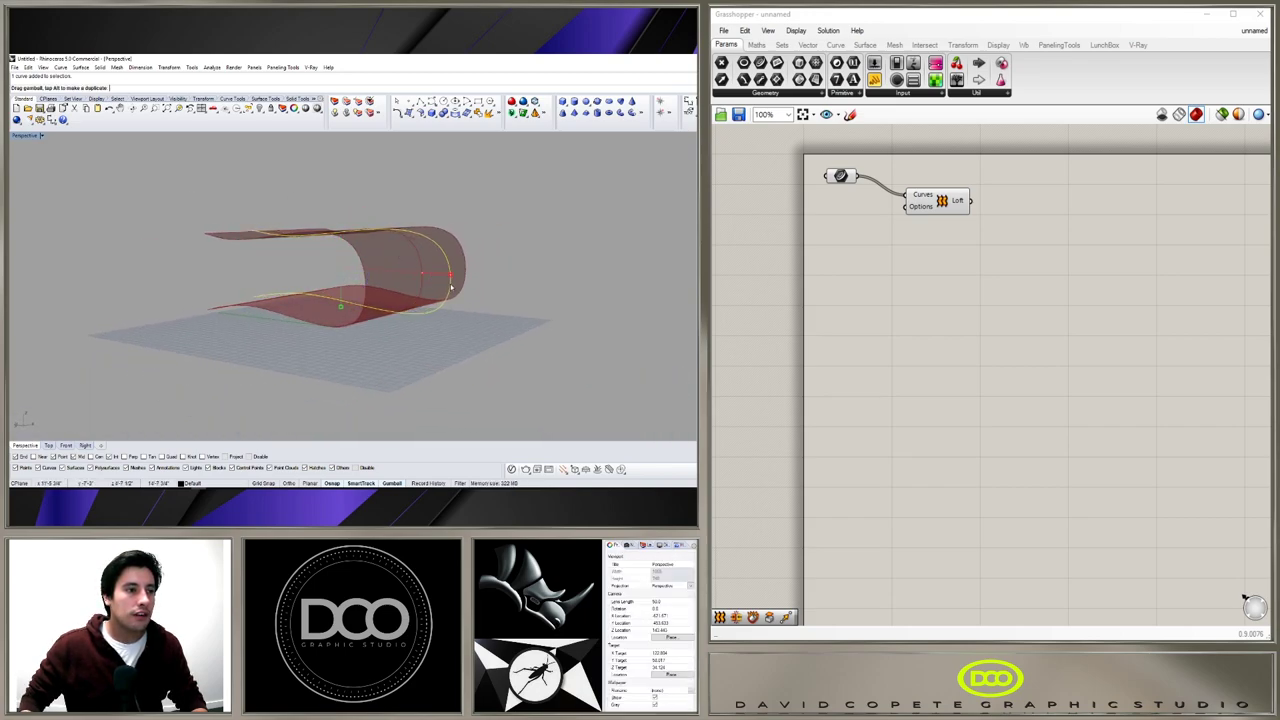
pyautogui.moveTo(337, 273); pyautogui.dragTo(362, 308)
pyautogui.moveTo(363, 310)
pyautogui.mouseDown(button='right')
pyautogui.moveTo(392, 281)
pyautogui.moveTo(380, 313)
pyautogui.moveTo(362, 303)
pyautogui.mouseUp(button='right')
# Try raising the upper control points of the middle profile curve, then undo the change to the curve.
pyautogui.press('F10')
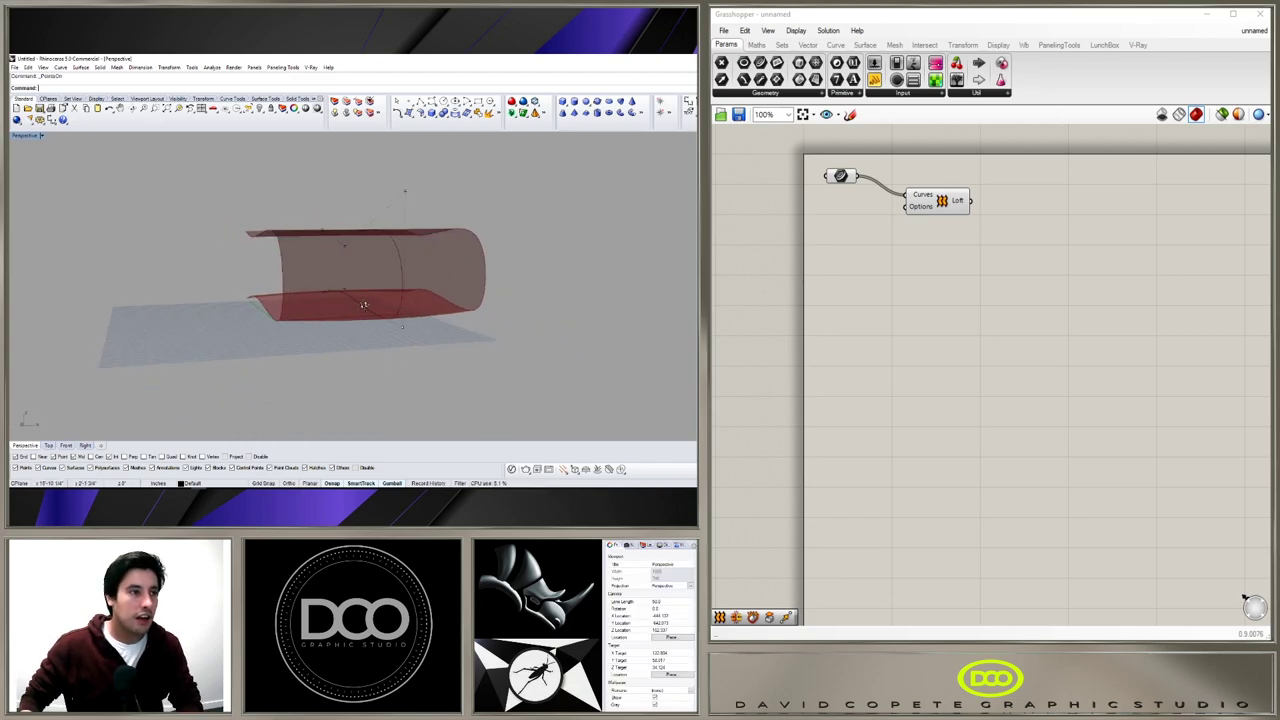
pyautogui.moveTo(298, 167); pyautogui.dragTo(440, 262)
pyautogui.click(352, 188)
pyautogui.moveTo(279, 173); pyautogui.dragTo(437, 255)
pyautogui.moveTo(356, 203); pyautogui.dragTo(356, 162)
pyautogui.moveTo(314, 224); pyautogui.dragTo(434, 286, button='right')
pyautogui.hotkey('ctrl', 'z')
pyautogui.click(423, 248)
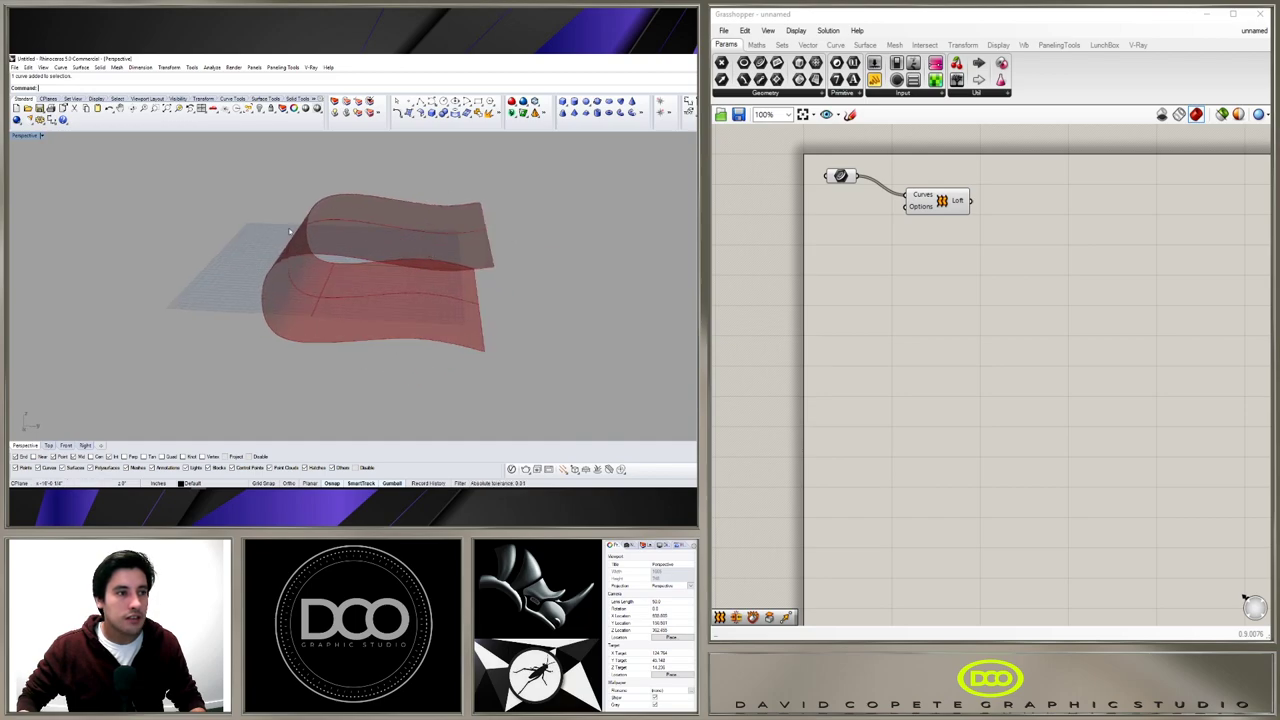
# Move the Curve parameter close to the Loft component, level with its Curves input.
pyautogui.moveTo(344, 340); pyautogui.dragTo(578, 294, button='right')
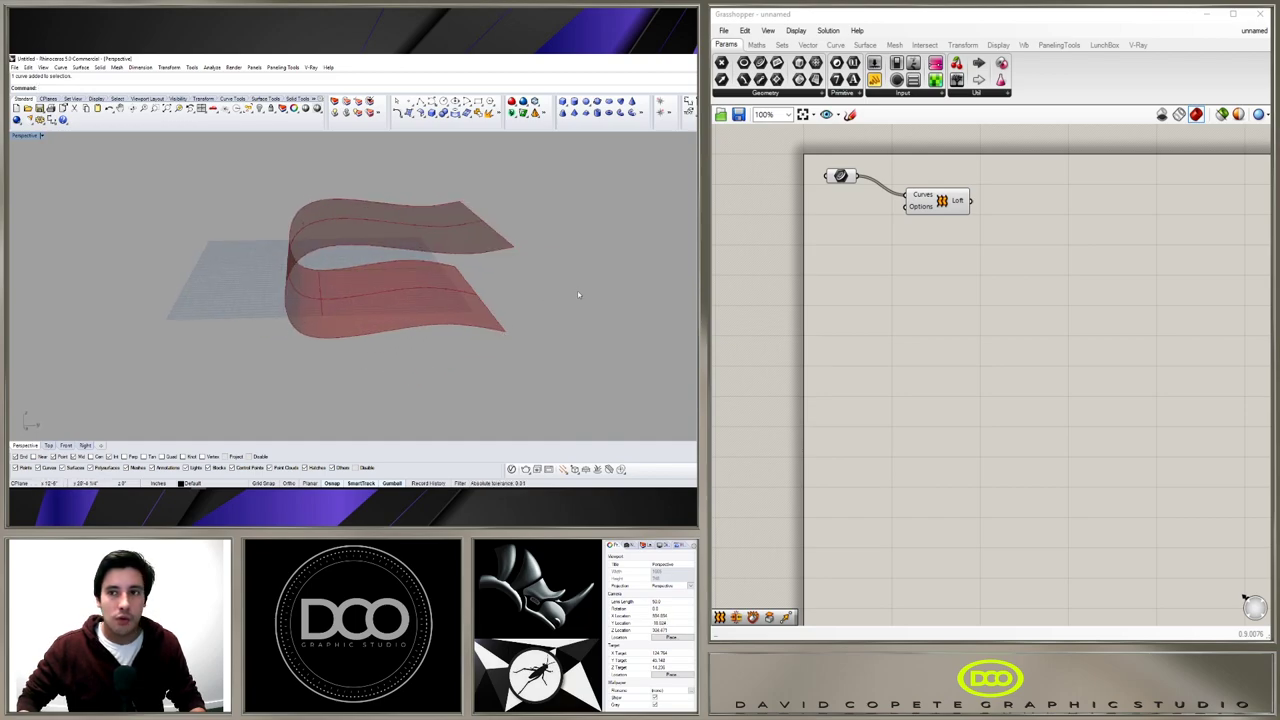
pyautogui.moveTo(874, 224); pyautogui.dragTo(879, 260, button='right')
pyautogui.moveTo(847, 213); pyautogui.dragTo(881, 232)
pyautogui.click(898, 290)
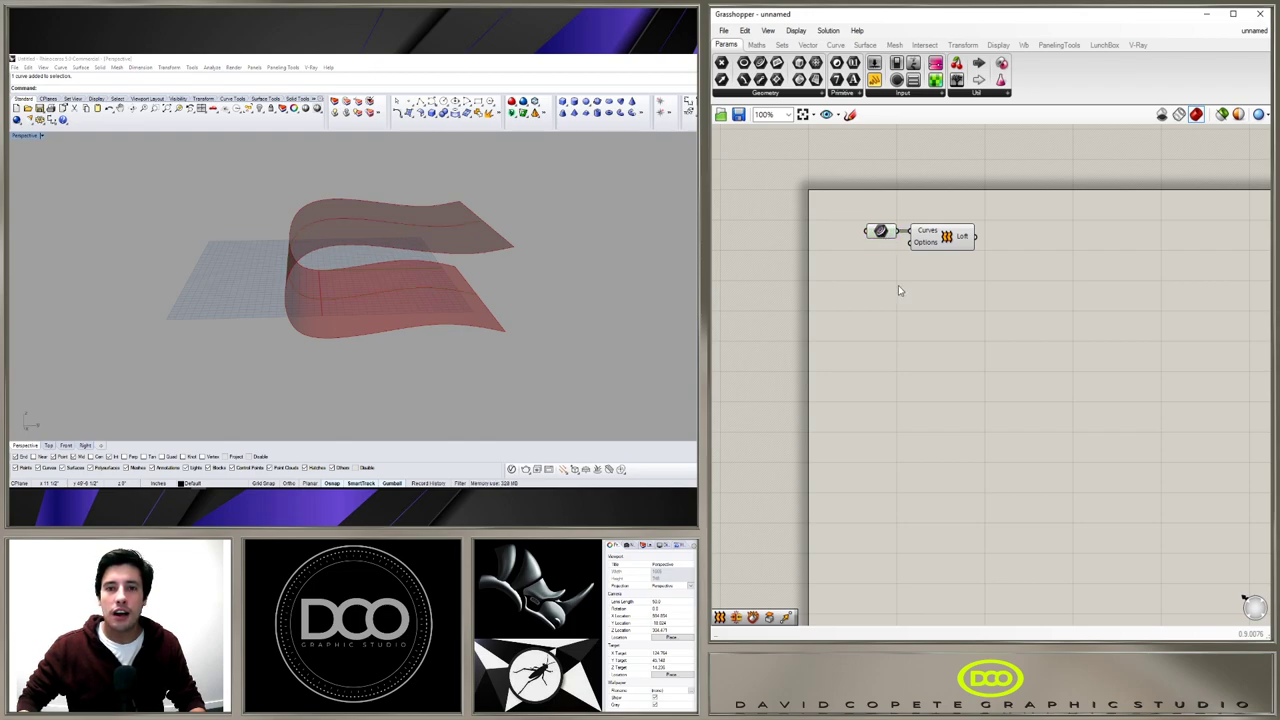
pyautogui.scroll(3, 354, 283)
pyautogui.keyDown('shift'); pyautogui.moveTo(409, 288); pyautogui.dragTo(460, 302, button='right'); pyautogui.keyUp('shift')
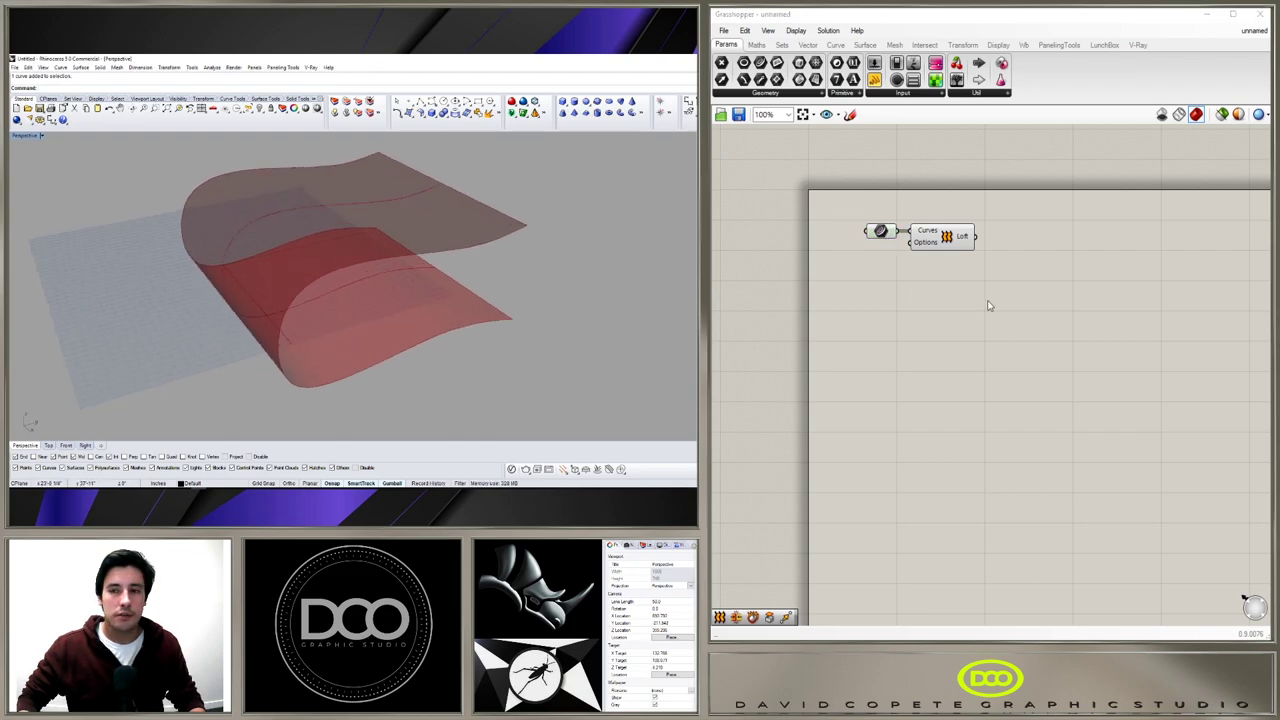
pyautogui.click(946, 237)
pyautogui.click(996, 298)
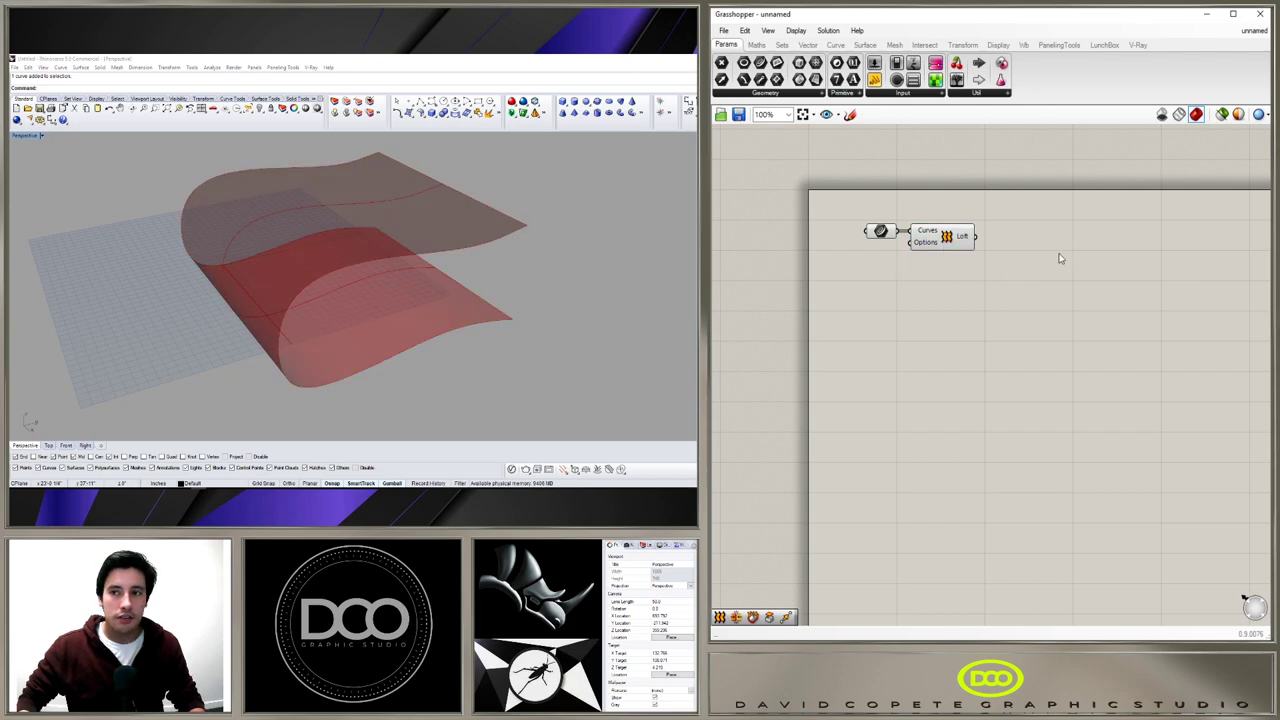
# Add a PanelingTools Surface Domain Number component beside the Loft and connect the loft output to its Surface input.
pyautogui.click(1057, 47)
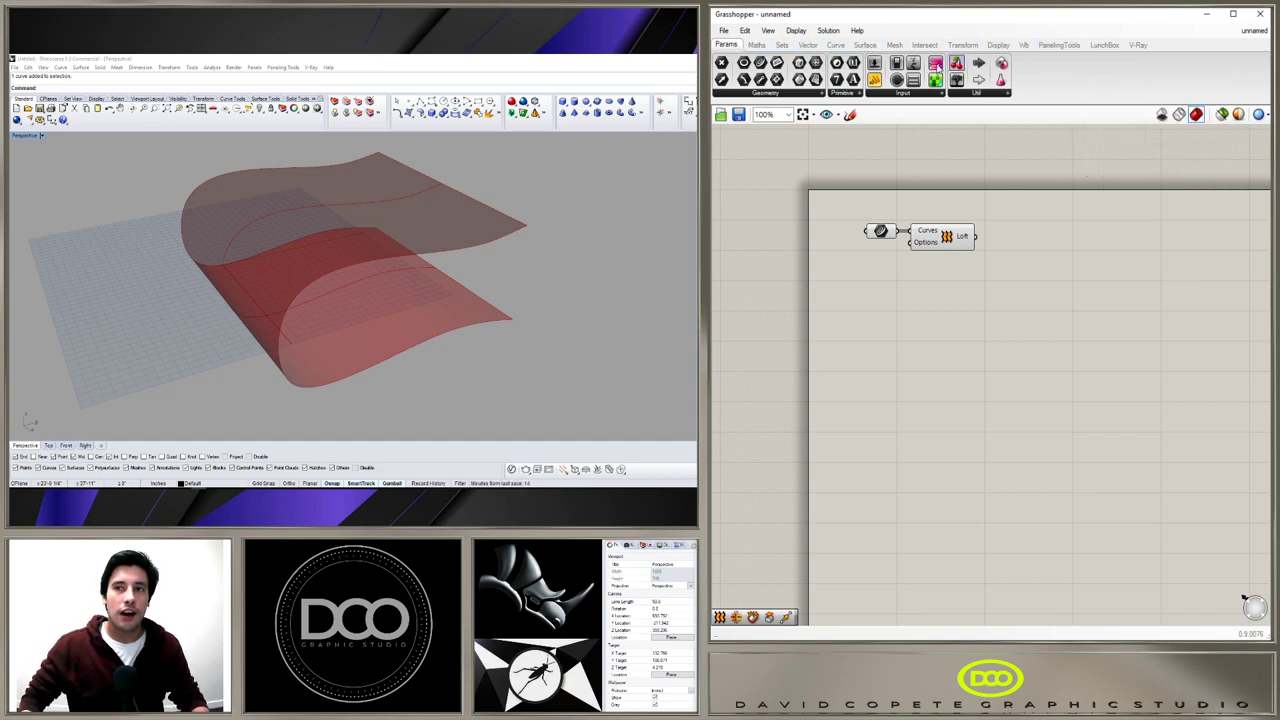
pyautogui.click(1058, 47)
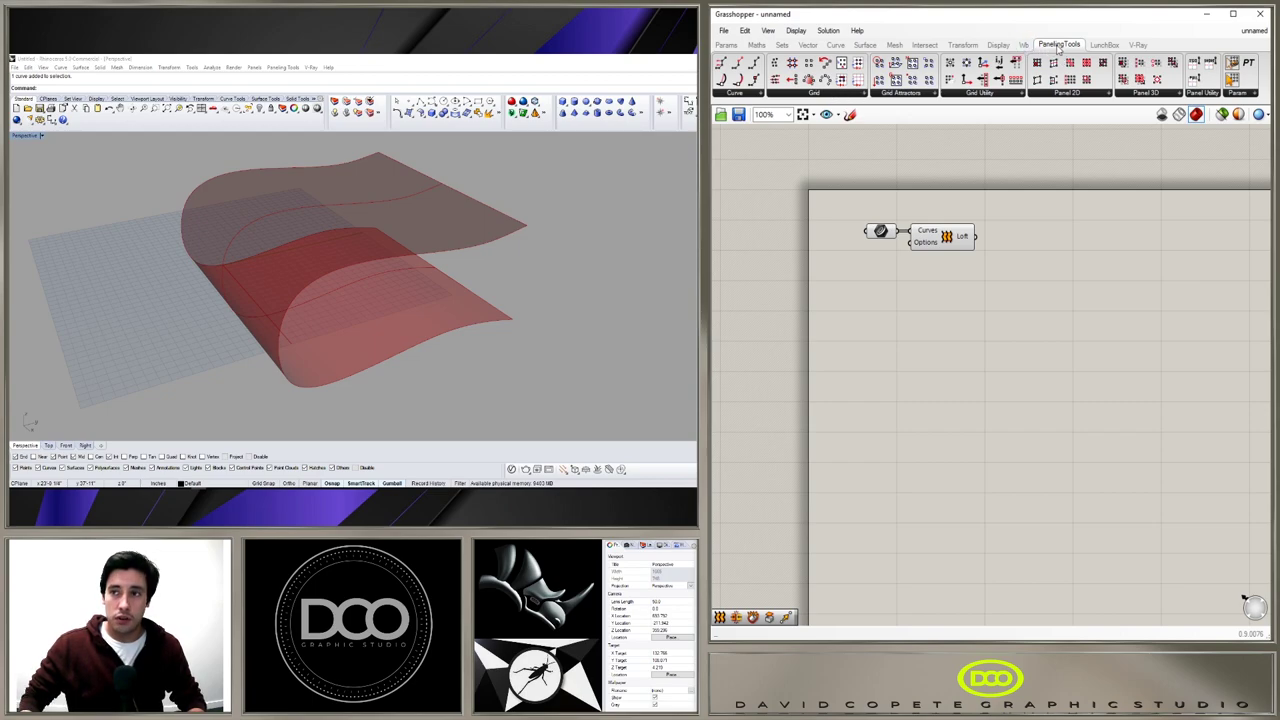
pyautogui.click(815, 94)
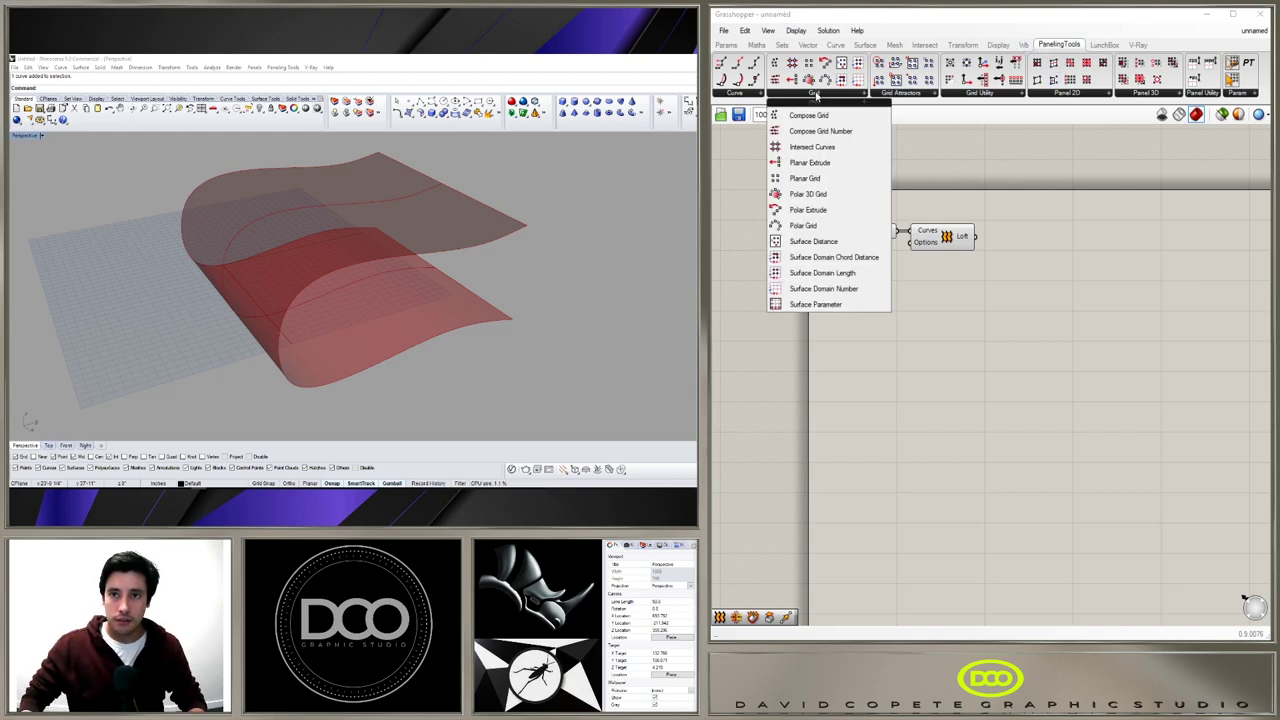
pyautogui.click(871, 291)
pyautogui.click(1054, 278)
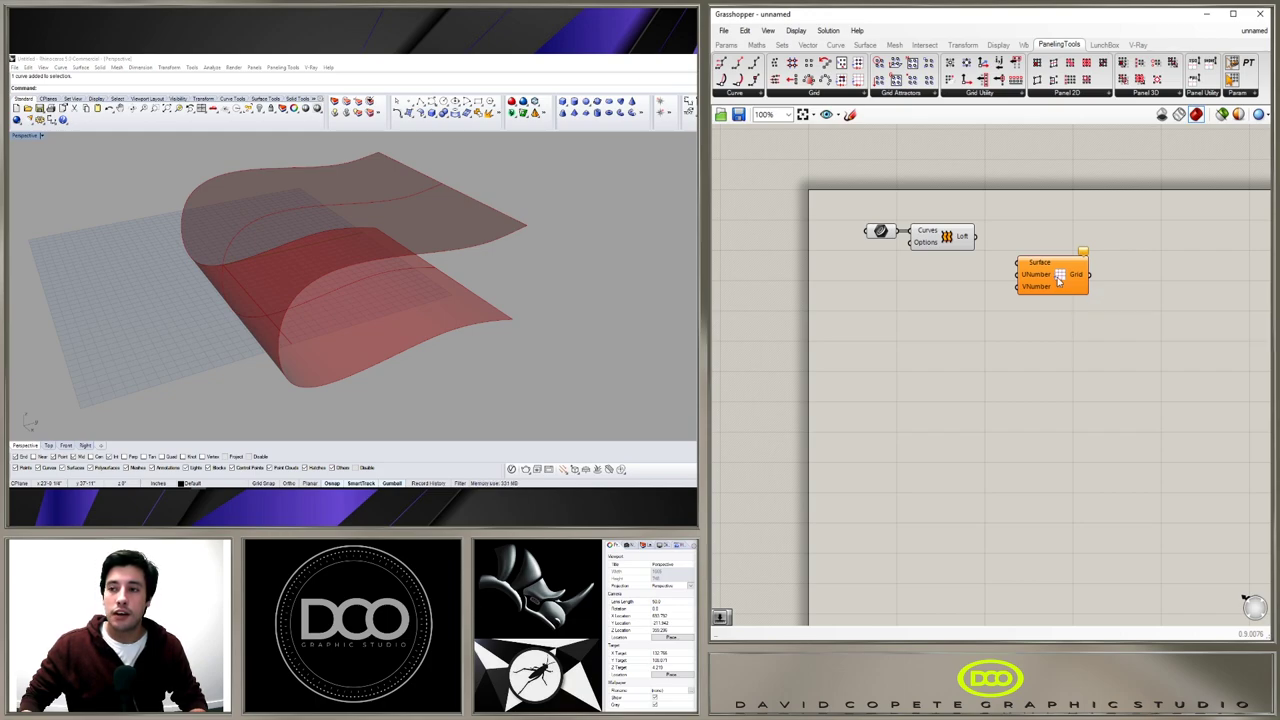
pyautogui.moveTo(976, 236); pyautogui.dragTo(1017, 262)
pyautogui.moveTo(460, 302); pyautogui.dragTo(320, 314, button='right')
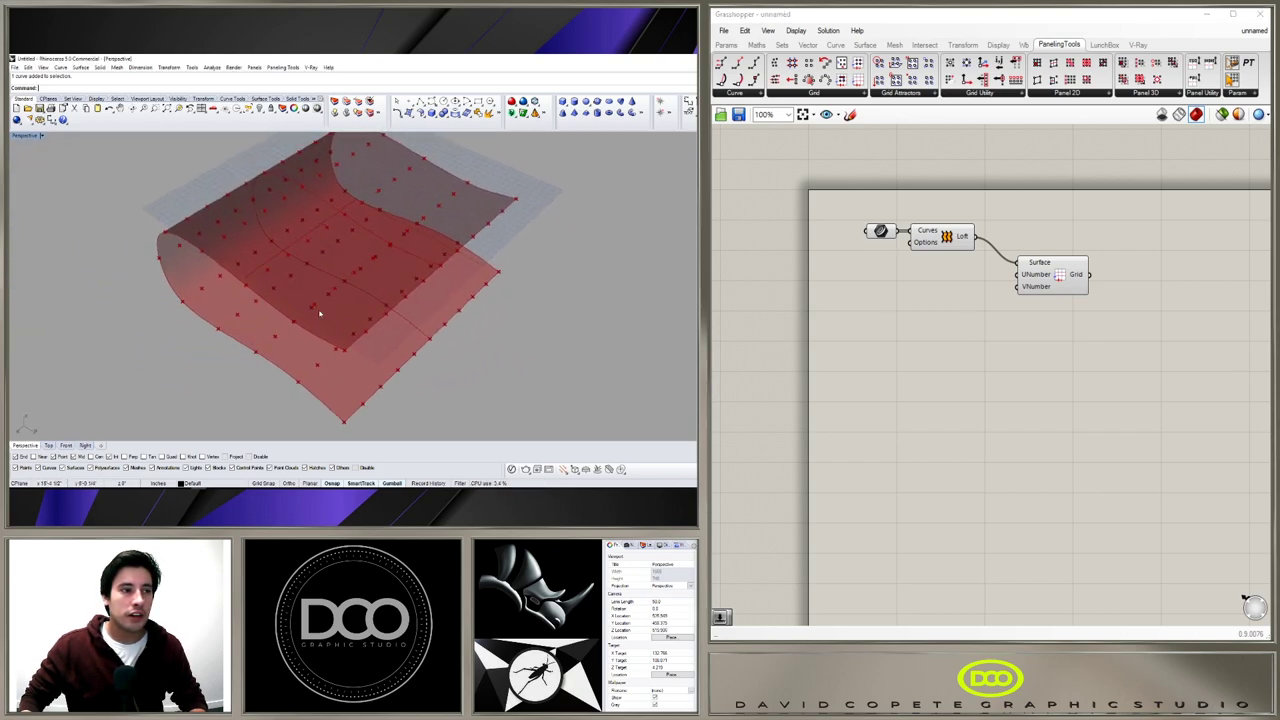
pyautogui.moveTo(322, 258); pyautogui.dragTo(364, 186, button='right')
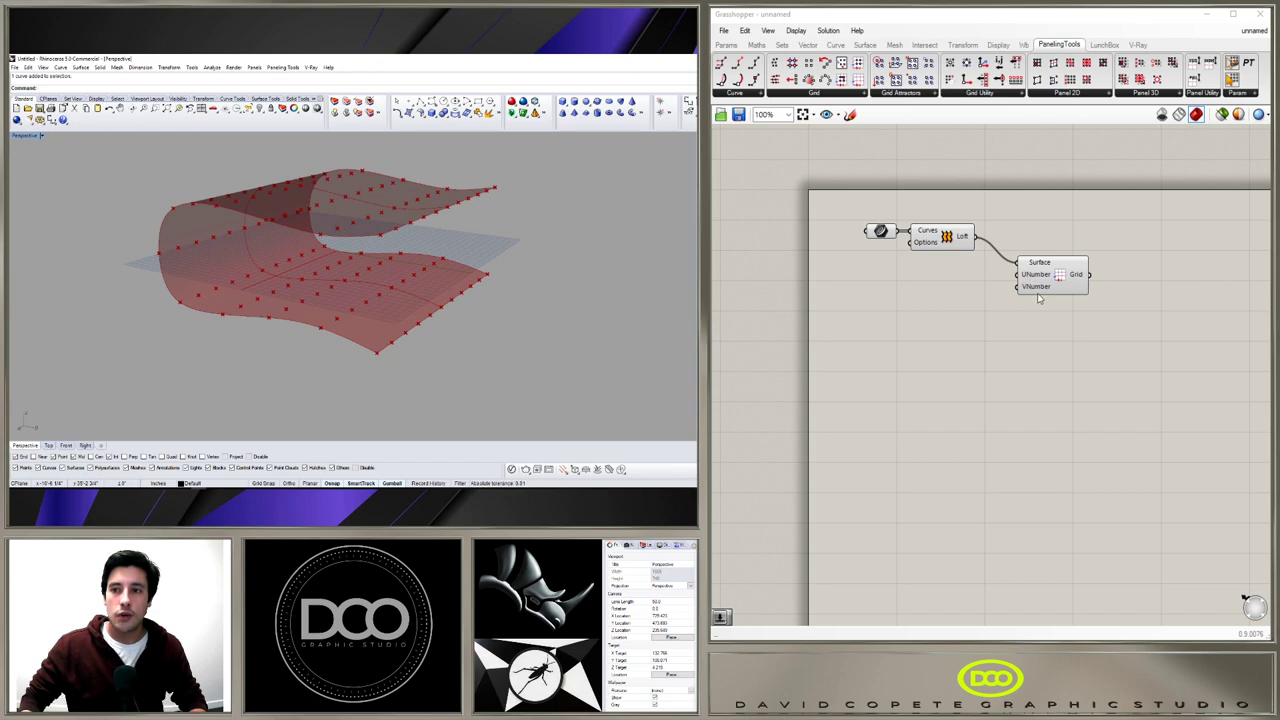
# Add a number slider set to 5 below the Loft and connect it to the grid component's UNumber input.
pyautogui.doubleClick(947, 291)
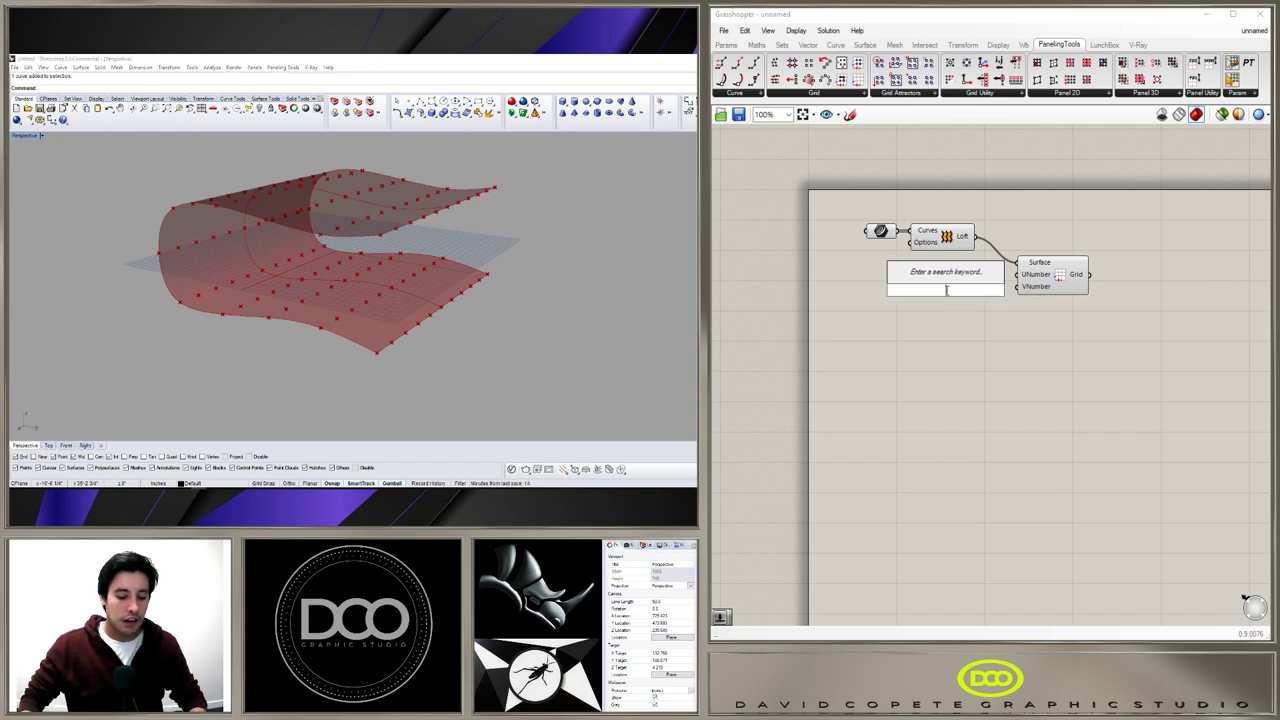
pyautogui.write('5')
pyautogui.press('Return')
pyautogui.moveTo(922, 290); pyautogui.dragTo(898, 272)
pyautogui.moveTo(986, 275); pyautogui.dragTo(1018, 286)
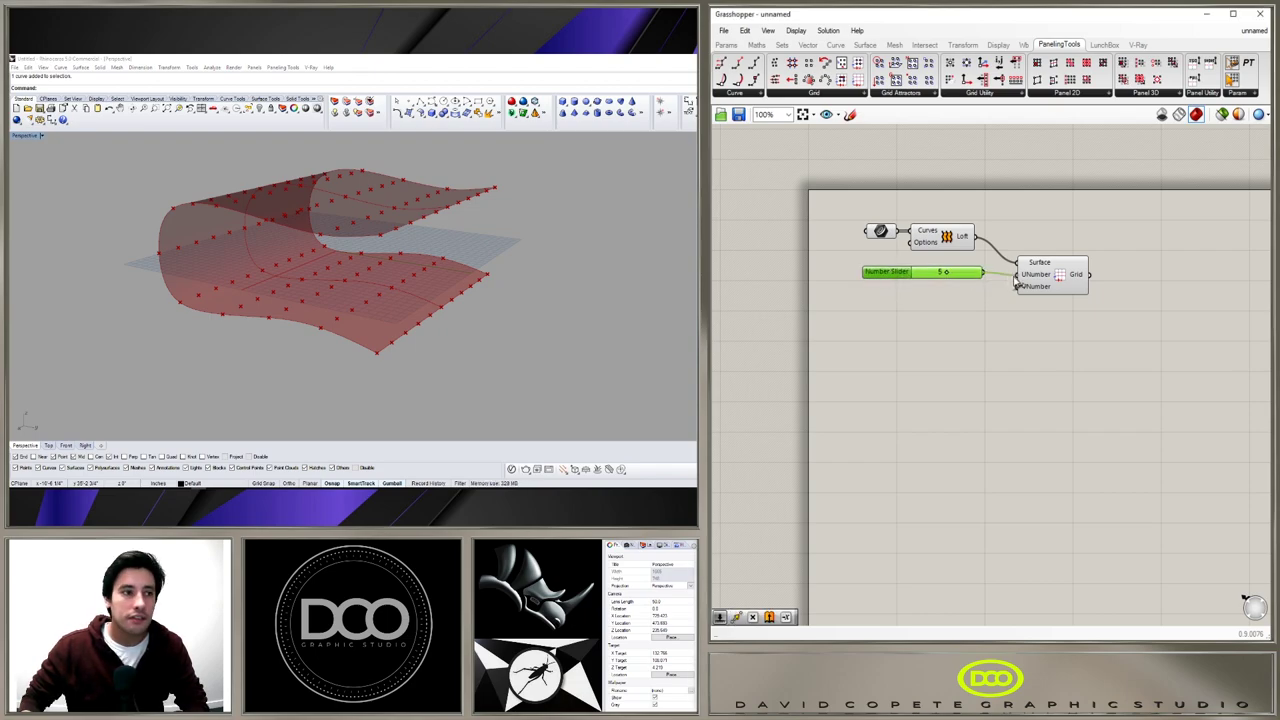
pyautogui.moveTo(586, 277); pyautogui.dragTo(437, 304, button='right')
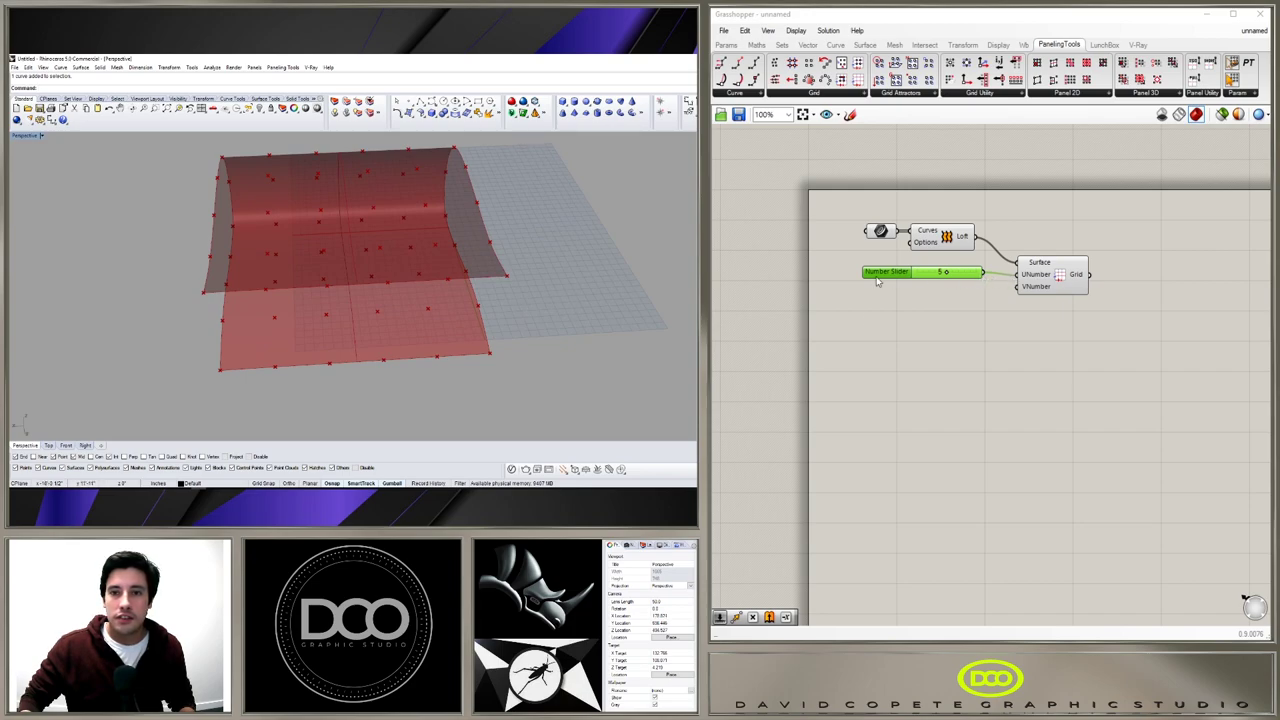
# Duplicate the slider directly below, connect the copy to the VNumber input and set it to 10.
pyautogui.keyDown('alt'); pyautogui.moveTo(877, 282); pyautogui.dragTo(884, 300); pyautogui.keyUp('alt')
pyautogui.moveTo(985, 293); pyautogui.dragTo(1020, 288)
pyautogui.moveTo(620, 291); pyautogui.dragTo(506, 286, button='right')
pyautogui.moveTo(946, 292); pyautogui.dragTo(1010, 300)
pyautogui.moveTo(478, 290); pyautogui.dragTo(594, 326, button='right')
# Raise the VNumber slider's maximum to 20 and set its value to 14.
pyautogui.doubleClick(900, 297)
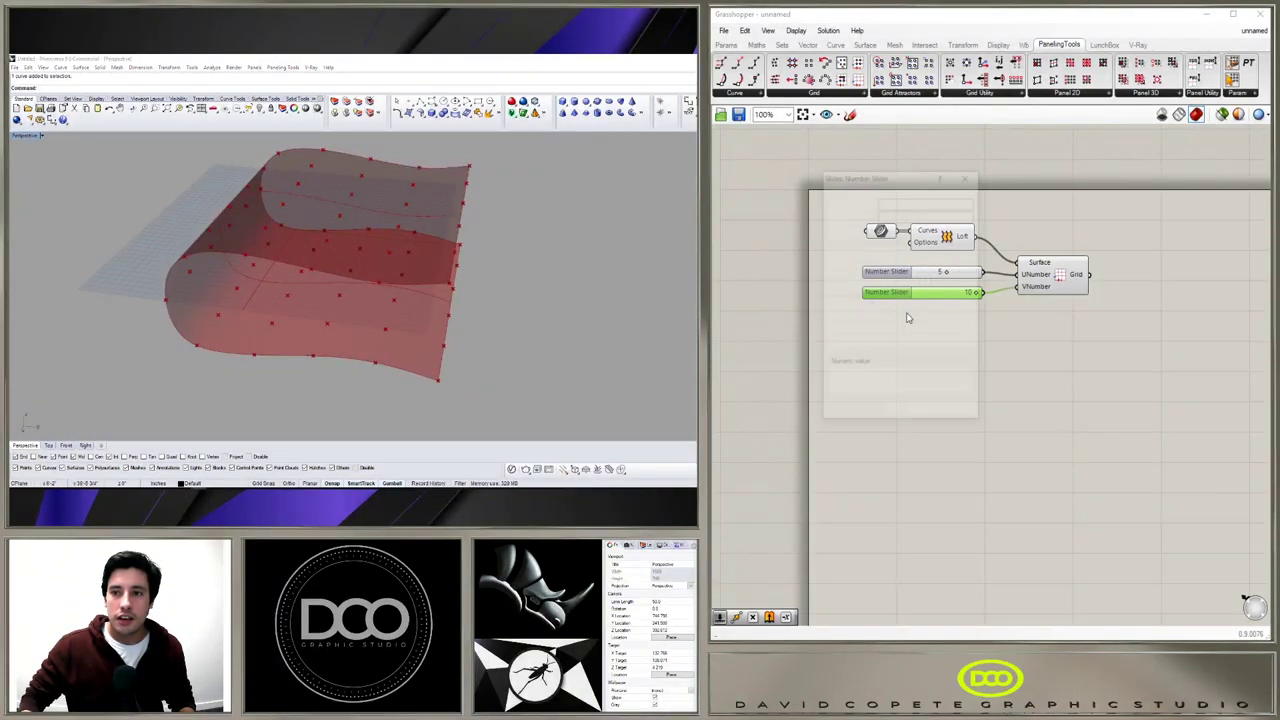
pyautogui.doubleClick(913, 331)
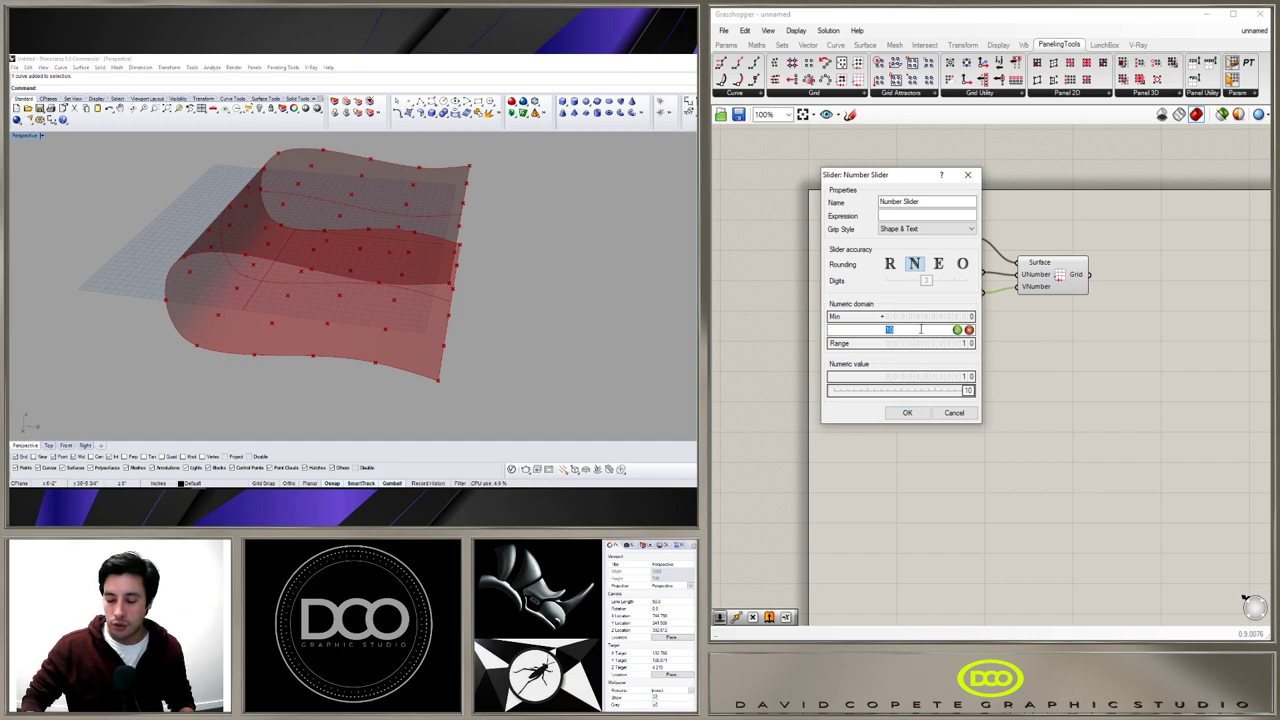
pyautogui.write('20')
pyautogui.press('Return')
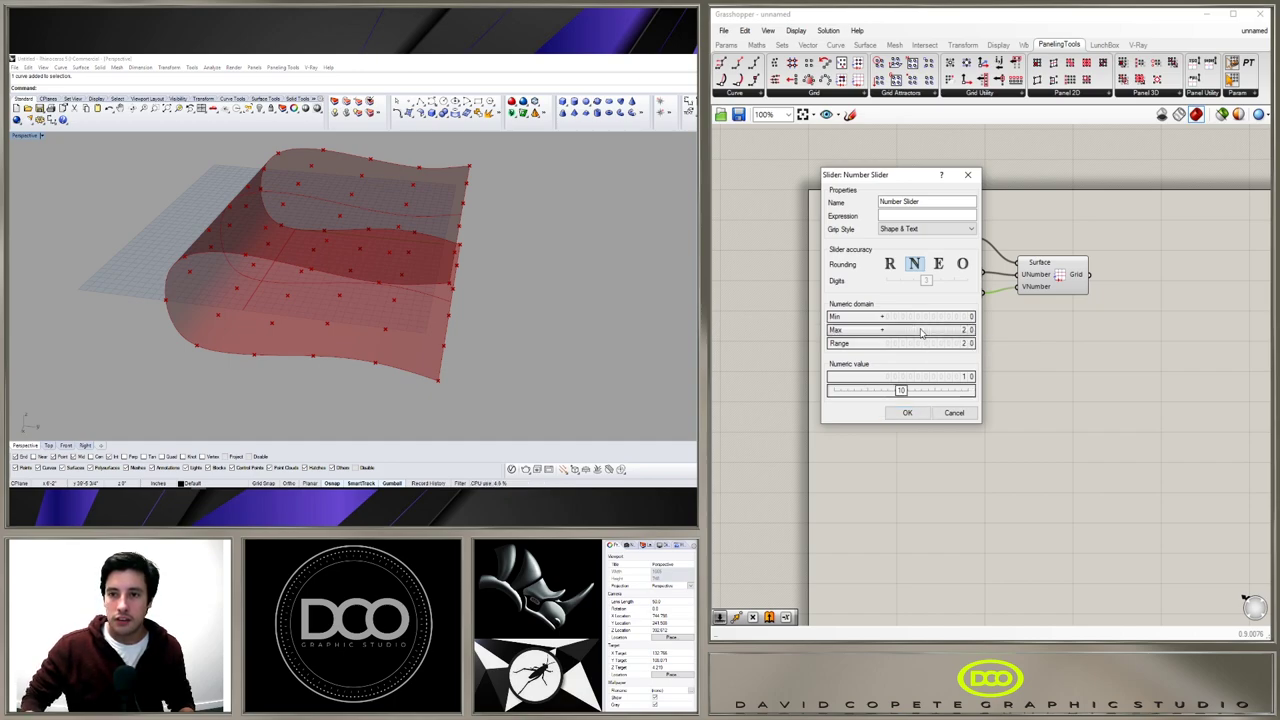
pyautogui.click(907, 412)
pyautogui.scroll(2, 1071, 261)
pyautogui.moveTo(911, 311)
pyautogui.mouseDown()
pyautogui.moveTo(946, 311)
pyautogui.moveTo(935, 311)
pyautogui.mouseUp()
pyautogui.moveTo(430, 318); pyautogui.dragTo(455, 341, button='right')
pyautogui.scroll(3, 284, 335)
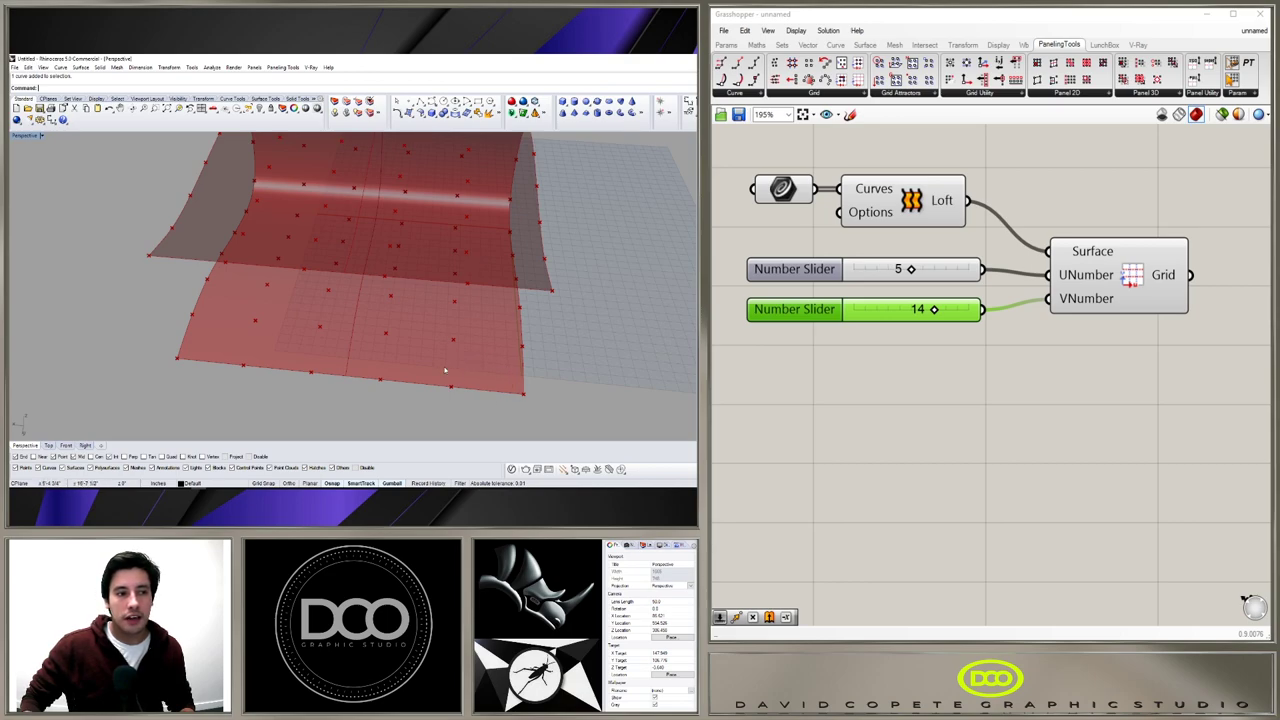
pyautogui.moveTo(494, 384); pyautogui.dragTo(360, 333, button='right')
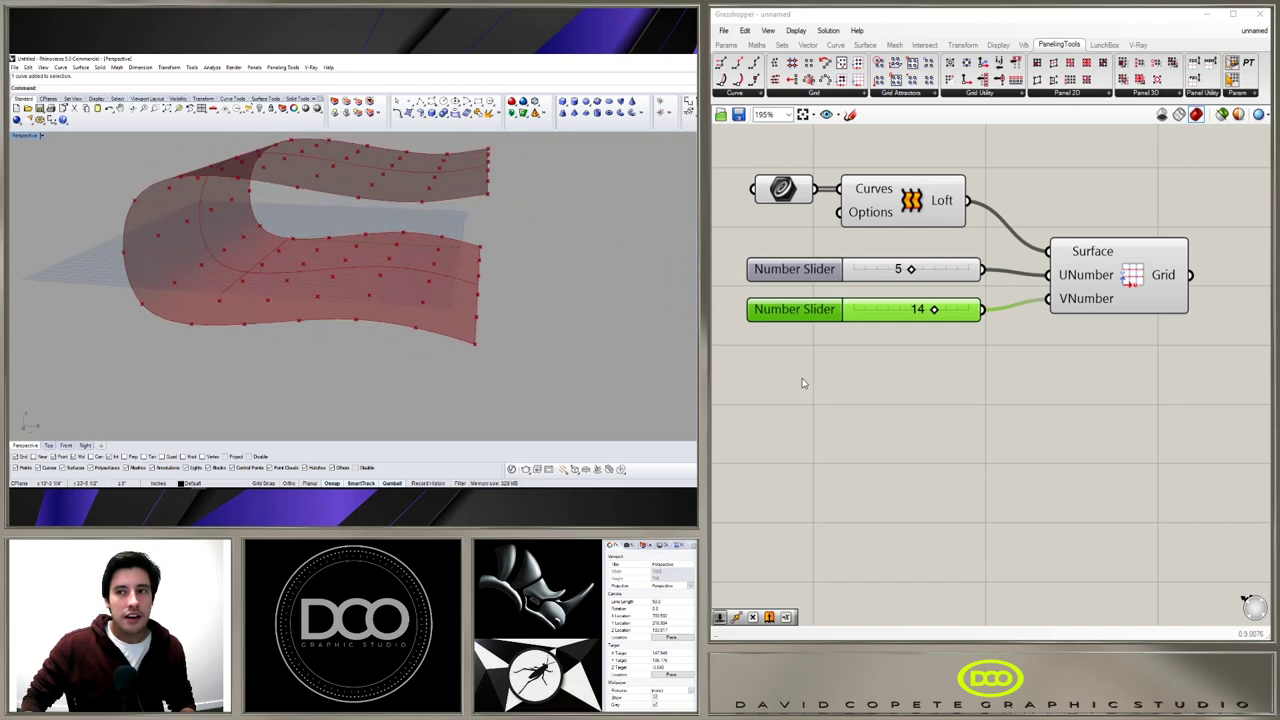
# Add a PanelingTools Offset Grid component beside the Surface Domain Number component.
pyautogui.click(1040, 348)
pyautogui.click(1138, 290)
pyautogui.click(1189, 363)
pyautogui.moveTo(1189, 363); pyautogui.dragTo(967, 408, button='right')
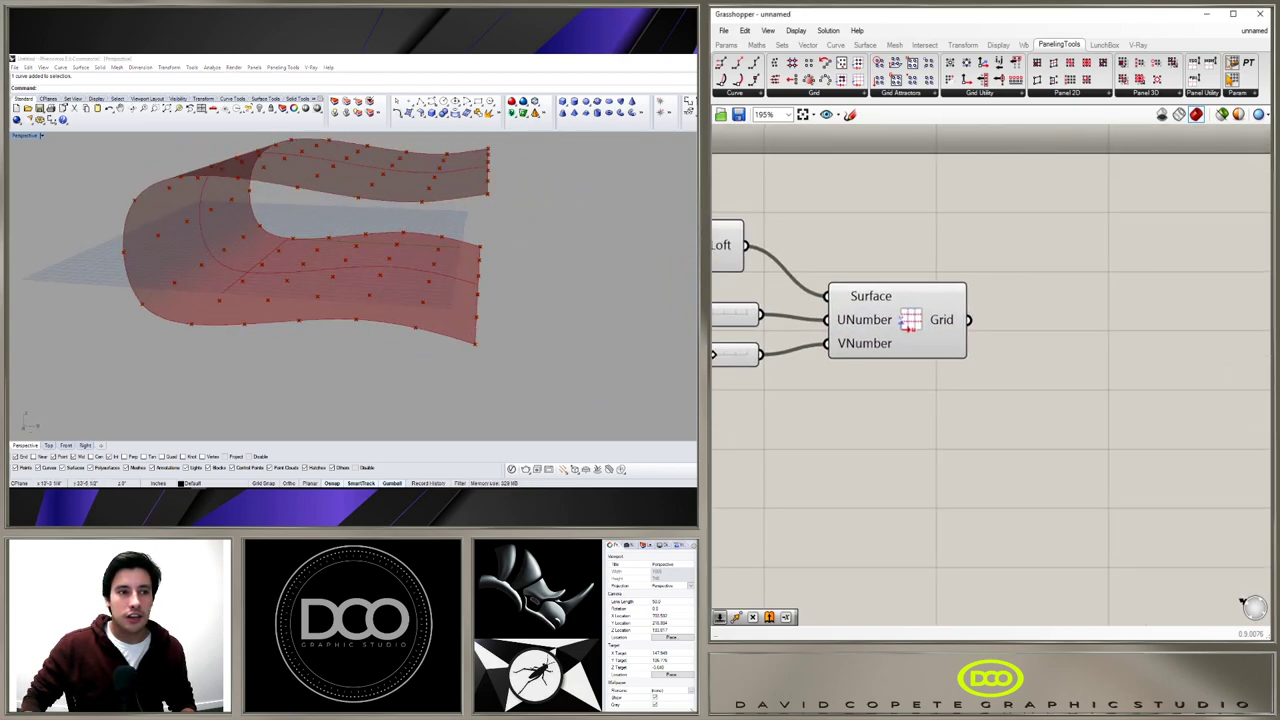
pyautogui.moveTo(338, 355); pyautogui.dragTo(331, 314, button='right')
pyautogui.scroll(-2, 1105, 315)
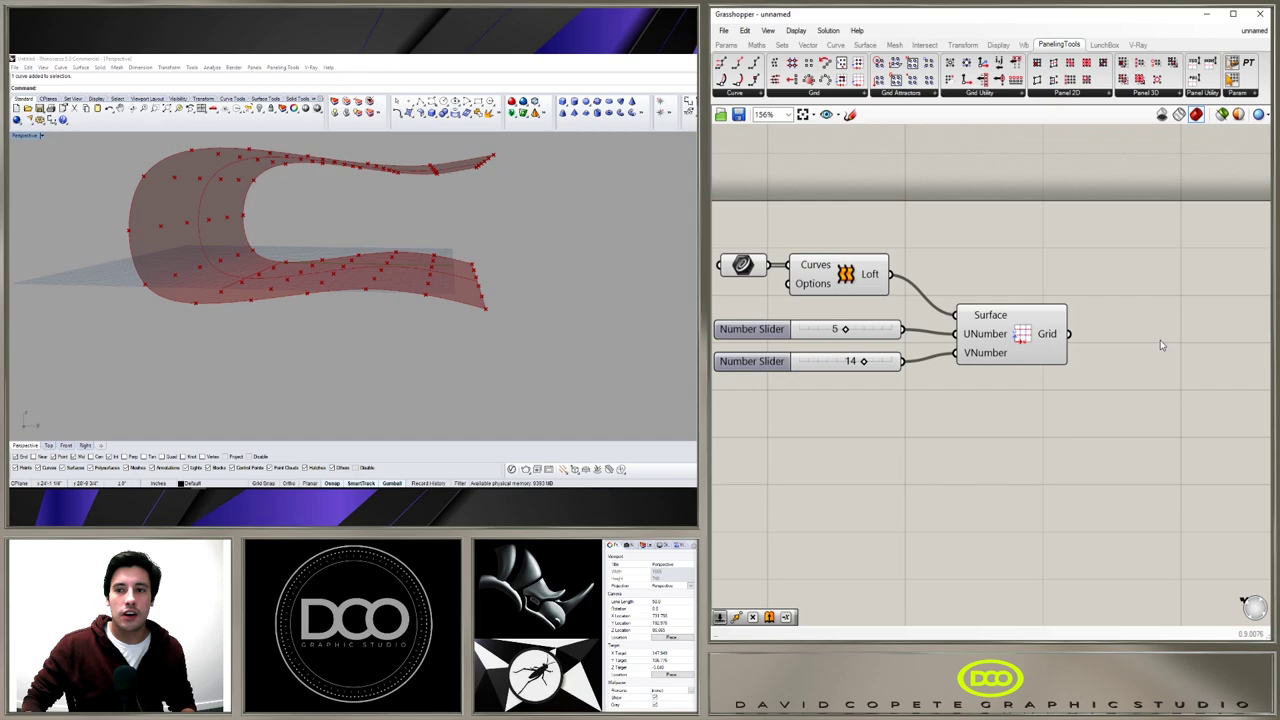
pyautogui.doubleClick(1154, 324)
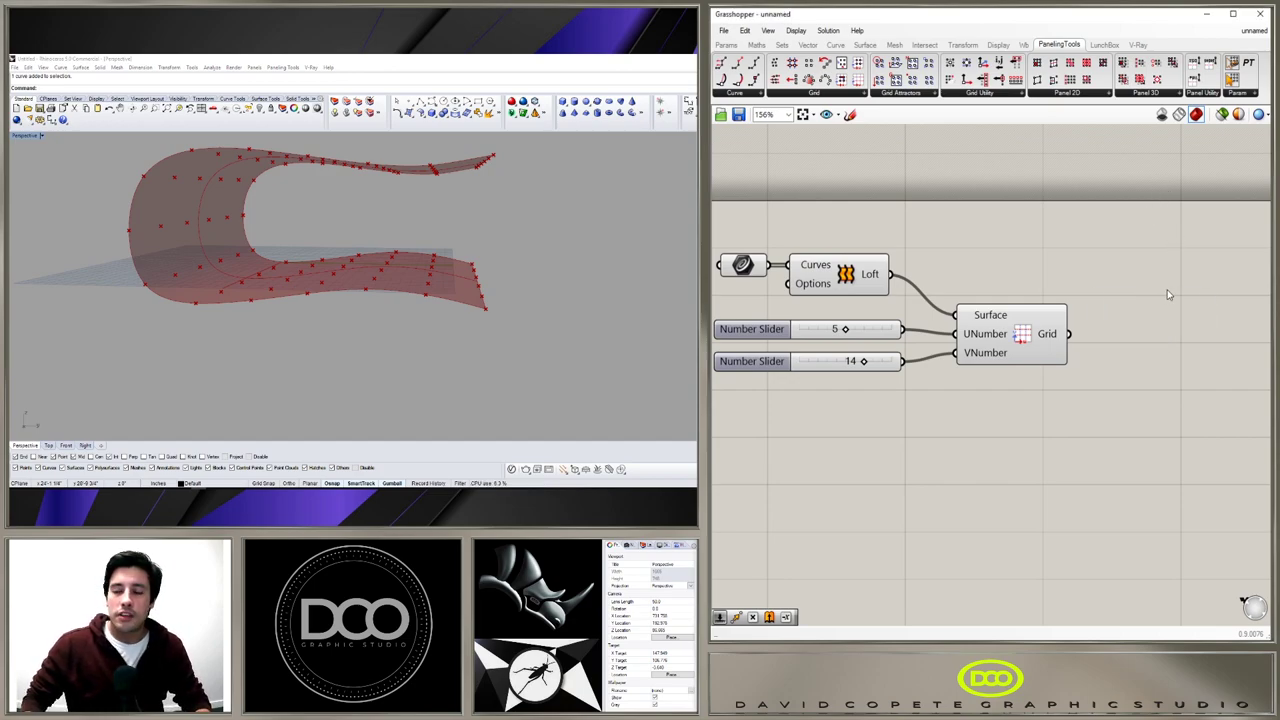
pyautogui.click(992, 97)
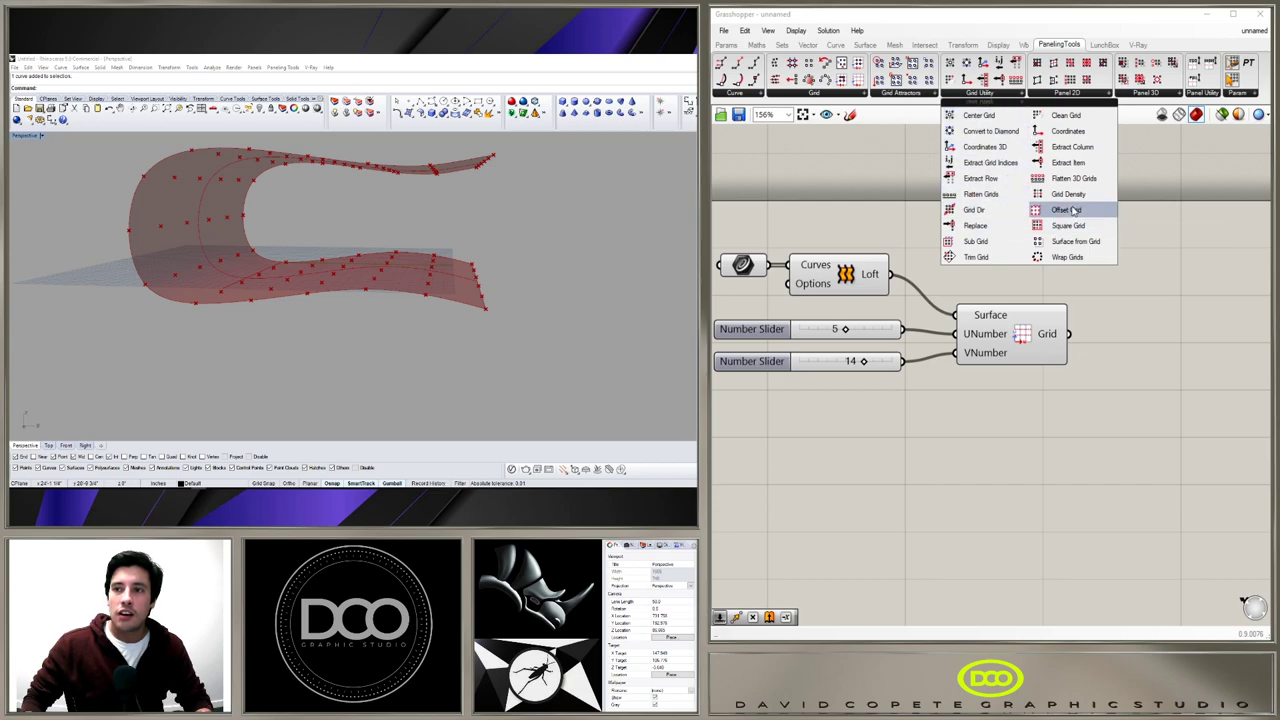
pyautogui.moveTo(1073, 213); pyautogui.dragTo(1175, 326)
pyautogui.moveTo(1086, 271); pyautogui.dragTo(1036, 291, button='right')
pyautogui.moveTo(1112, 352); pyautogui.dragTo(1111, 332)
# Connect the surface grid to the Offset Grid component's Grid input and the loft output to its BRep input.
pyautogui.click(1042, 332)
pyautogui.moveTo(1020, 355); pyautogui.dragTo(1095, 302)
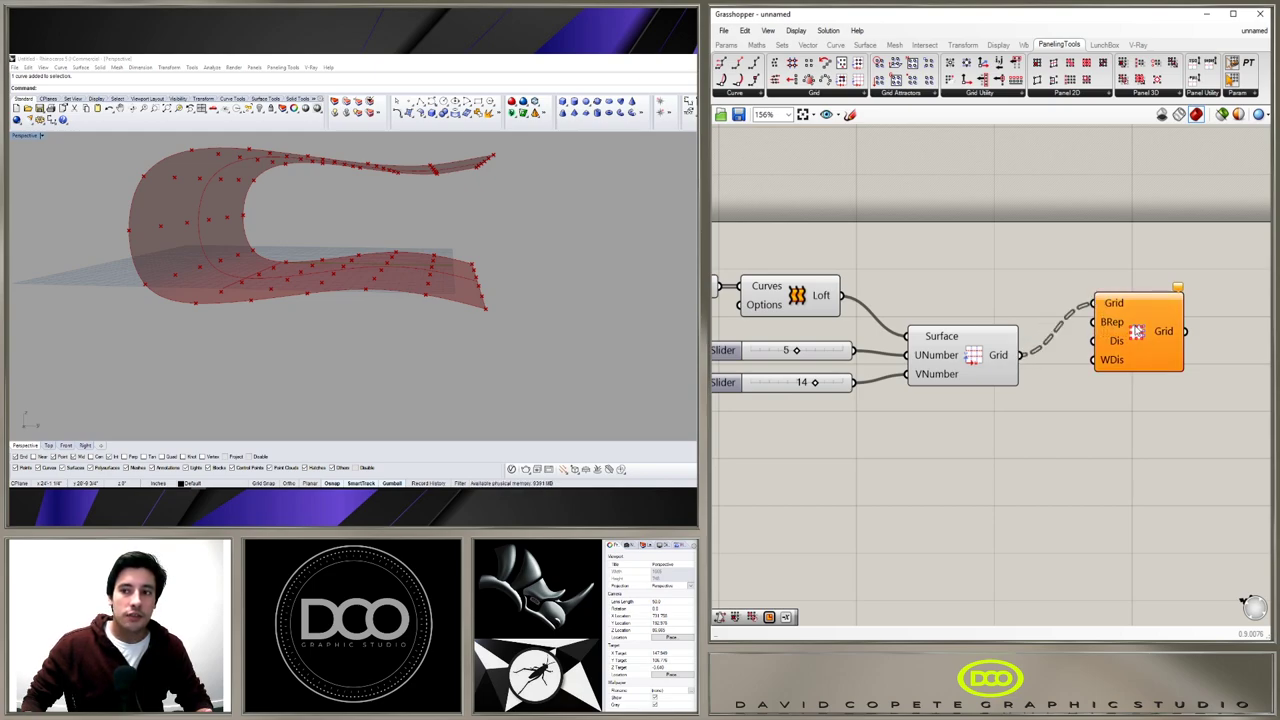
pyautogui.click(818, 303)
pyautogui.moveTo(842, 296); pyautogui.dragTo(1155, 316)
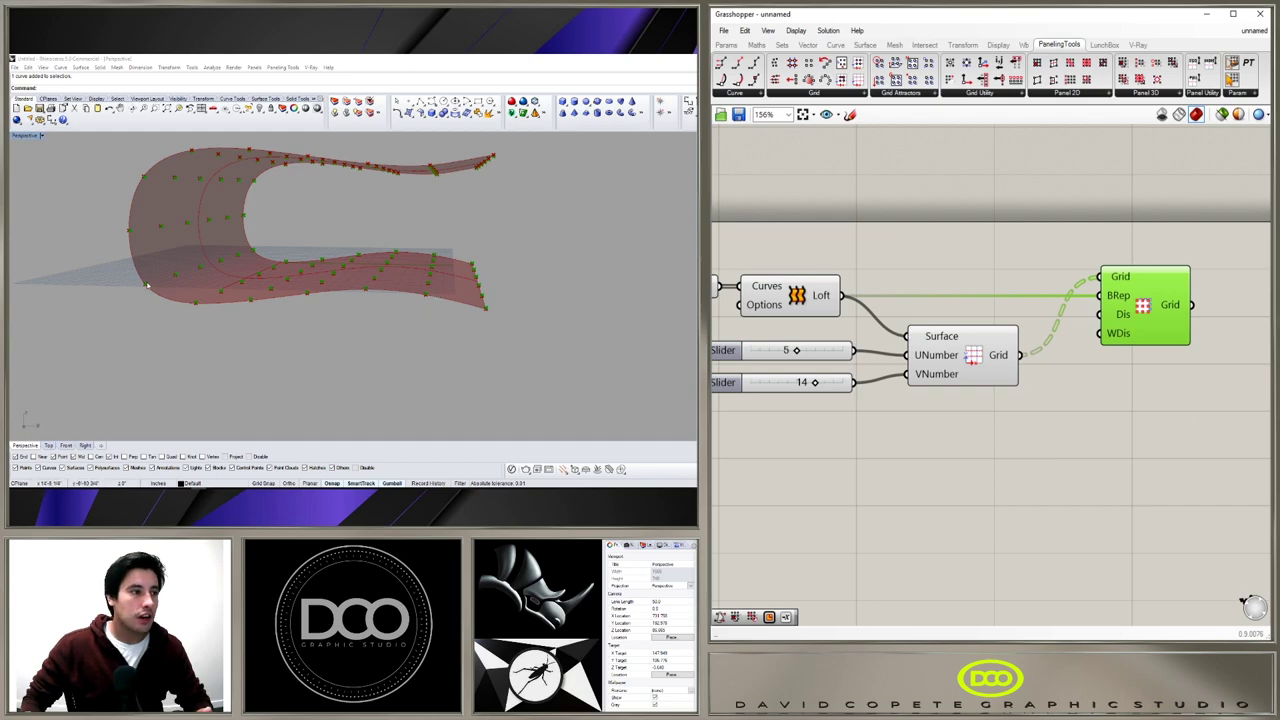
pyautogui.scroll(3, 146, 285)
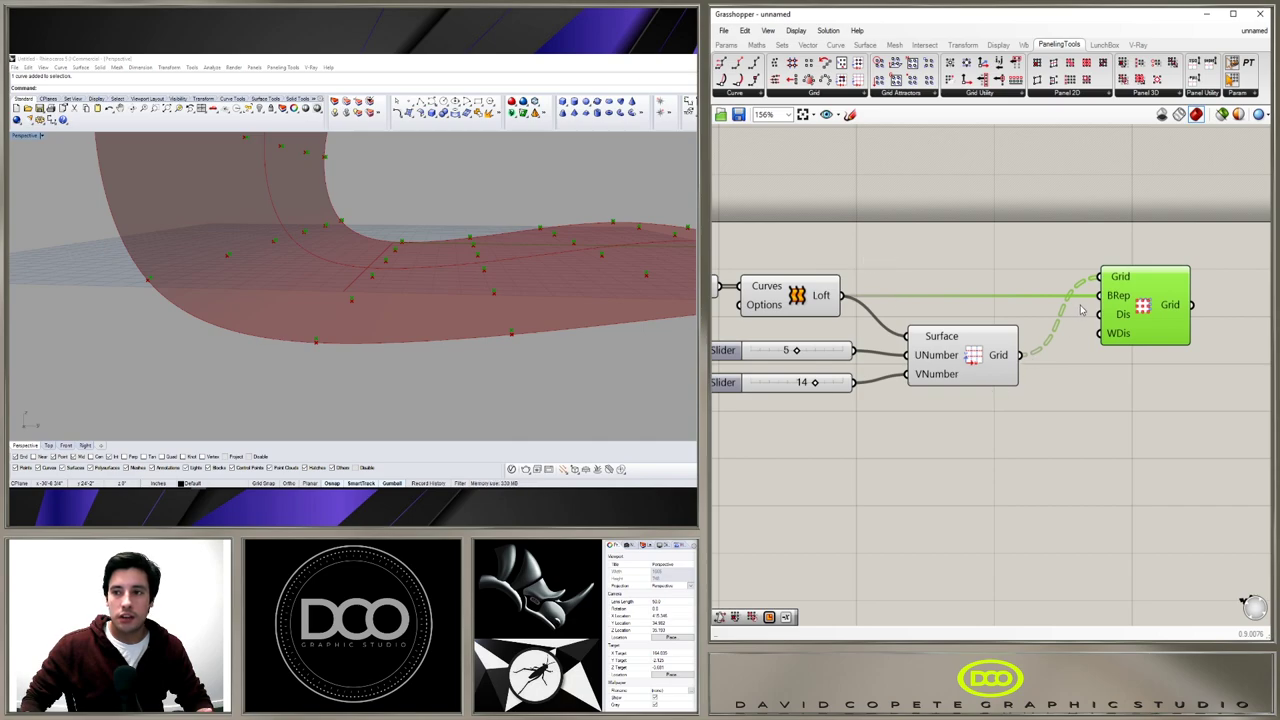
pyautogui.scroll(-3, 977, 258)
pyautogui.scroll(3, 971, 314)
# Add a number slider set to 12 and connect it to the Offset Grid component's Dis input.
pyautogui.doubleClick(958, 340)
pyautogui.write('12')
pyautogui.press('Return')
pyautogui.moveTo(1052, 347); pyautogui.dragTo(1118, 221)
pyautogui.moveTo(424, 291); pyautogui.dragTo(578, 181, button='right')
pyautogui.scroll(-8, 385, 291)
pyautogui.scroll(5, 622, 195)
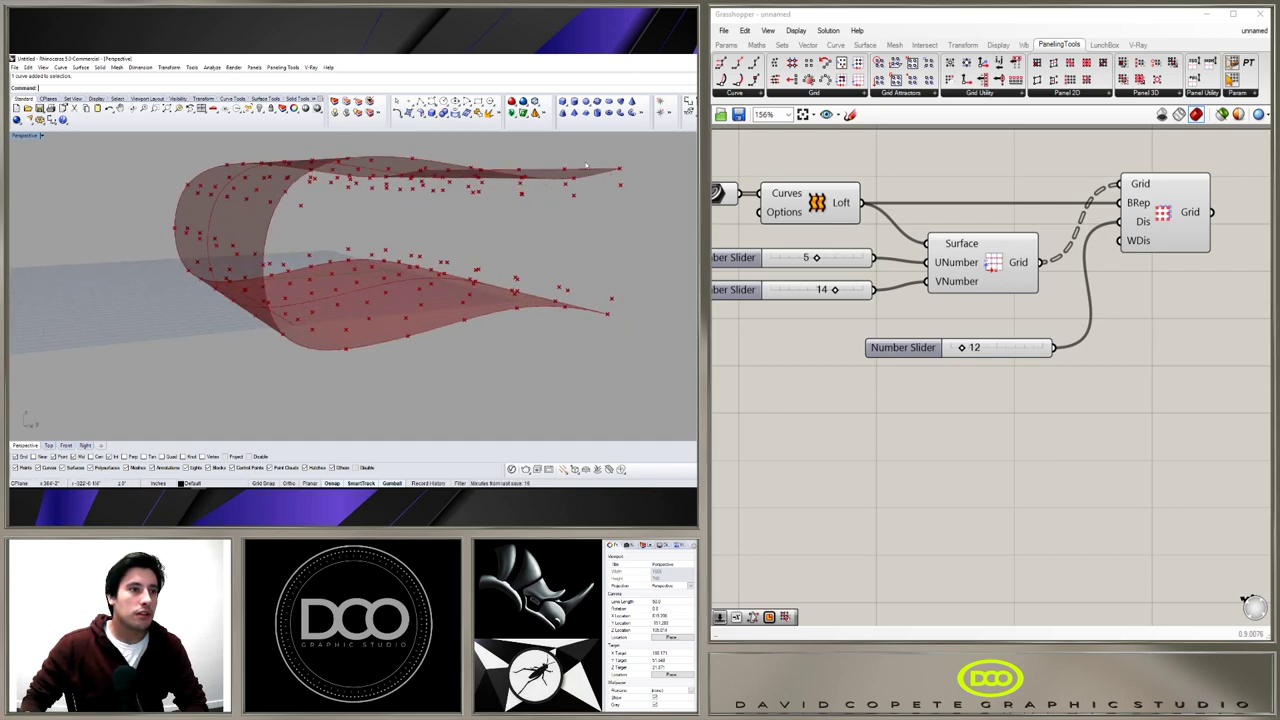
pyautogui.moveTo(1049, 346); pyautogui.dragTo(1001, 388, button='right')
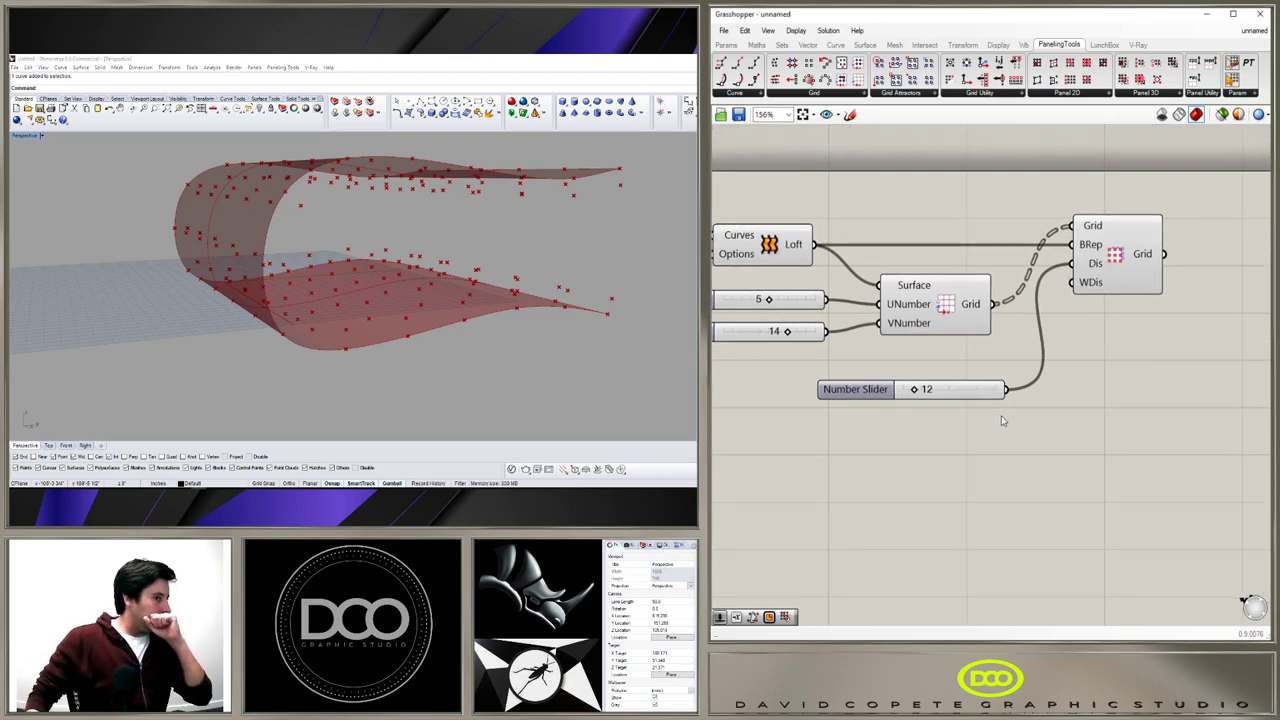
# Add a Negative component and route the slider set to 12 through it into the Offset Grid component's Dis input.
pyautogui.click(1122, 273)
pyautogui.moveTo(1122, 273); pyautogui.dragTo(1024, 296, button='right')
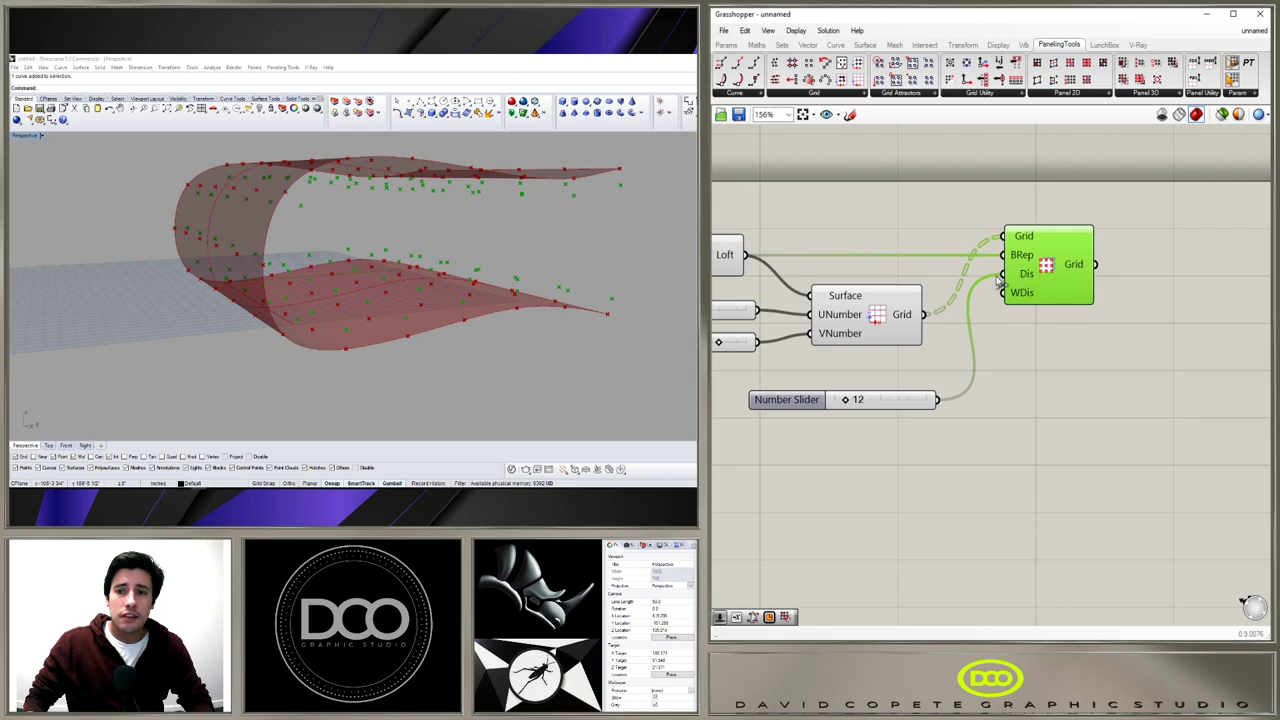
pyautogui.moveTo(986, 414); pyautogui.dragTo(1038, 392, button='right')
pyautogui.doubleClick(1069, 407)
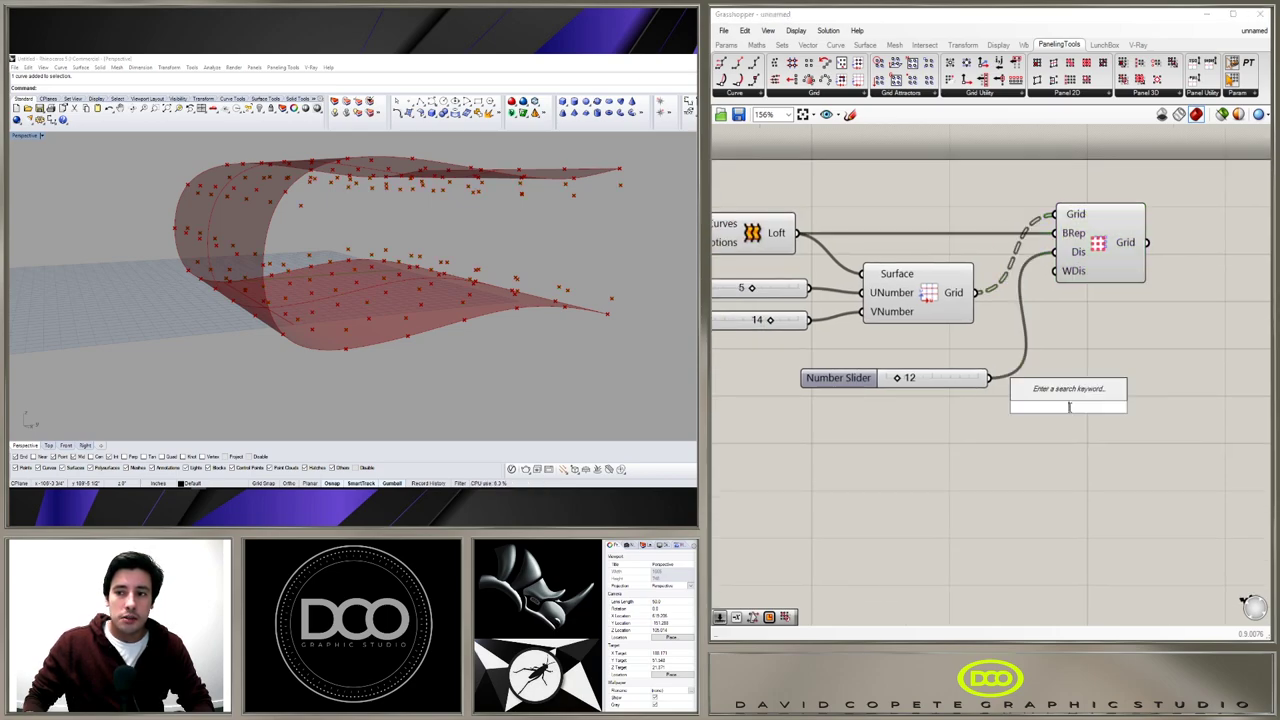
pyautogui.write('nega')
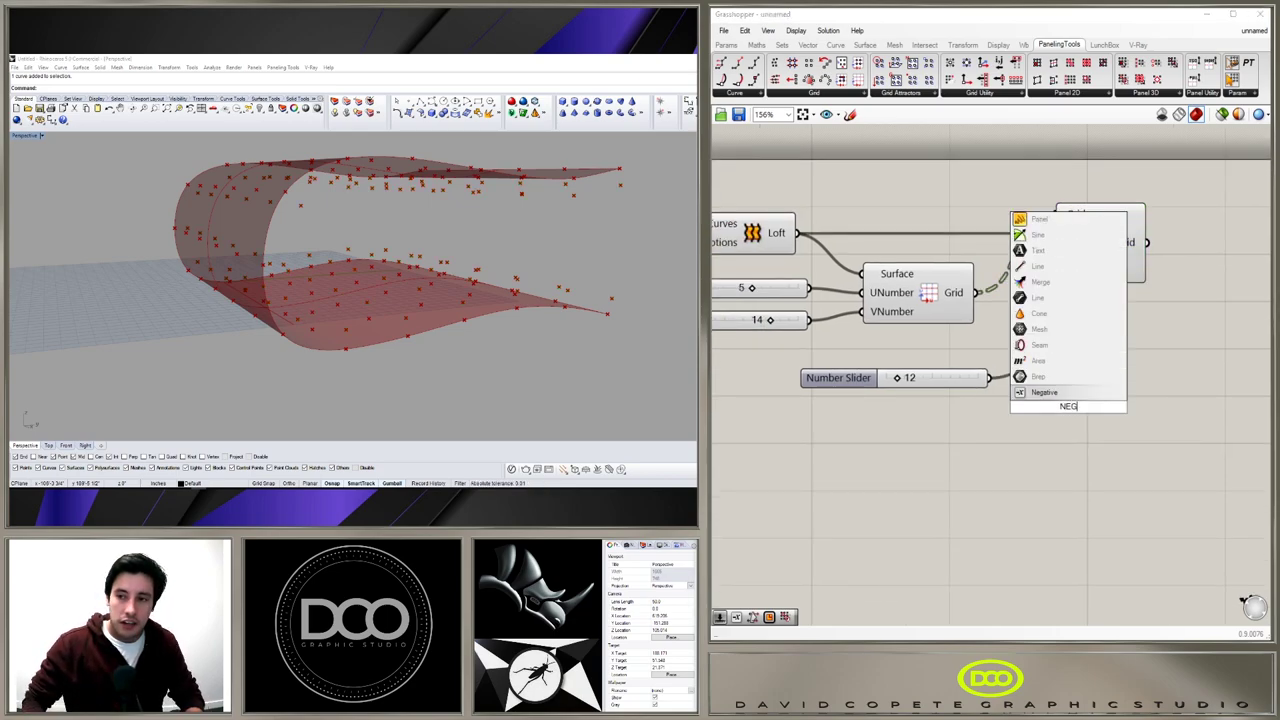
pyautogui.click(1046, 391)
pyautogui.moveTo(972, 377); pyautogui.dragTo(928, 402)
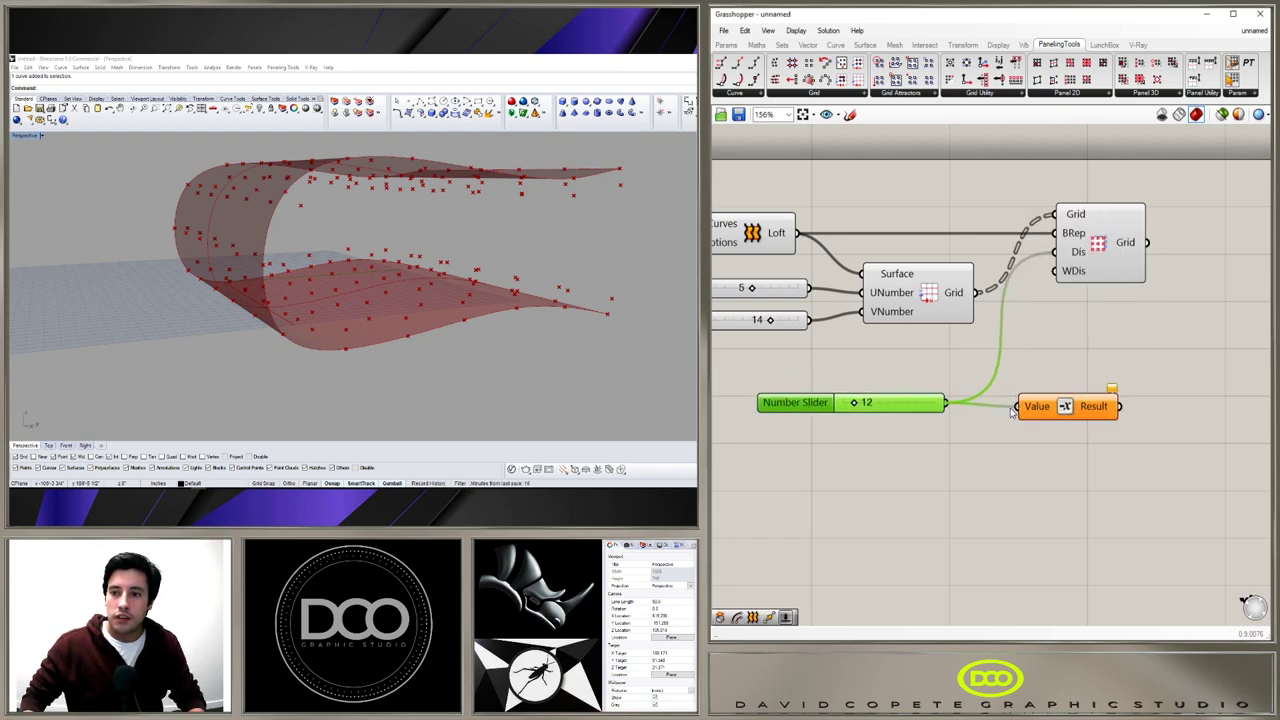
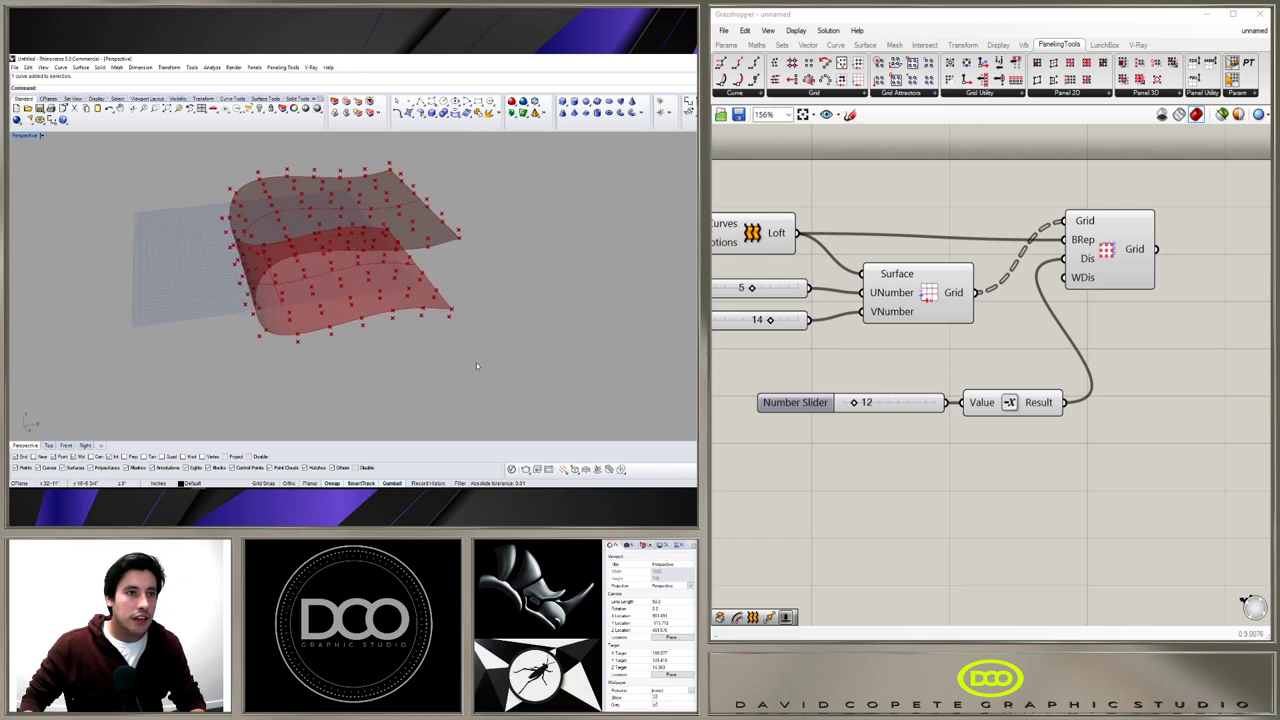
# Model a small solid cylinder in Rhino beside the lofted surface.
pyautogui.click(587, 112)
pyautogui.click(576, 341)
pyautogui.click(591, 336)
pyautogui.click(593, 337)
pyautogui.scroll(2, 594, 340)
pyautogui.click(594, 340)
pyautogui.keyDown('shift'); pyautogui.moveTo(621, 325); pyautogui.dragTo(585, 304, button='right'); pyautogui.keyUp('shift')
pyautogui.click(494, 309)
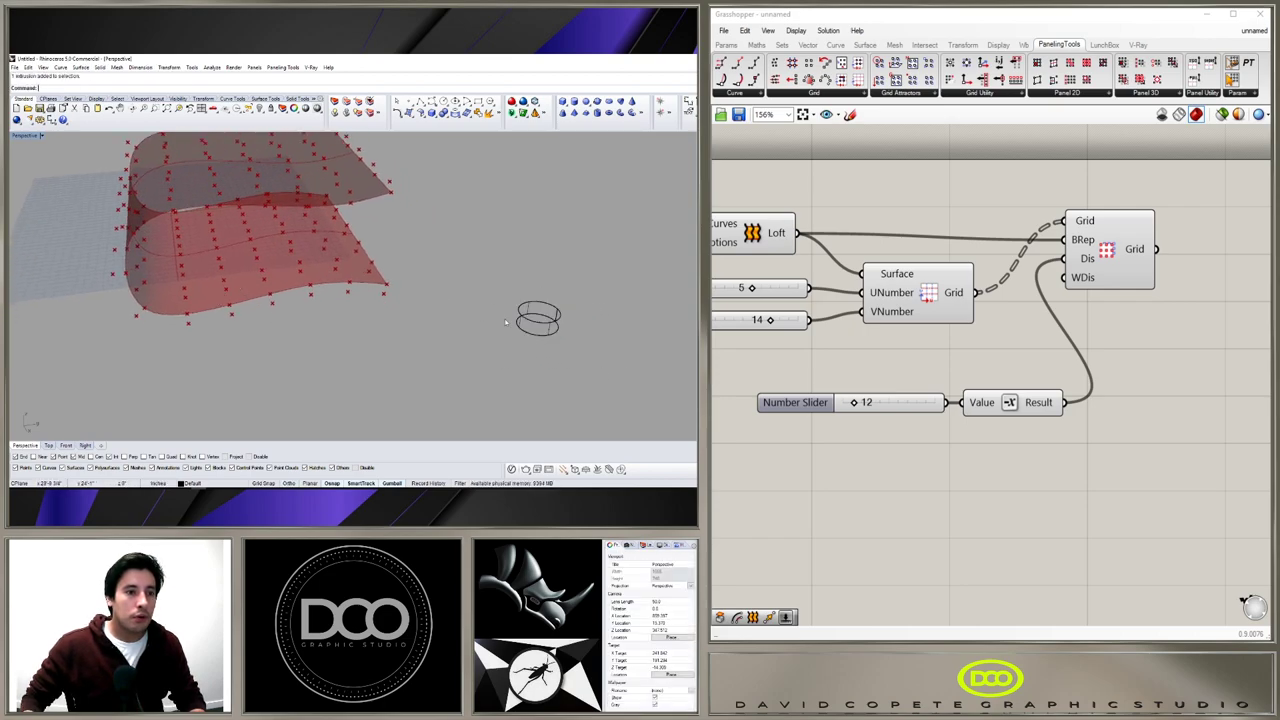
# Add a PanelingTools Morph 3D component beyond the Offset Grid component.
pyautogui.scroll(-3, 1088, 341)
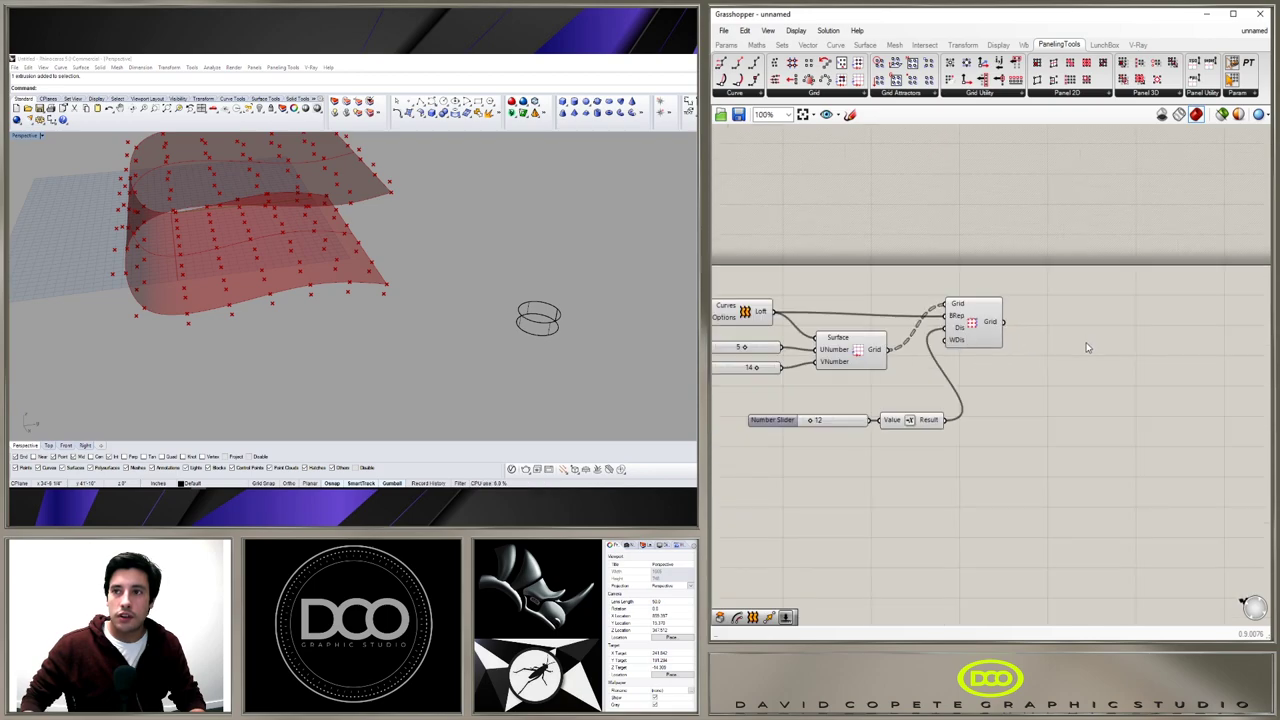
pyautogui.click(1148, 94)
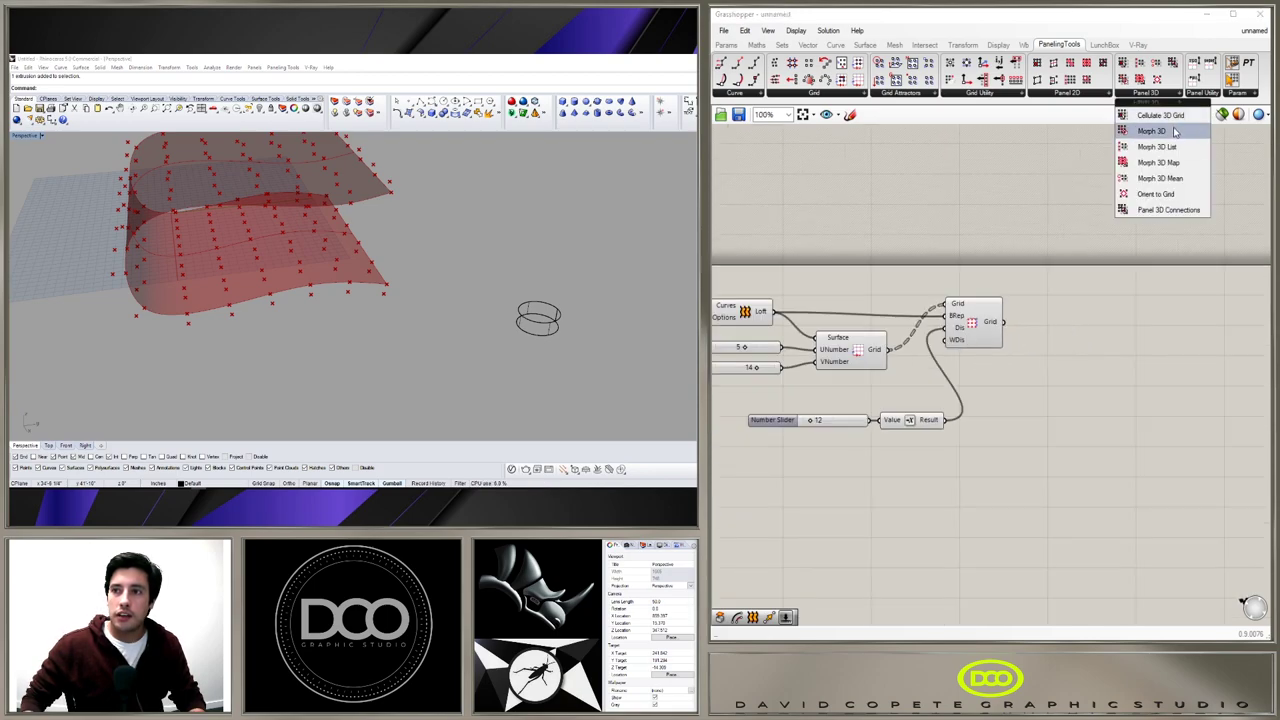
pyautogui.click(1176, 130)
pyautogui.click(1122, 362)
pyautogui.moveTo(1119, 382); pyautogui.dragTo(1170, 406)
pyautogui.moveTo(991, 463); pyautogui.dragTo(1056, 427, button='right')
# Add a Brep parameter and reference the Rhino cylinder in it as one Brep.
pyautogui.moveTo(636, 378); pyautogui.dragTo(498, 274)
pyautogui.doubleClick(990, 444)
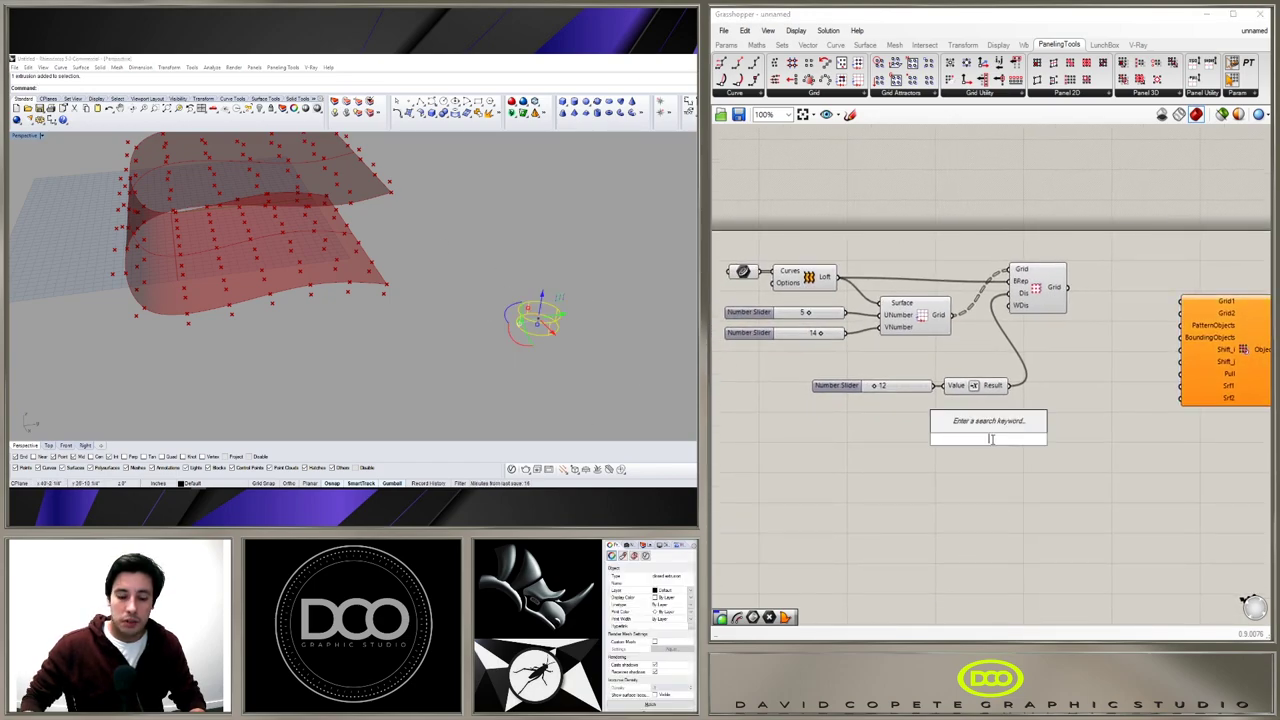
pyautogui.write('BREP')
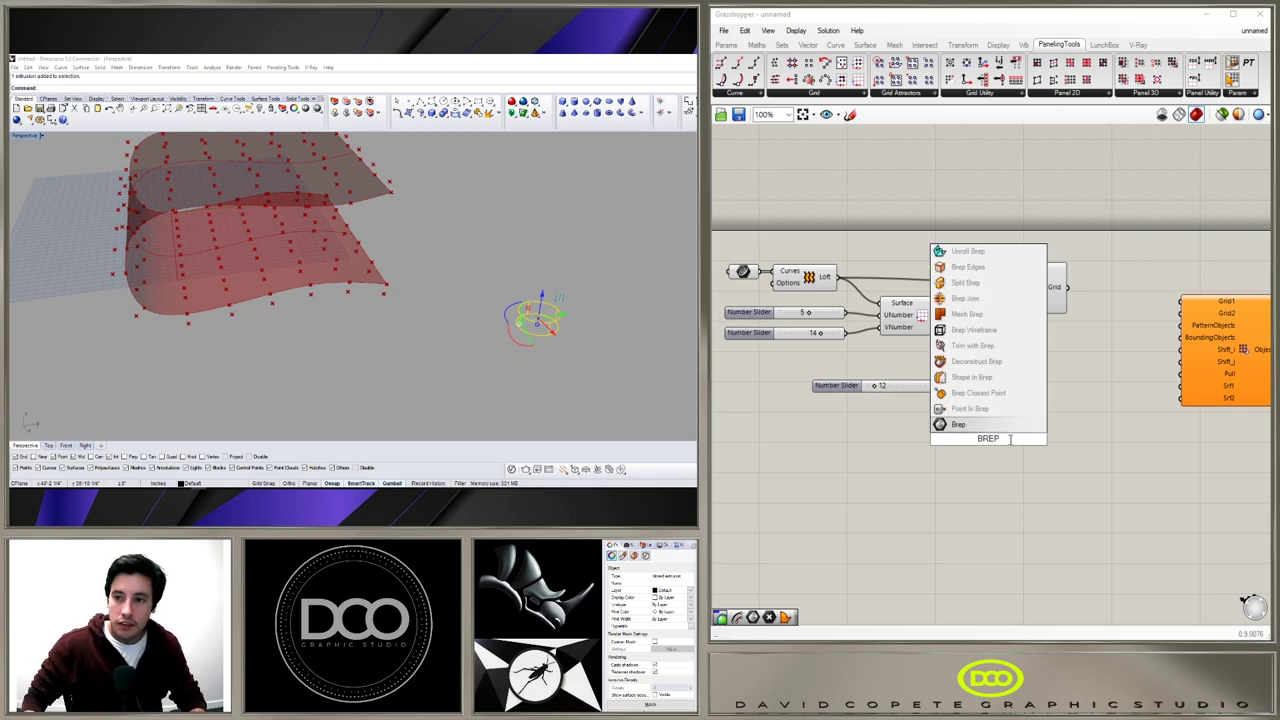
pyautogui.click(958, 424)
pyautogui.click(744, 273)
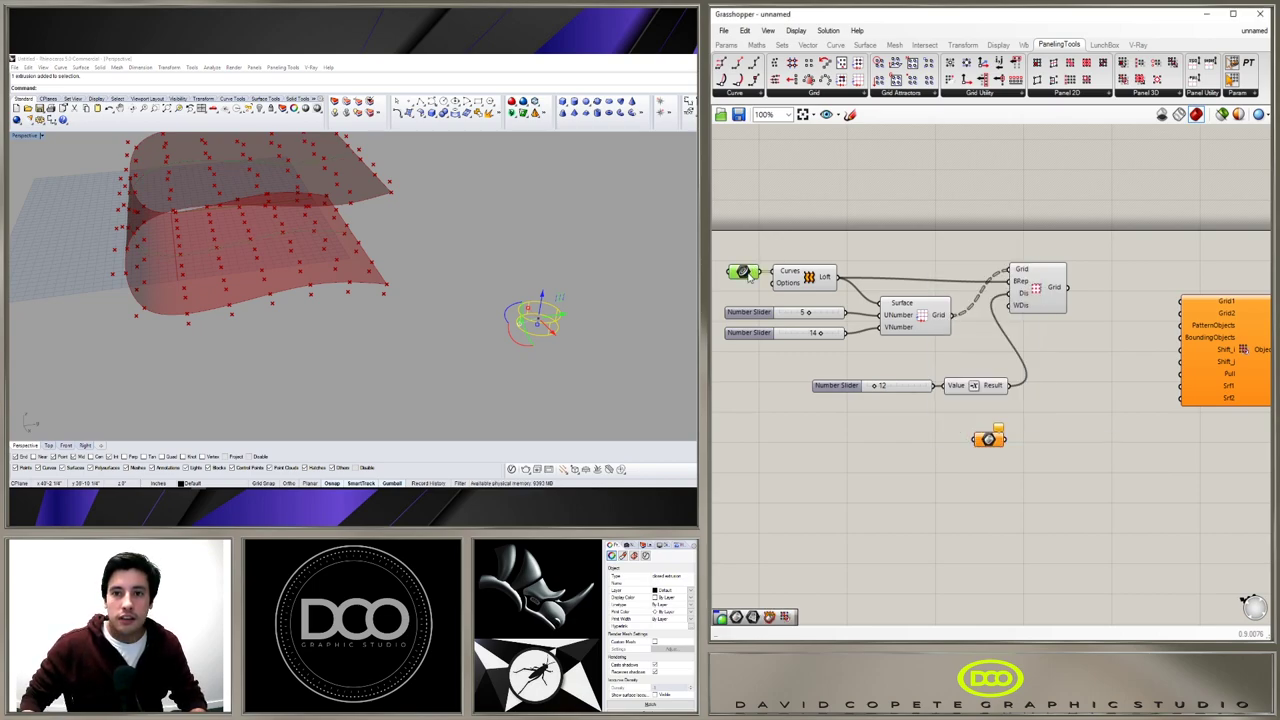
pyautogui.click(918, 481)
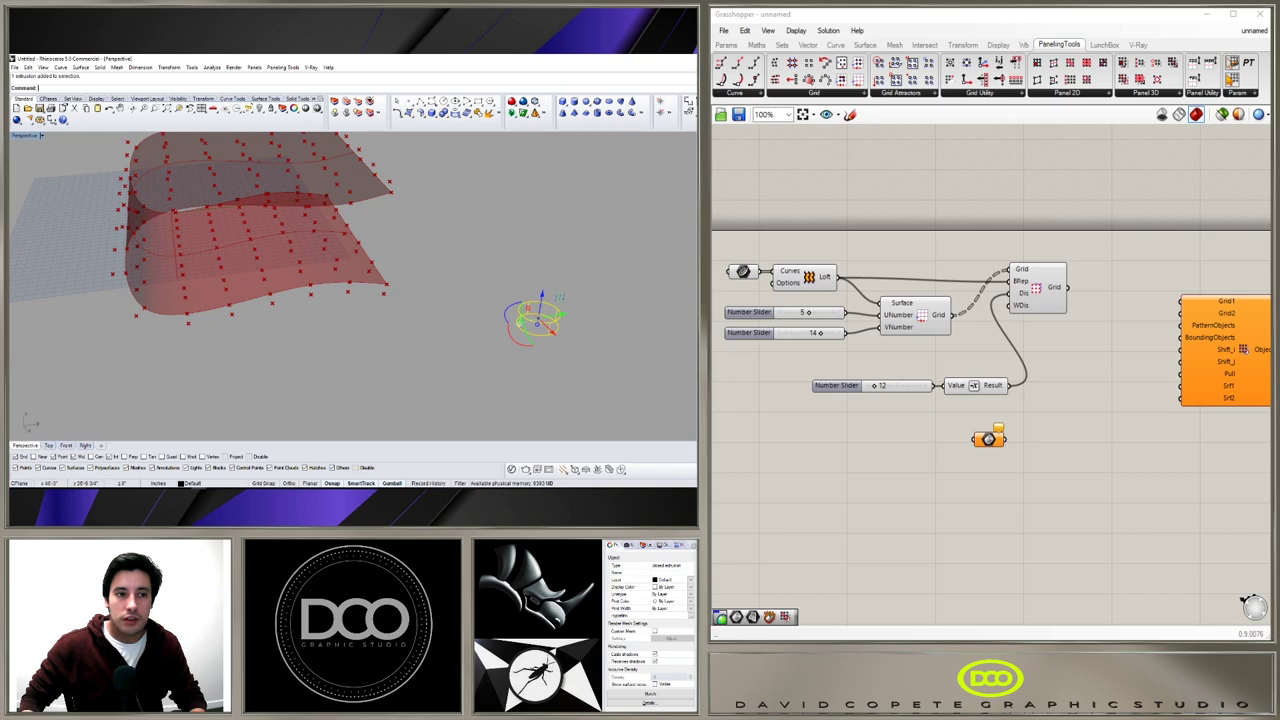
pyautogui.rightClick(995, 447)
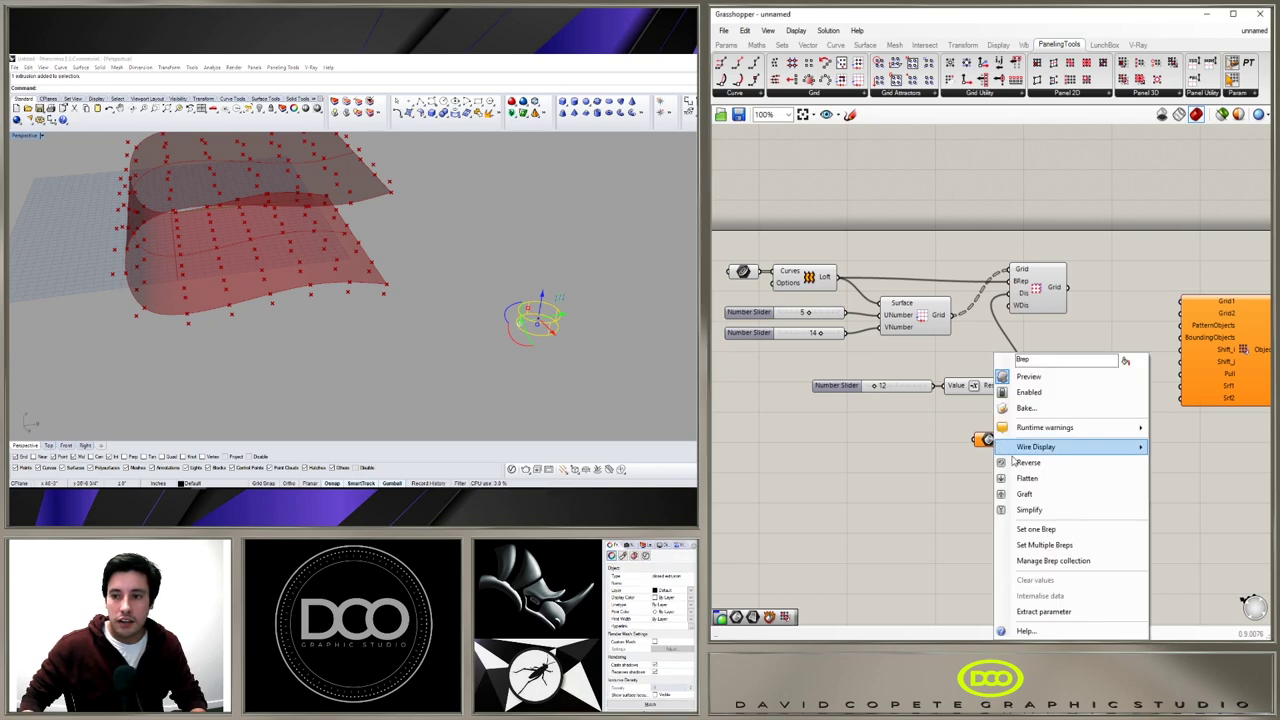
pyautogui.click(1040, 533)
pyautogui.moveTo(995, 455); pyautogui.dragTo(1059, 450)
pyautogui.click(493, 279)
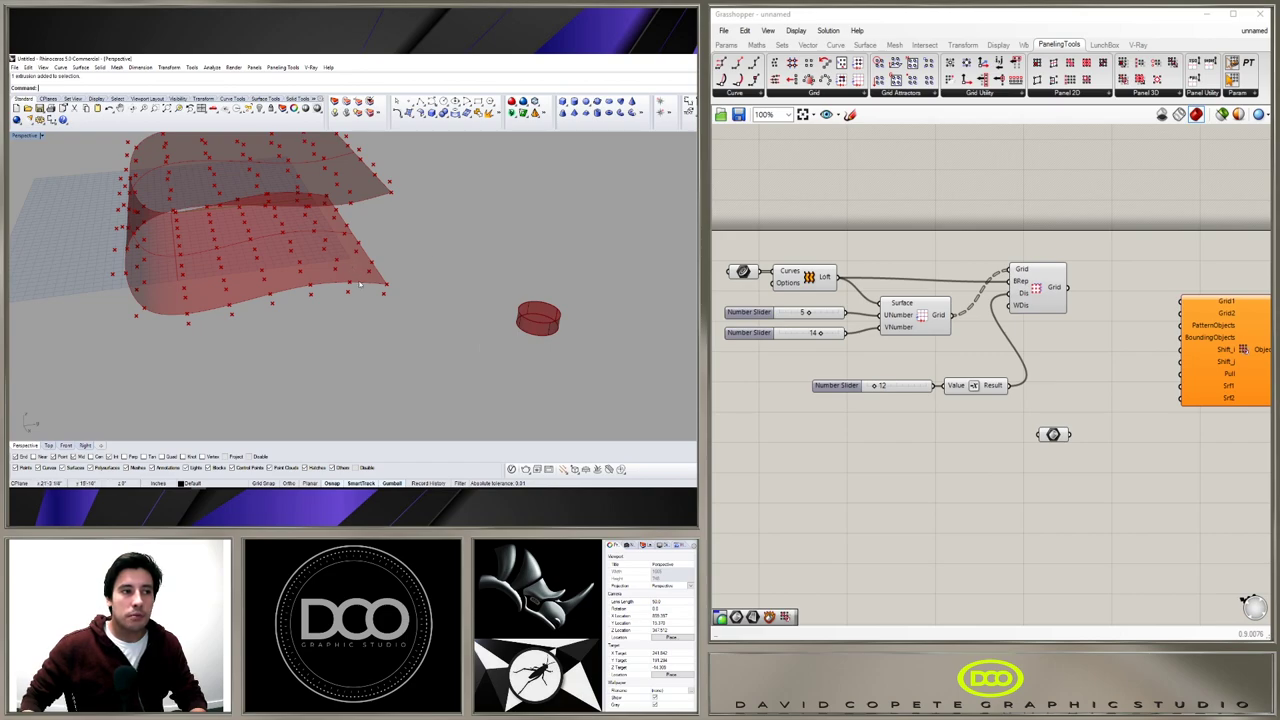
# Connect the surface grid to Morph 3D's Grid1, the offset grid to Grid2, and the Brep parameter to PatternObjects.
pyautogui.moveTo(1069, 328); pyautogui.dragTo(1024, 335, button='right')
pyautogui.click(876, 323)
pyautogui.moveTo(906, 323)
pyautogui.mouseDown()
pyautogui.moveTo(1060, 300)
pyautogui.moveTo(1137, 312)
pyautogui.mouseUp()
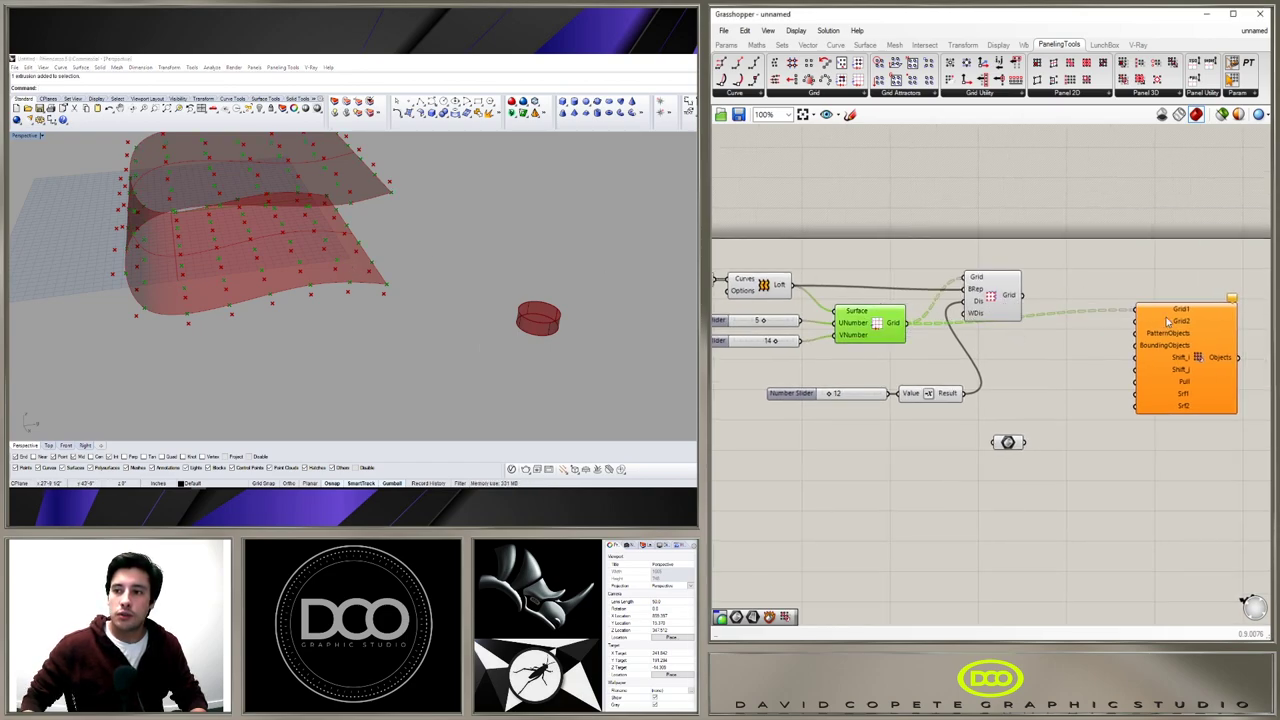
pyautogui.moveTo(1024, 298); pyautogui.dragTo(1189, 338)
pyautogui.moveTo(1024, 442); pyautogui.dragTo(1131, 352)
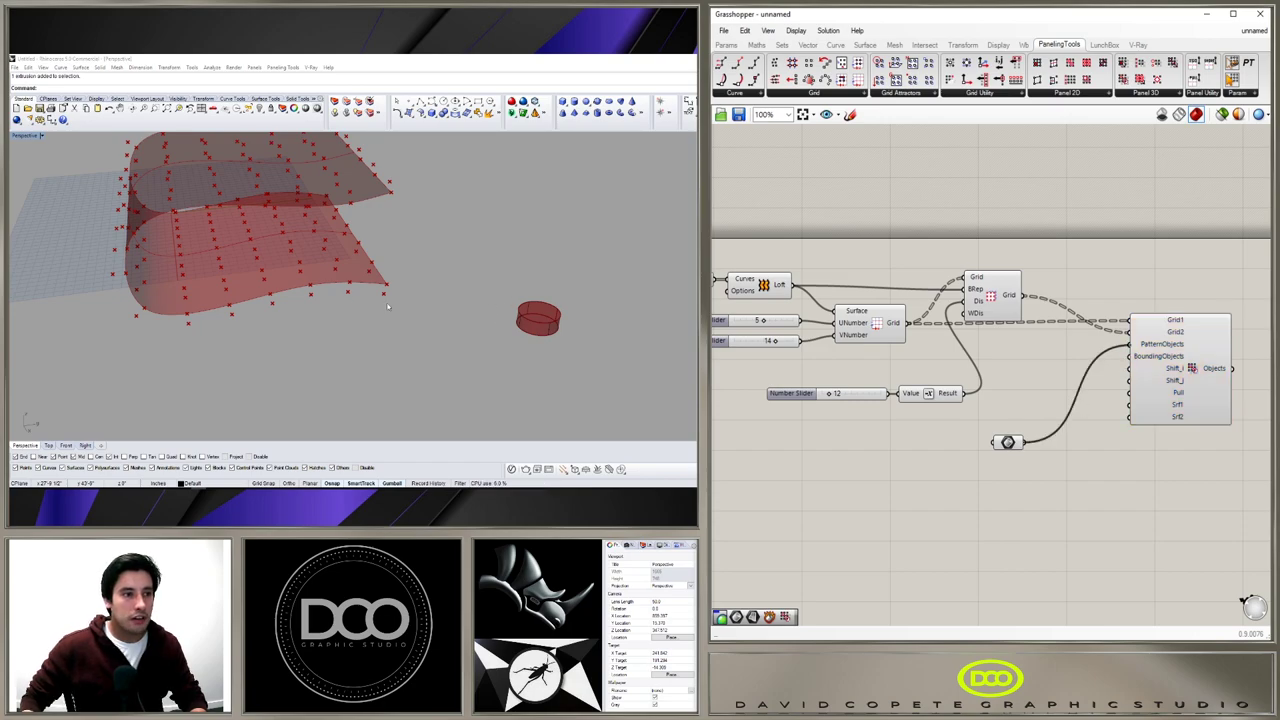
# Examine how the cylinder is morphed across the C-shaped surface from several angles in Rhino.
pyautogui.moveTo(323, 268); pyautogui.dragTo(590, 342, button='right')
pyautogui.scroll(-12, 309, 254)
pyautogui.scroll(7, 311, 248)
pyautogui.click(590, 342)
pyautogui.click(495, 312)
pyautogui.moveTo(495, 312); pyautogui.dragTo(419, 251, button='right')
pyautogui.scroll(4, 388, 278)
pyautogui.scroll(-6, 400, 322)
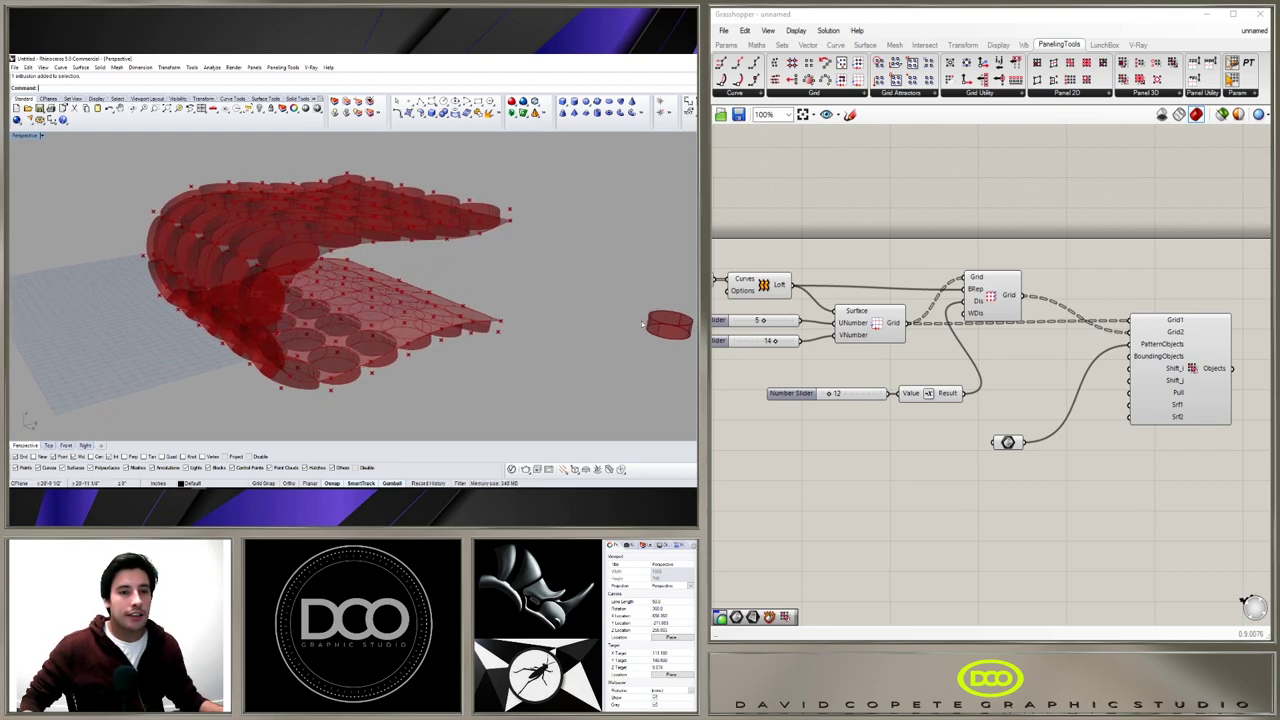
pyautogui.moveTo(672, 327); pyautogui.dragTo(628, 338, button='right')
pyautogui.moveTo(641, 293); pyautogui.dragTo(634, 318, button='right')
# Hide the source cylinder in Rhino.
pyautogui.click(541, 323)
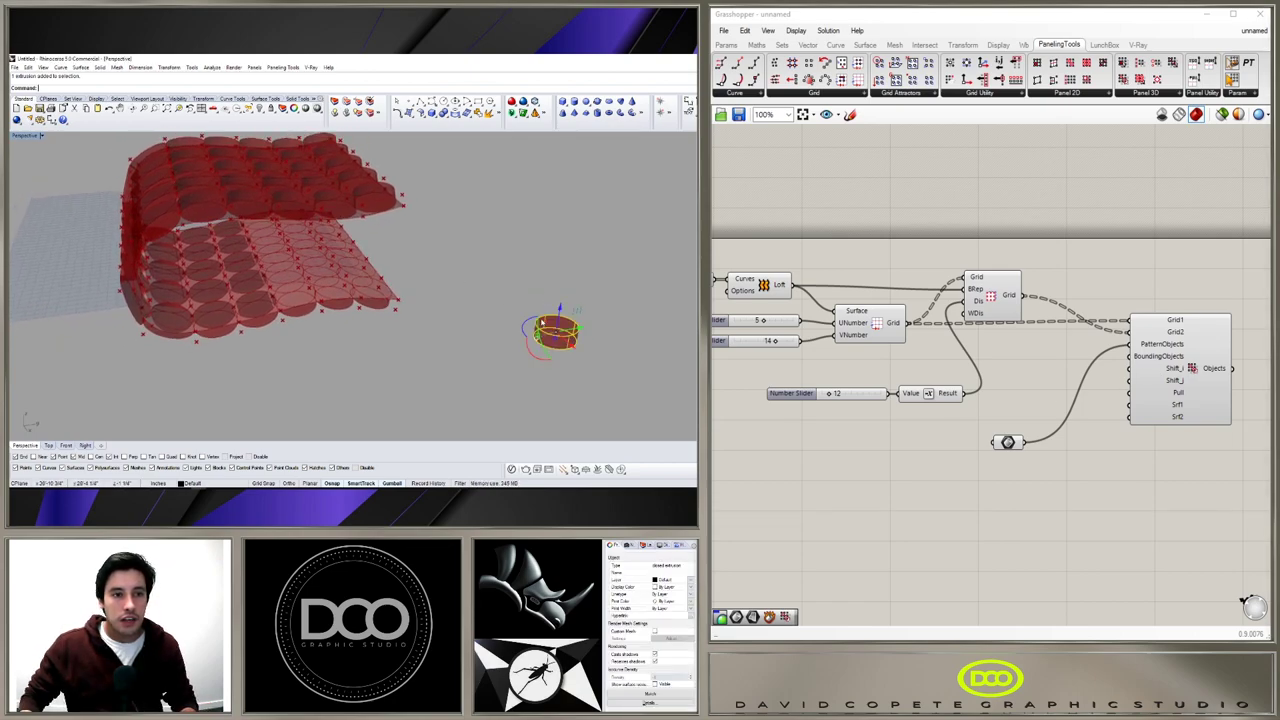
pyautogui.moveTo(494, 321); pyautogui.dragTo(498, 345, button='right')
pyautogui.hotkey('ctrl', 'h')
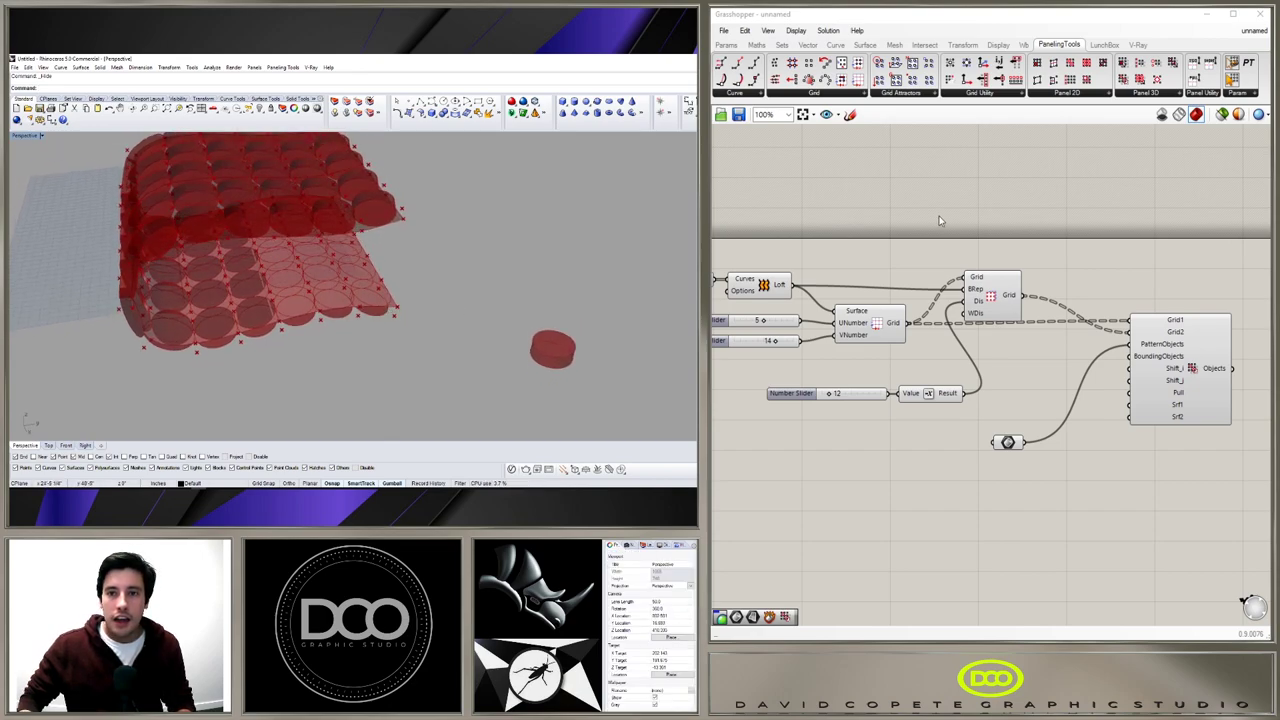
# Turn off the preview of the Loft component so only the morphed cylinders and point grids are displayed.
pyautogui.moveTo(940, 221); pyautogui.dragTo(1062, 213, button='right')
pyautogui.click(876, 280)
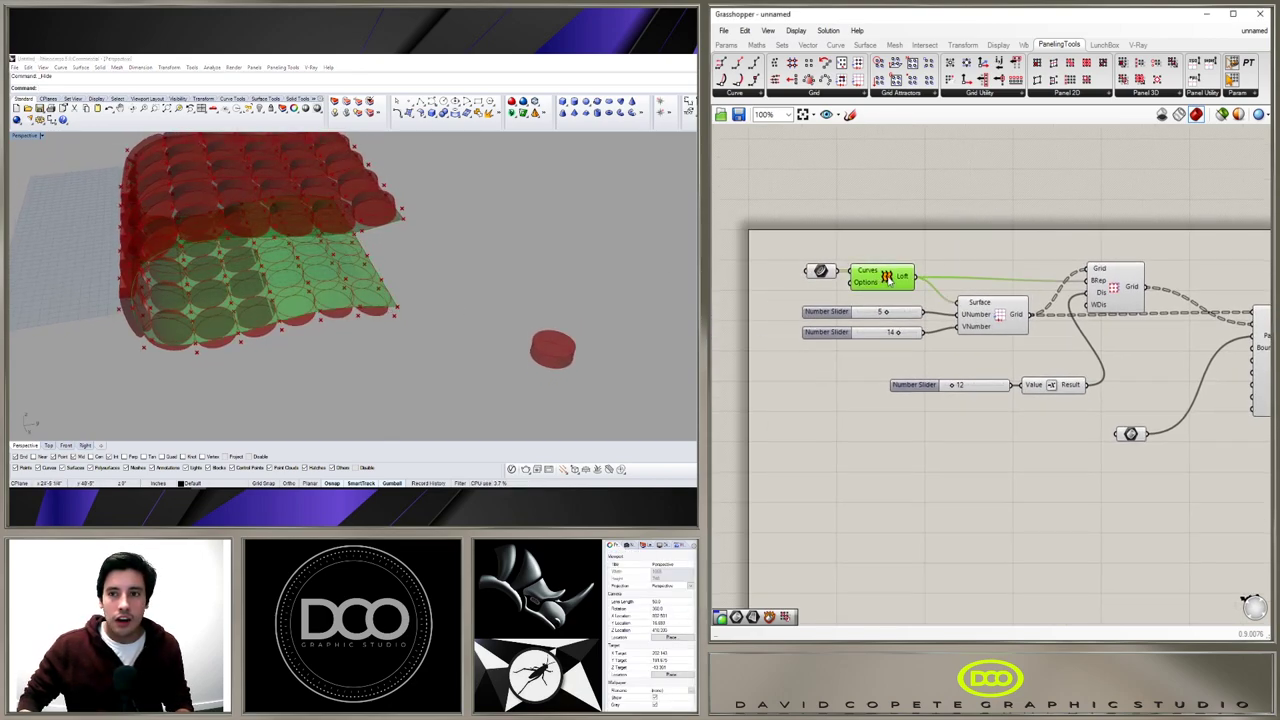
pyautogui.rightClick(888, 279)
pyautogui.click(898, 302)
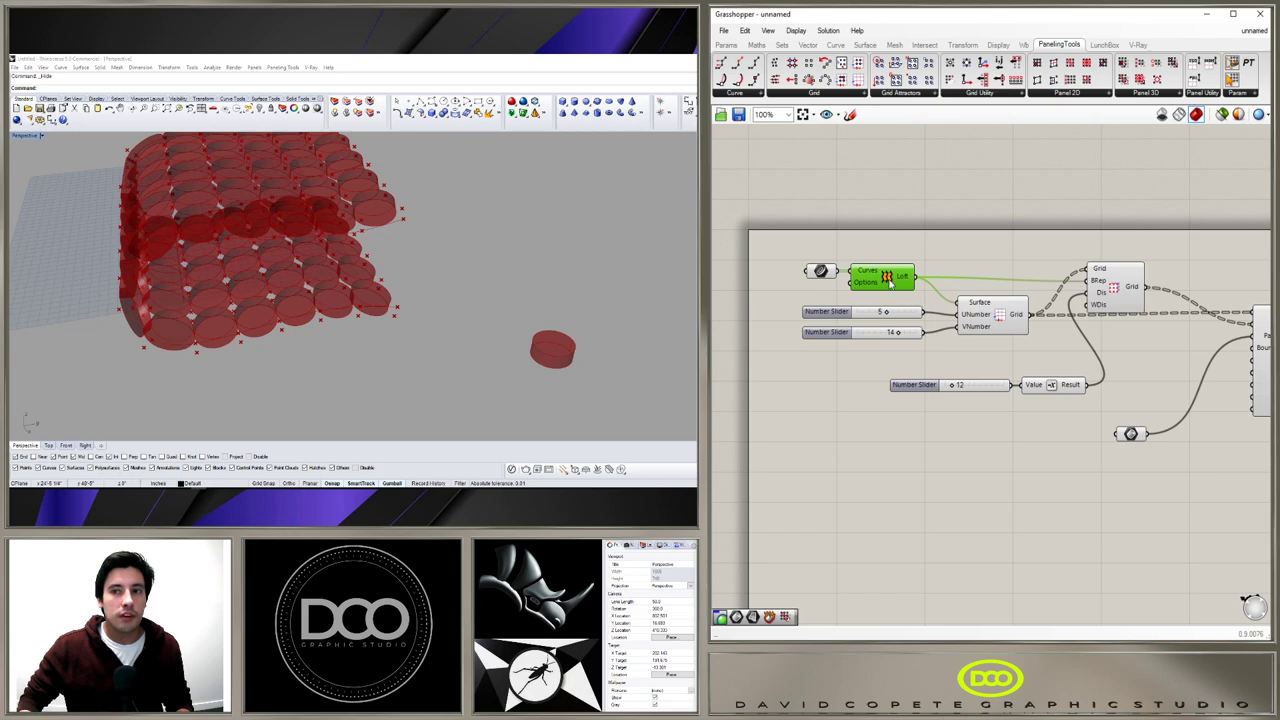
pyautogui.moveTo(534, 278); pyautogui.dragTo(370, 200, button='right')
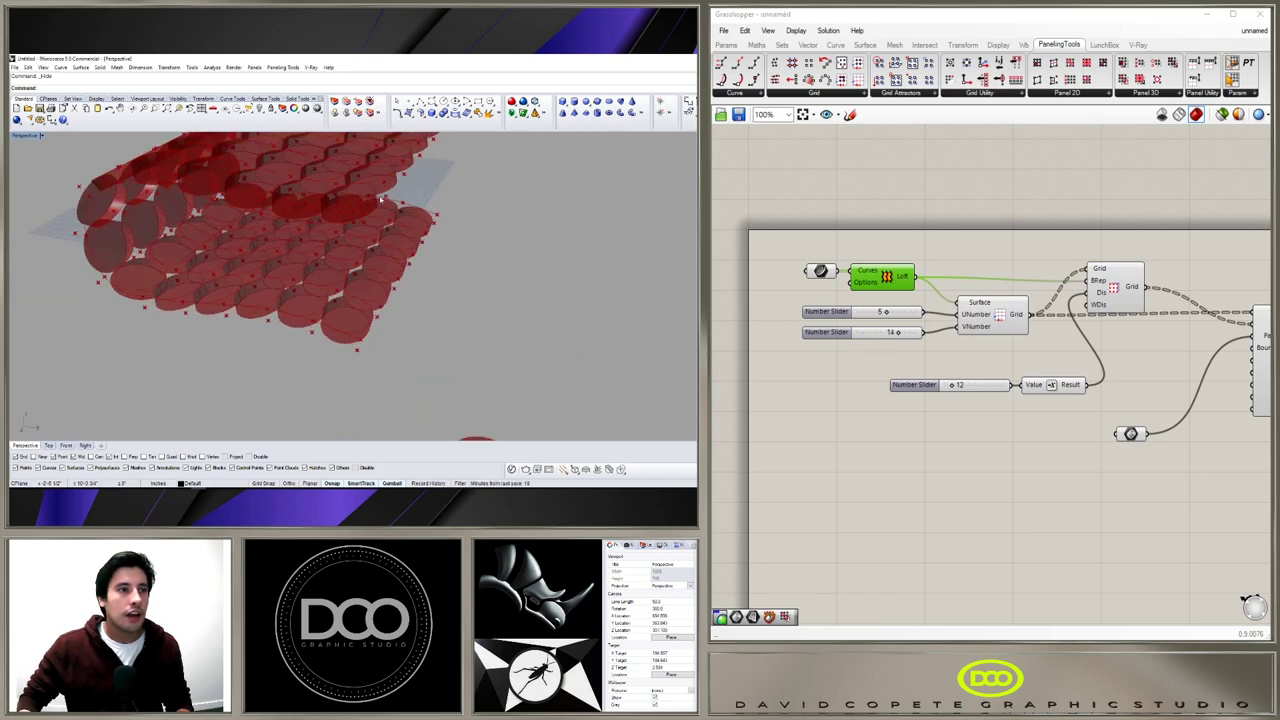
pyautogui.scroll(-5, 291, 260)
# Disconnect the Brep parameter from Morph 3D's PatternObjects input.
pyautogui.moveTo(1137, 410); pyautogui.dragTo(1028, 428, button='right')
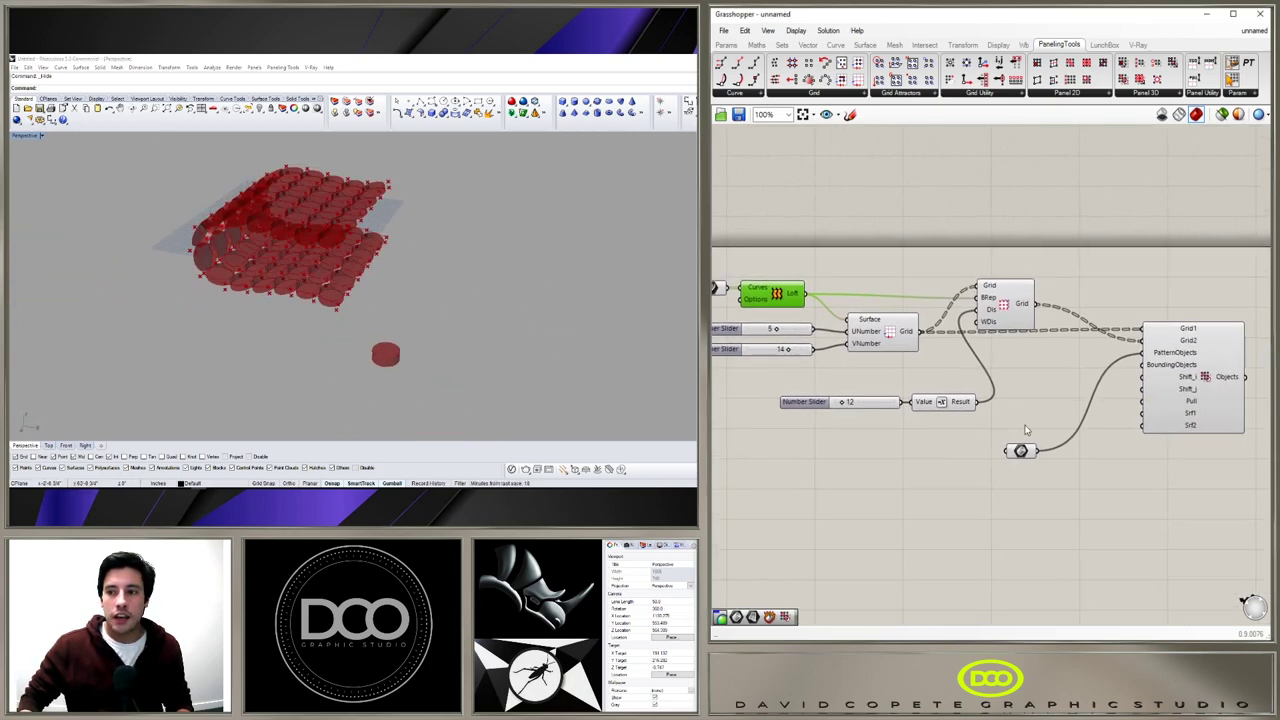
pyautogui.click(1024, 451)
pyautogui.keyDown('ctrl'); pyautogui.moveTo(1042, 460); pyautogui.dragTo(1142, 357); pyautogui.keyUp('ctrl')
pyautogui.click(1167, 376)
pyautogui.moveTo(449, 288); pyautogui.dragTo(331, 303, button='right')
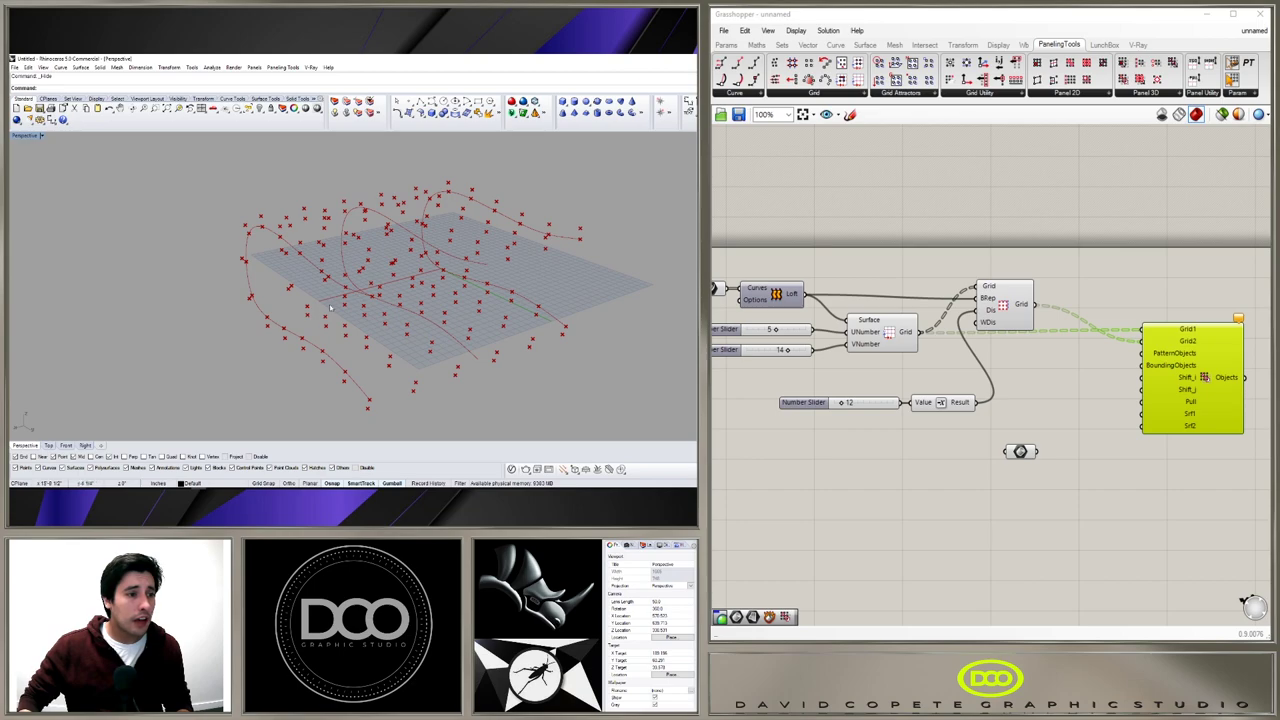
pyautogui.click(849, 491)
pyautogui.scroll(-4, 441, 355)
pyautogui.moveTo(443, 357); pyautogui.dragTo(361, 360, button='right')
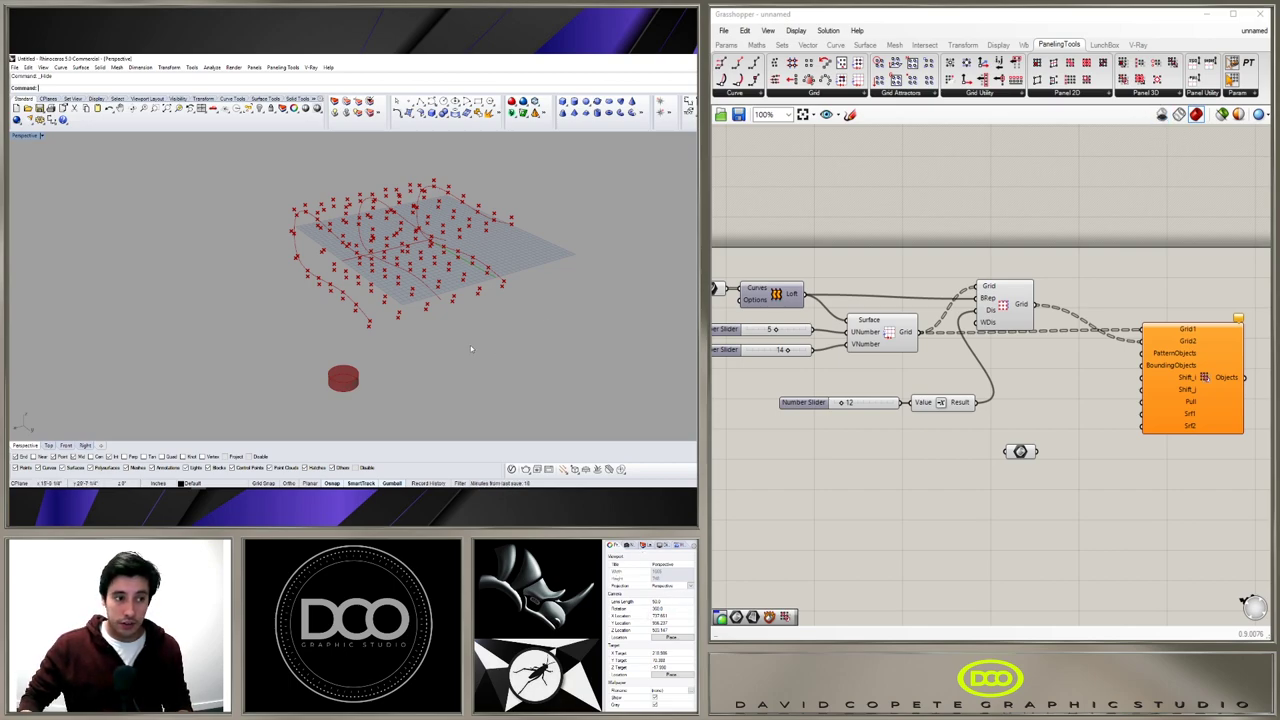
# Disable Grasshopper's geometry preview and make Layer 01 the current layer in Rhino.
pyautogui.click(1161, 115)
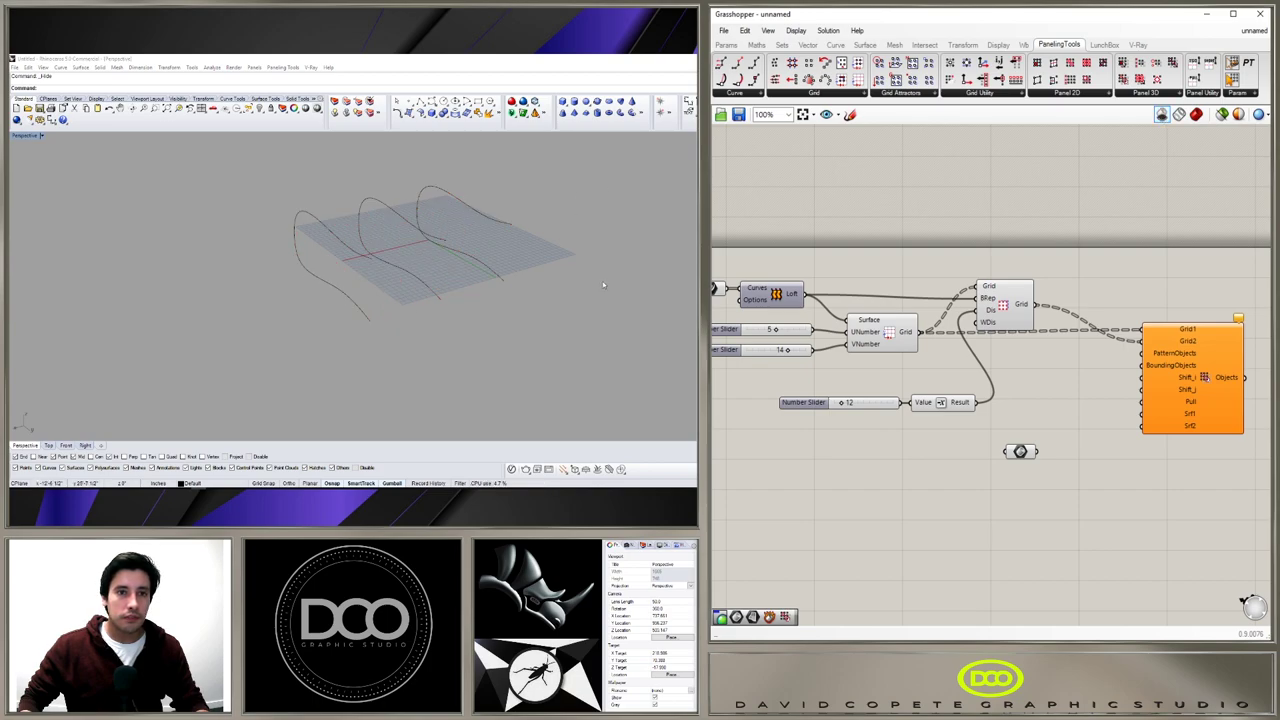
pyautogui.click(646, 545)
pyautogui.click(649, 577)
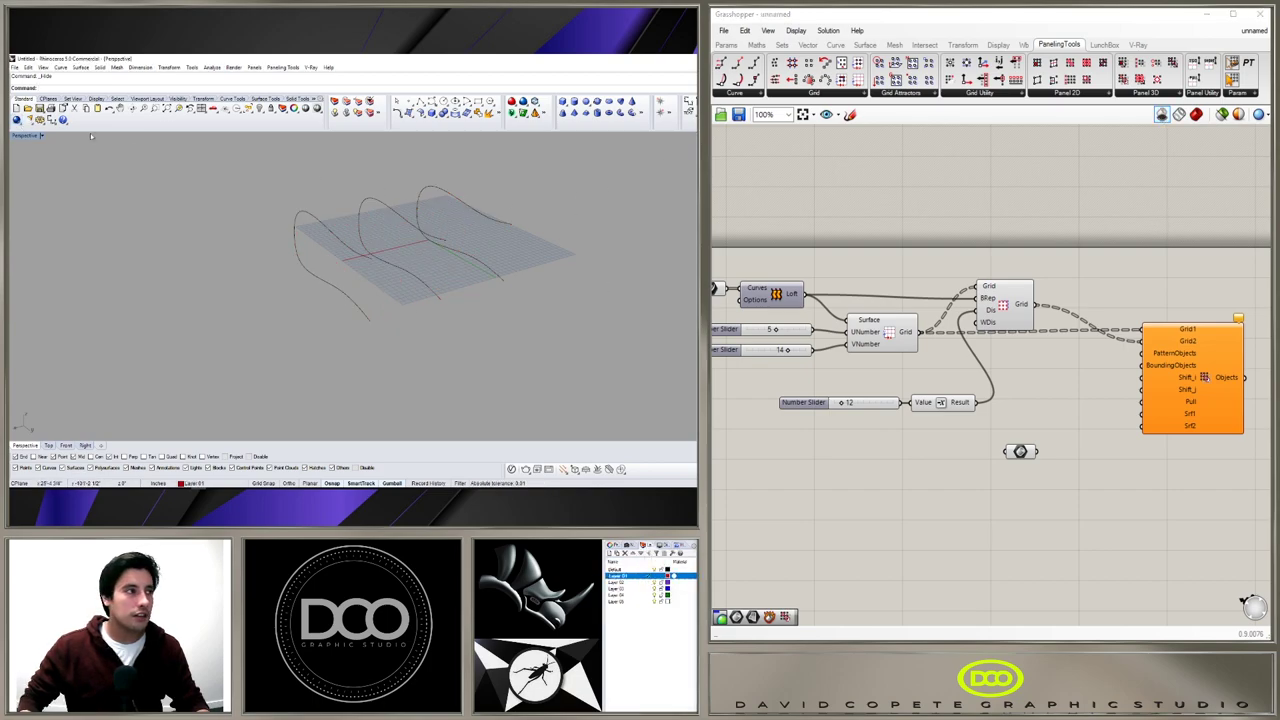
# Draw a straight 12-inch polyline on the construction plane with Ortho on.
pyautogui.moveTo(445, 350); pyautogui.dragTo(385, 337, button='right')
pyautogui.scroll(5, 385, 337)
pyautogui.scroll(3, 346, 327)
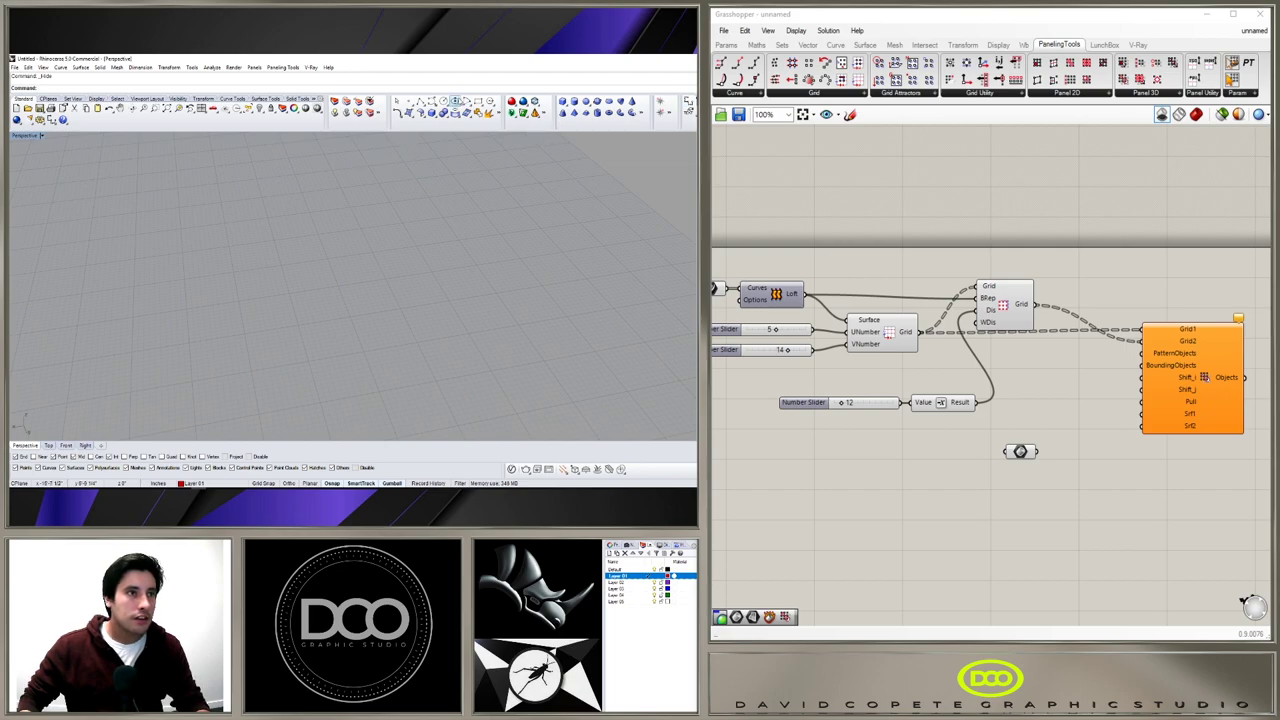
pyautogui.click(418, 102)
pyautogui.click(316, 327)
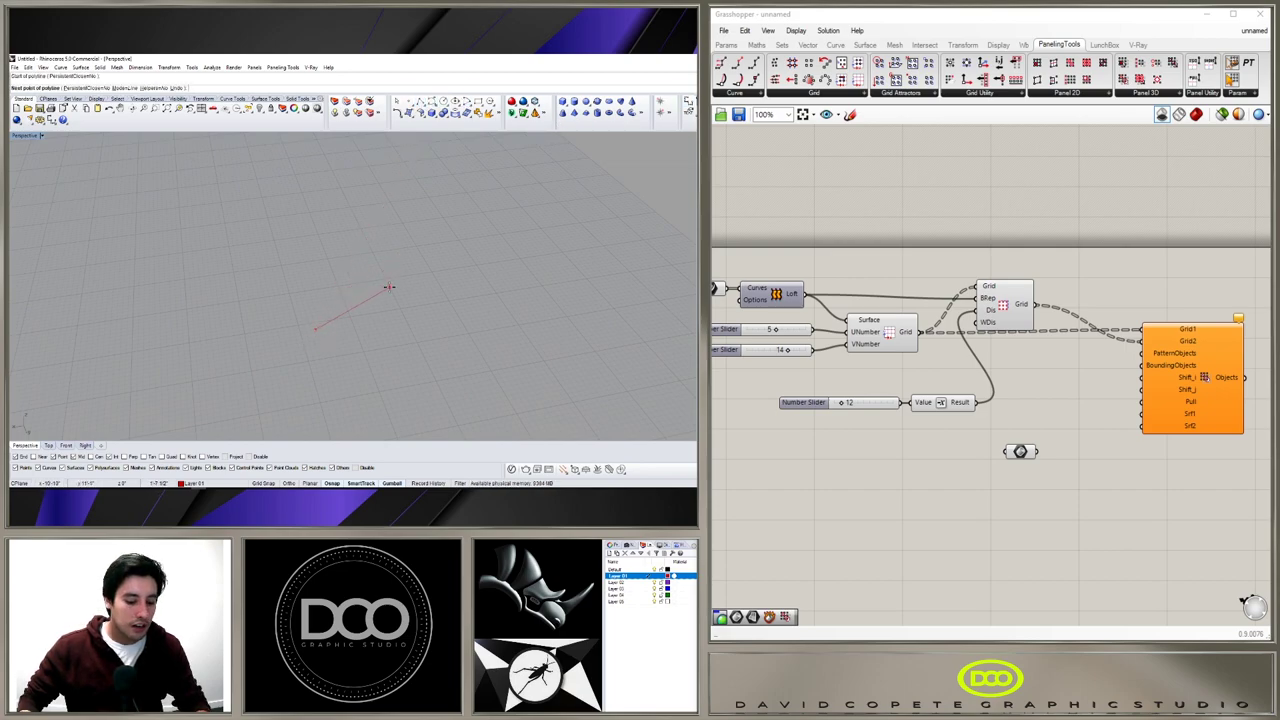
pyautogui.press('F8')
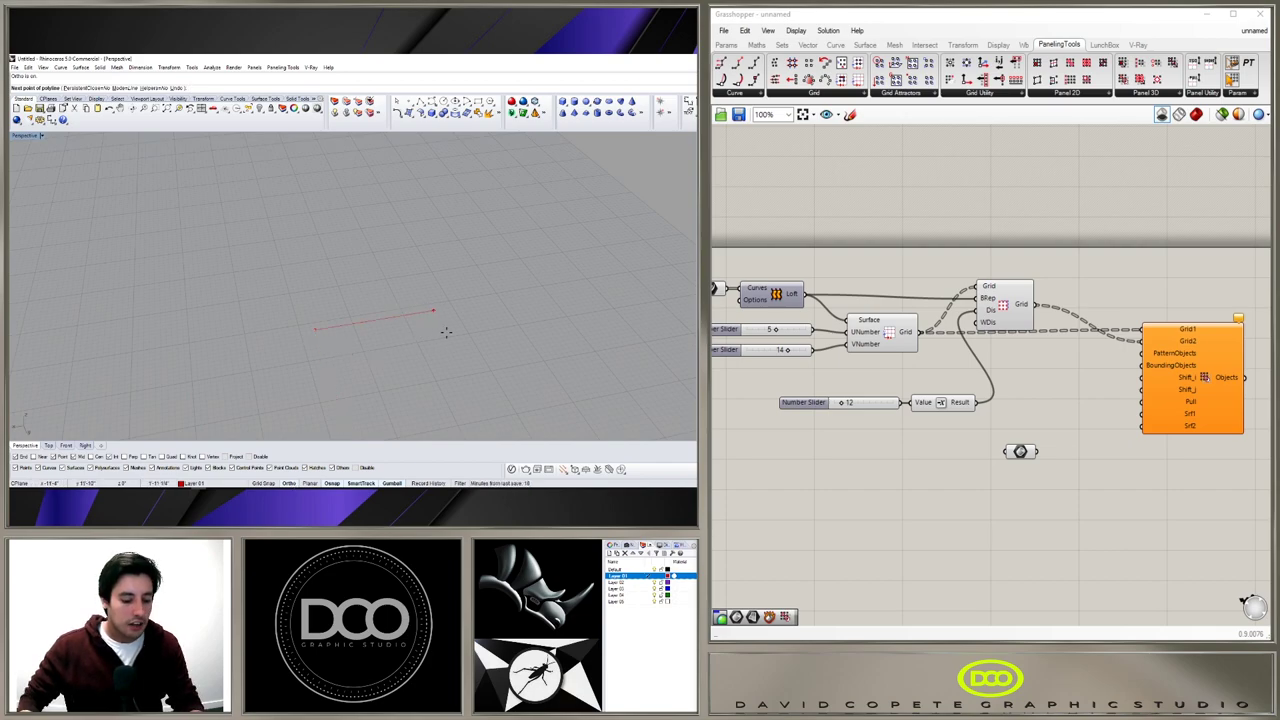
pyautogui.press('Return')
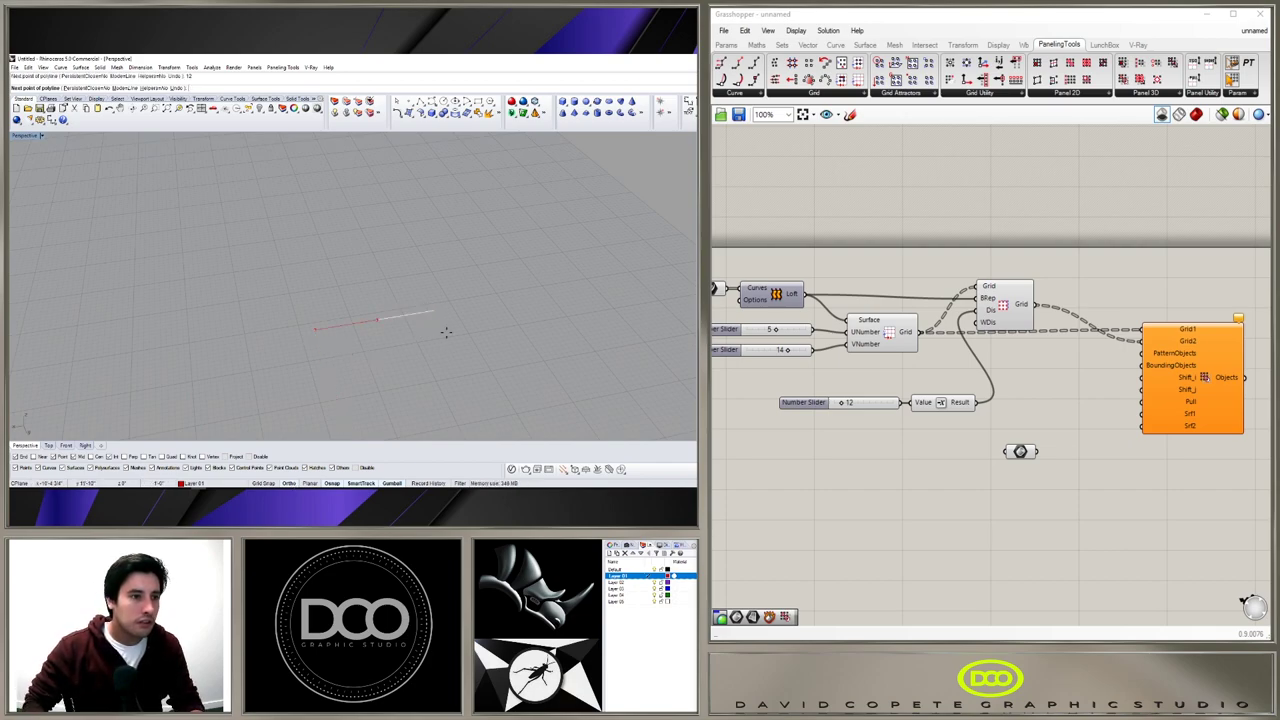
pyautogui.click(446, 332)
pyautogui.press('Return')
# Select the new 12-inch line and zoom the Perspective view to it.
pyautogui.scroll(3, 364, 327)
pyautogui.click(341, 324)
pyautogui.scroll(1, 308, 341)
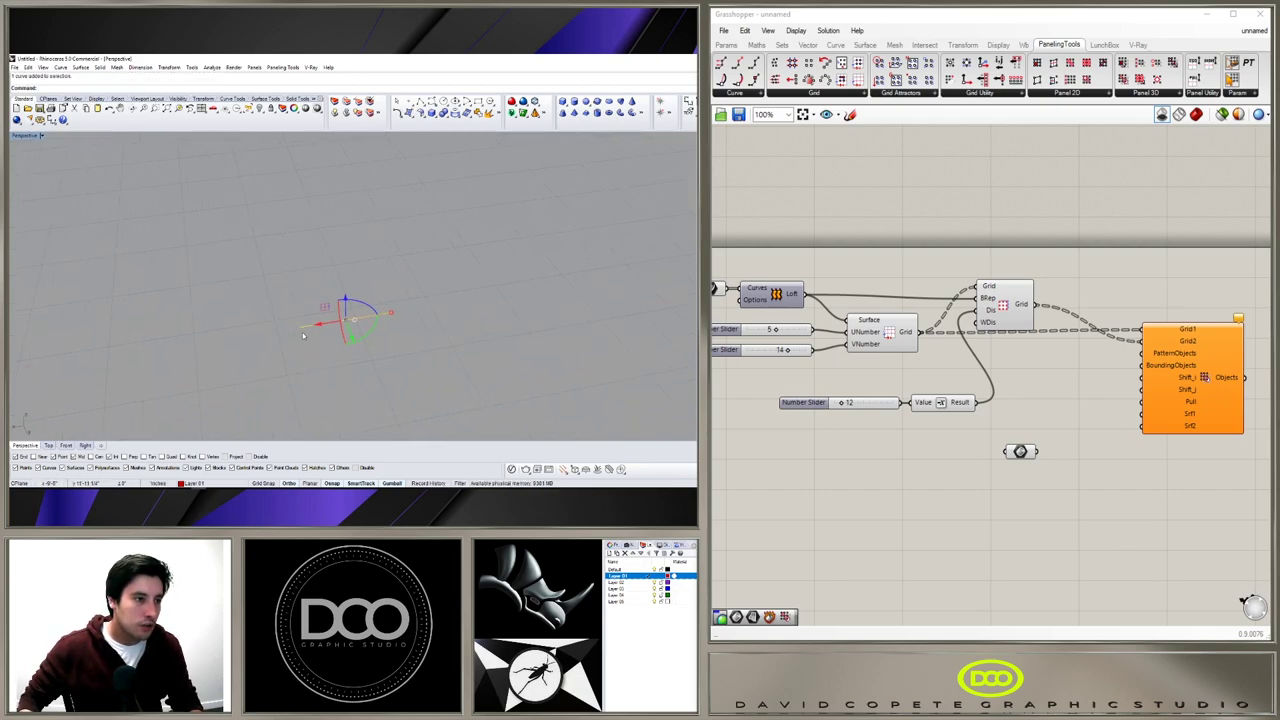
pyautogui.write('zs')
pyautogui.press('Return')
pyautogui.scroll(-6, 330, 355)
pyautogui.moveTo(336, 348); pyautogui.dragTo(379, 340, button='right')
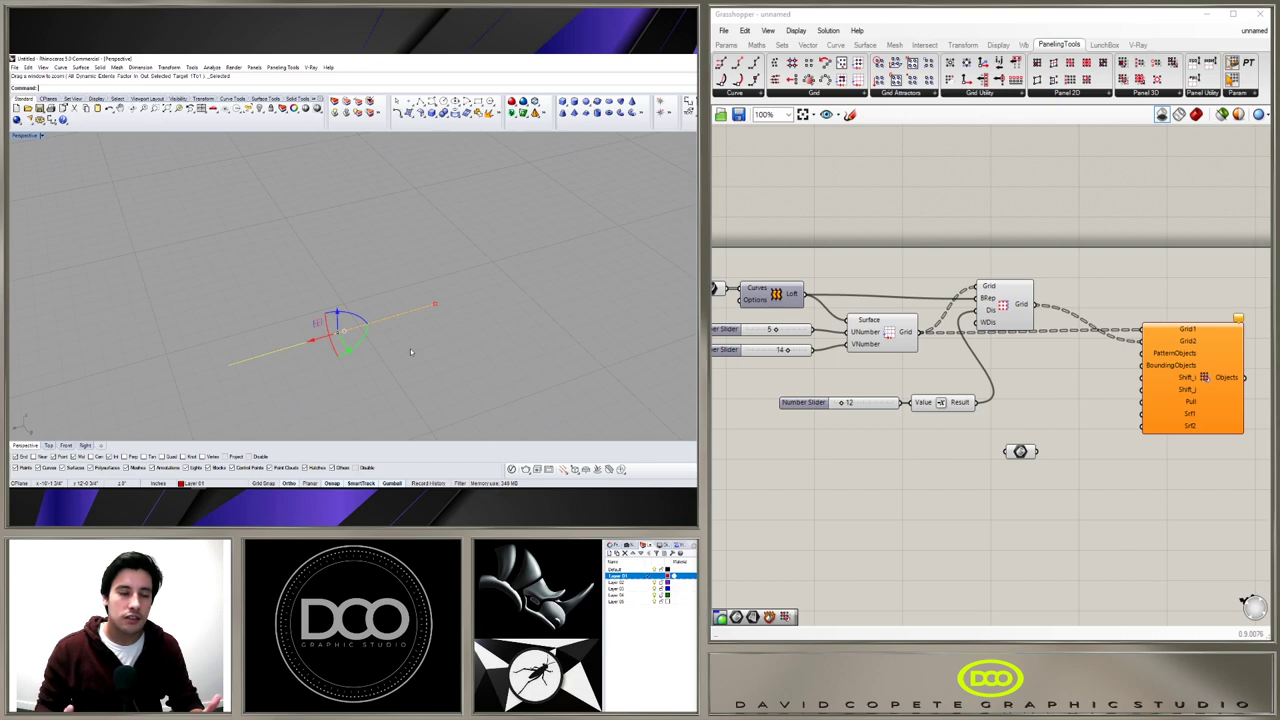
pyautogui.moveTo(312, 380); pyautogui.dragTo(327, 376, button='right')
# Extrude the 12-inch line horizontally along the construction plane, perpendicular to its length, into a flat rectangular strip.
pyautogui.click(398, 318)
pyautogui.click(425, 299)
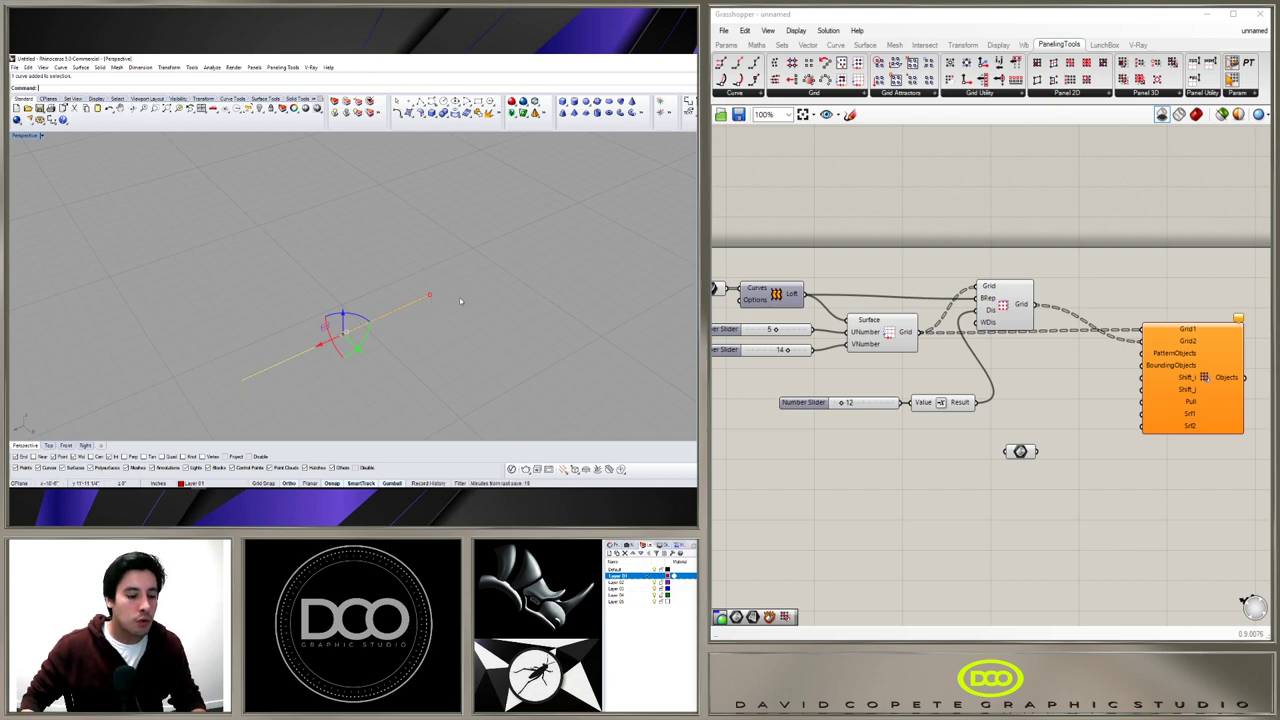
pyautogui.write('extrudecrv')
pyautogui.press('Return')
pyautogui.write('d')
pyautogui.press('Return')
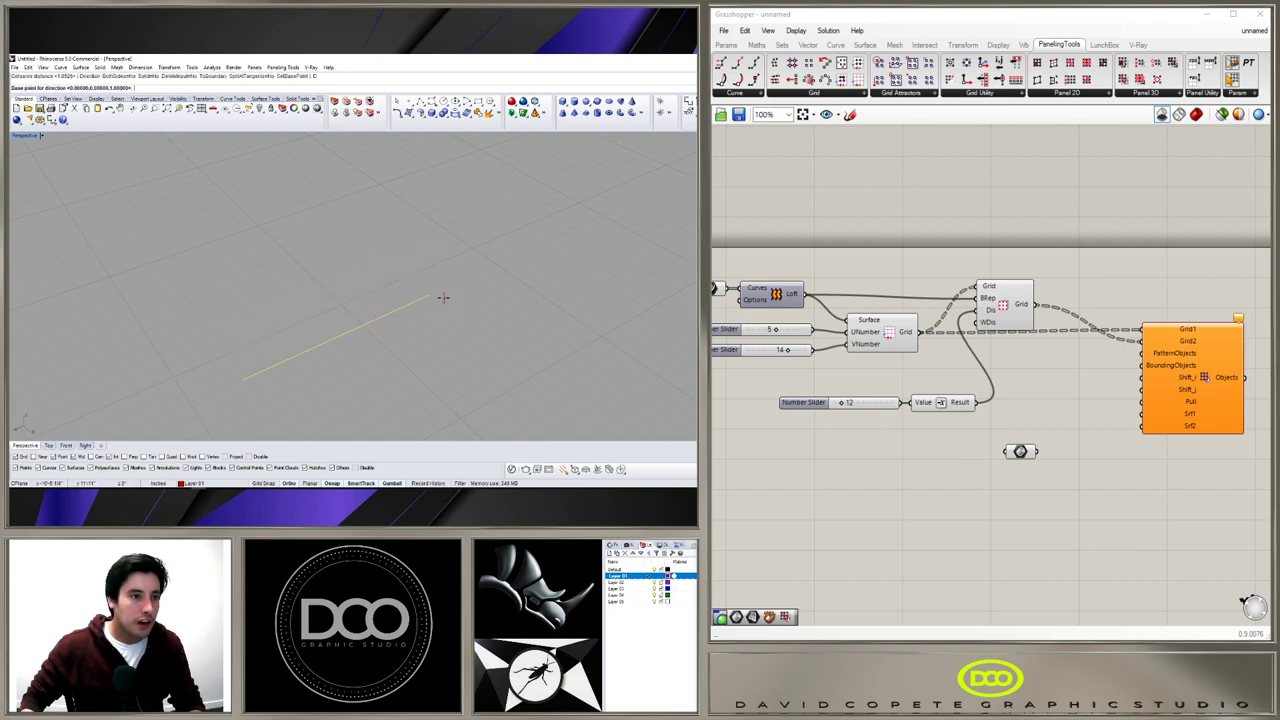
pyautogui.click(441, 299)
pyautogui.click(463, 313)
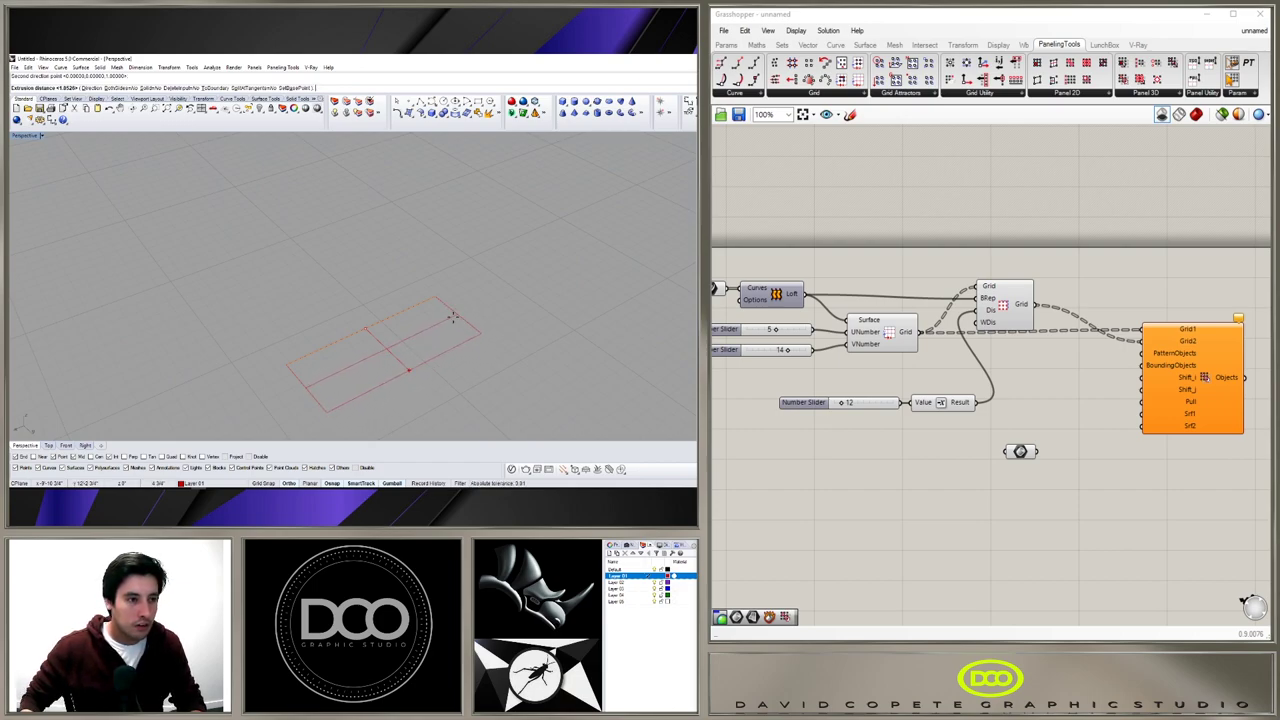
pyautogui.press('Return')
pyautogui.click(474, 336)
pyautogui.moveTo(474, 336); pyautogui.dragTo(195, 288, button='right')
pyautogui.click(438, 323)
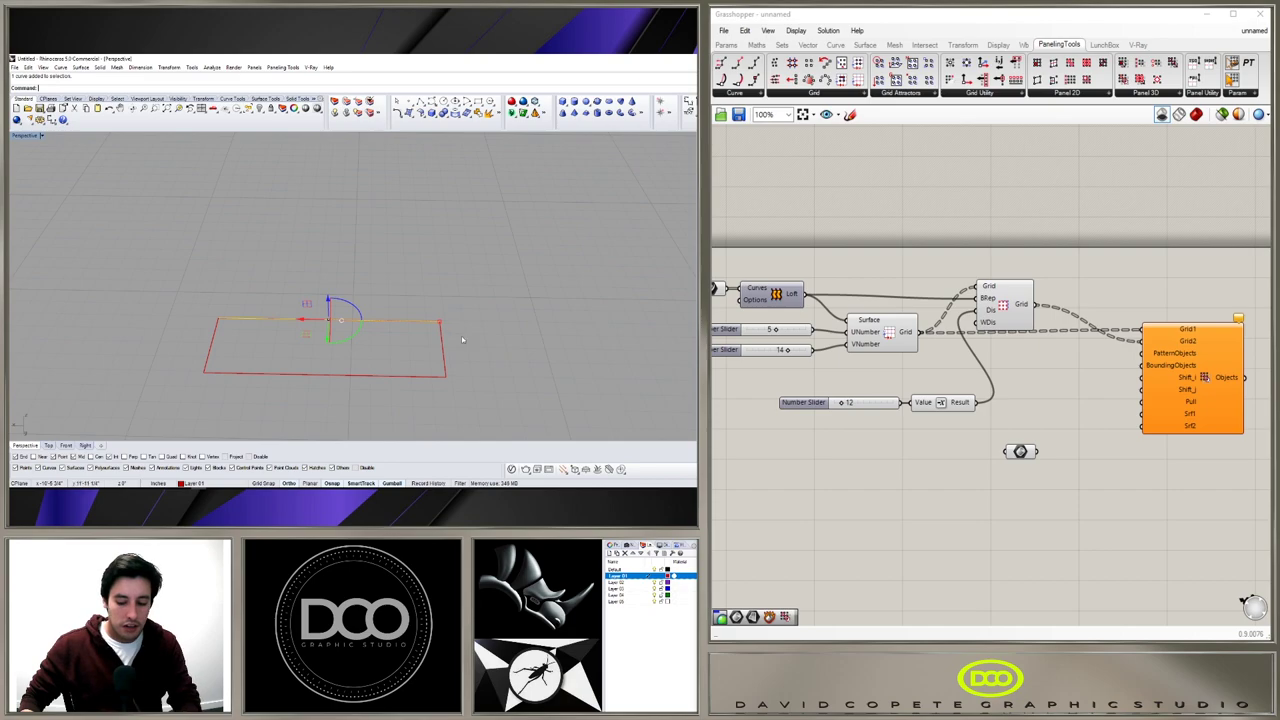
pyautogui.click(453, 348)
pyautogui.click(444, 347)
pyautogui.moveTo(443, 347)
pyautogui.mouseDown(button='right')
pyautogui.moveTo(437, 314)
pyautogui.moveTo(458, 327)
pyautogui.moveTo(455, 345)
pyautogui.mouseUp(button='right')
pyautogui.click(434, 338)
pyautogui.click(458, 322)
pyautogui.click(460, 359)
pyautogui.click(404, 370)
pyautogui.press('Escape')
pyautogui.moveTo(404, 306); pyautogui.dragTo(327, 285, button='right')
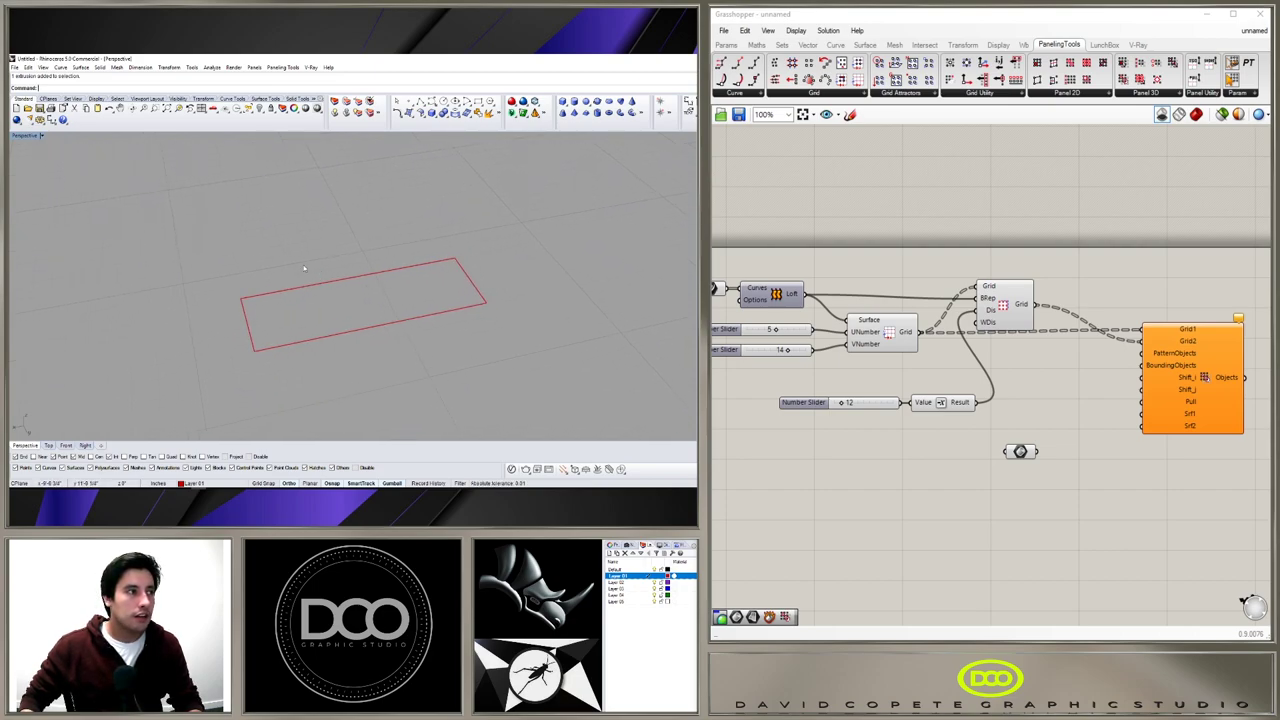
# Set the Perspective viewport to Shaded display and select the flat strip.
pyautogui.click(26, 136)
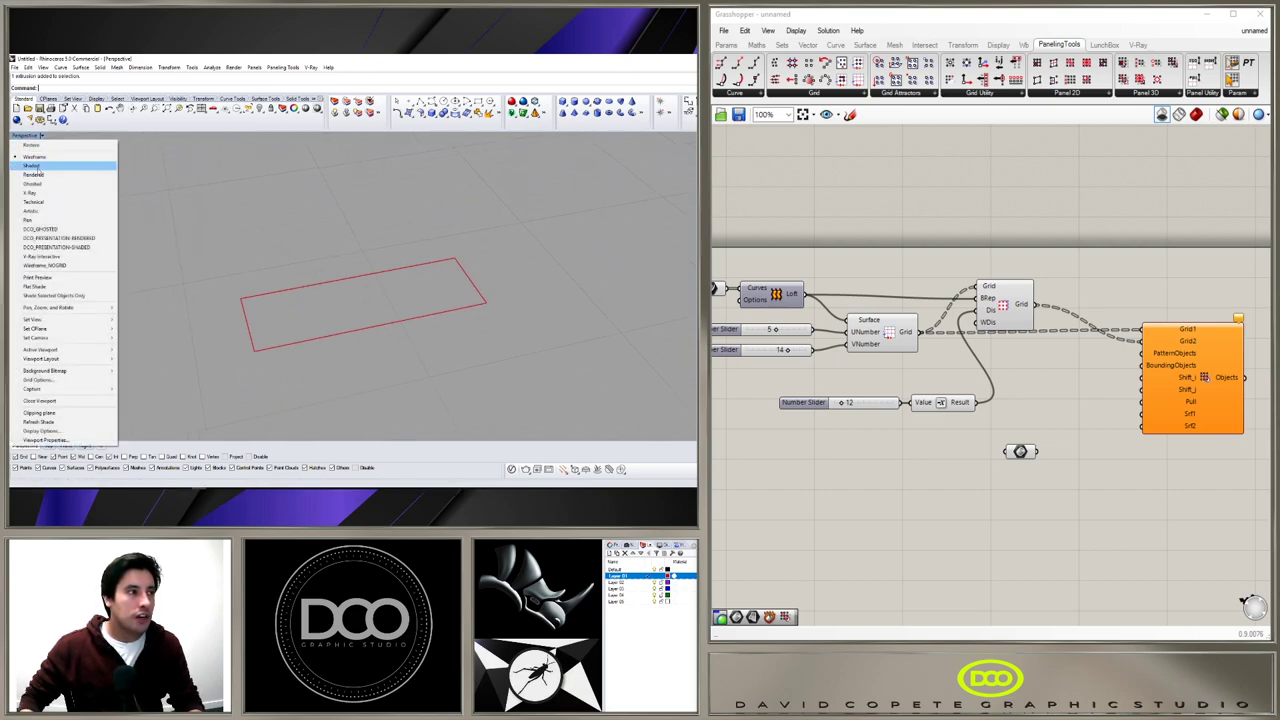
pyautogui.click(40, 166)
pyautogui.click(308, 289)
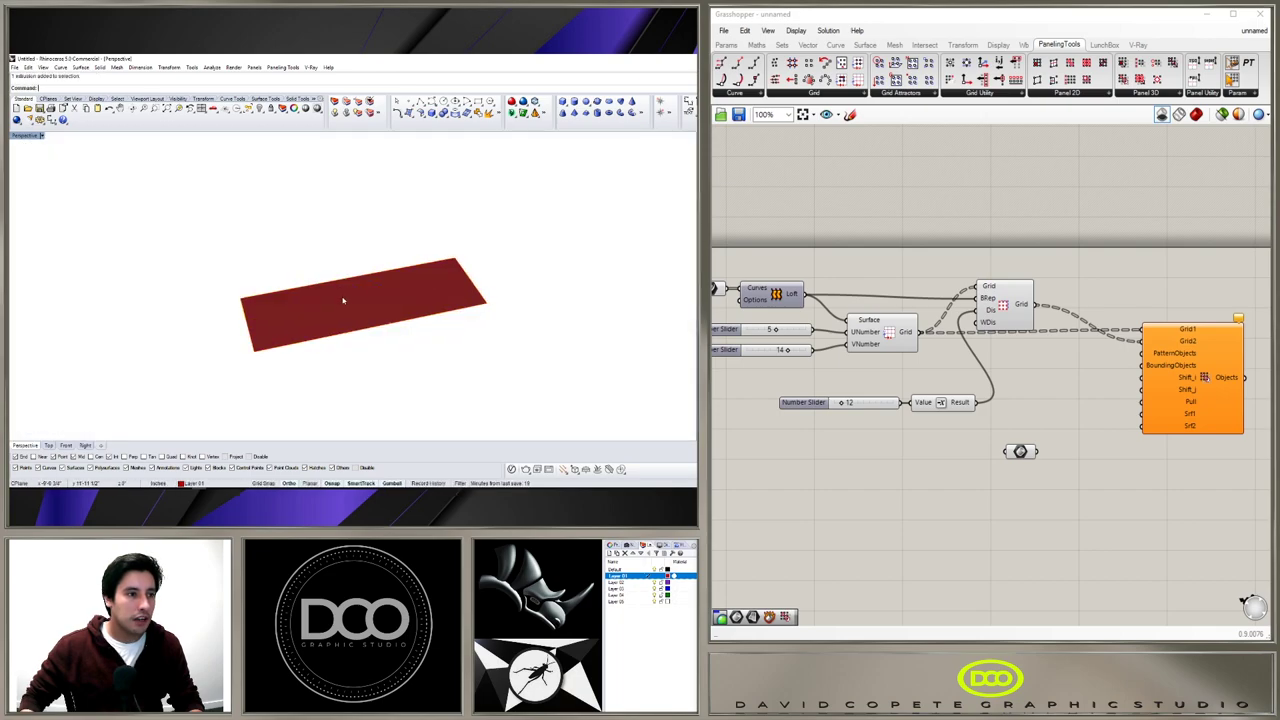
pyautogui.moveTo(343, 328); pyautogui.dragTo(343, 326, button='right')
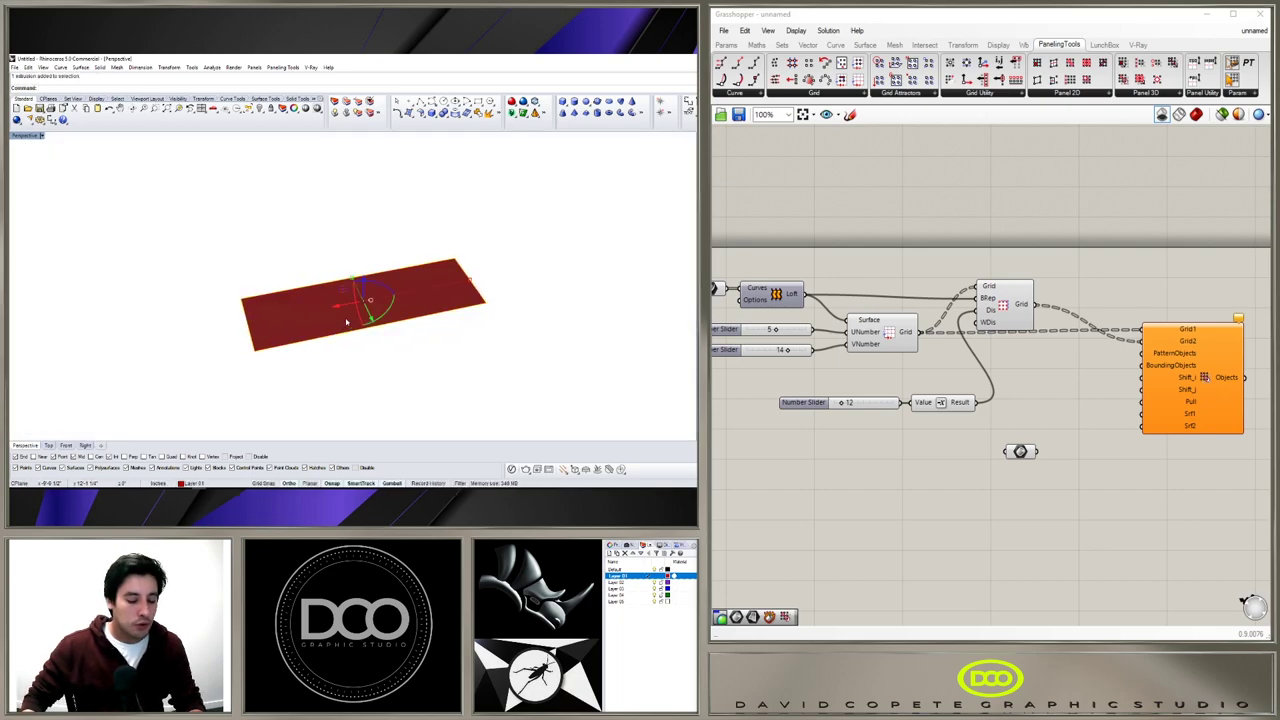
# Start a CageEdit on the strip with a corner-to-corner rectangle as control object, keeping the default NURBS parameters and the Global region.
pyautogui.write('Cage')
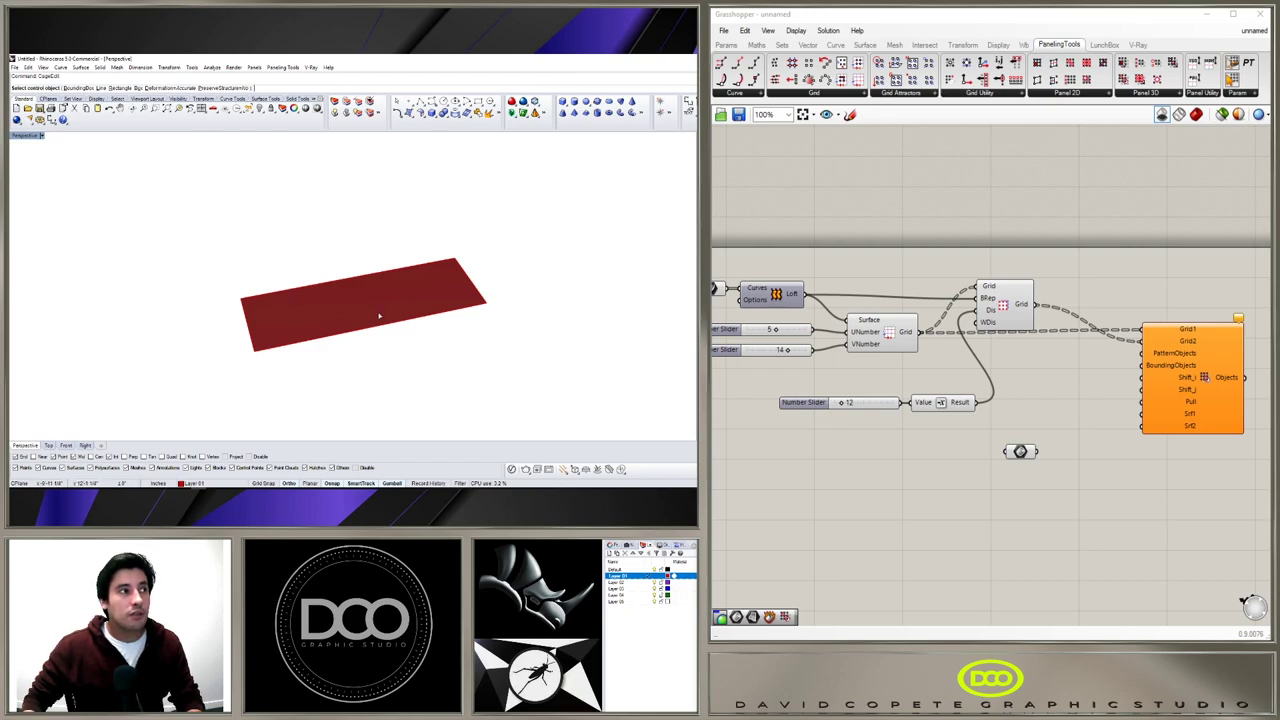
pyautogui.click(119, 88)
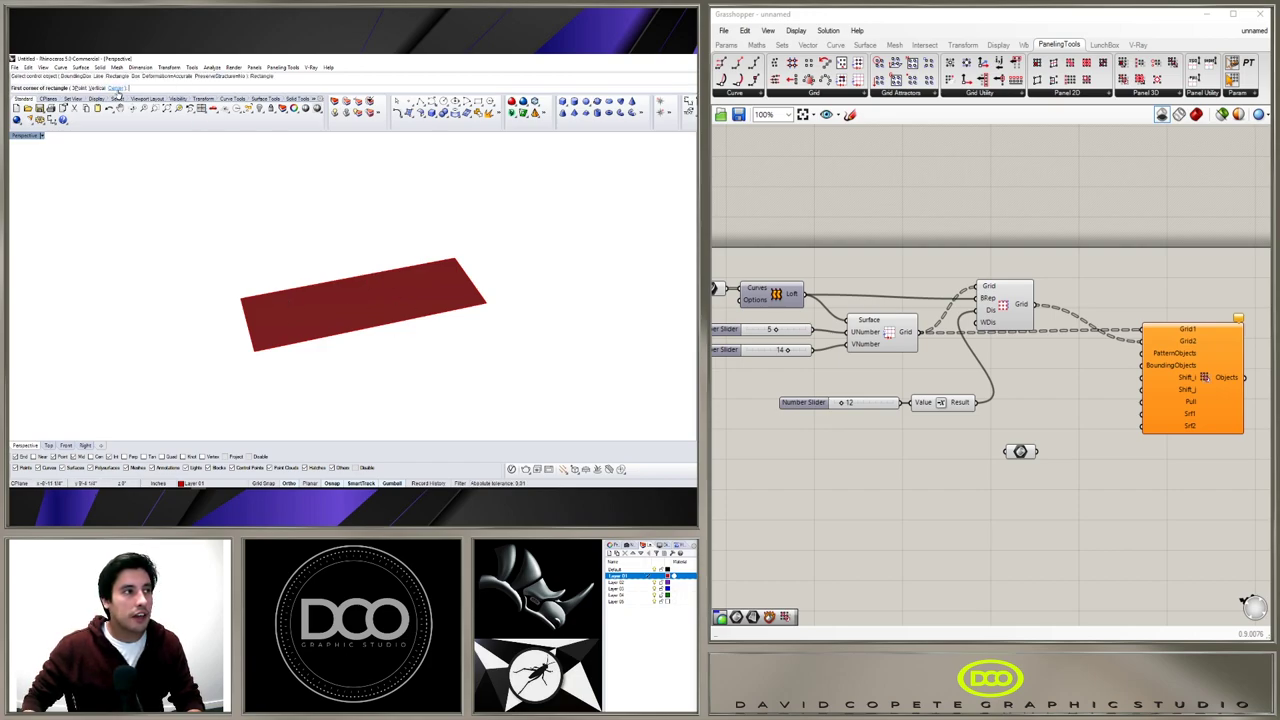
pyautogui.click(240, 297)
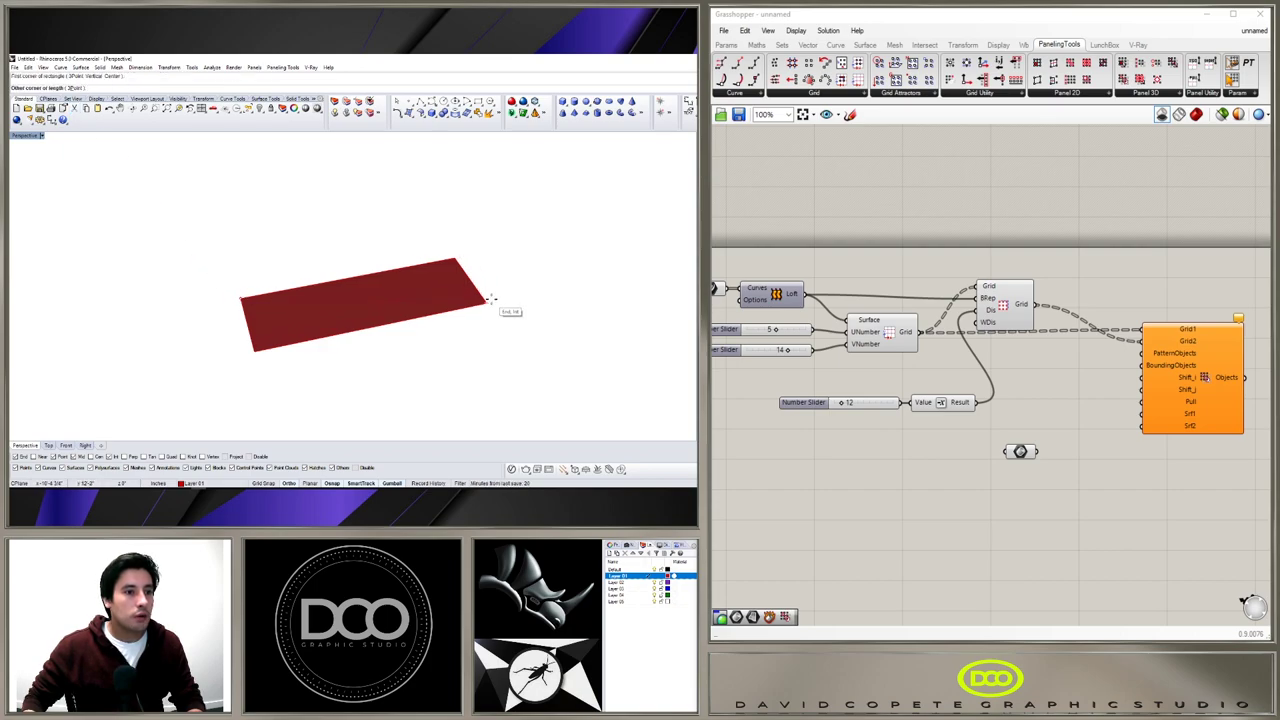
pyautogui.click(490, 298)
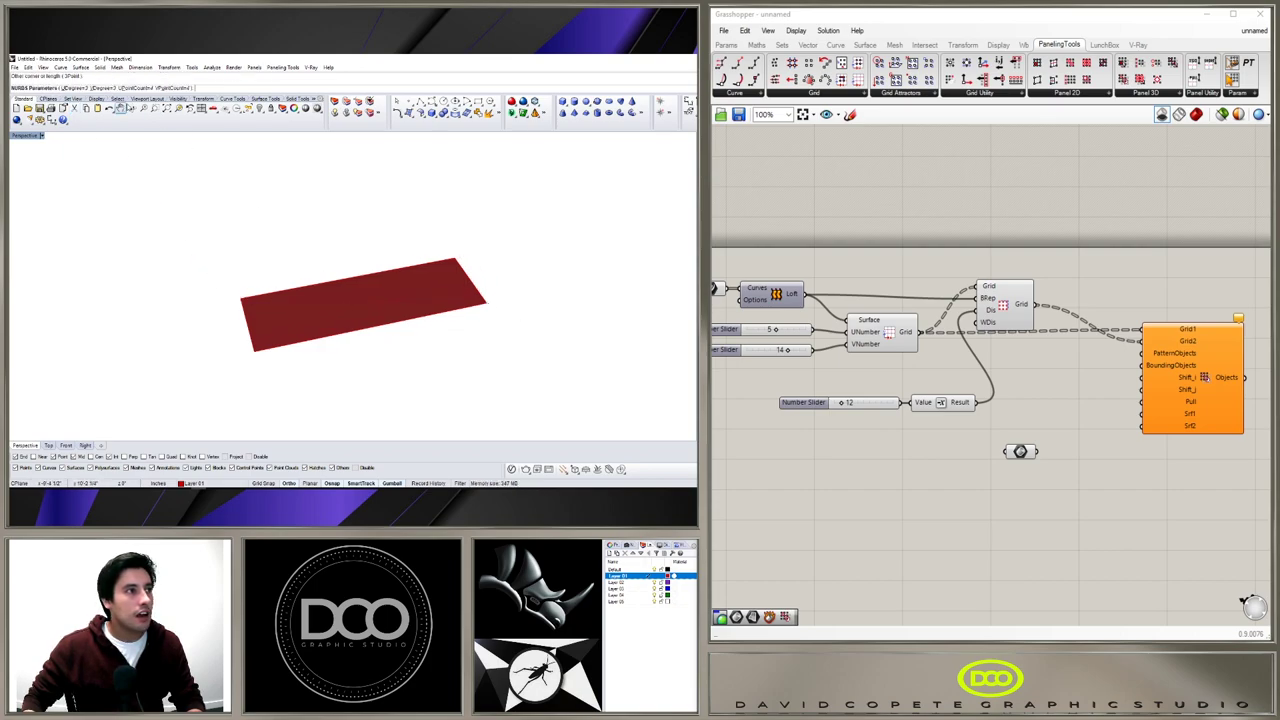
pyautogui.press('Return')
pyautogui.press('Return')
pyautogui.moveTo(431, 291); pyautogui.dragTo(394, 283, button='right')
pyautogui.scroll(7, 346, 280)
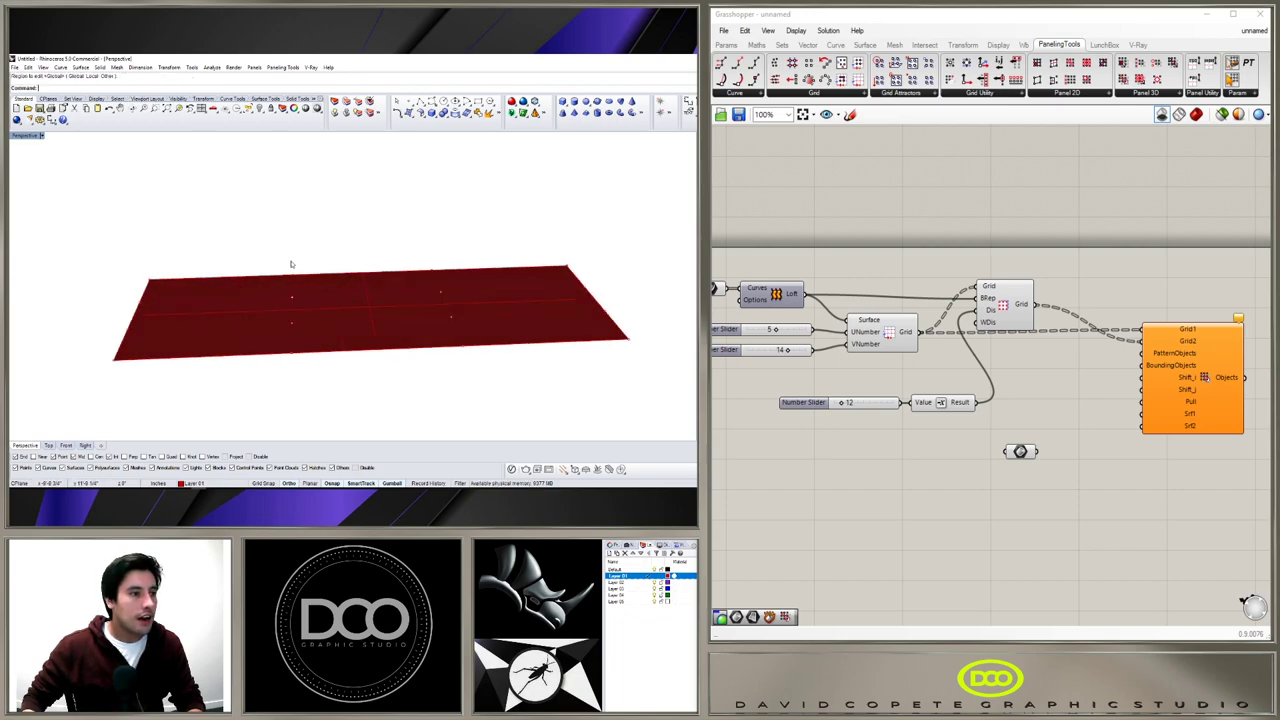
# Raise the cage's middle control points vertically to bend the strip into a shallow arch.
pyautogui.moveTo(277, 251); pyautogui.dragTo(432, 348)
pyautogui.moveTo(354, 278); pyautogui.dragTo(354, 247)
pyautogui.moveTo(338, 343); pyautogui.dragTo(304, 302, button='right')
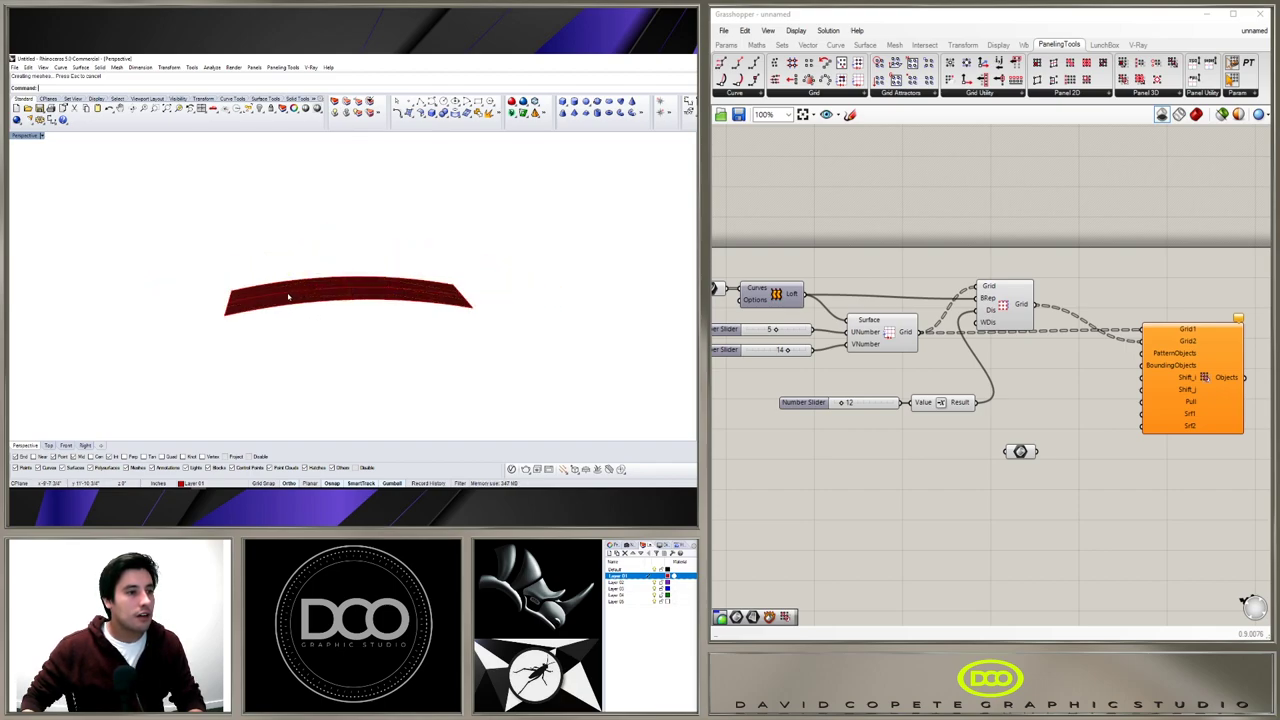
# Pick the cage control object overlapping the arched strip and delete it, keeping only the surface.
pyautogui.click(299, 303)
pyautogui.click(346, 252)
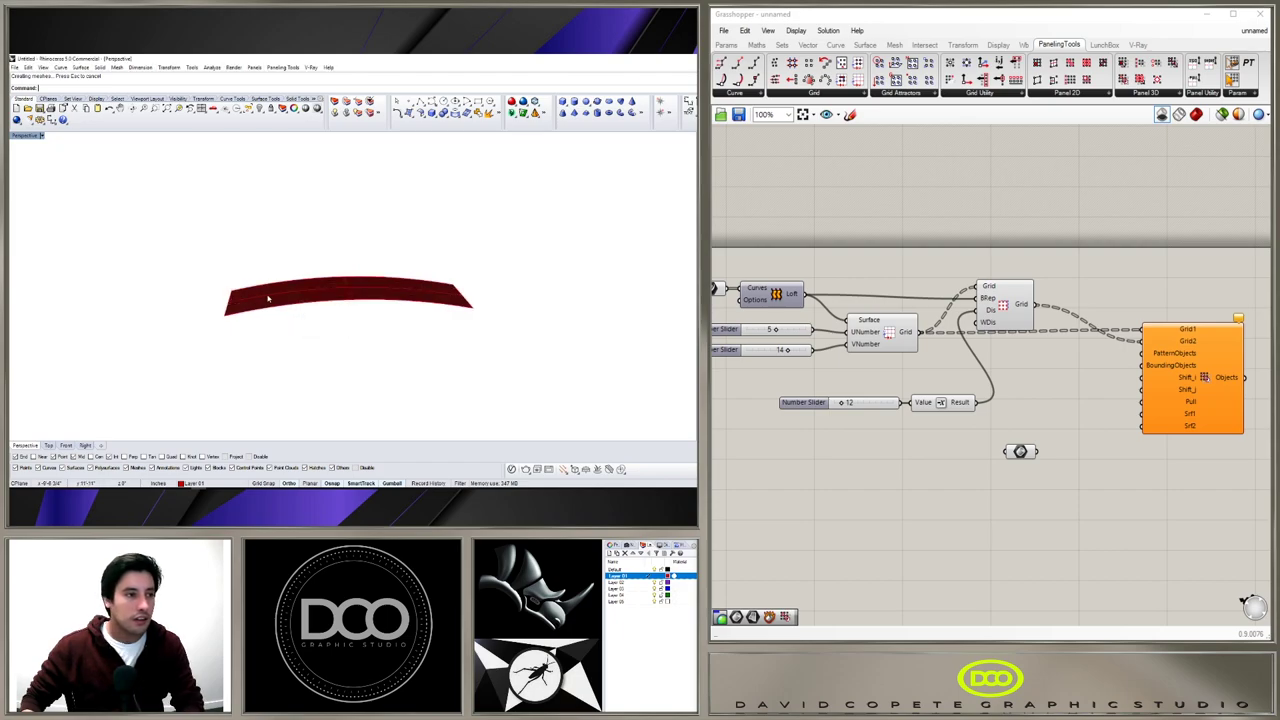
pyautogui.click(371, 289)
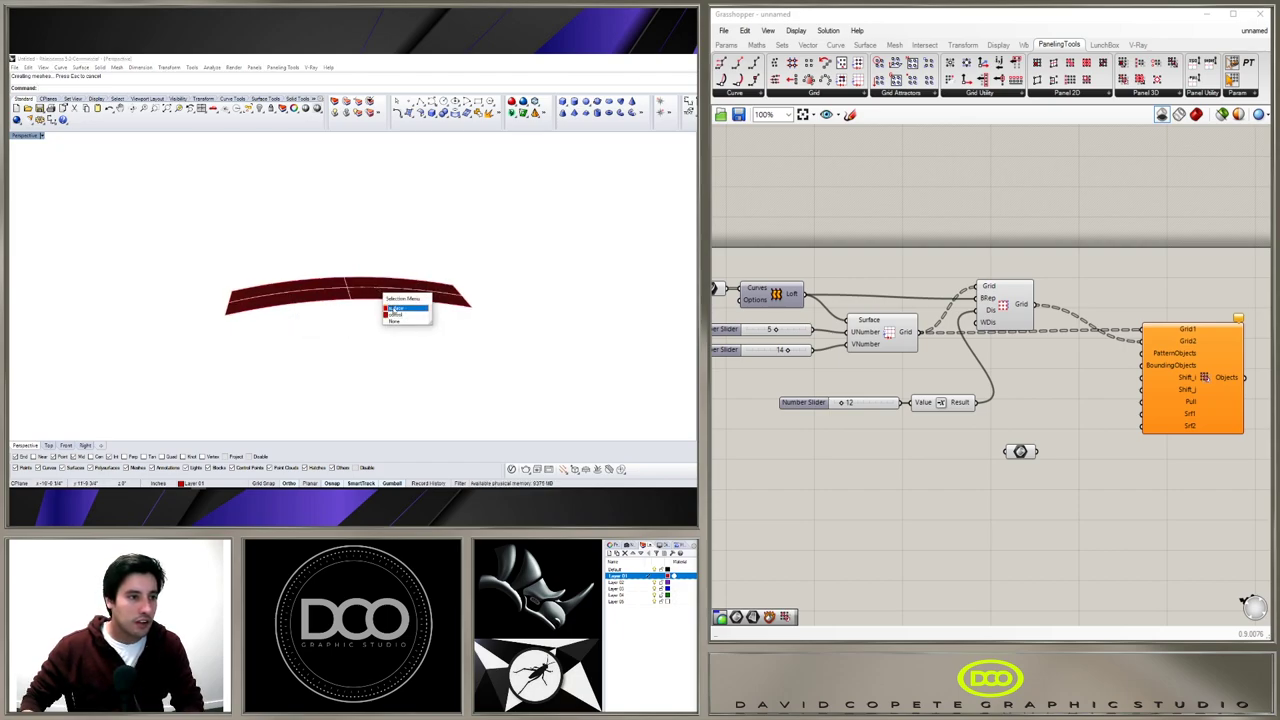
pyautogui.click(393, 309)
pyautogui.click(420, 342)
pyautogui.click(411, 305)
pyautogui.click(420, 303)
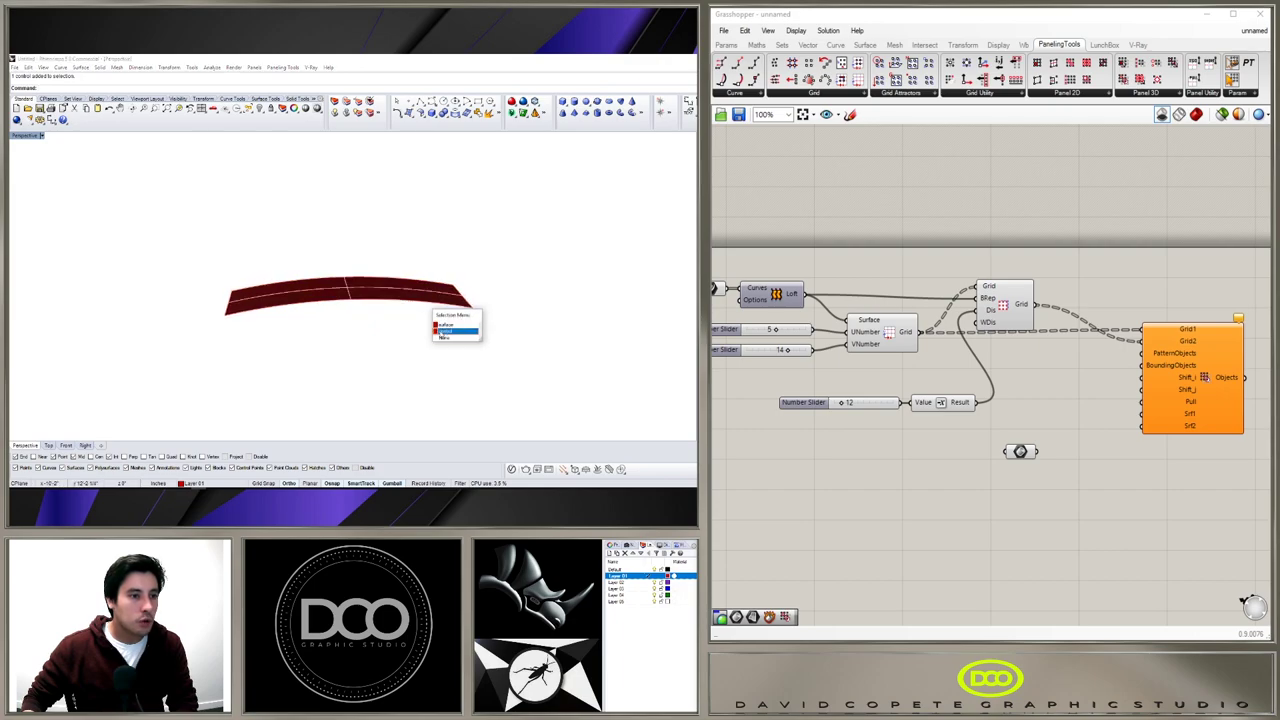
pyautogui.click(445, 326)
pyautogui.click(445, 334)
# Mirror the arched surface across its short end edge to create a second arch end to end with it.
pyautogui.scroll(-6, 407, 334)
pyautogui.moveTo(409, 316); pyautogui.dragTo(448, 337, button='right')
pyautogui.scroll(3, 409, 336)
pyautogui.click(410, 335)
pyautogui.scroll(2, 427, 327)
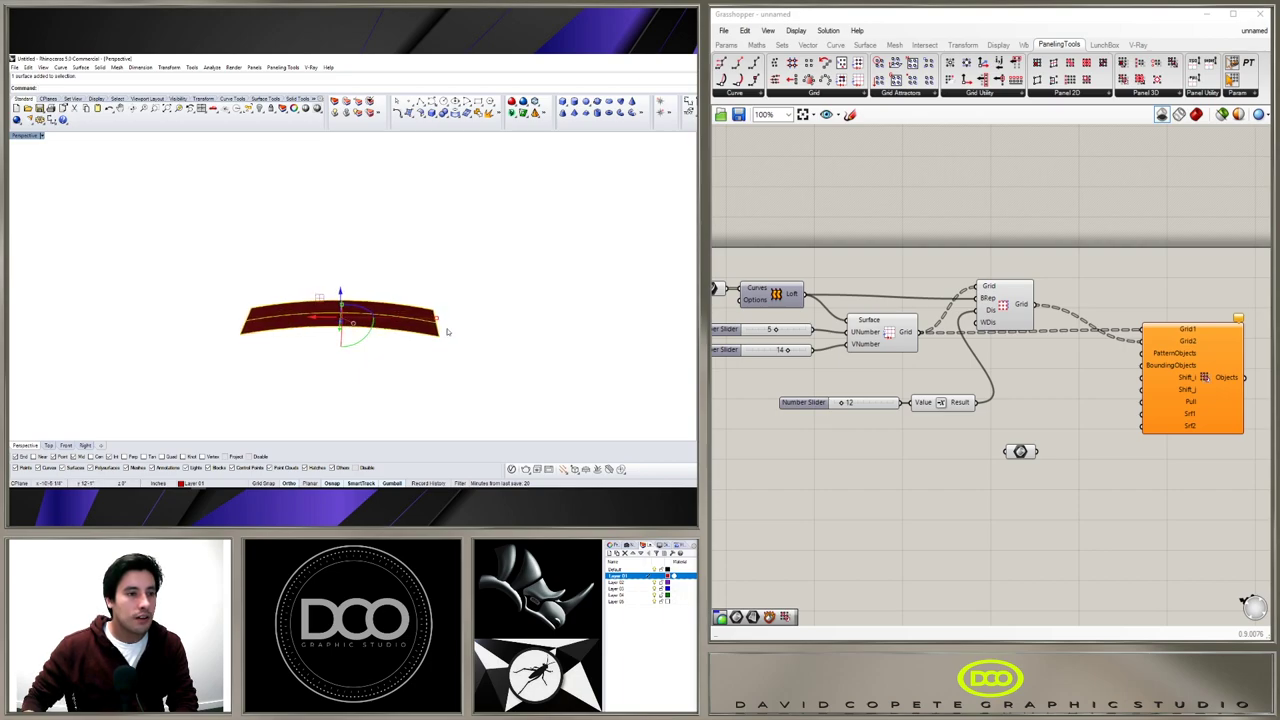
pyautogui.scroll(-2, 447, 331)
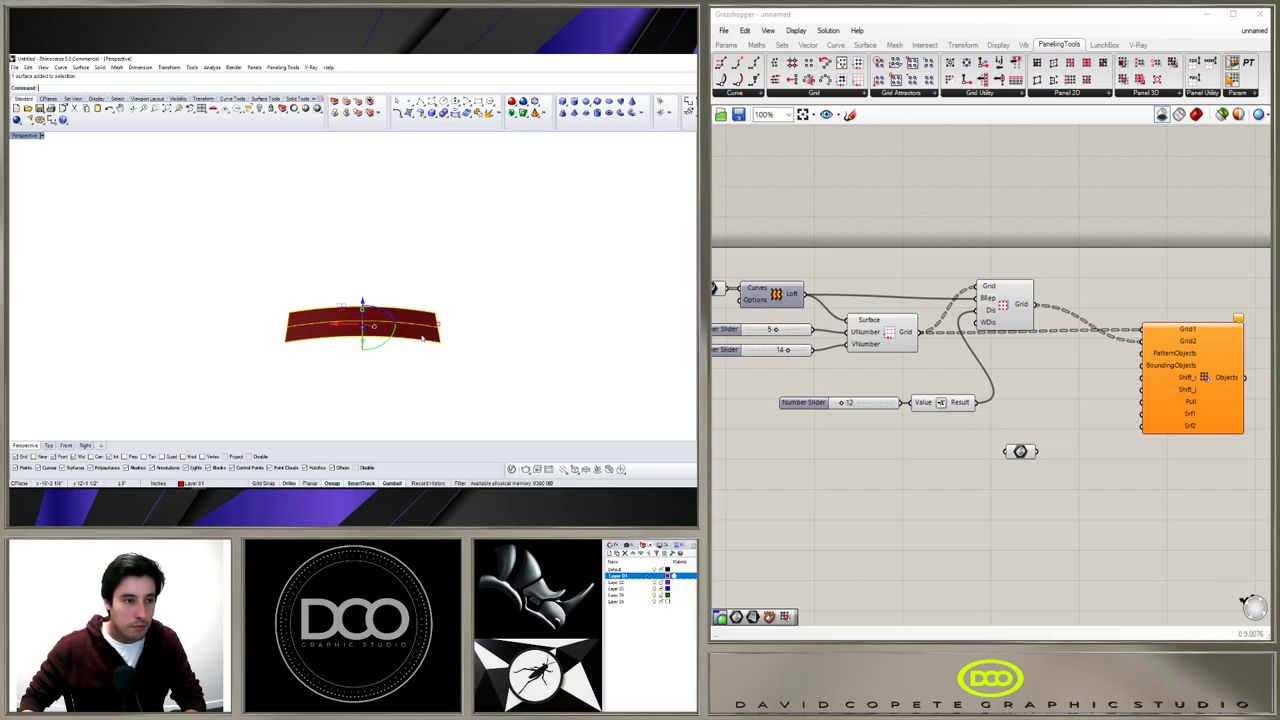
pyautogui.press('Return')
pyautogui.click(440, 344)
pyautogui.click(448, 384)
pyautogui.click(478, 377)
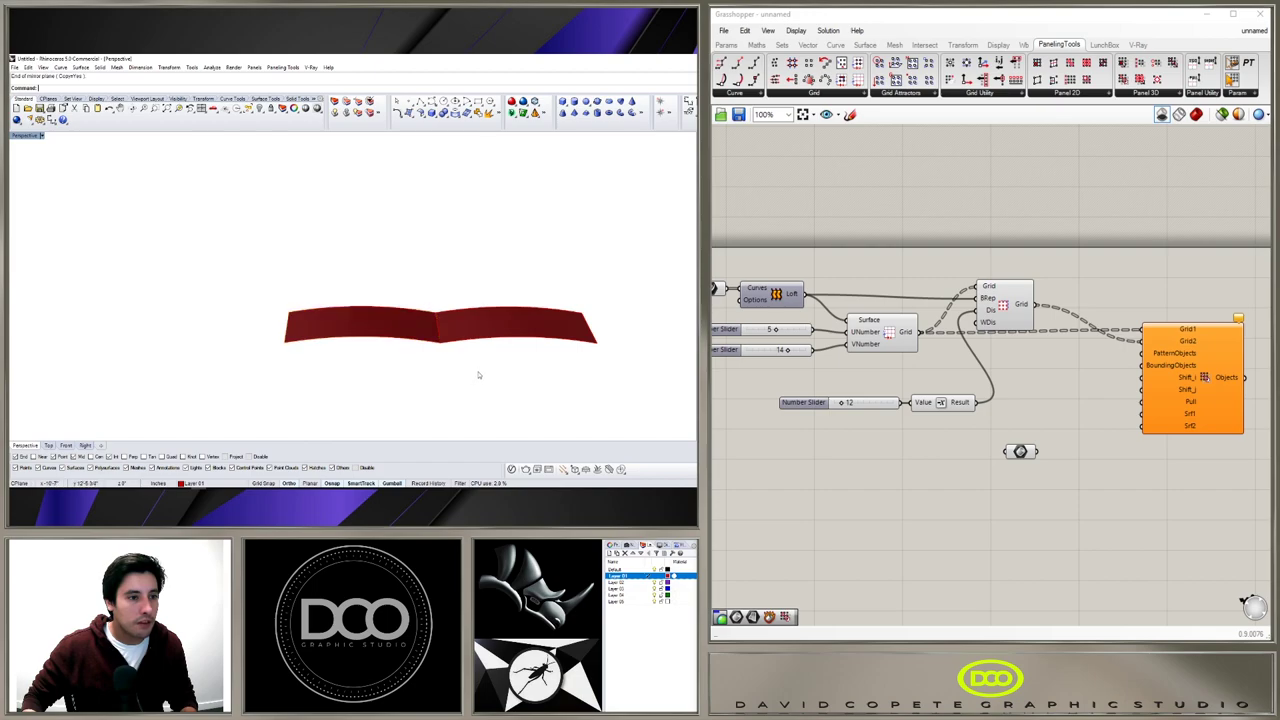
# Rotate the mirrored arch with the gumball about its lengthwise axis until it curves downward.
pyautogui.click(477, 329)
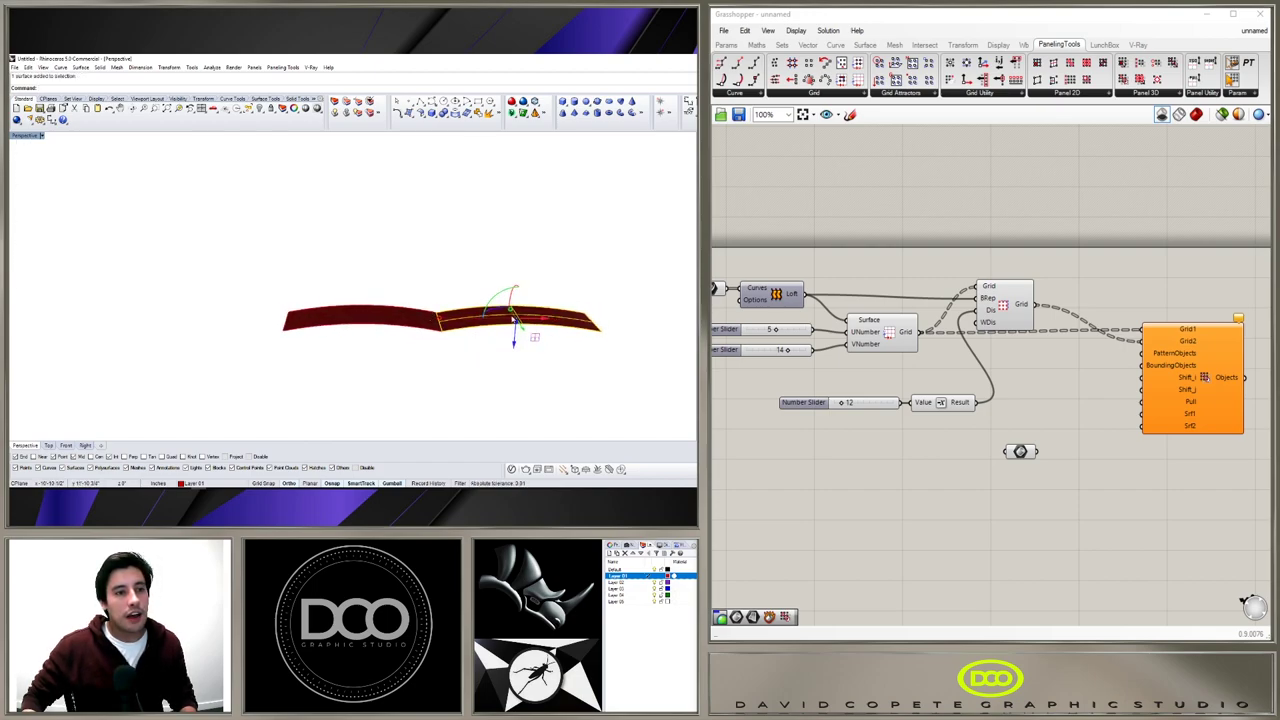
pyautogui.moveTo(518, 364)
pyautogui.mouseDown(button='right')
pyautogui.moveTo(511, 326)
pyautogui.moveTo(557, 346)
pyautogui.moveTo(521, 330)
pyautogui.moveTo(524, 340)
pyautogui.mouseUp(button='right')
pyautogui.scroll(2, 472, 323)
pyautogui.moveTo(531, 325); pyautogui.dragTo(497, 319)
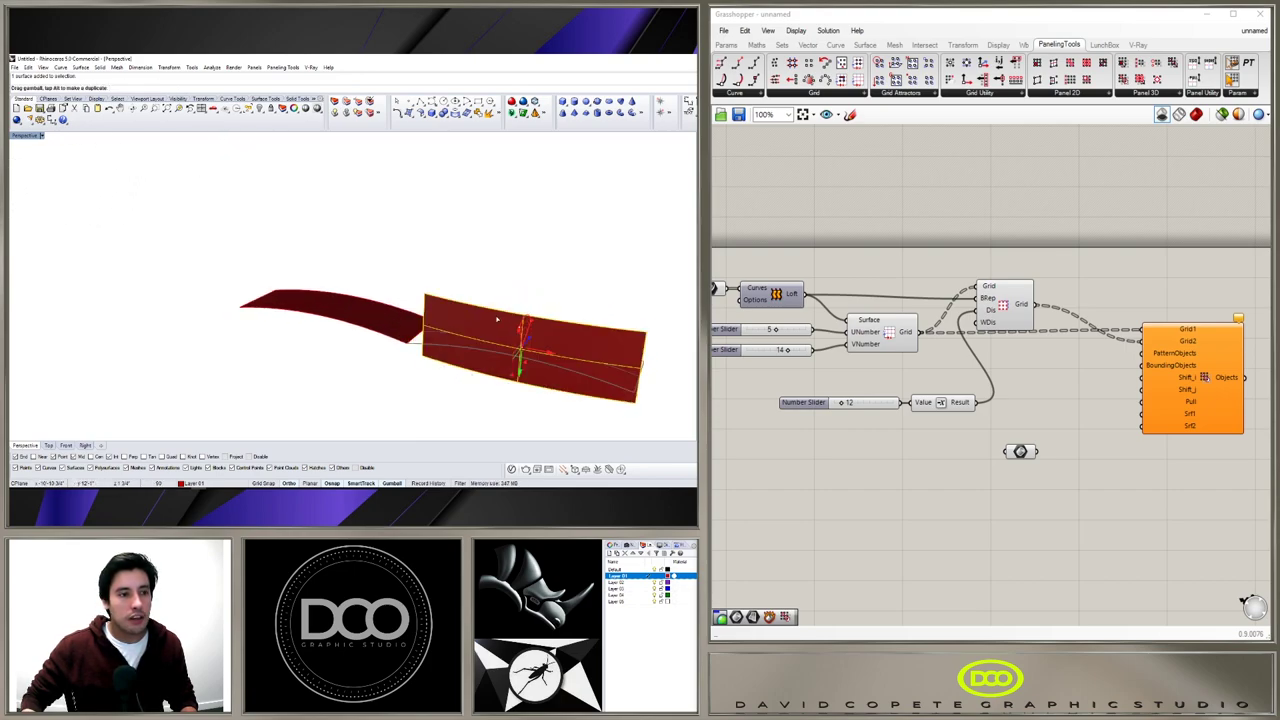
pyautogui.moveTo(439, 381); pyautogui.dragTo(554, 414)
pyautogui.moveTo(541, 362); pyautogui.dragTo(458, 402)
pyautogui.click(458, 402)
pyautogui.moveTo(458, 402); pyautogui.dragTo(483, 306, button='right')
# Move the flipped arch from its end corner to the first arch's matching corner so the two form an S-shaped strip.
pyautogui.click(400, 325)
pyautogui.moveTo(379, 365); pyautogui.dragTo(379, 328, button='right')
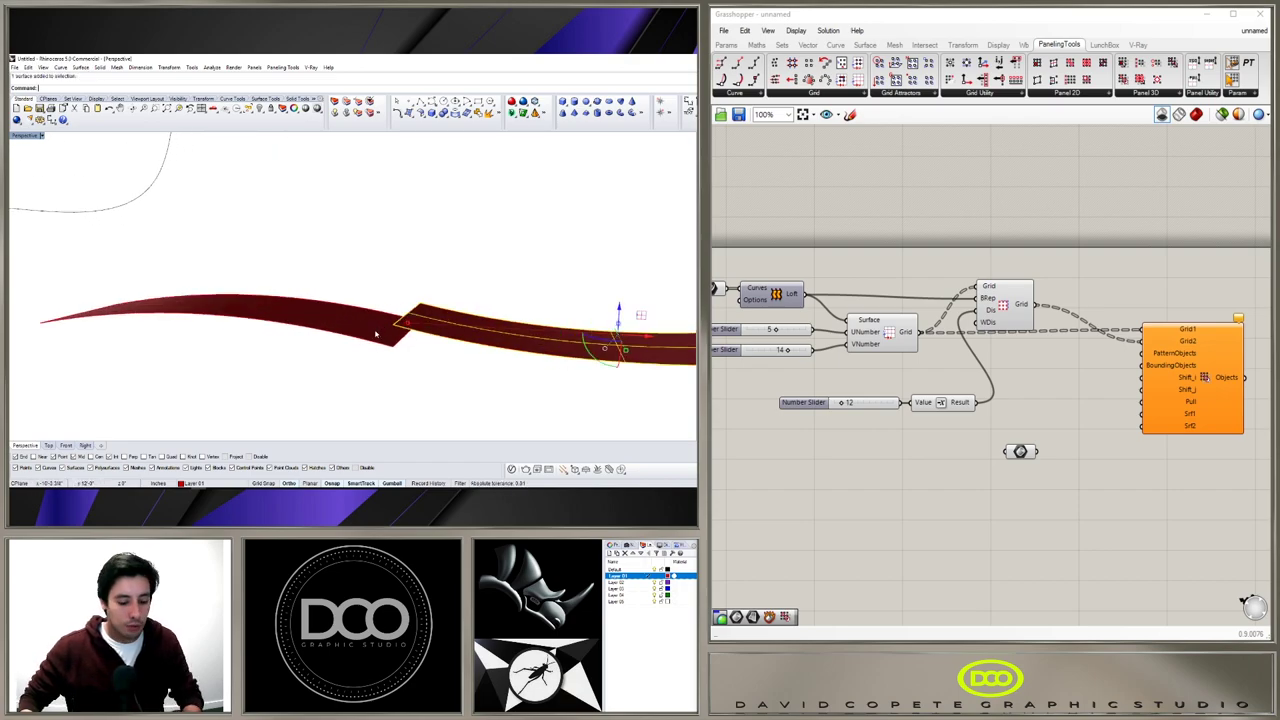
pyautogui.moveTo(397, 327); pyautogui.dragTo(392, 348)
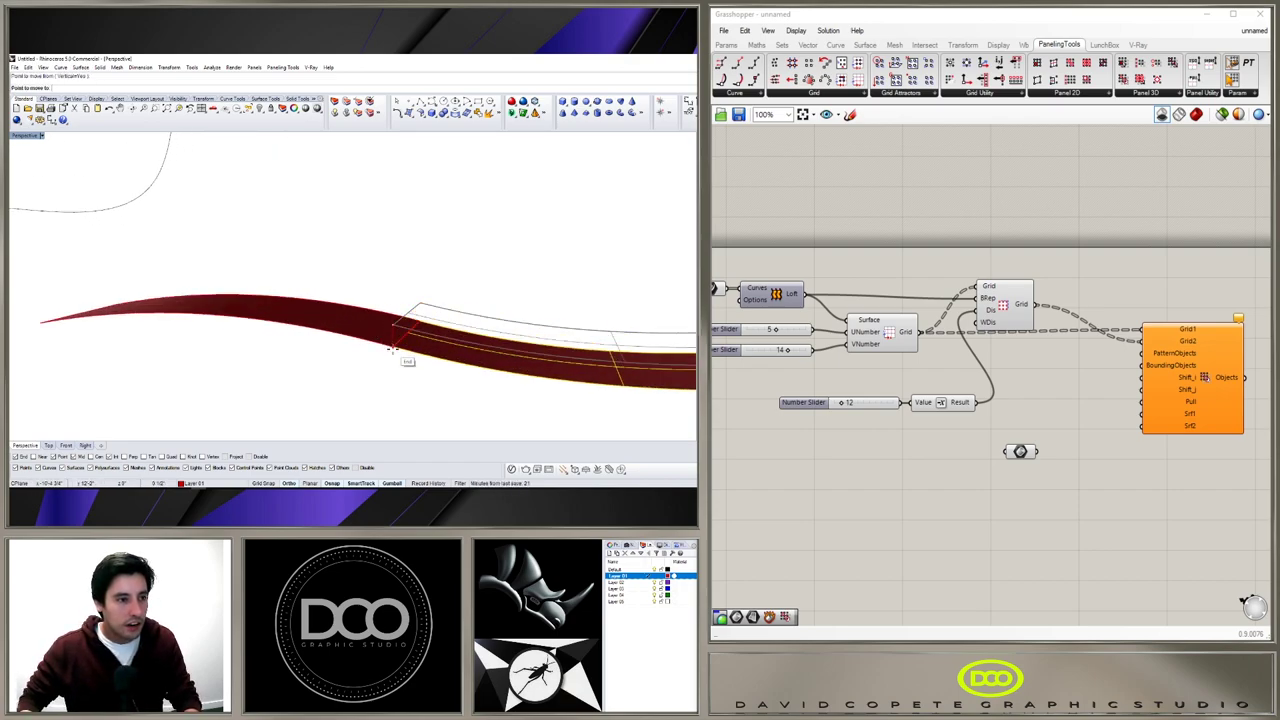
pyautogui.click(392, 348)
pyautogui.scroll(-7, 396, 350)
# Select both arched surfaces and join them into one polysurface.
pyautogui.click(397, 358)
pyautogui.moveTo(406, 366); pyautogui.dragTo(432, 368, button='right')
pyautogui.moveTo(432, 380); pyautogui.dragTo(405, 349)
pyautogui.click(383, 322)
pyautogui.scroll(2, 456, 359)
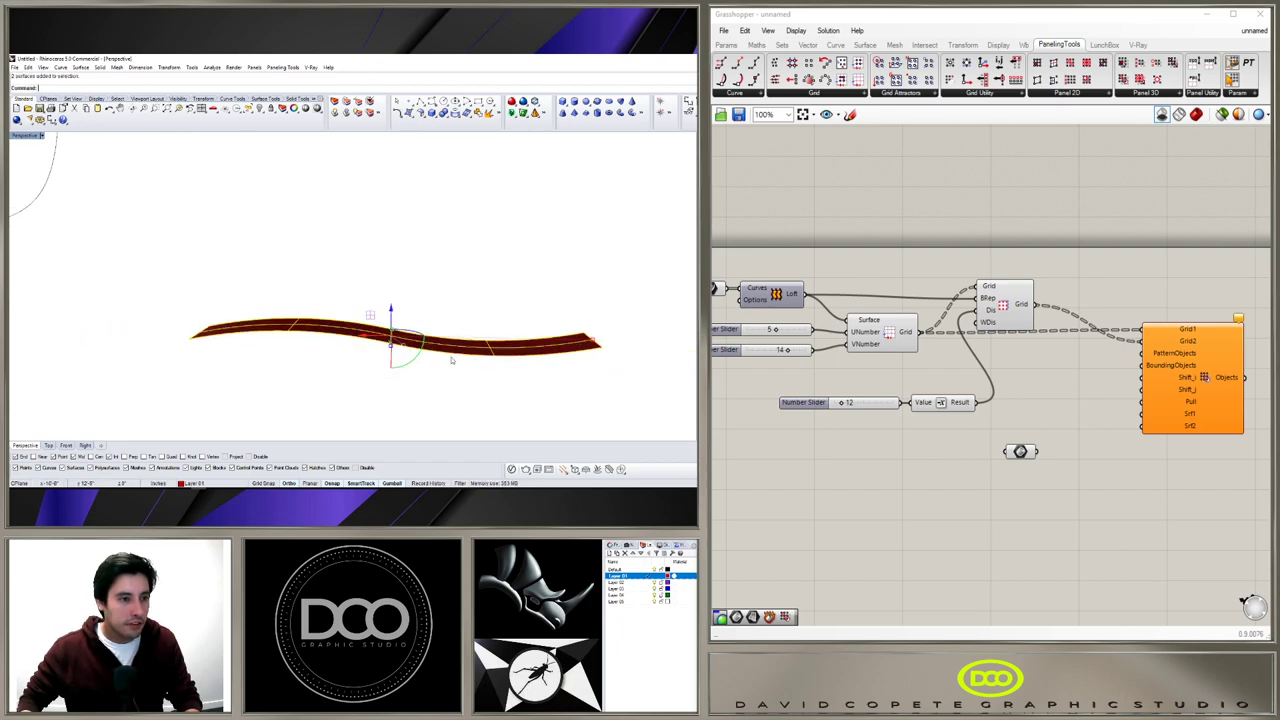
pyautogui.write('join')
pyautogui.press('Return')
pyautogui.click(421, 349)
pyautogui.moveTo(403, 374); pyautogui.dragTo(350, 365, button='right')
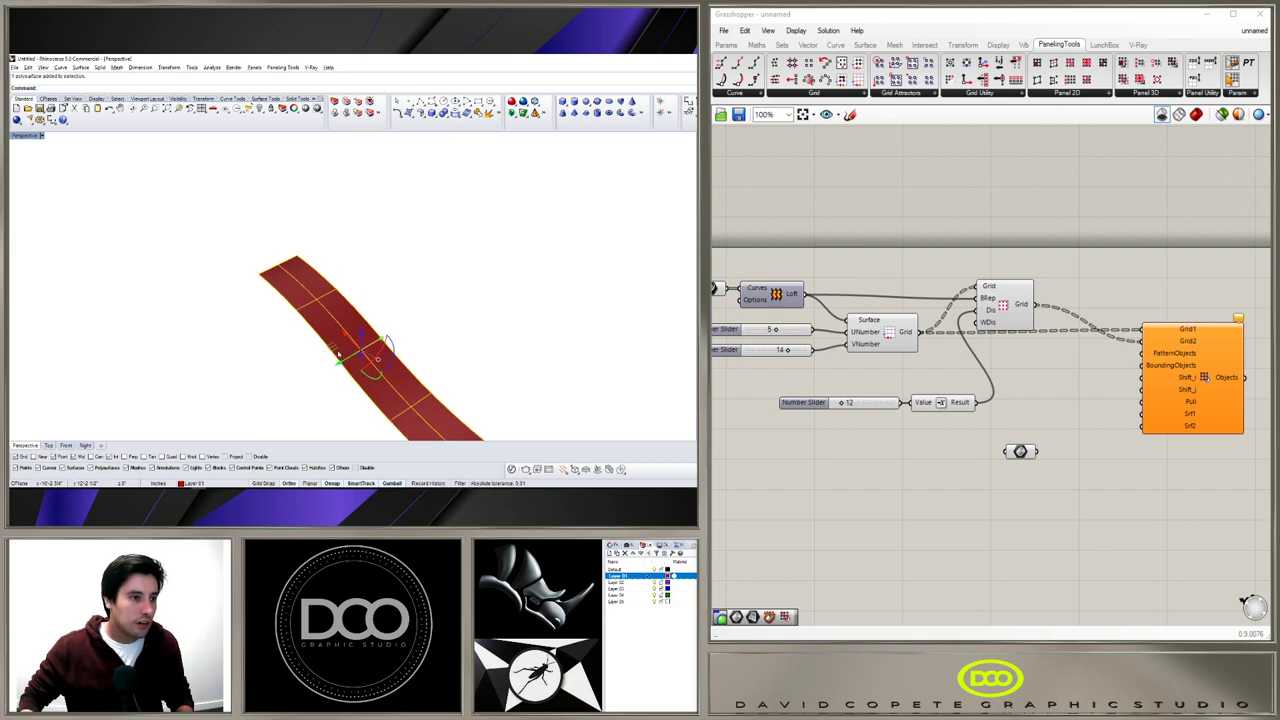
pyautogui.moveTo(345, 360); pyautogui.dragTo(391, 341)
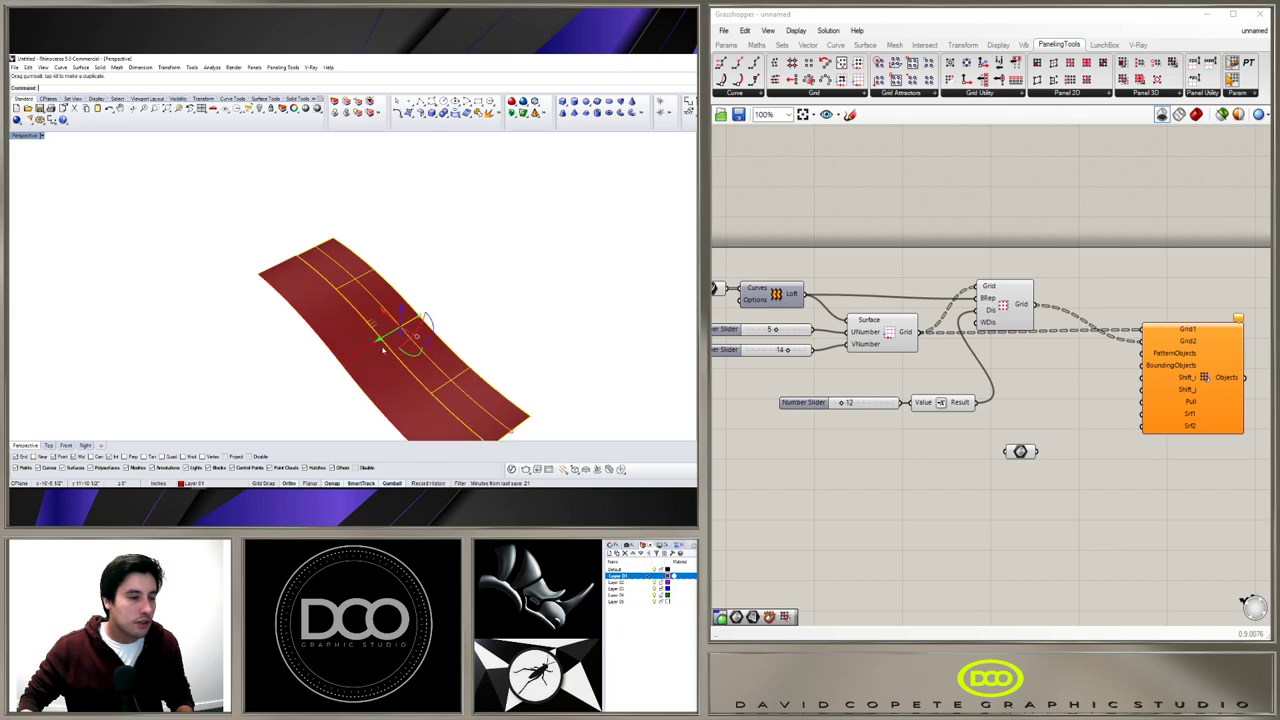
pyautogui.hotkey('ctrl', 'z')
# Copy the joined S-shaped strip sideways by a numeric gumball offset, leaving a gap beside the original.
pyautogui.click(378, 351)
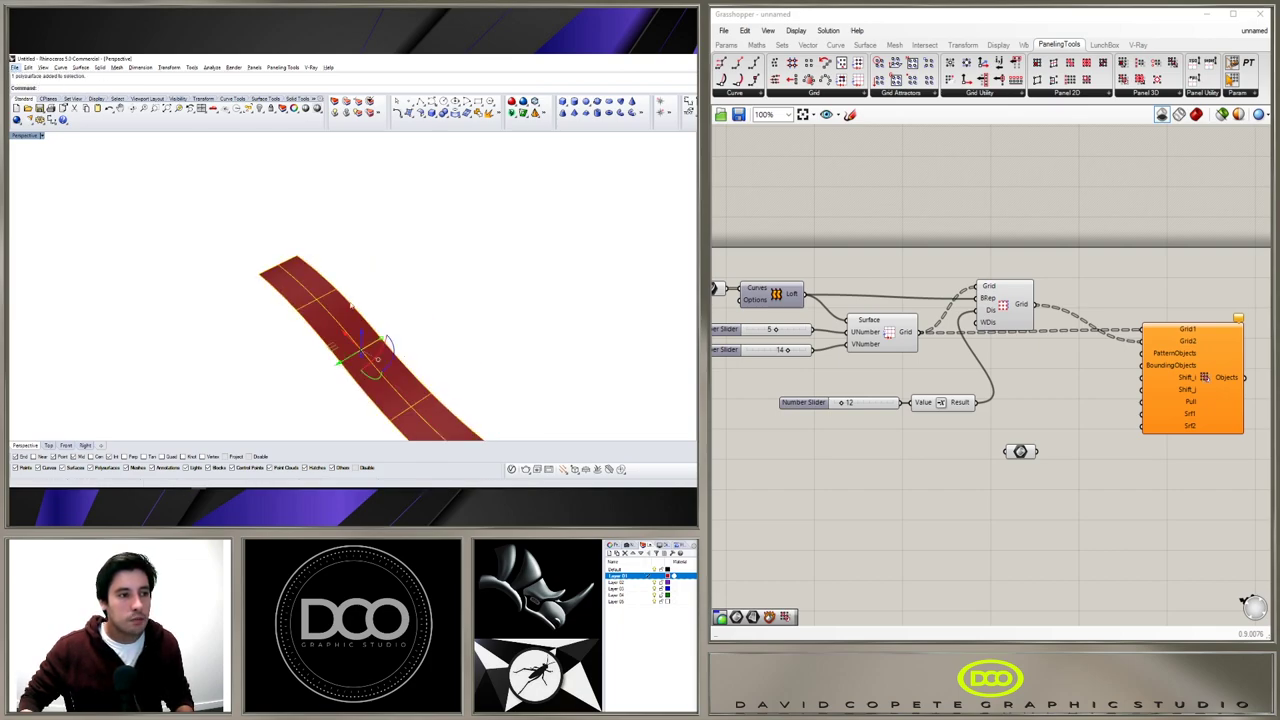
pyautogui.click(340, 363)
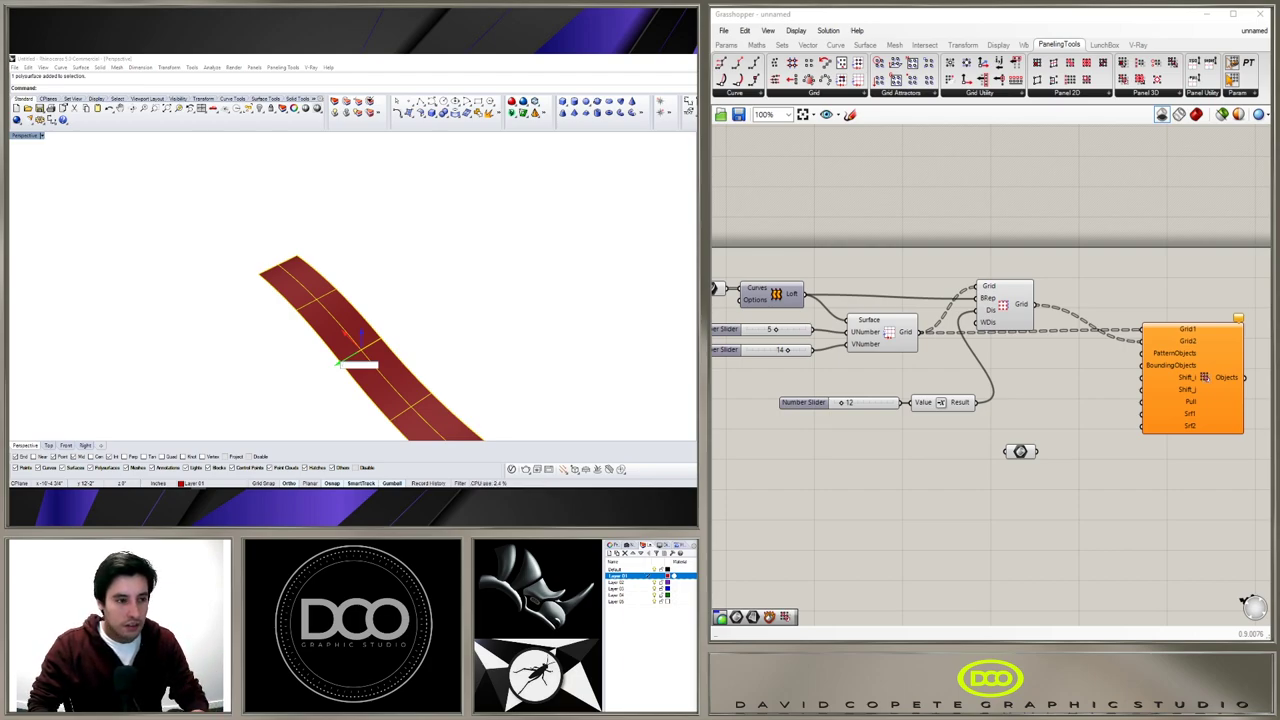
pyautogui.press('Return')
pyautogui.press('Escape')
pyautogui.moveTo(351, 367); pyautogui.dragTo(414, 311, button='right')
# Rotate the copied strip 180 degrees with Rotate3D about a crosswise axis through its centre.
pyautogui.click(420, 295)
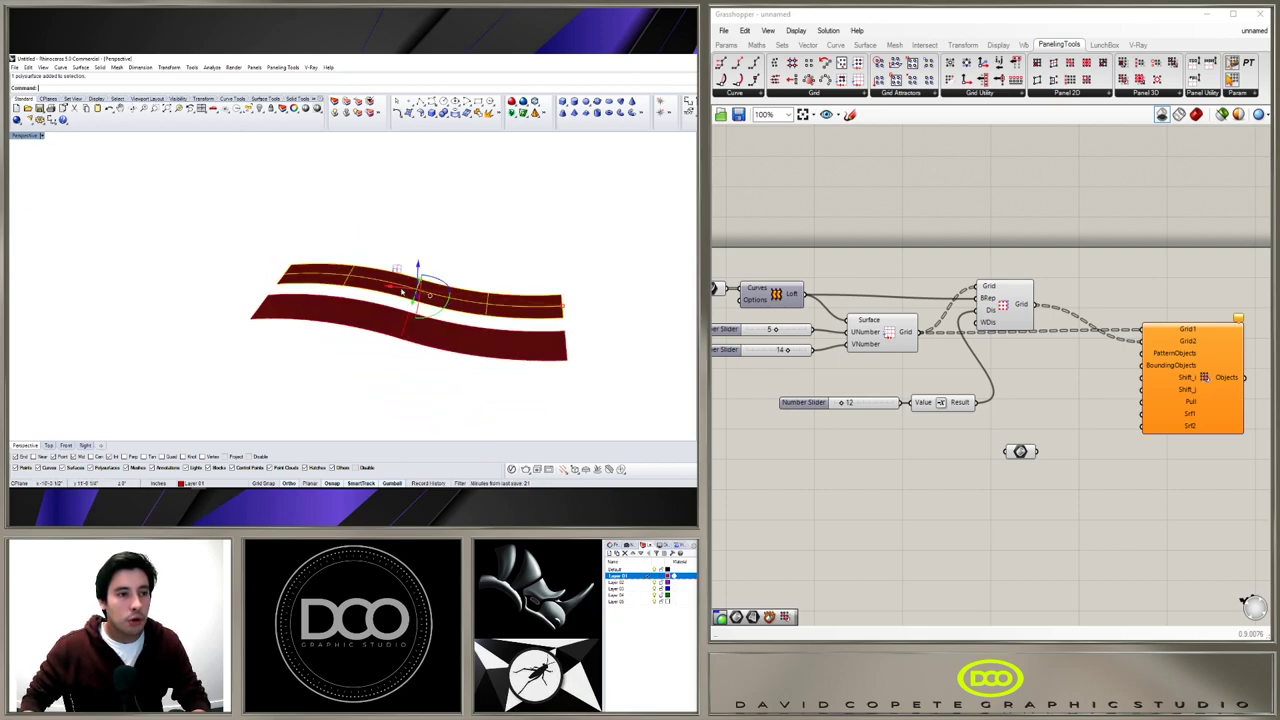
pyautogui.moveTo(505, 306); pyautogui.dragTo(473, 309, button='right')
pyautogui.press('Escape')
pyautogui.click(437, 318)
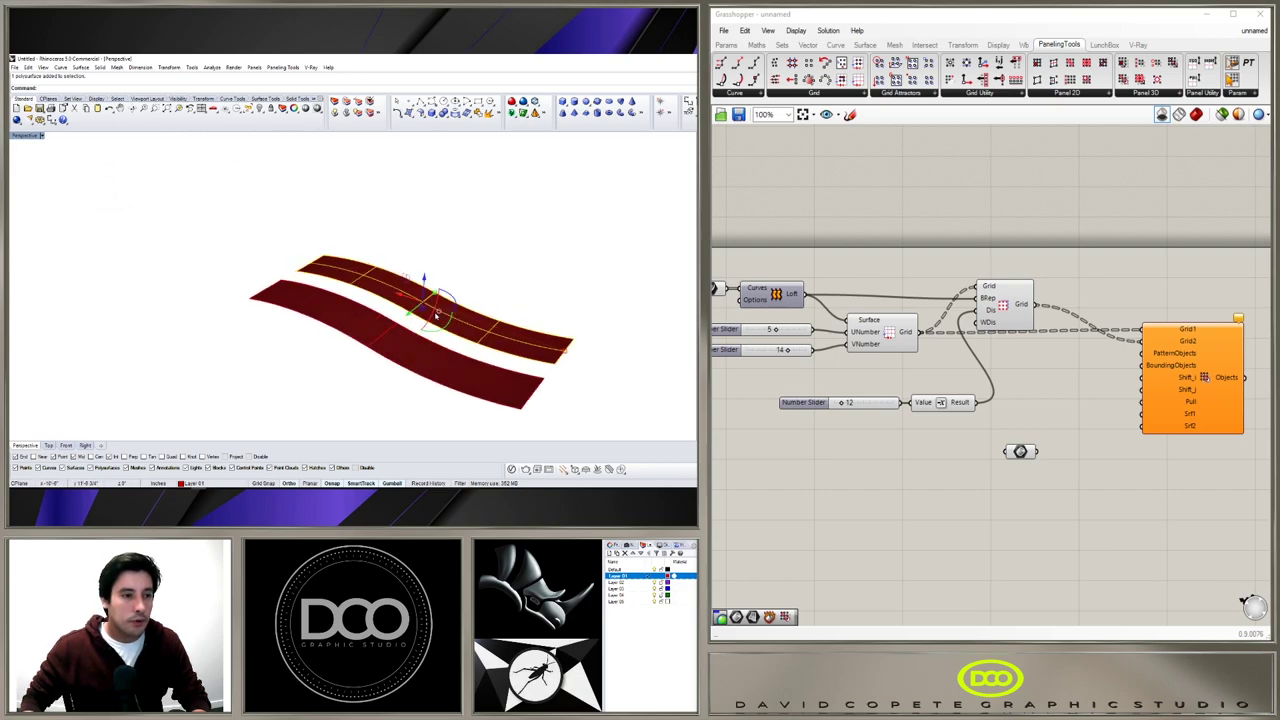
pyautogui.write('Rotate3D')
pyautogui.press('Return')
pyautogui.click(434, 308)
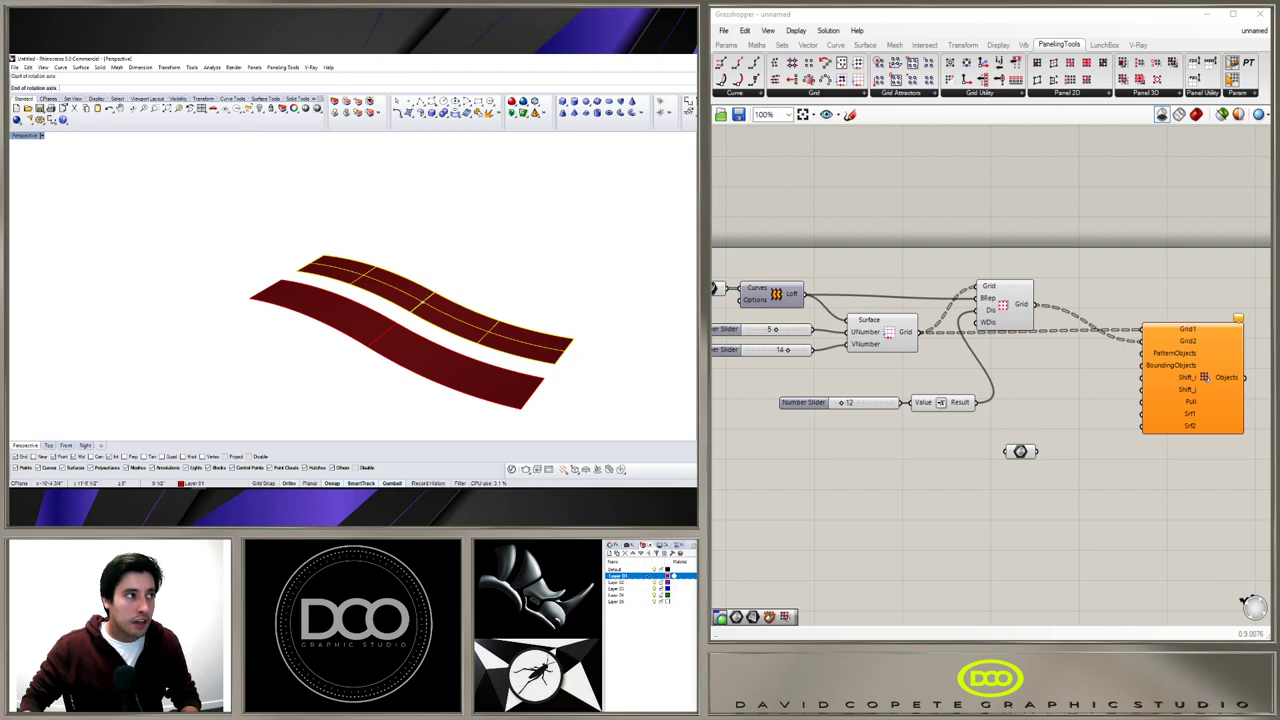
pyautogui.click(462, 272)
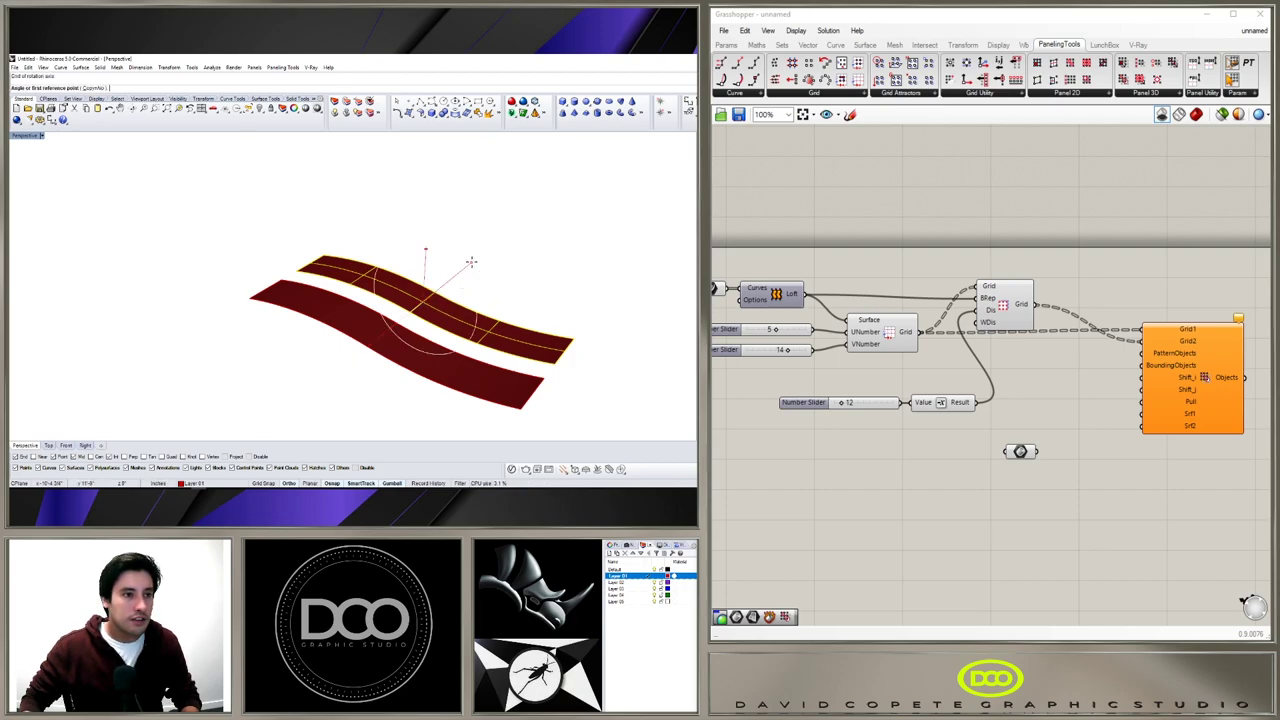
pyautogui.click(290, 240)
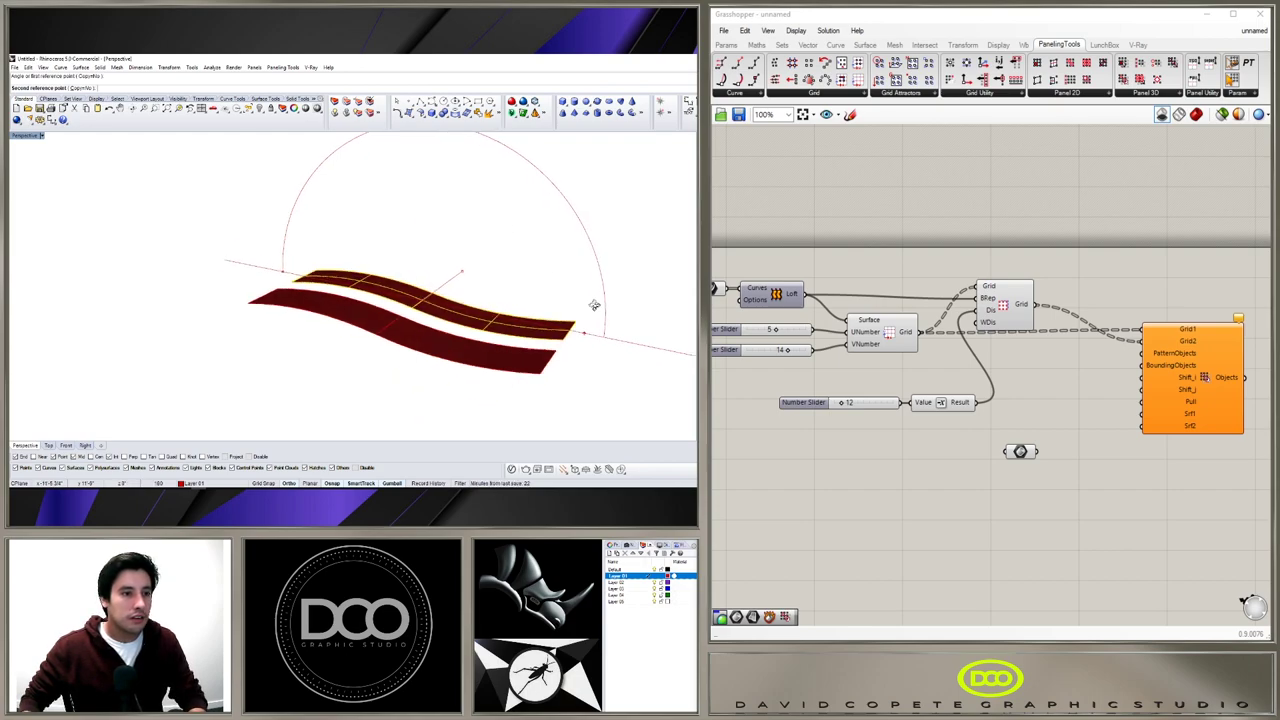
pyautogui.click(600, 309)
# Rotate the copied strip end for end about its centre so its wave runs opposite to the original strip's.
pyautogui.moveTo(526, 281); pyautogui.dragTo(481, 314, button='right')
pyautogui.click(460, 309)
pyautogui.rightClick(430, 316)
pyautogui.rightClick(412, 309)
pyautogui.rightClick(417, 312)
pyautogui.click(420, 317)
pyautogui.press('Return')
pyautogui.press('Return')
pyautogui.click(409, 300)
pyautogui.press('Return')
pyautogui.click(418, 317)
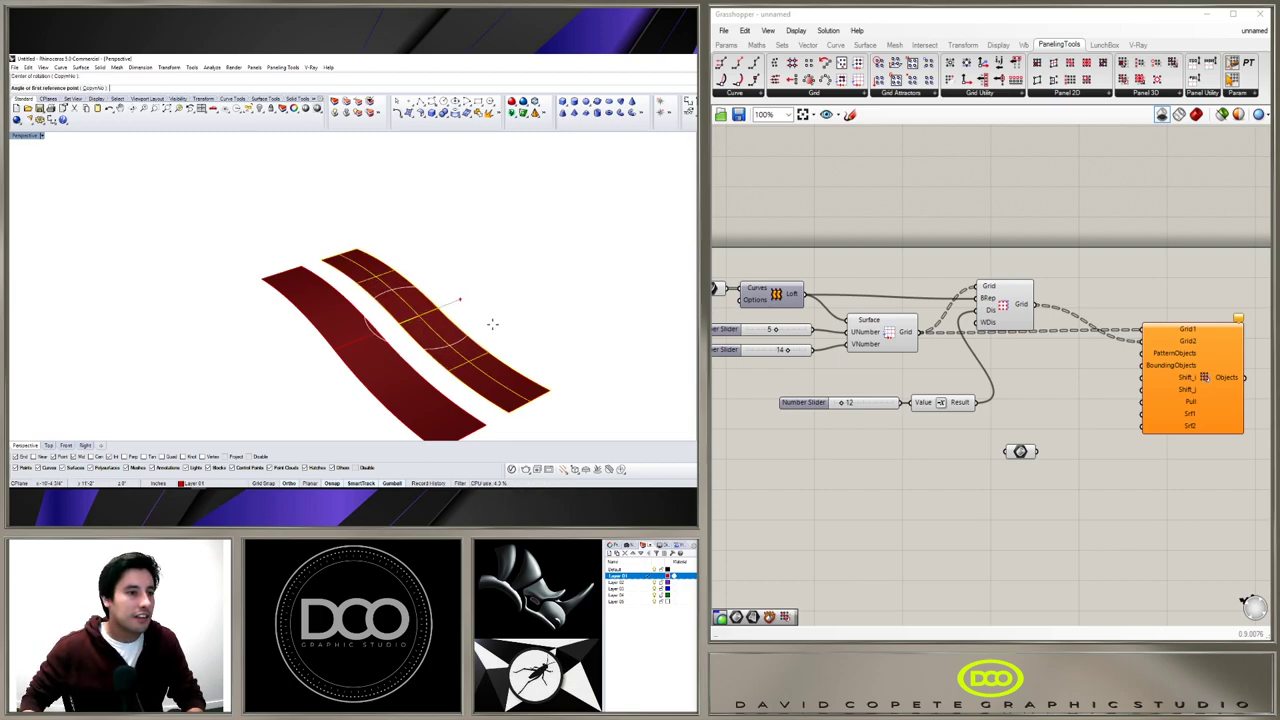
pyautogui.click(571, 386)
pyautogui.click(426, 273)
pyautogui.moveTo(426, 273); pyautogui.dragTo(513, 362, button='right')
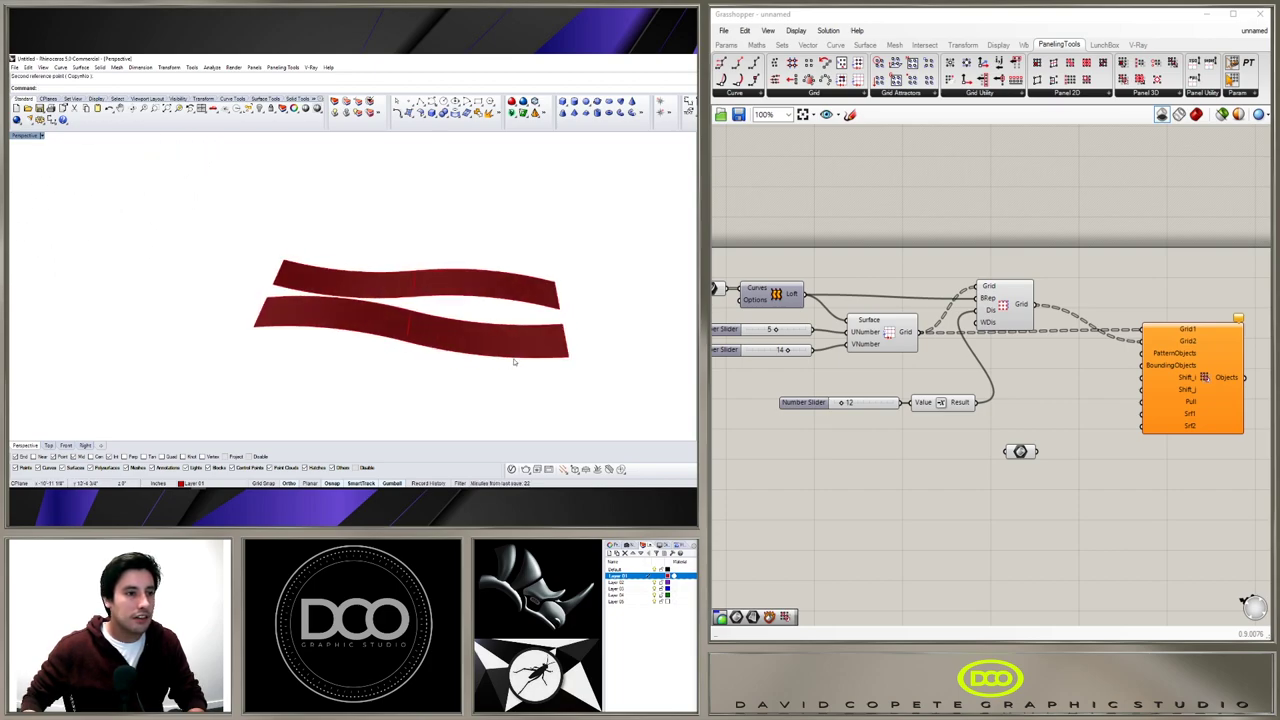
# Examine the two opposing S-shaped strips from several angles.
pyautogui.click(474, 274)
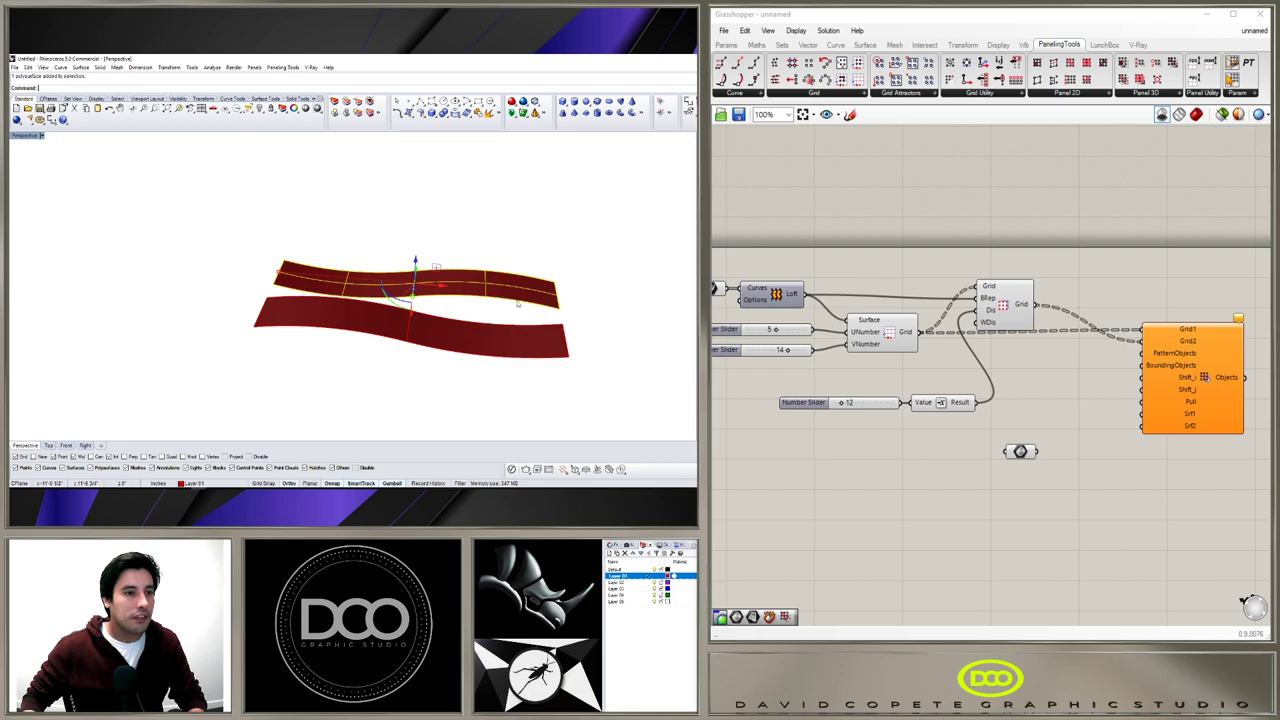
pyautogui.moveTo(421, 367); pyautogui.dragTo(514, 411, button='right')
pyautogui.press('Escape')
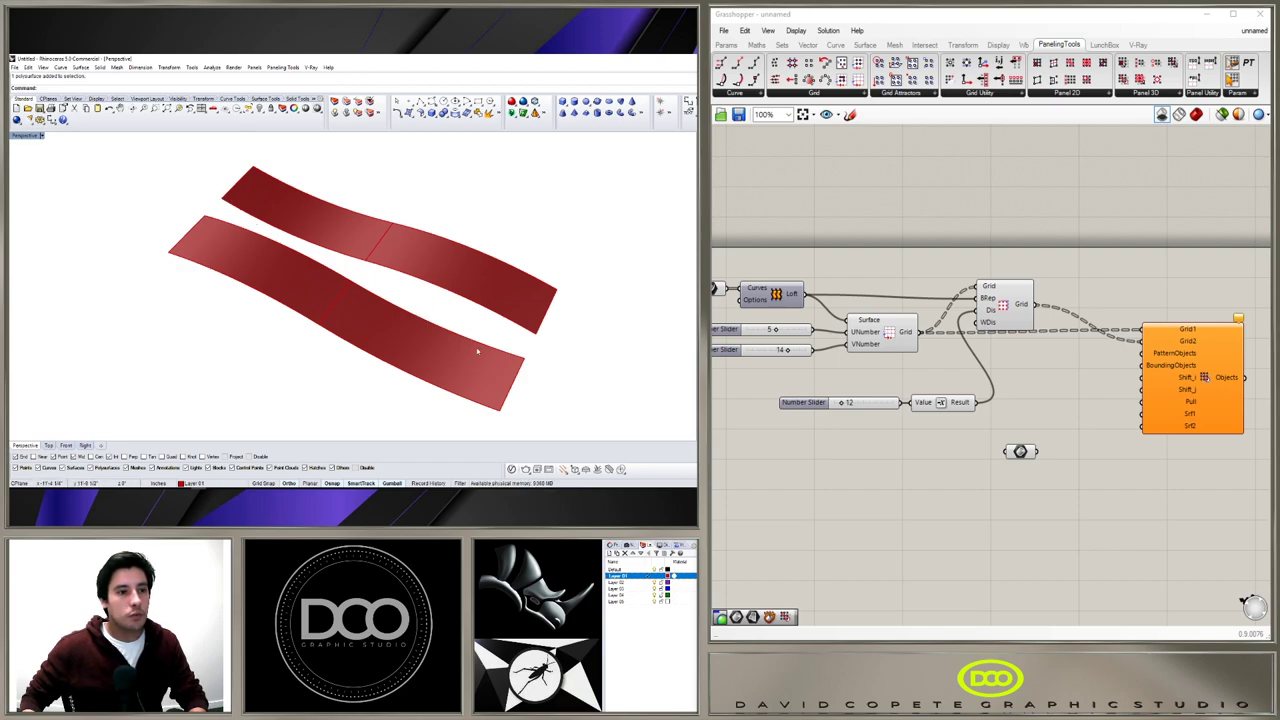
pyautogui.moveTo(512, 354); pyautogui.dragTo(466, 354, button='right')
pyautogui.moveTo(608, 418); pyautogui.dragTo(313, 203)
pyautogui.moveTo(538, 305); pyautogui.dragTo(448, 292)
pyautogui.moveTo(447, 283); pyautogui.dragTo(430, 323, button='right')
pyautogui.scroll(2, 363, 285)
pyautogui.press('Escape')
# Select both strips and make a copy rotated 90 degrees about their shared centre to interlace them as a weave.
pyautogui.click(426, 325)
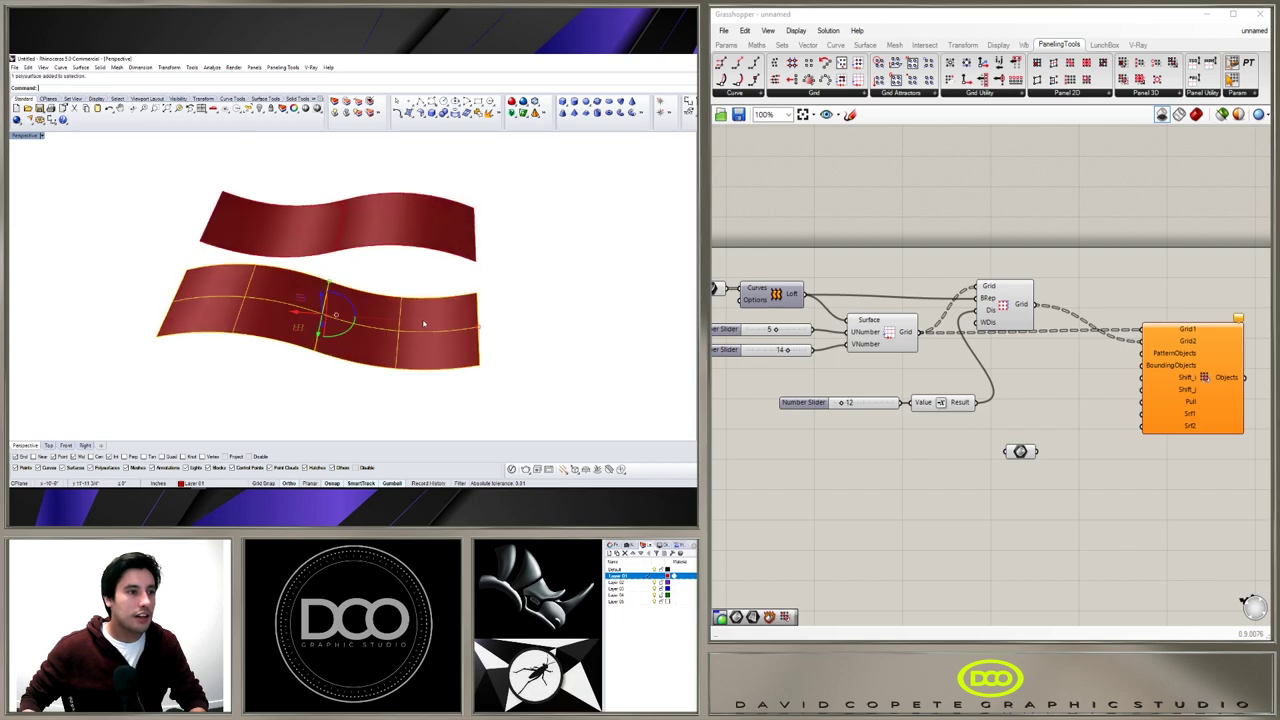
pyautogui.keyDown('shift'); pyautogui.click(383, 238); pyautogui.keyUp('shift')
pyautogui.keyDown('shift'); pyautogui.moveTo(382, 265); pyautogui.dragTo(463, 313, button='right'); pyautogui.keyUp('shift')
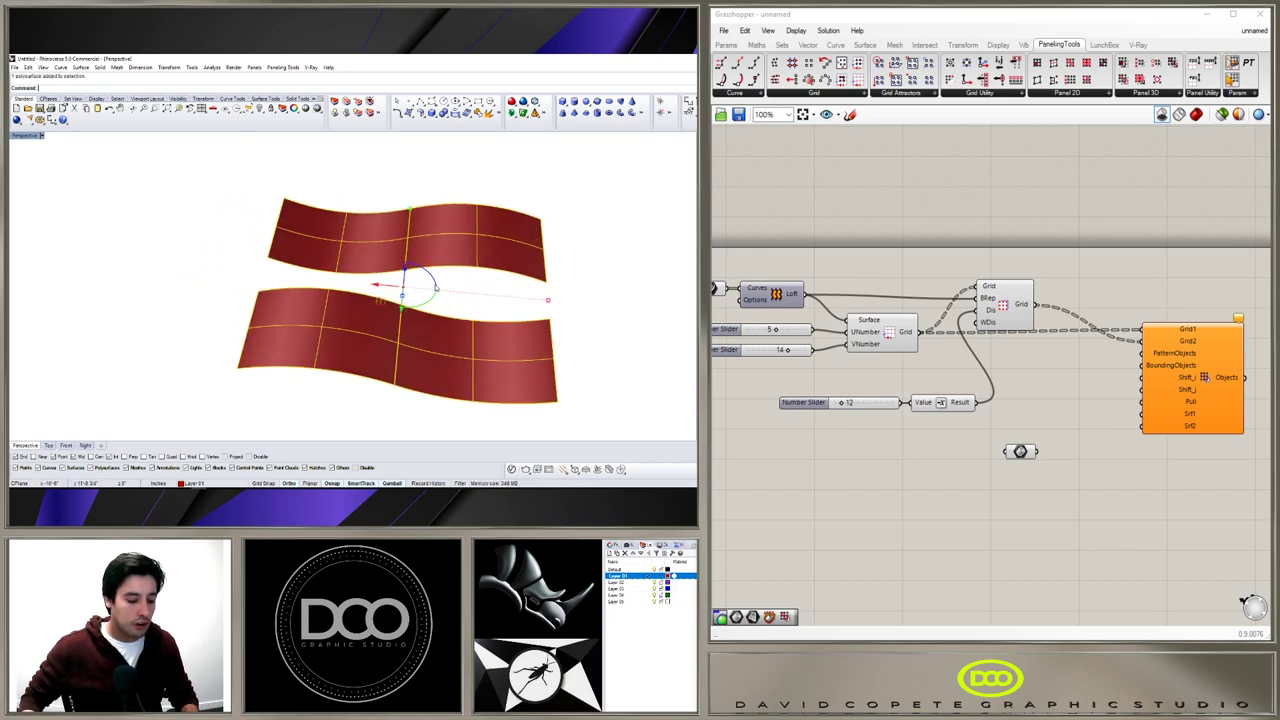
pyautogui.keyDown('alt'); pyautogui.moveTo(436, 281); pyautogui.dragTo(398, 268); pyautogui.keyUp('alt')
pyautogui.press('Escape')
pyautogui.moveTo(507, 281); pyautogui.dragTo(458, 299, button='right')
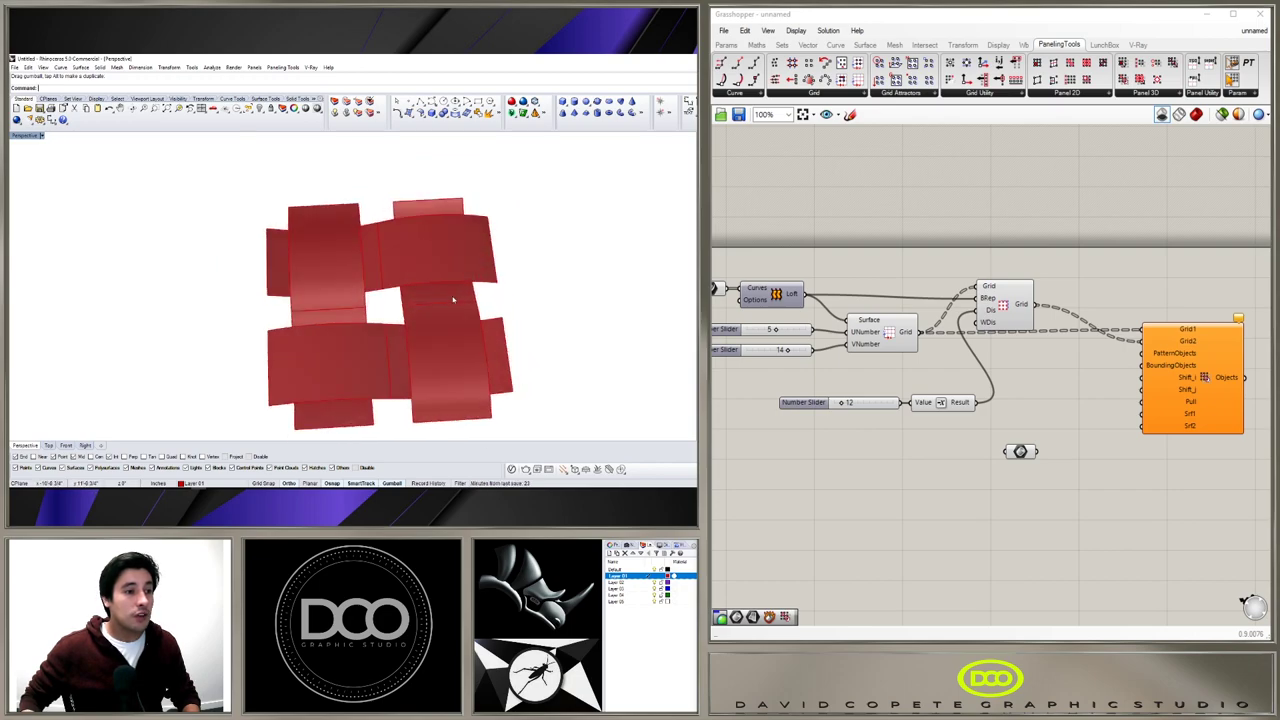
# Draw a straight guide polyline outward from the end-edge midpoint of one of the crosswise strips.
pyautogui.click(410, 103)
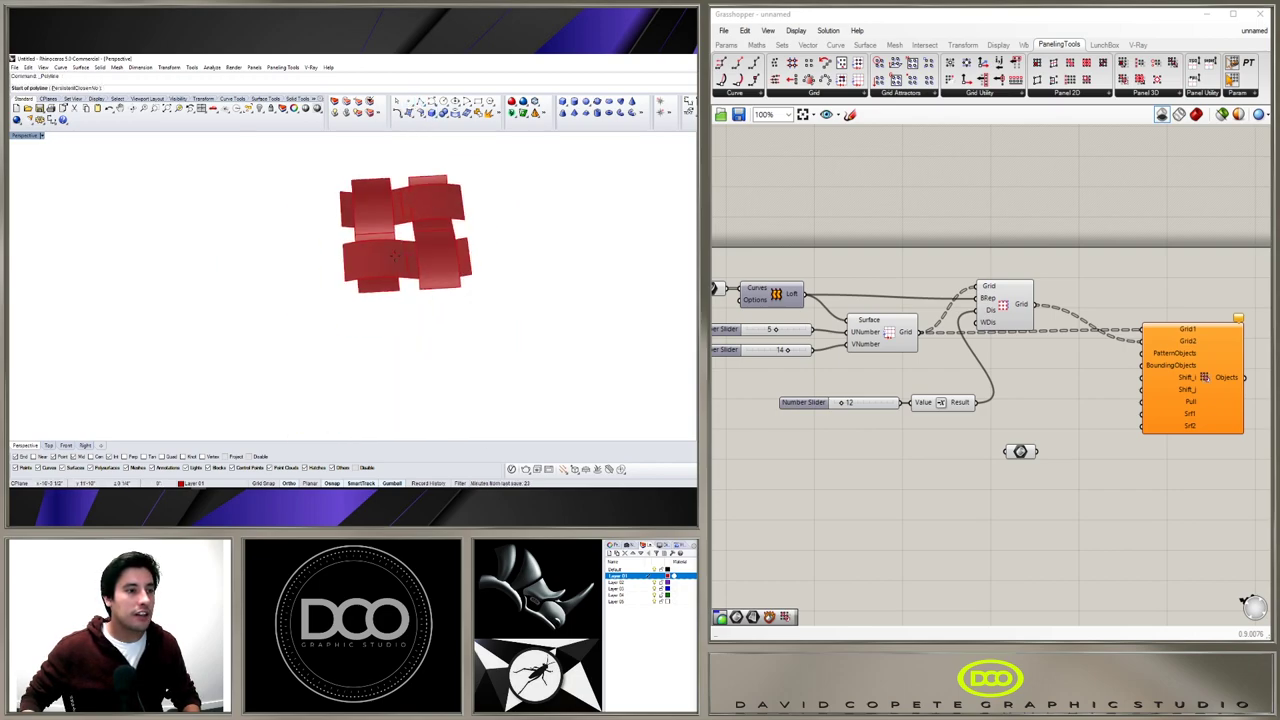
pyautogui.moveTo(364, 297); pyautogui.dragTo(374, 270, button='right')
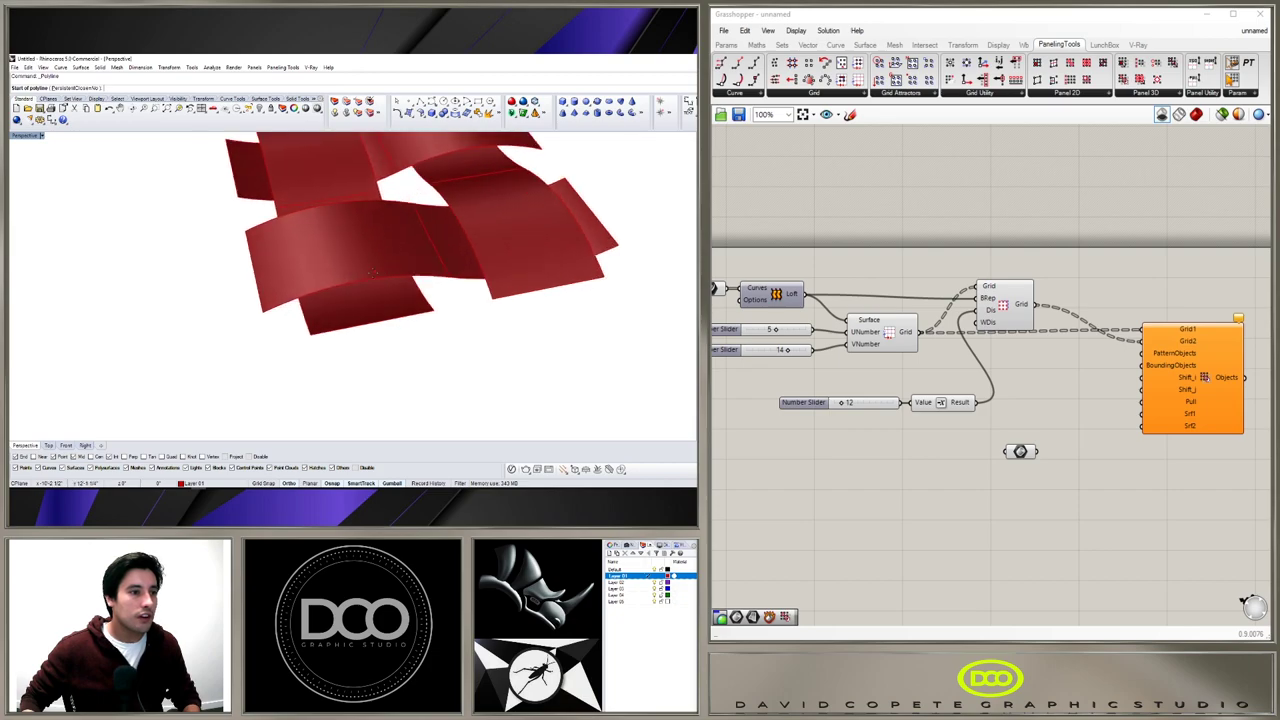
pyautogui.click(359, 283)
pyautogui.click(412, 377)
pyautogui.rightClick(424, 375)
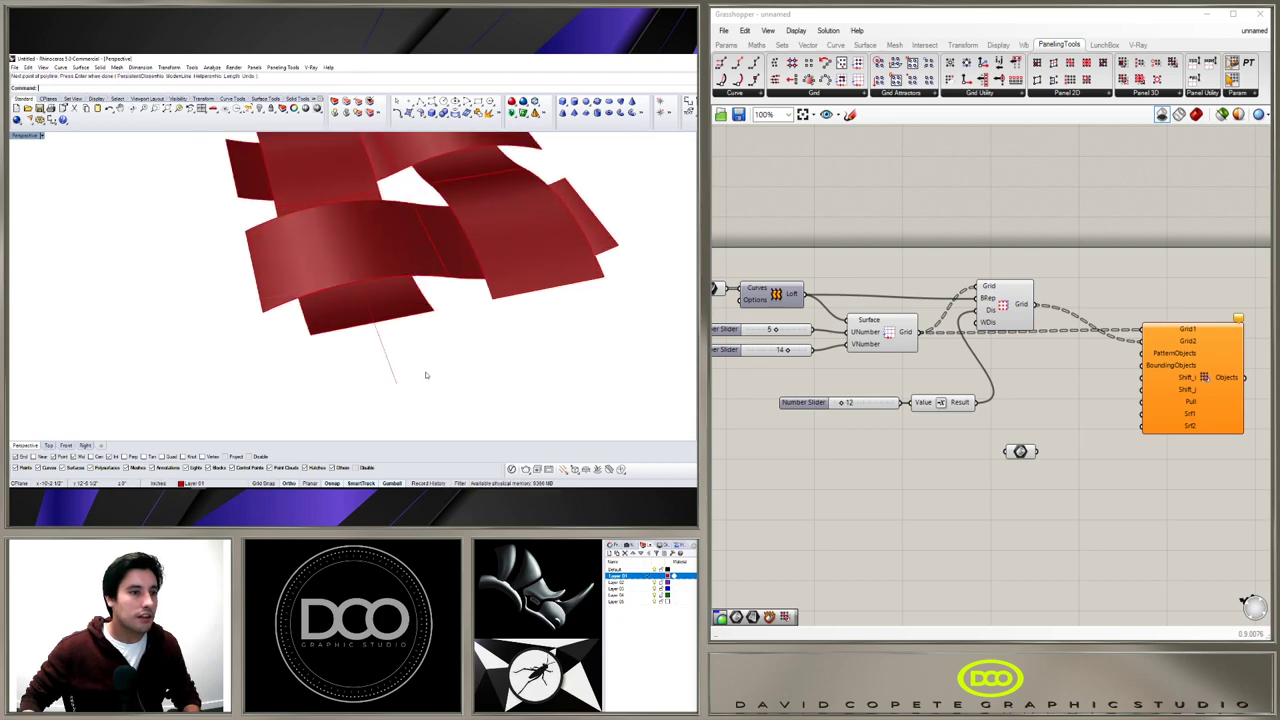
# Draw a second guide polyline outward from the end-edge midpoint of the neighbouring parallel strip.
pyautogui.scroll(-2, 426, 376)
pyautogui.press('Escape')
pyautogui.click(405, 330)
pyautogui.moveTo(405, 330); pyautogui.dragTo(390, 346, button='right')
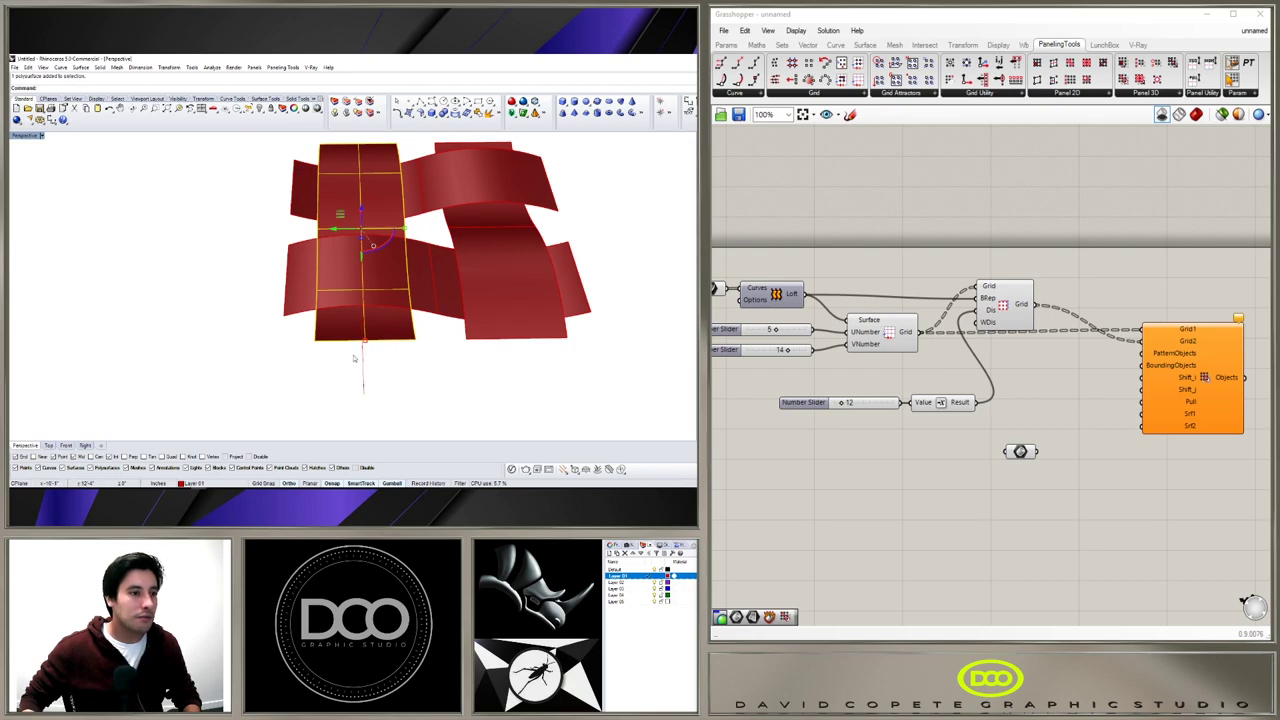
pyautogui.click(507, 368)
pyautogui.moveTo(507, 368); pyautogui.dragTo(523, 286, button='right')
pyautogui.rightClick(520, 282)
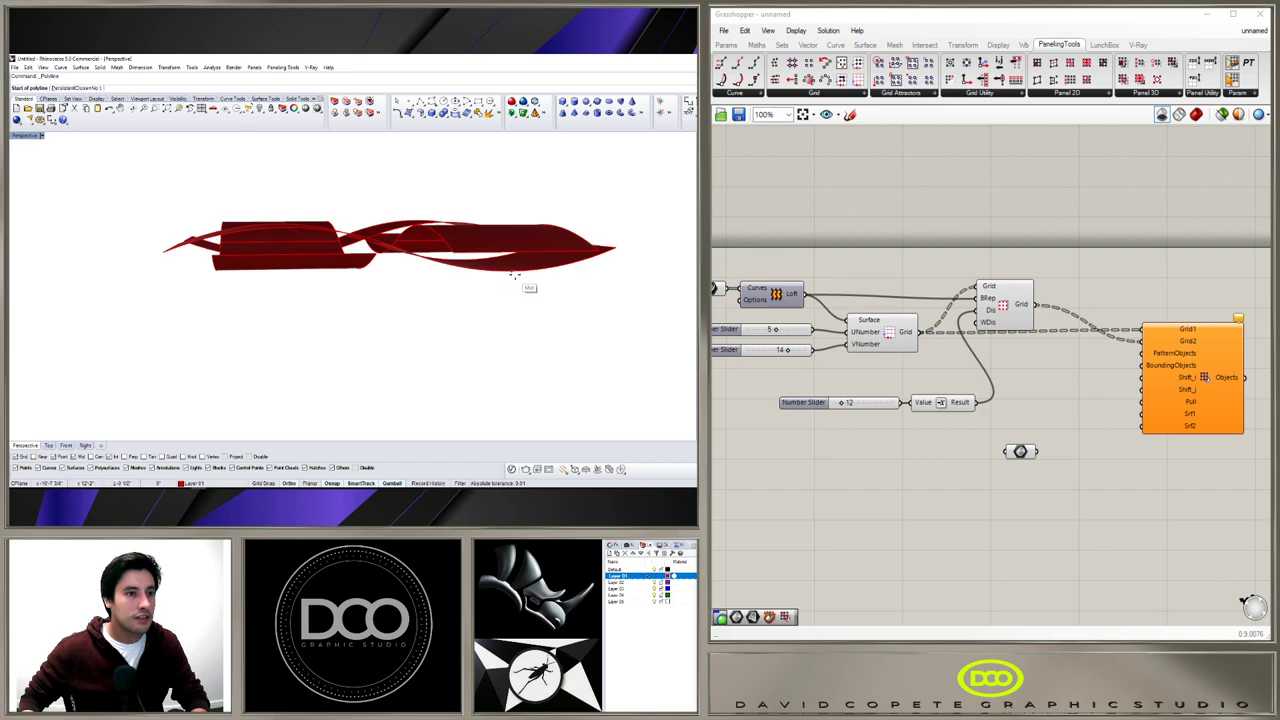
pyautogui.click(514, 270)
pyautogui.moveTo(586, 346); pyautogui.dragTo(511, 345, button='right')
pyautogui.press('Escape')
# In the Top view, try moving a guided vertical strip sideways to line up with the horizontal strips' quarter line.
pyautogui.click(477, 321)
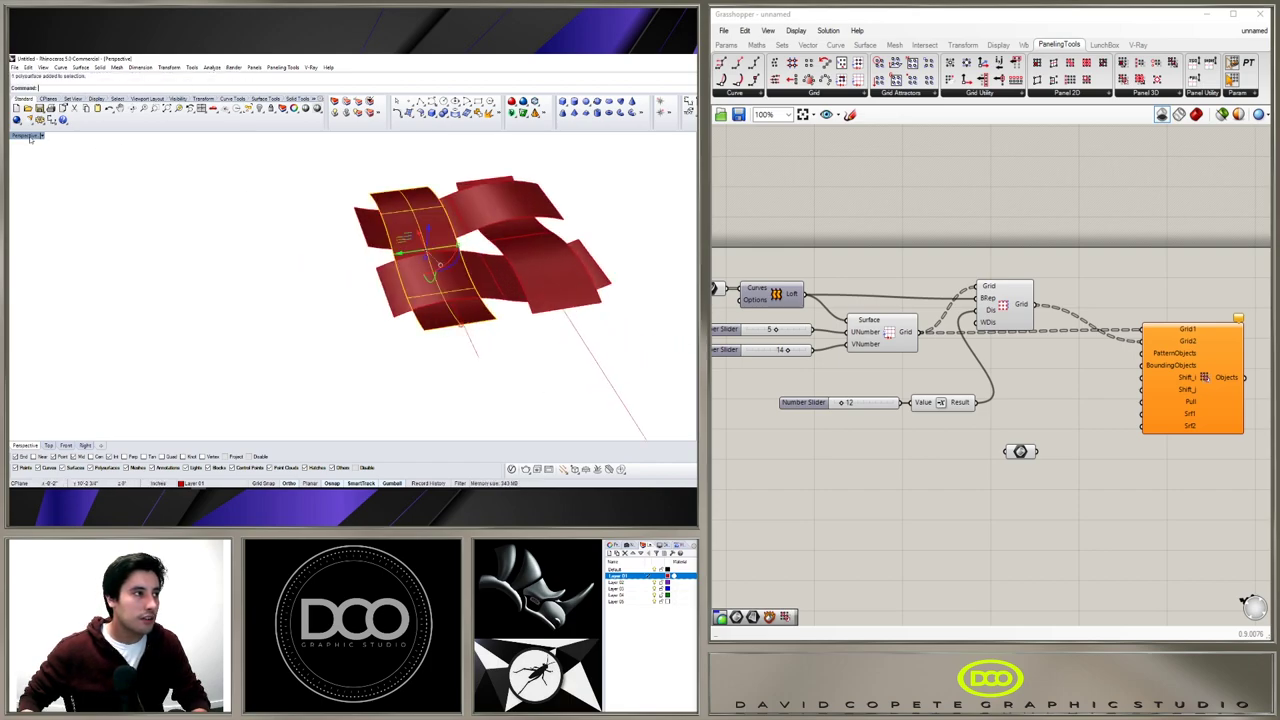
pyautogui.doubleClick(28, 135)
pyautogui.doubleClick(28, 135)
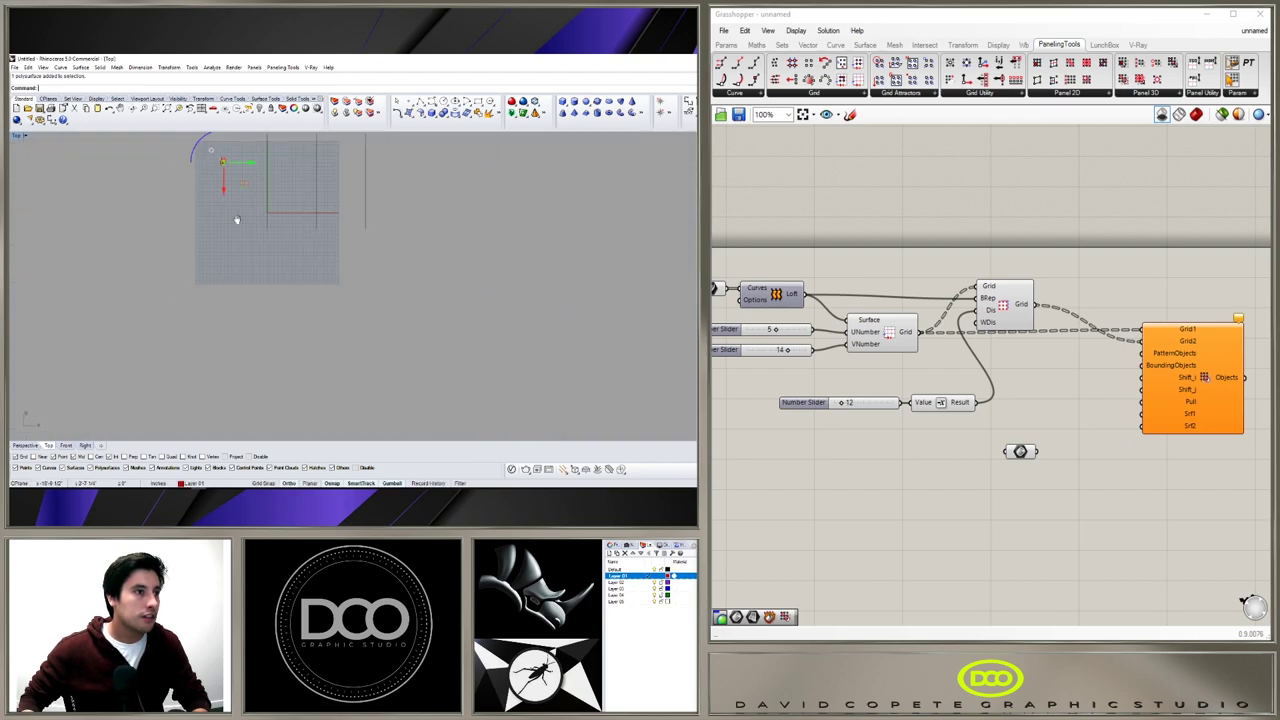
pyautogui.scroll(5, 340, 230)
pyautogui.scroll(4, 345, 224)
pyautogui.click(379, 222)
pyautogui.click(387, 224)
pyautogui.scroll(-11, 386, 224)
pyautogui.scroll(8, 300, 229)
pyautogui.press('Escape')
pyautogui.scroll(3, 345, 248)
pyautogui.scroll(-3, 340, 245)
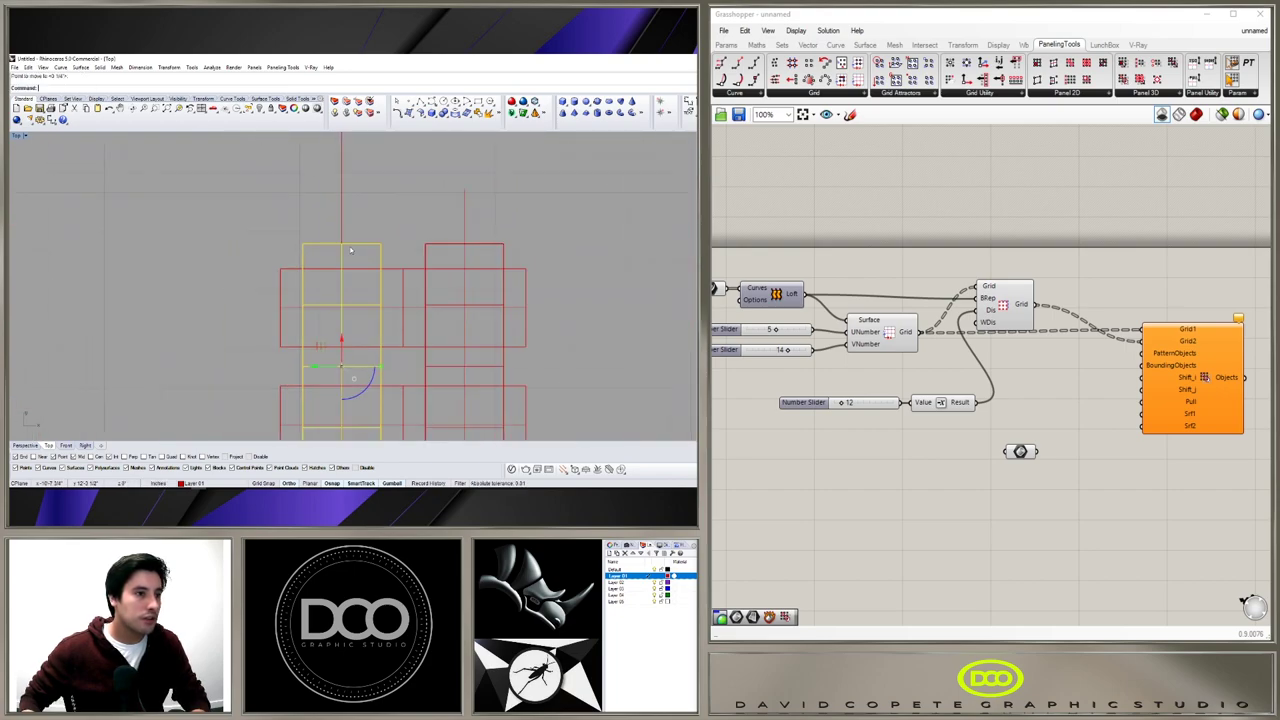
# Try moving the upper horizontal strip by its end midpoint to align with the vertical strips' quarter line.
pyautogui.click(340, 215)
pyautogui.scroll(-1, 421, 215)
pyautogui.scroll(-2, 424, 213)
pyautogui.scroll(4, 468, 268)
pyautogui.click(486, 249)
pyautogui.scroll(4, 485, 248)
pyautogui.rightClick(490, 247)
pyautogui.click(502, 247)
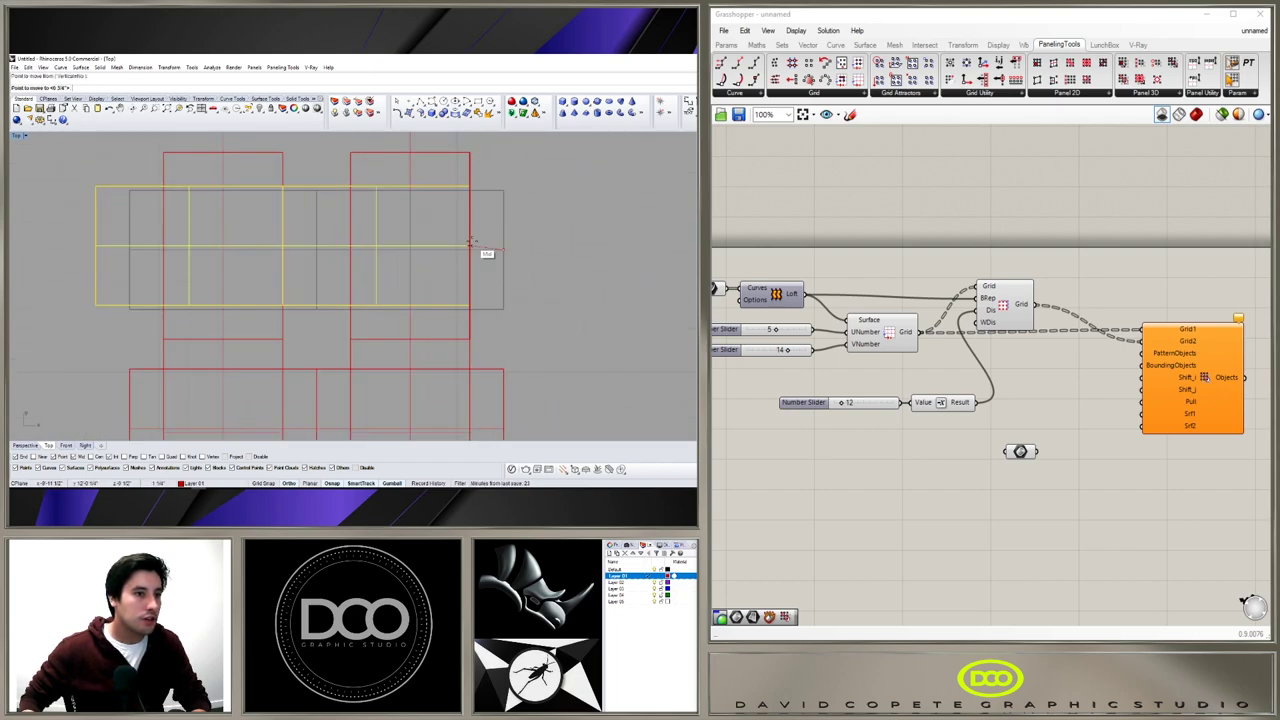
pyautogui.click(503, 249)
pyautogui.scroll(-2, 361, 306)
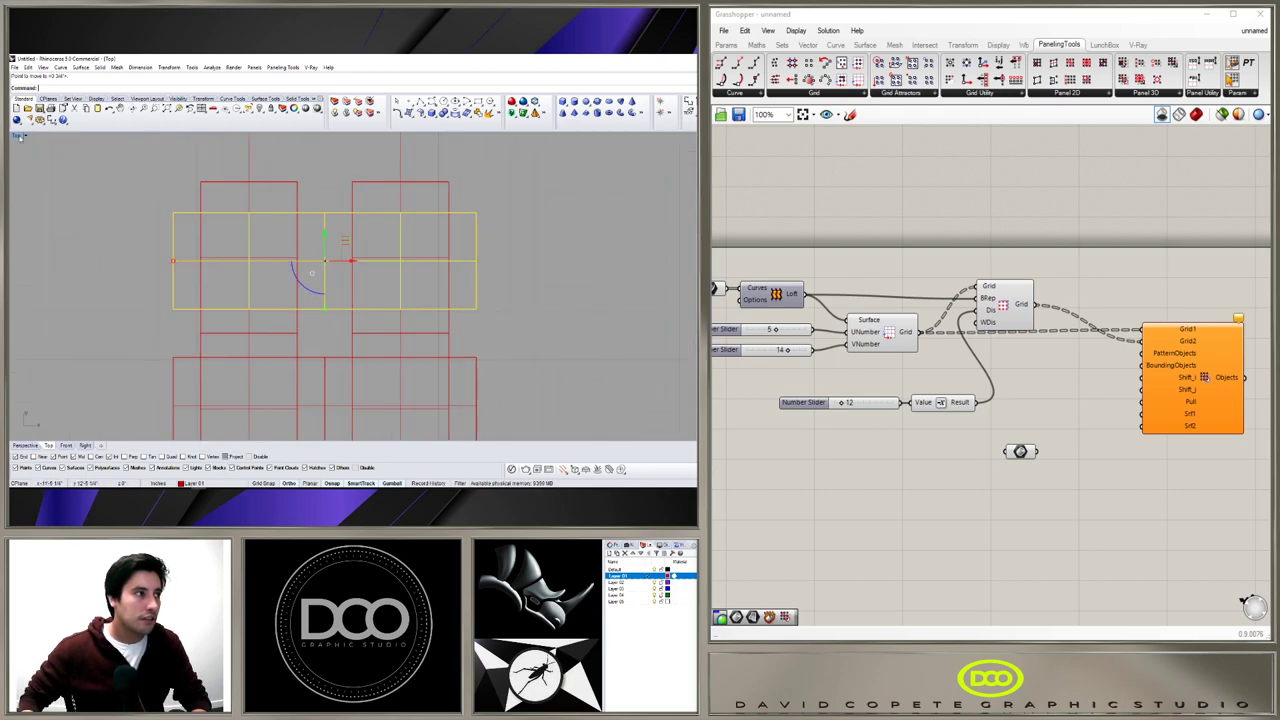
# Undo the strip moves and delete the guide lines beyond the strip ends.
pyautogui.doubleClick(19, 136)
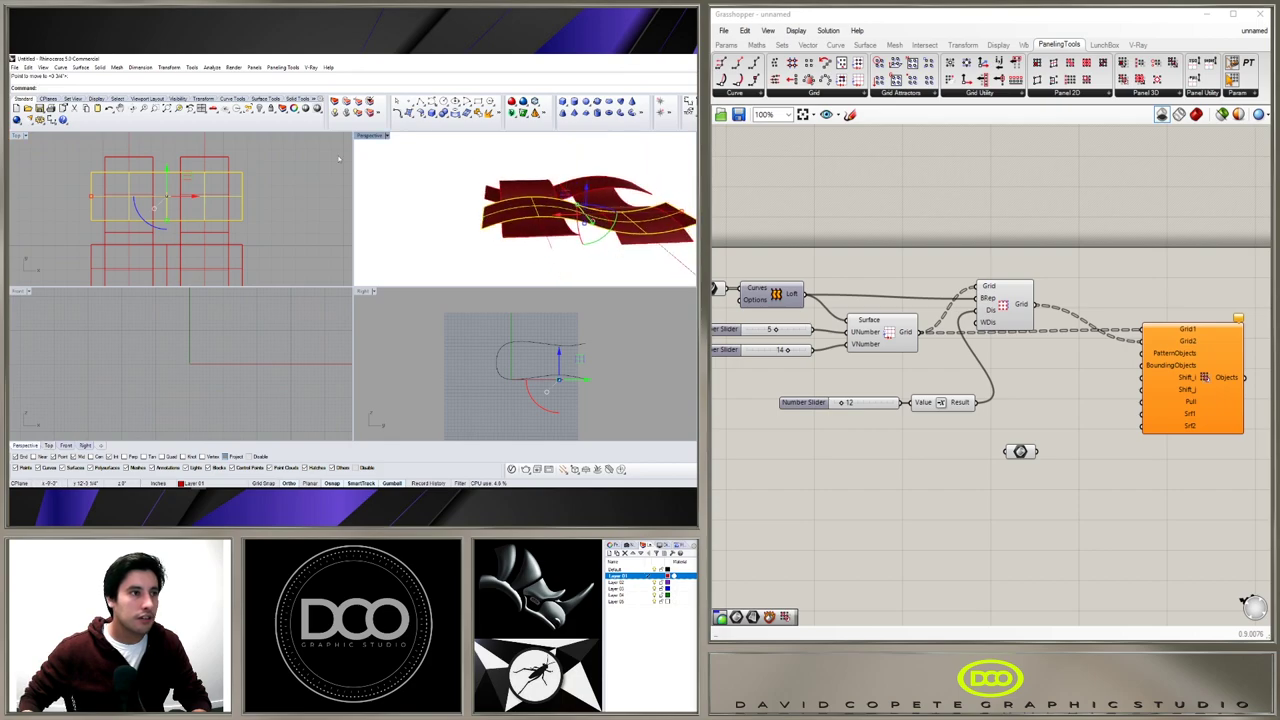
pyautogui.moveTo(533, 228); pyautogui.dragTo(265, 194, button='right')
pyautogui.press('Escape')
pyautogui.hotkey('ctrl', 'z')
pyautogui.click(265, 194)
pyautogui.scroll(-4, 106, 183)
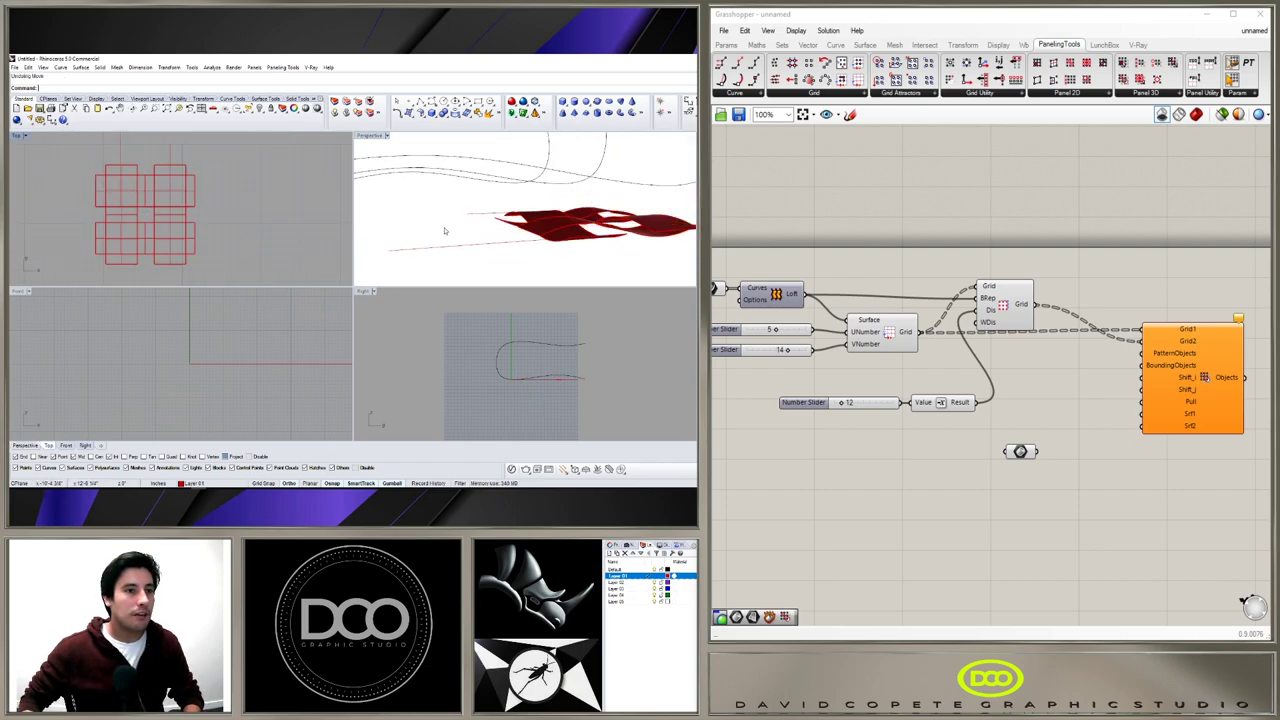
pyautogui.click(185, 177)
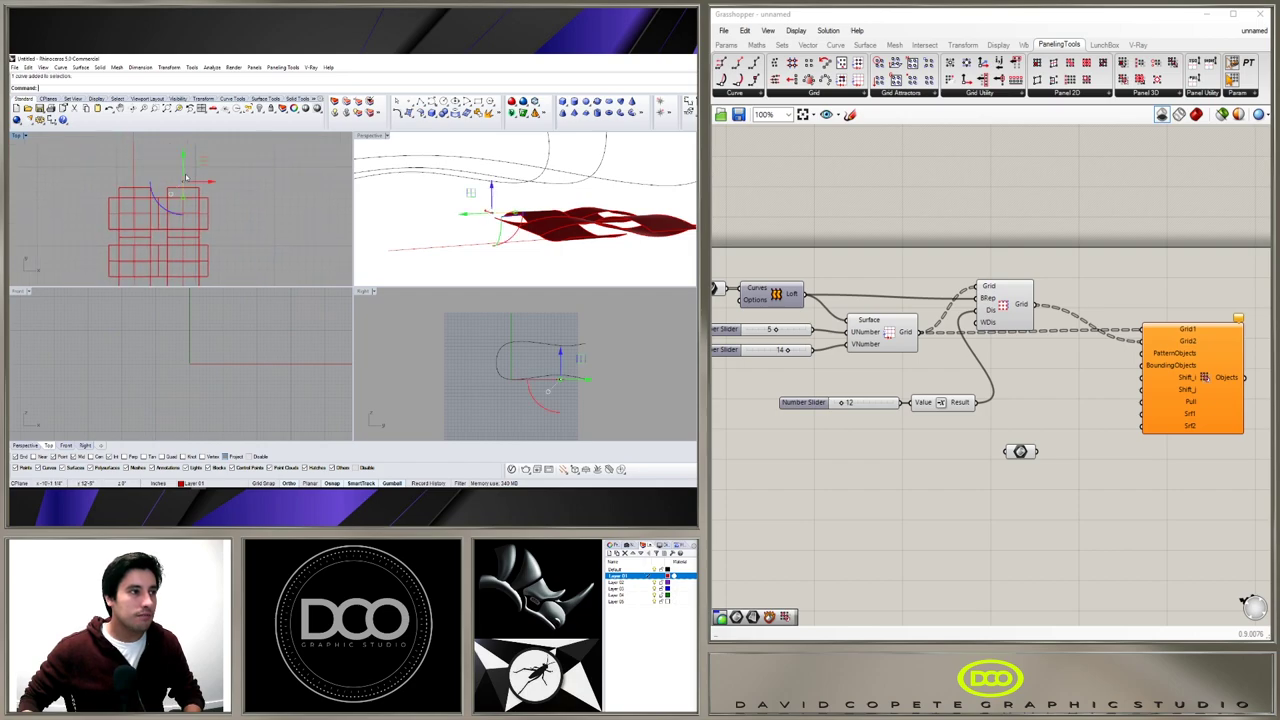
pyautogui.press('Delete')
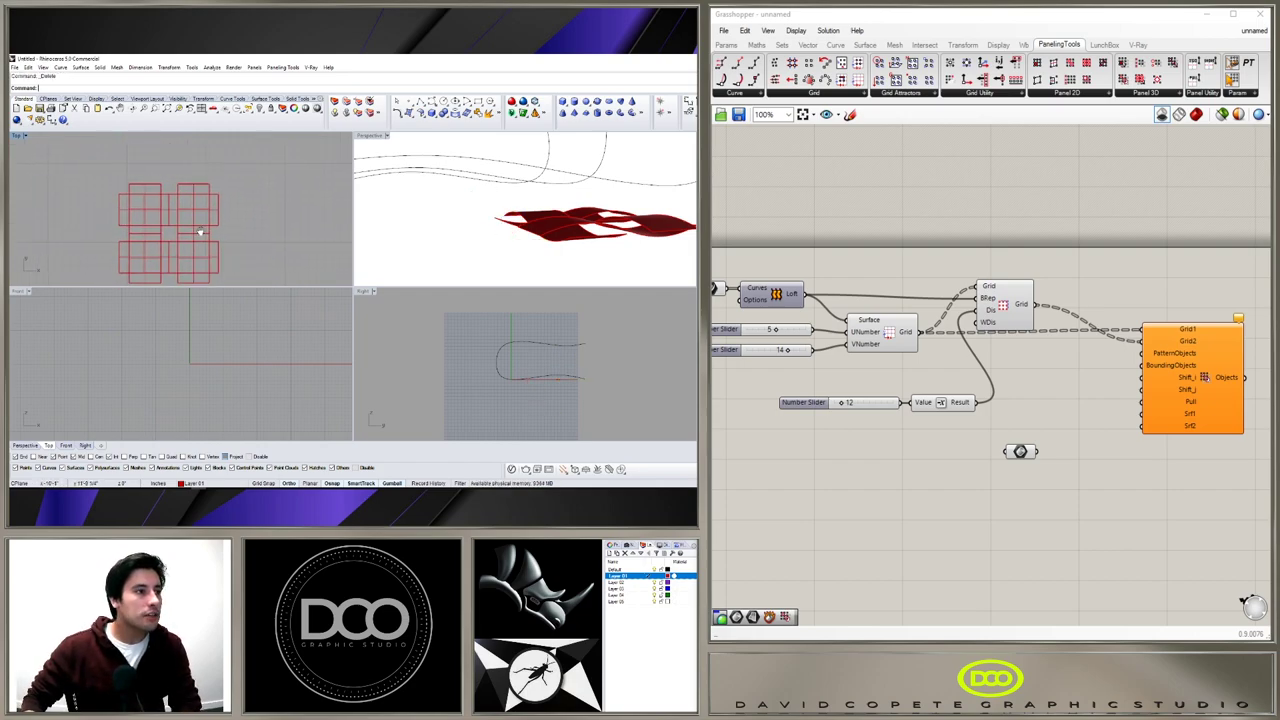
# In the maximized Top view, move the left vertical strip by its end midpoint onto the horizontal strips' quarter line.
pyautogui.doubleClick(16, 131)
pyautogui.scroll(-2, 529, 241)
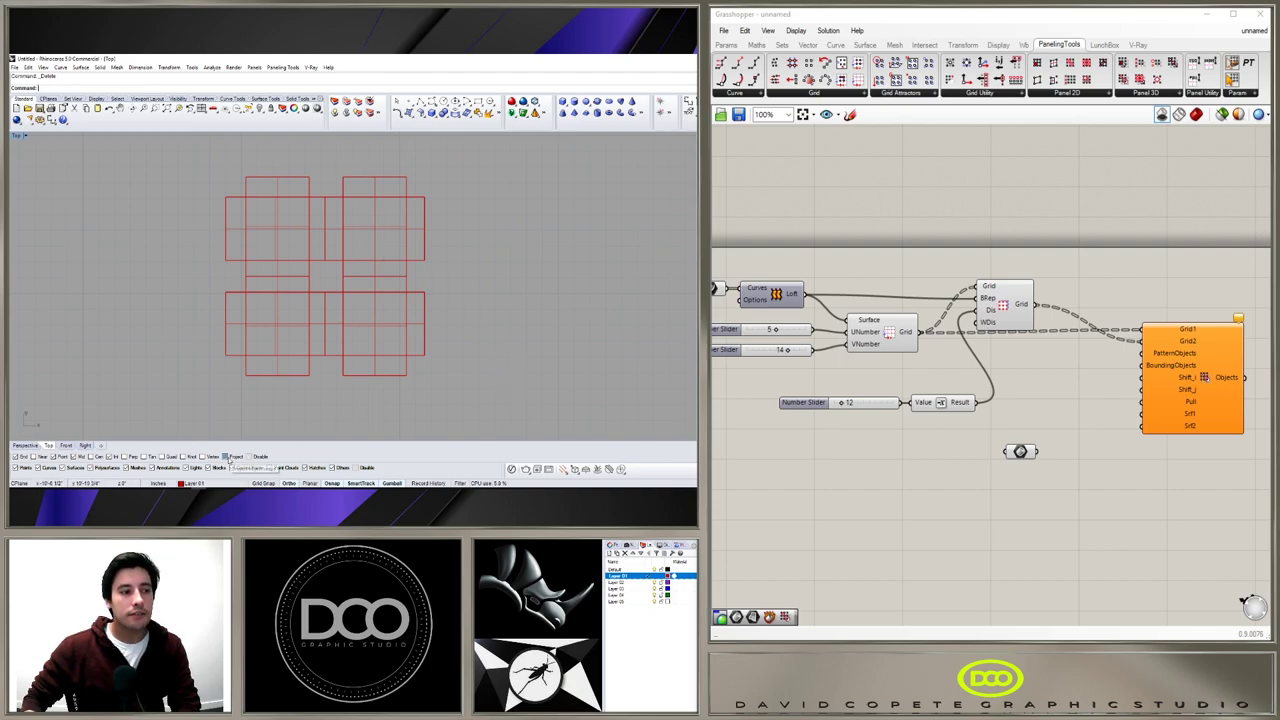
pyautogui.click(278, 374)
pyautogui.scroll(2, 276, 376)
pyautogui.write('m')
pyautogui.press('Return')
pyautogui.click(281, 376)
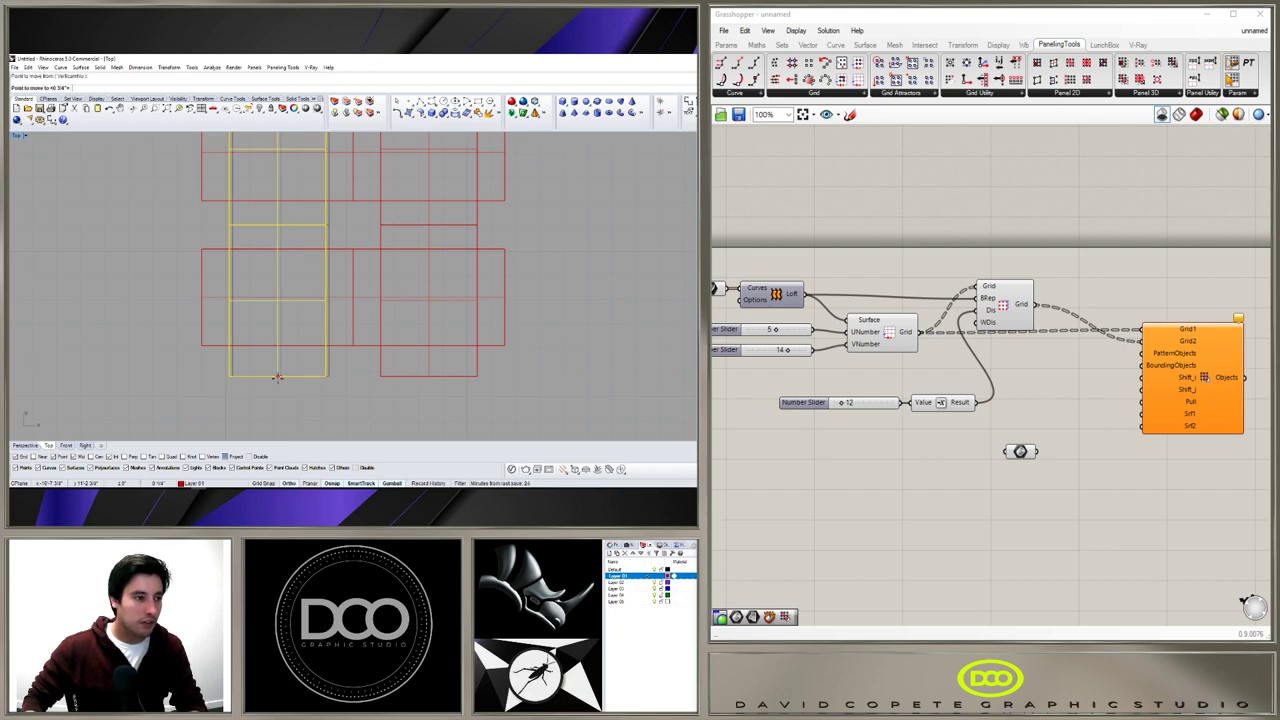
pyautogui.click(278, 377)
pyautogui.click(399, 399)
pyautogui.moveTo(399, 399); pyautogui.dragTo(358, 403, button='right')
# Move the right vertical strip by its end midpoint onto the horizontal strips' other quarter line.
pyautogui.click(377, 381)
pyautogui.write('m')
pyautogui.press('Return')
pyautogui.click(387, 380)
pyautogui.scroll(-7, 386, 358)
pyautogui.click(386, 361)
pyautogui.scroll(3, 394, 275)
# Move the upper horizontal strip by its end midpoint onto the vertical strips' upper quarter line.
pyautogui.click(340, 271)
pyautogui.write('m')
pyautogui.press('Return')
pyautogui.scroll(4, 328, 271)
pyautogui.click(474, 310)
pyautogui.scroll(6, 468, 308)
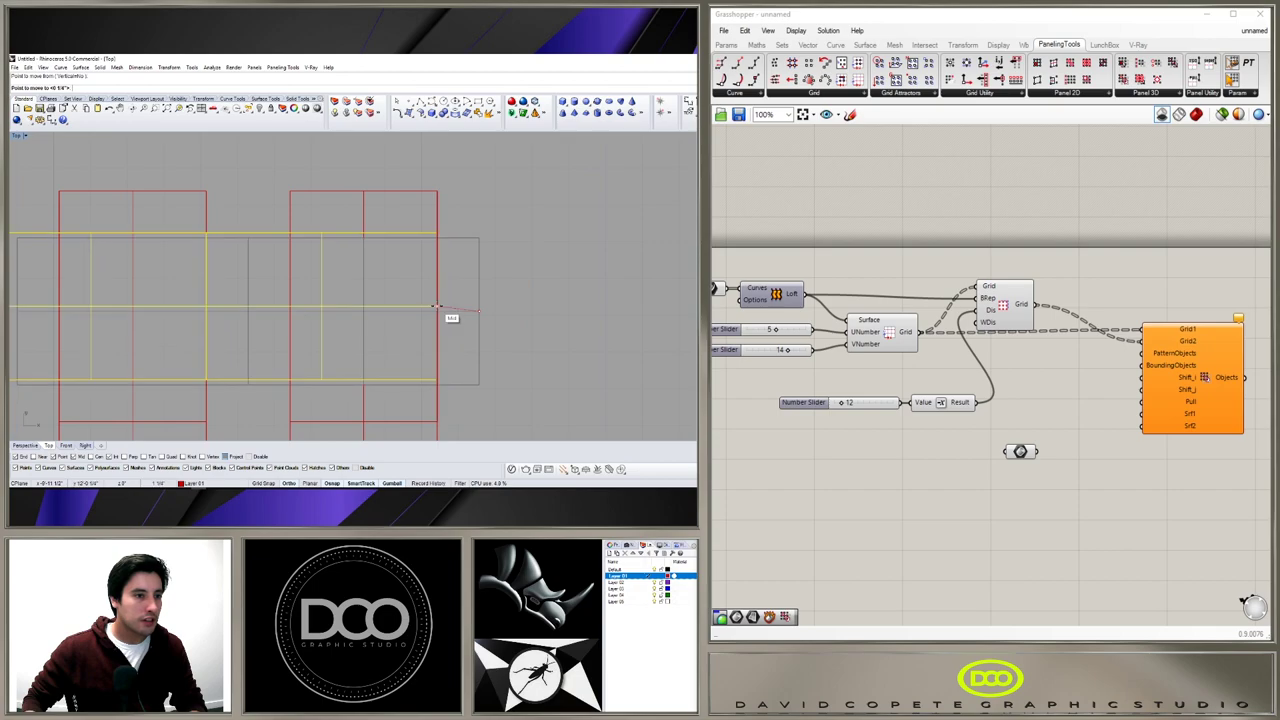
pyautogui.click(478, 310)
# Move the lower horizontal strip by its end midpoint onto the vertical strips' lower quarter line.
pyautogui.scroll(-3, 470, 328)
pyautogui.scroll(3, 470, 328)
pyautogui.press('Return')
pyautogui.click(462, 330)
pyautogui.click(411, 338)
pyautogui.scroll(-3, 443, 308)
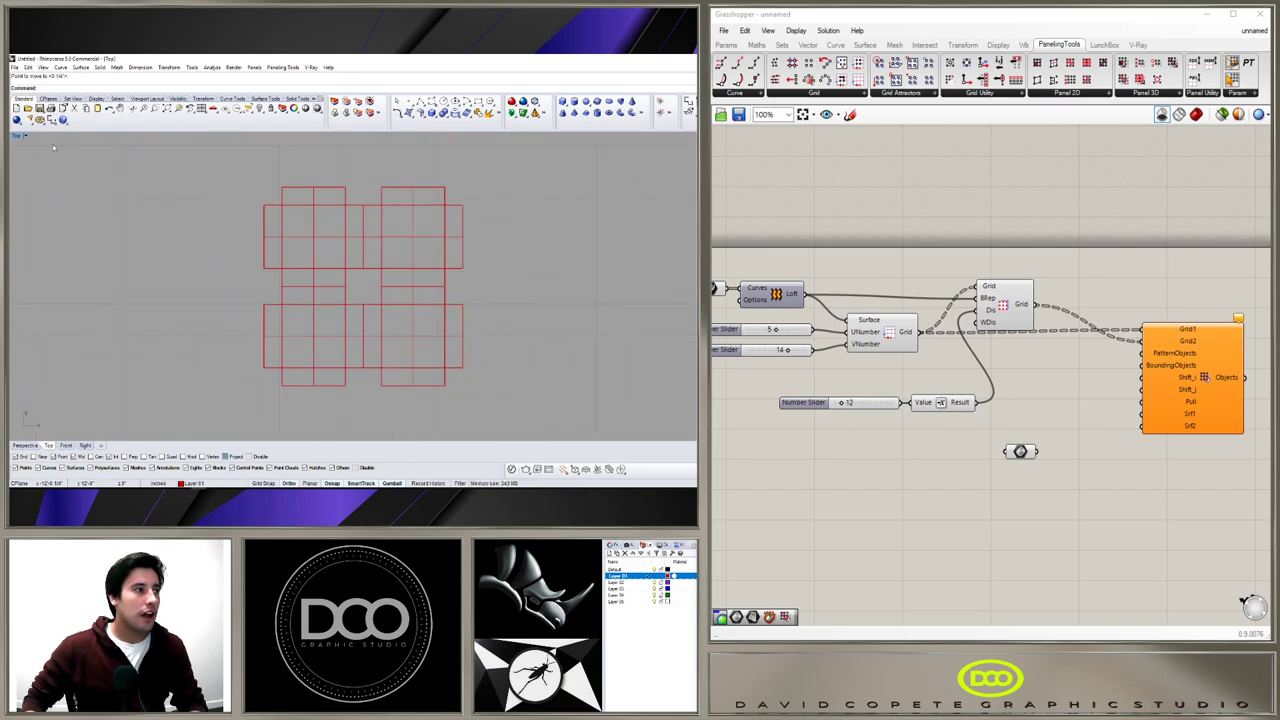
# Return to the maximized Perspective view and examine the aligned four-strip weave from several angles.
pyautogui.doubleClick(17, 137)
pyautogui.doubleClick(374, 135)
pyautogui.moveTo(515, 242); pyautogui.dragTo(625, 340, button='right')
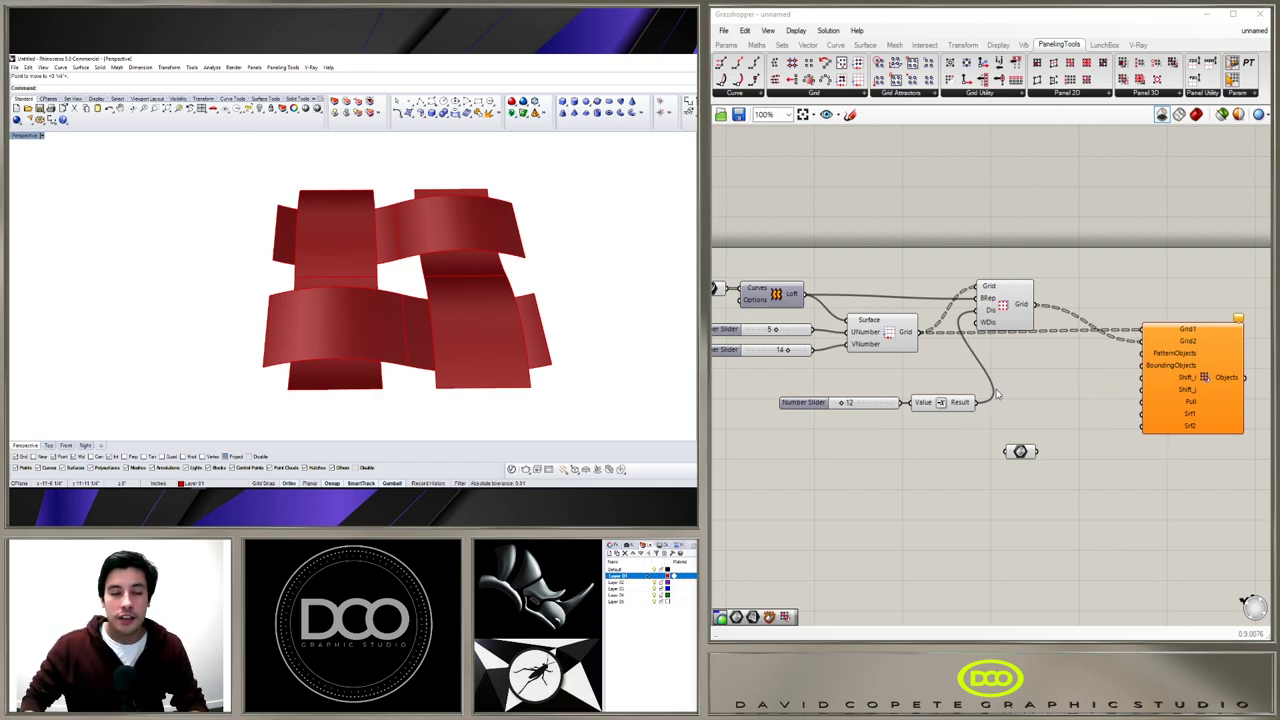
pyautogui.moveTo(440, 335); pyautogui.dragTo(575, 399, button='right')
pyautogui.moveTo(575, 399); pyautogui.dragTo(276, 216)
pyautogui.moveTo(496, 287); pyautogui.dragTo(423, 343, button='right')
pyautogui.scroll(4, 515, 336)
pyautogui.click(607, 341)
pyautogui.moveTo(338, 301); pyautogui.dragTo(415, 323, button='right')
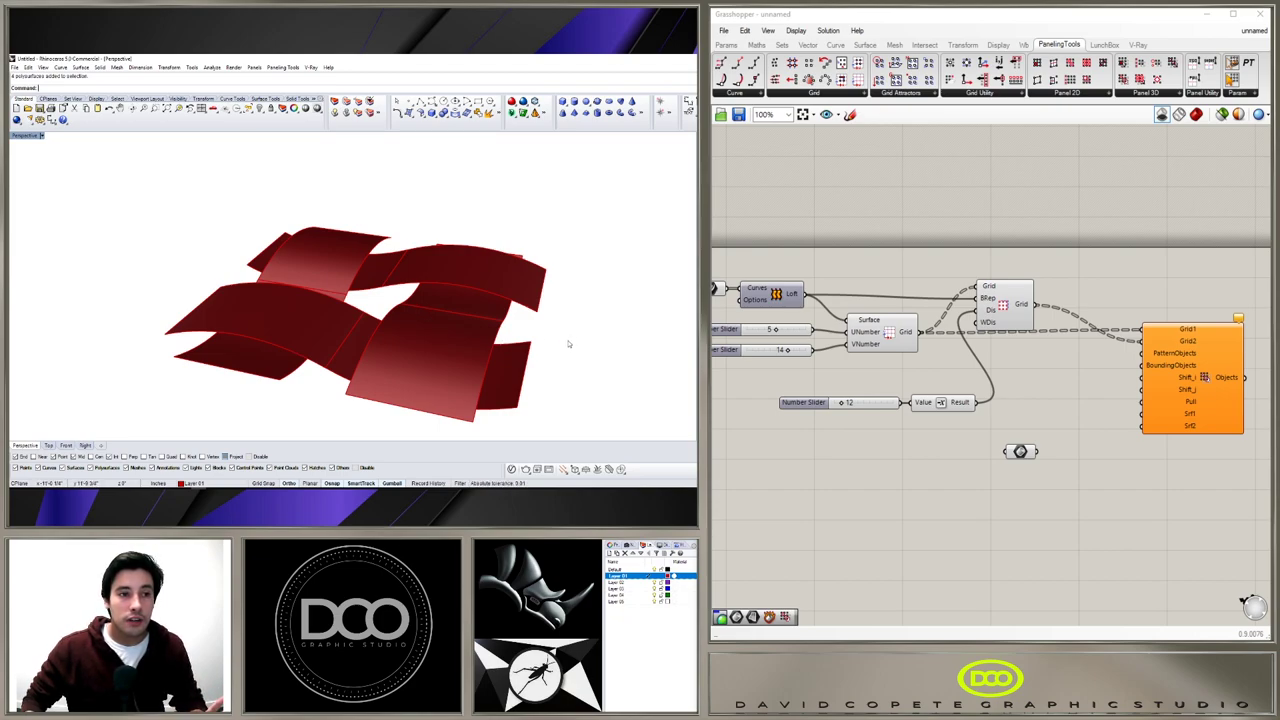
pyautogui.moveTo(557, 326); pyautogui.dragTo(567, 351, button='right')
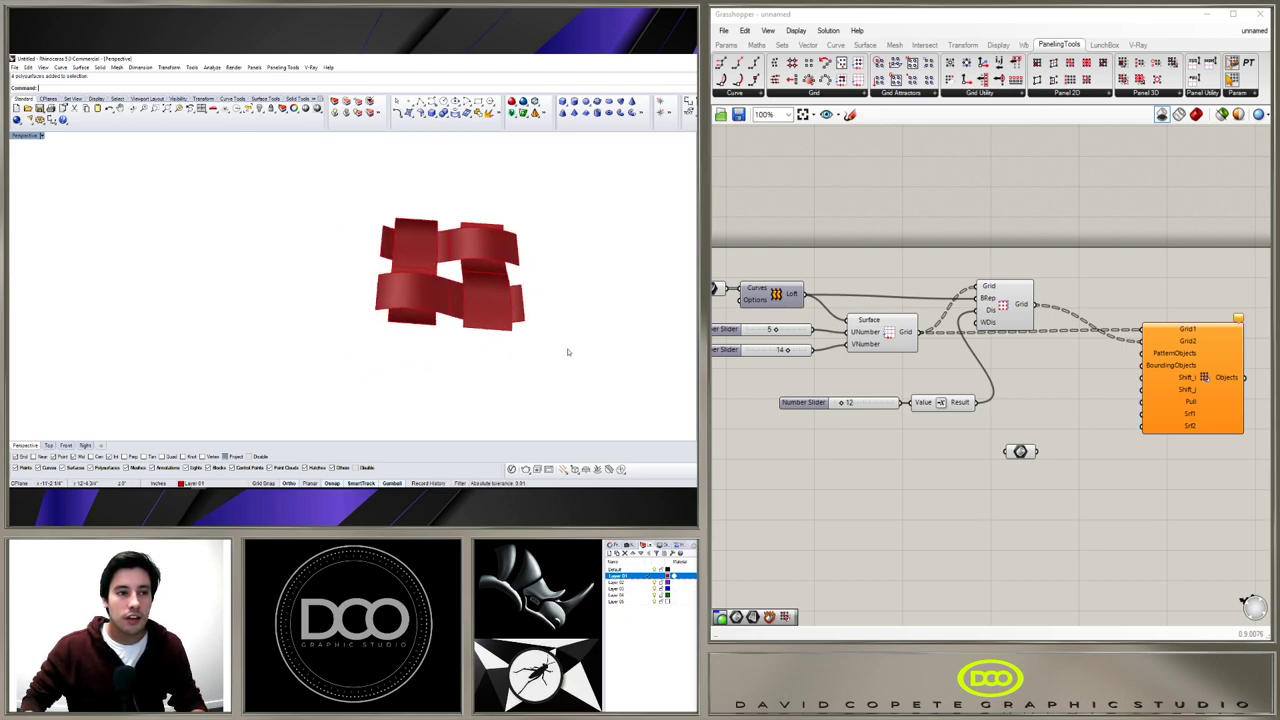
# Select all four woven strips and place a copy of the set beside the original.
pyautogui.moveTo(356, 184); pyautogui.dragTo(360, 188)
pyautogui.keyDown('shift'); pyautogui.moveTo(479, 264); pyautogui.dragTo(391, 260, button='right'); pyautogui.keyUp('shift')
pyautogui.scroll(-3, 391, 260)
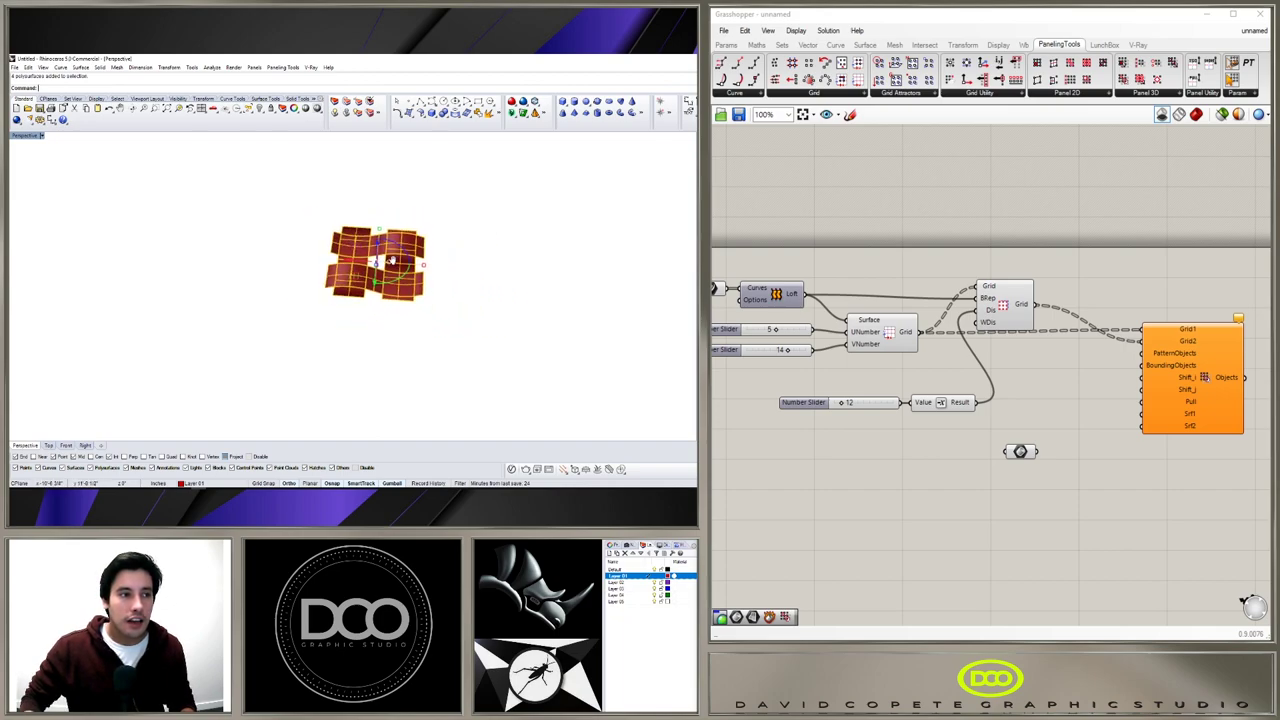
pyautogui.press('alt')
pyautogui.moveTo(358, 282); pyautogui.dragTo(487, 286)
pyautogui.scroll(3, 546, 331)
pyautogui.moveTo(546, 331); pyautogui.dragTo(578, 306, button='right')
pyautogui.keyDown('shift'); pyautogui.moveTo(578, 306); pyautogui.dragTo(428, 336, button='right'); pyautogui.keyUp('shift')
# Make Layer 02 current and extrude the four copied strip surfaces upward into solids.
pyautogui.click(647, 583)
pyautogui.moveTo(548, 236); pyautogui.dragTo(519, 295, button='right')
pyautogui.scroll(2, 519, 295)
pyautogui.write('E')
pyautogui.press('Down')
pyautogui.press('Return')
pyautogui.moveTo(280, 193); pyautogui.dragTo(280, 193)
pyautogui.press('Return')
pyautogui.moveTo(562, 299); pyautogui.dragTo(597, 262, button='right')
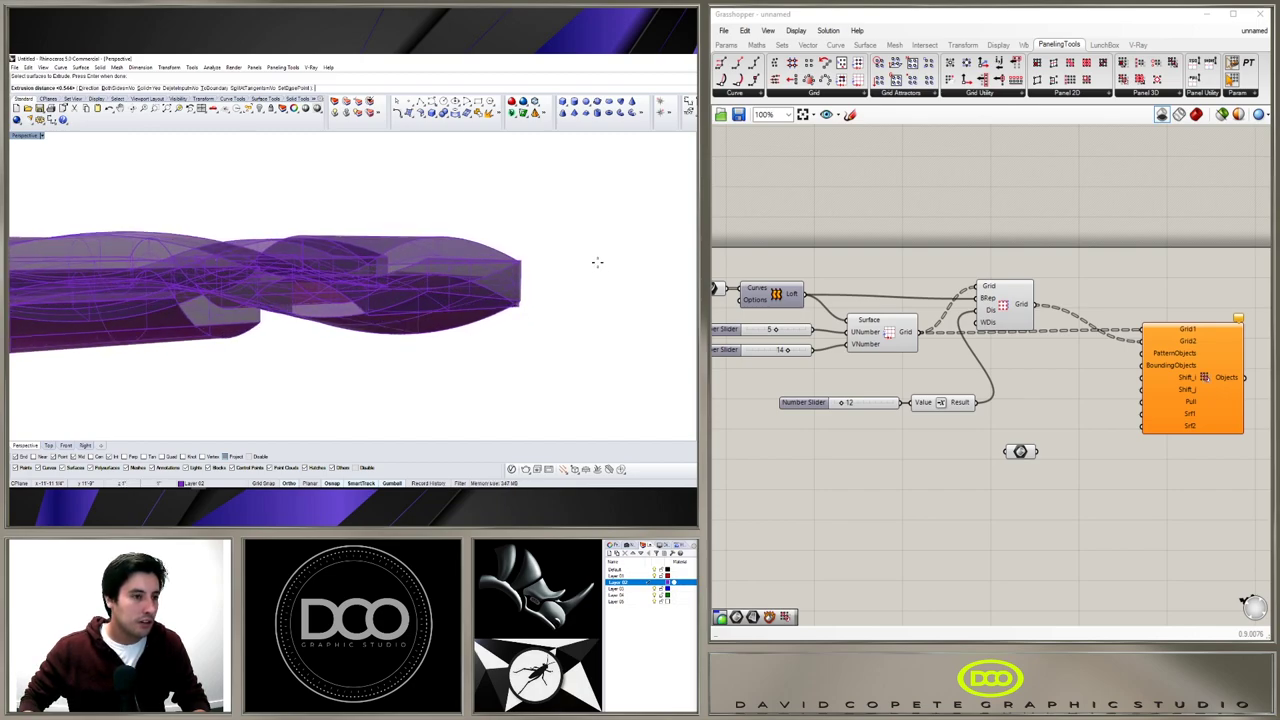
pyautogui.press('Return')
pyautogui.moveTo(583, 261); pyautogui.dragTo(262, 279, button='right')
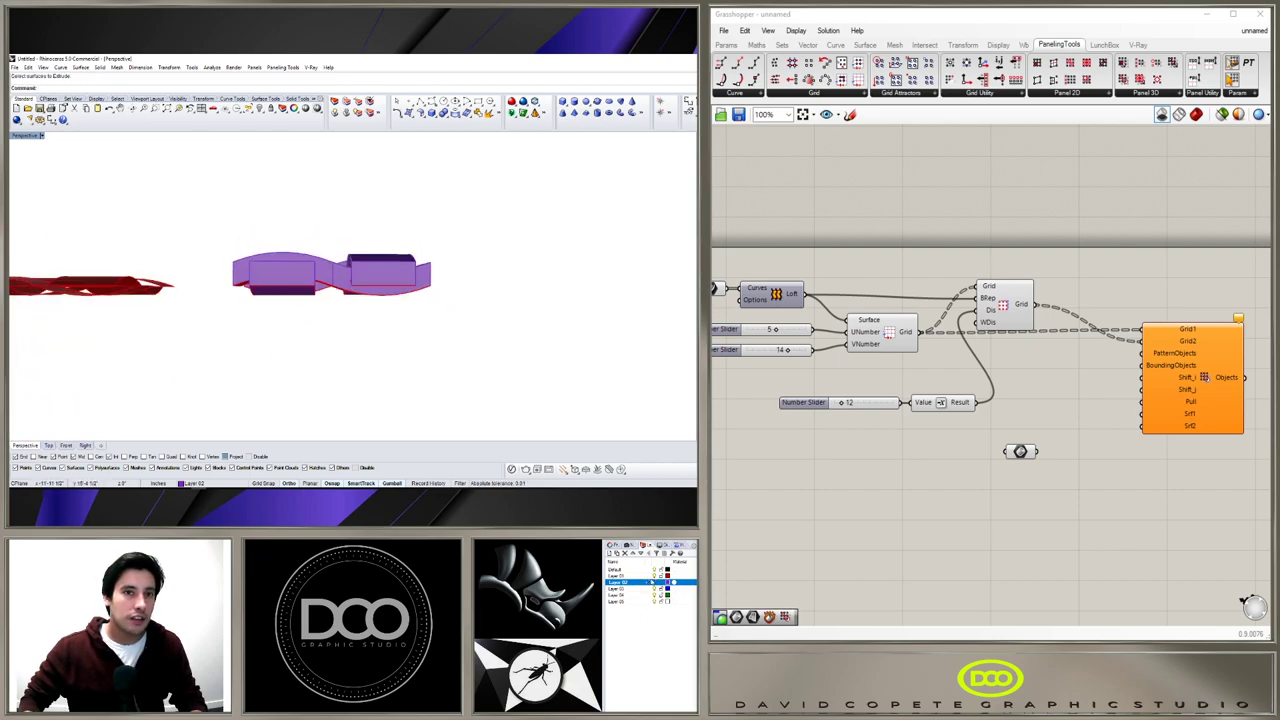
pyautogui.moveTo(224, 224); pyautogui.dragTo(446, 324)
pyautogui.moveTo(491, 343); pyautogui.dragTo(430, 300, button='right')
pyautogui.keyDown('ctrl'); pyautogui.click(308, 289); pyautogui.keyUp('ctrl')
pyautogui.keyDown('ctrl'); pyautogui.click(285, 250); pyautogui.keyUp('ctrl')
pyautogui.keyDown('ctrl'); pyautogui.click(248, 256); pyautogui.keyUp('ctrl')
pyautogui.click(638, 194)
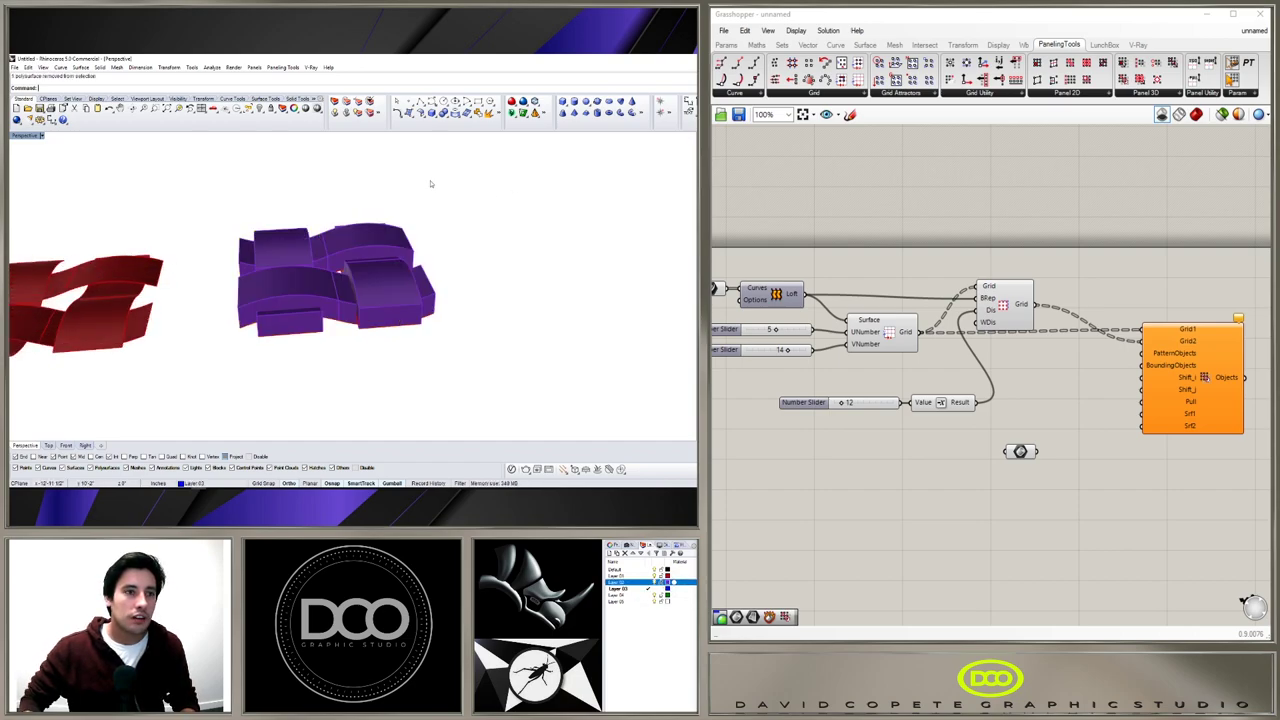
# Select the four base surfaces beneath the extruded solids and delete them.
pyautogui.moveTo(231, 194); pyautogui.dragTo(444, 326)
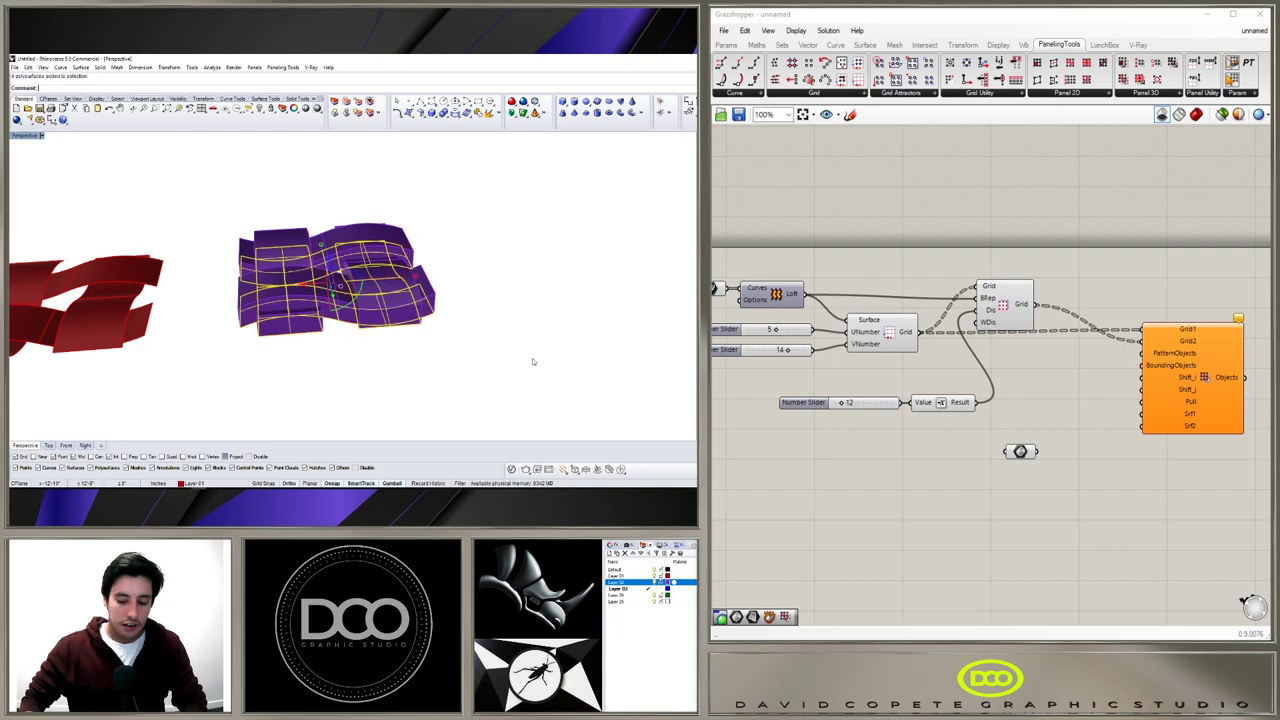
pyautogui.press('Delete')
pyautogui.moveTo(523, 249); pyautogui.dragTo(504, 283, button='right')
# Select all the extruded woven solids and combine them with BooleanUnion.
pyautogui.moveTo(494, 414); pyautogui.dragTo(369, 303)
pyautogui.moveTo(243, 186); pyautogui.dragTo(245, 190)
pyautogui.scroll(4, 248, 196)
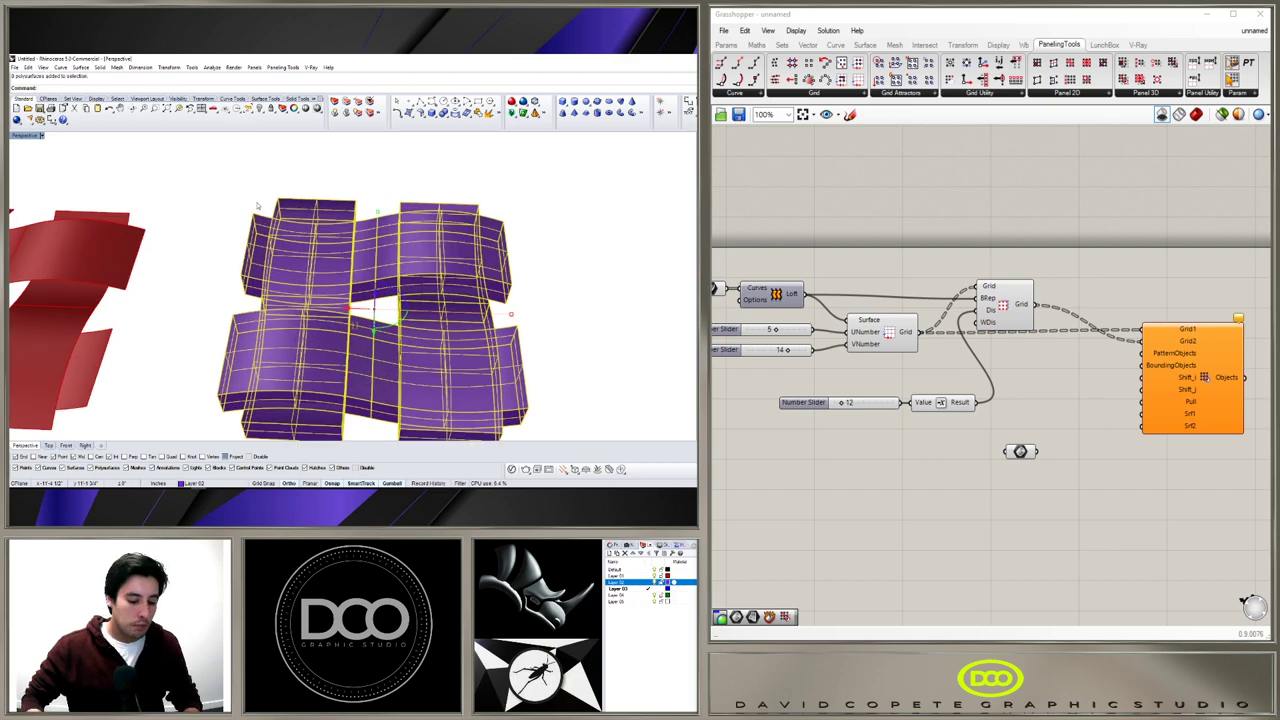
pyautogui.write('BooleanUnion')
pyautogui.press('Return')
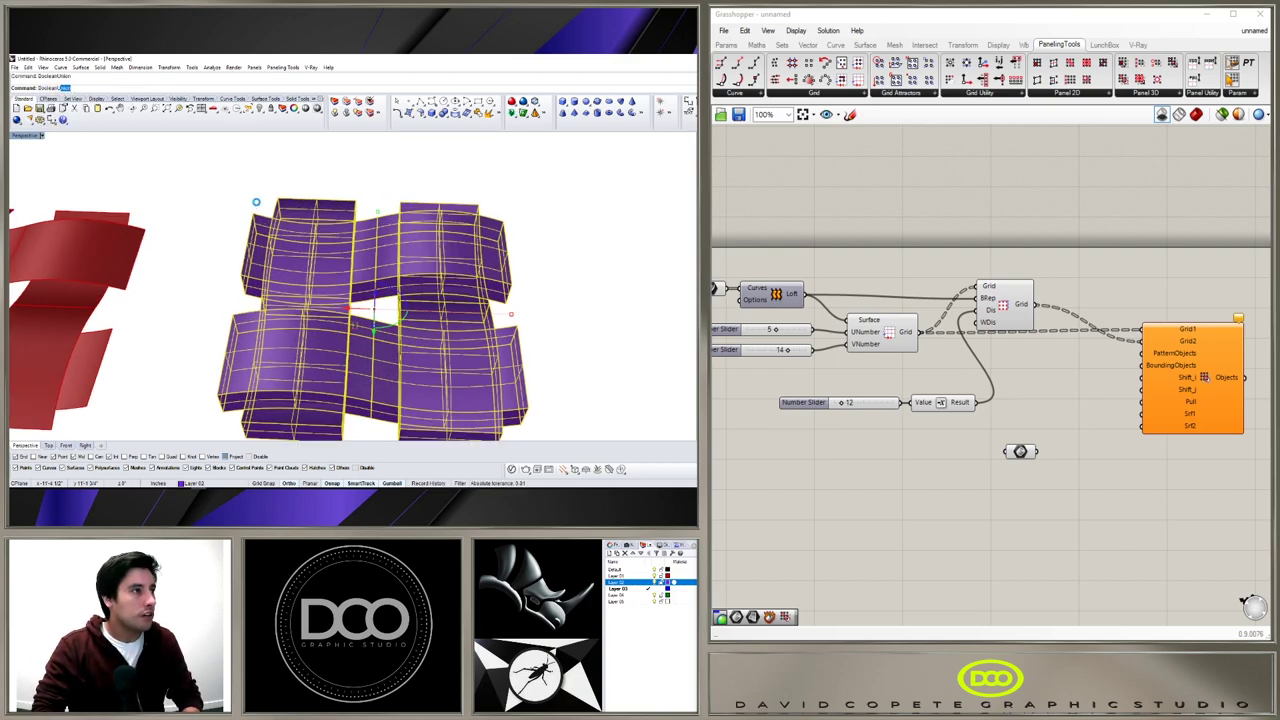
# Select the united woven solid and merge its coplanar faces.
pyautogui.click(320, 237)
pyautogui.moveTo(320, 237); pyautogui.dragTo(407, 293, button='right')
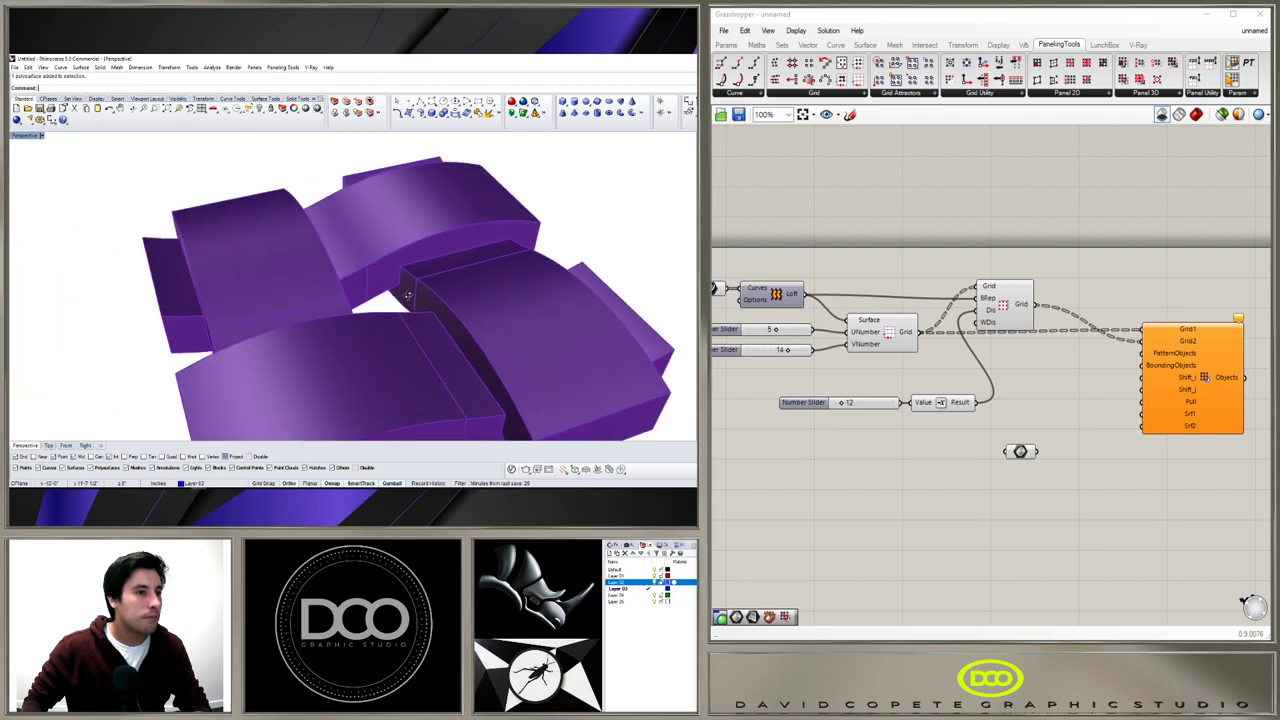
pyautogui.click(404, 270)
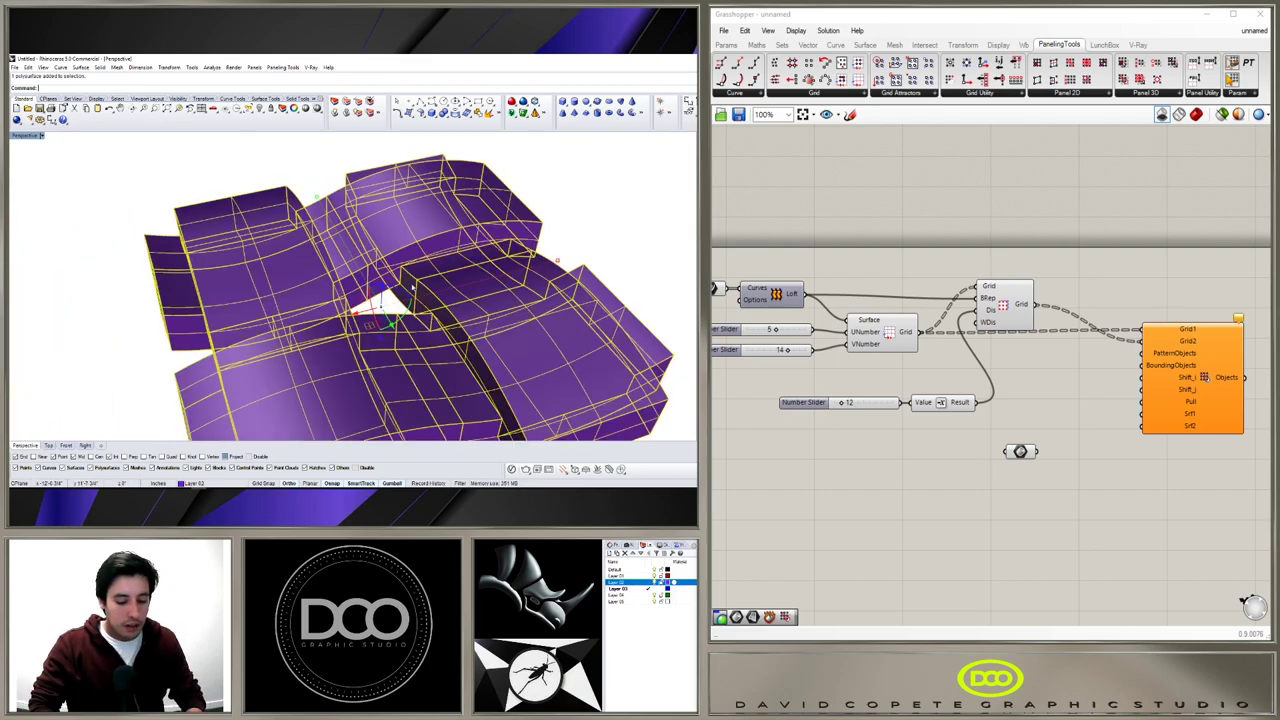
pyautogui.write('Merge')
pyautogui.press('Return')
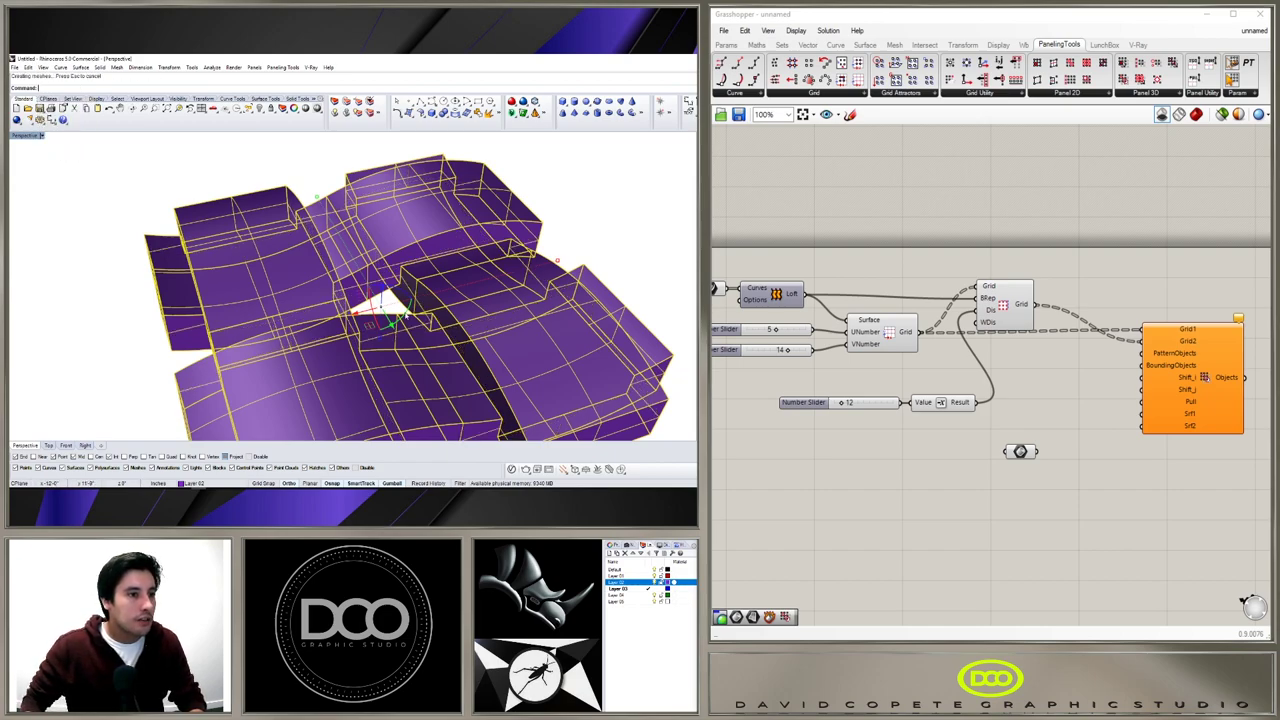
pyautogui.moveTo(434, 318); pyautogui.dragTo(322, 320, button='right')
# Rename the woven solid's layer as WOVENSECTION and set its layer colour to Black.
pyautogui.click(327, 240)
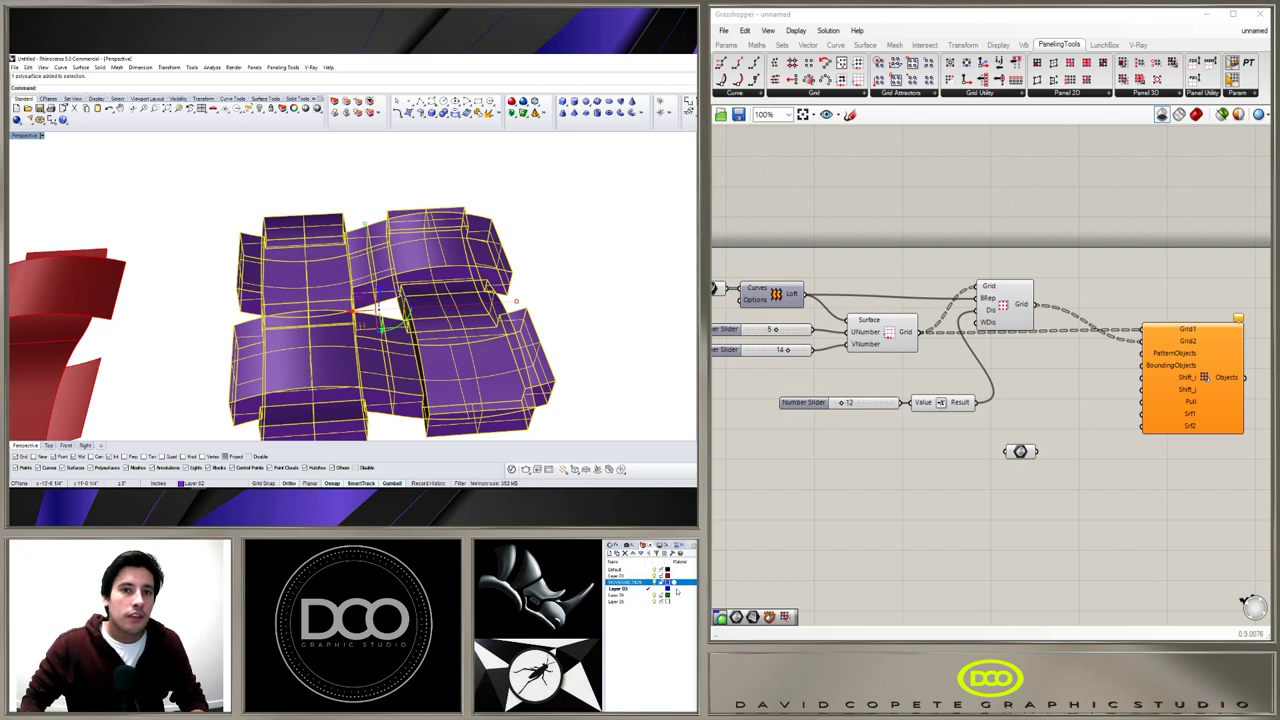
pyautogui.click(668, 582)
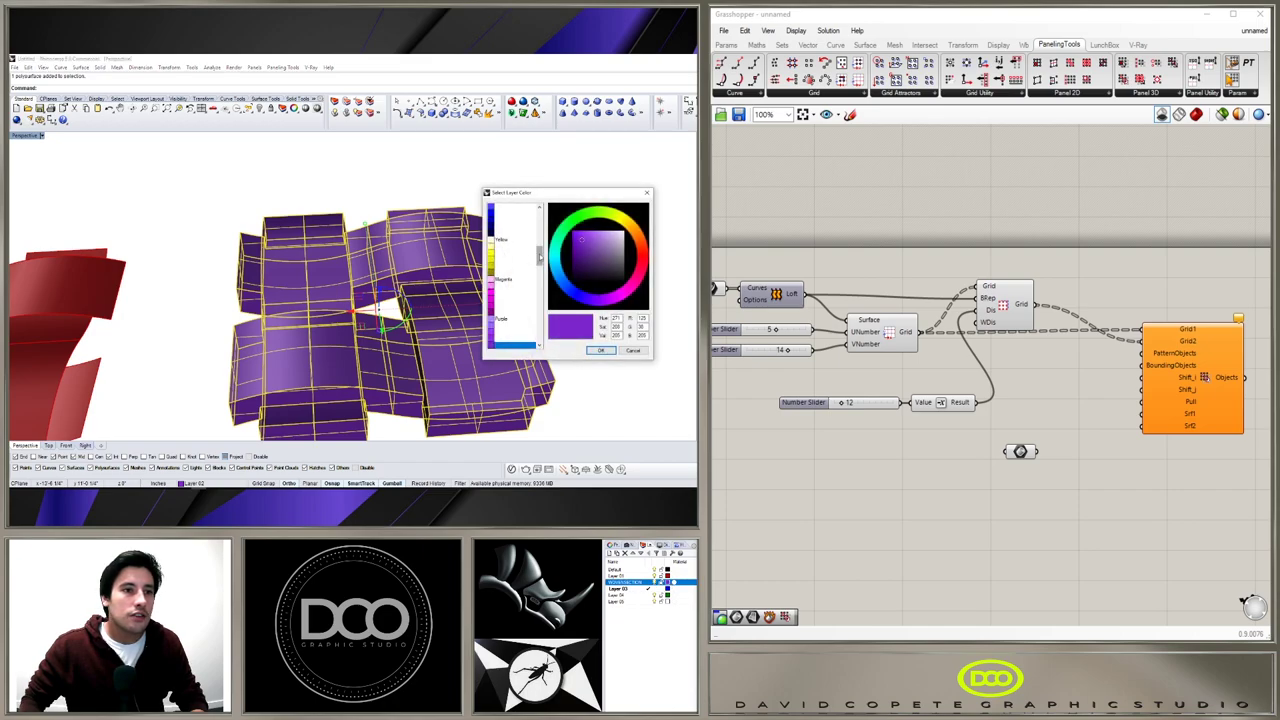
pyautogui.moveTo(541, 257); pyautogui.dragTo(544, 217)
pyautogui.click(500, 233)
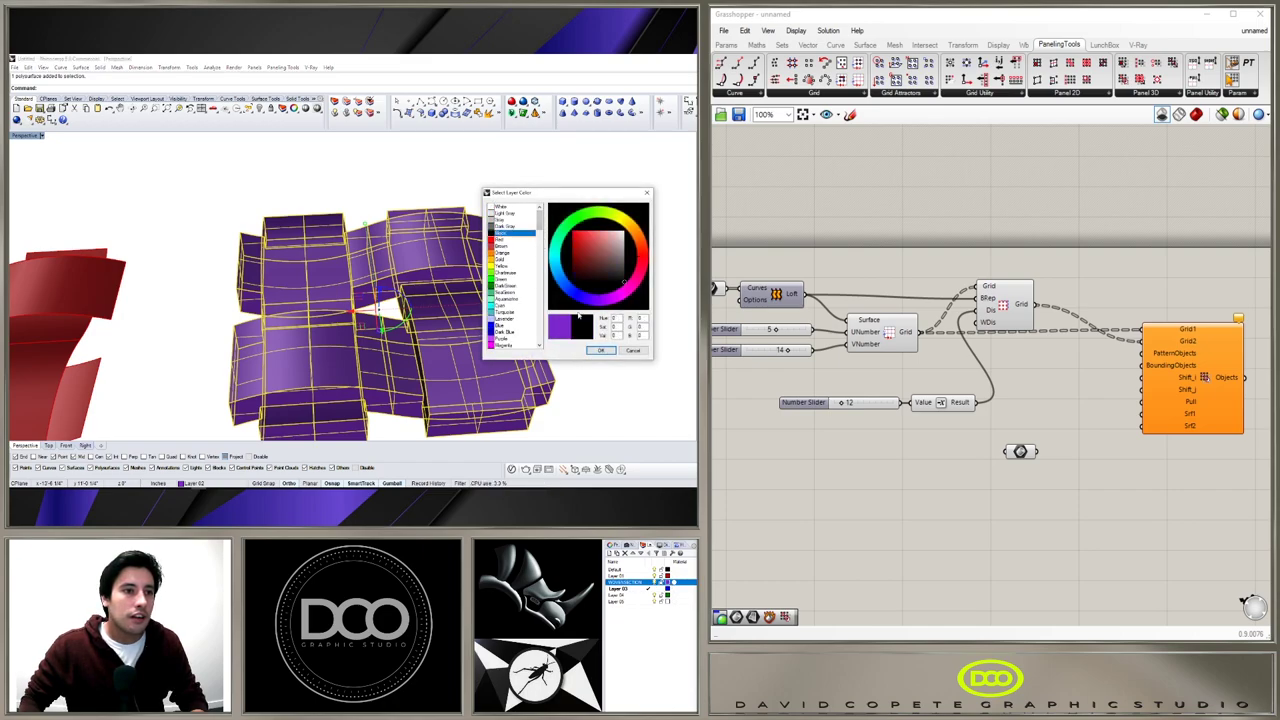
pyautogui.click(602, 350)
pyautogui.click(575, 278)
pyautogui.scroll(-6, 562, 280)
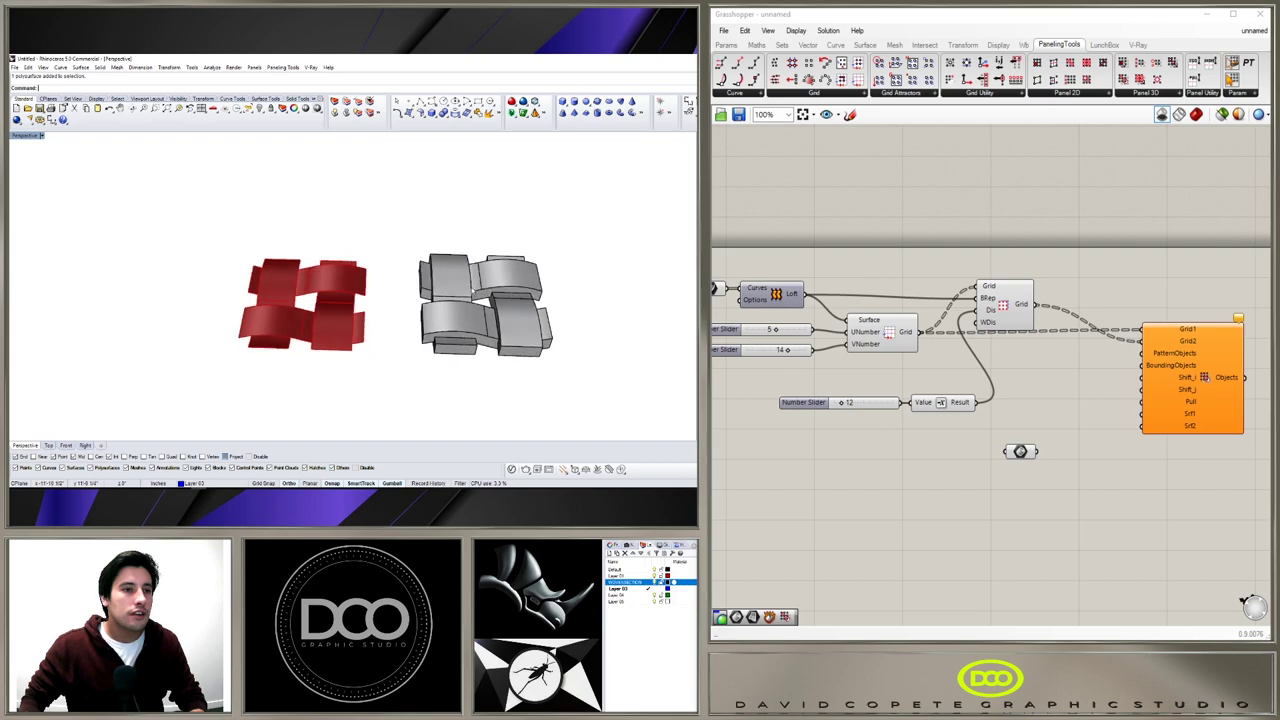
pyautogui.scroll(2, 531, 300)
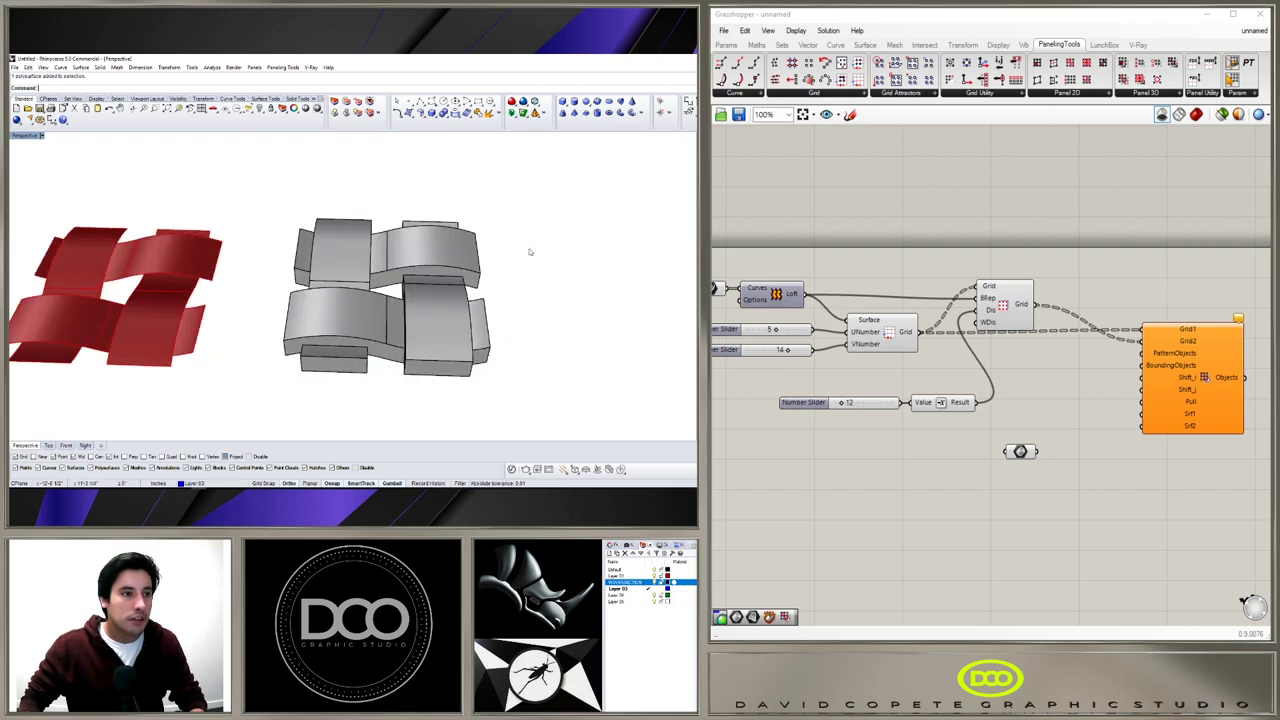
# Turn on the shaded Grasshopper preview to show the grid points along with the modelled modules.
pyautogui.scroll(-5, 450, 285)
pyautogui.scroll(2, 503, 281)
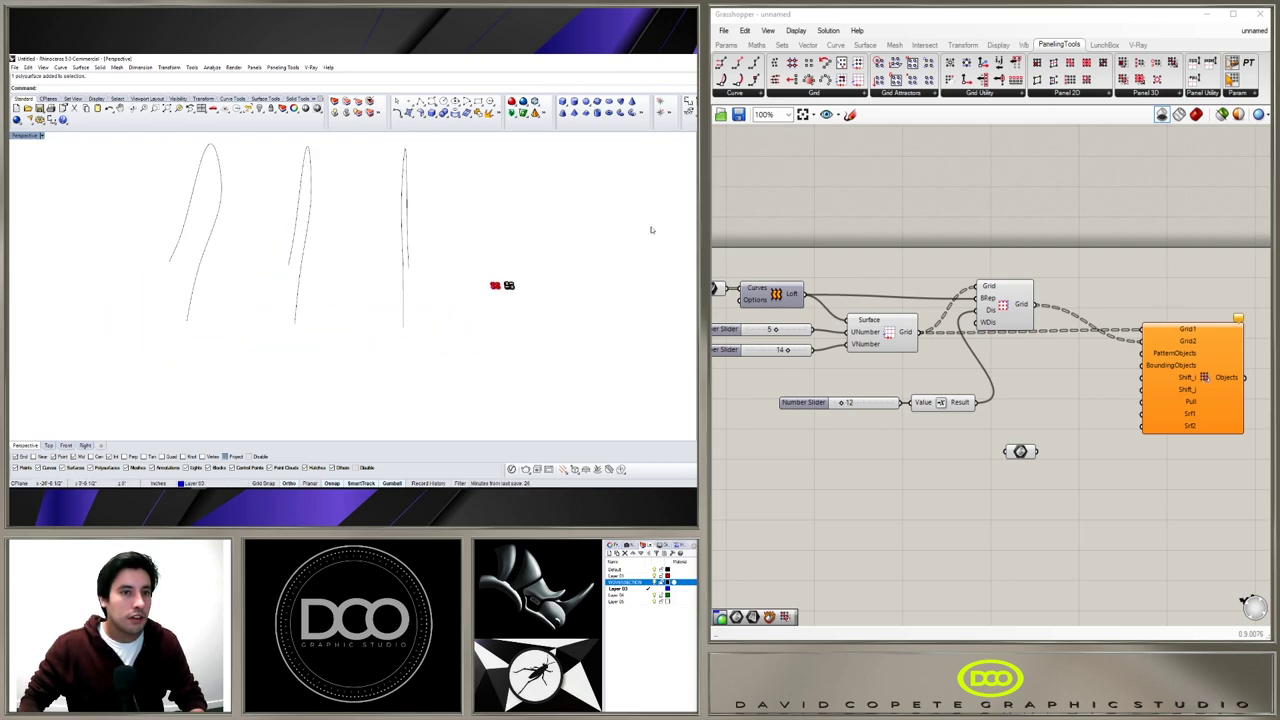
pyautogui.click(1196, 114)
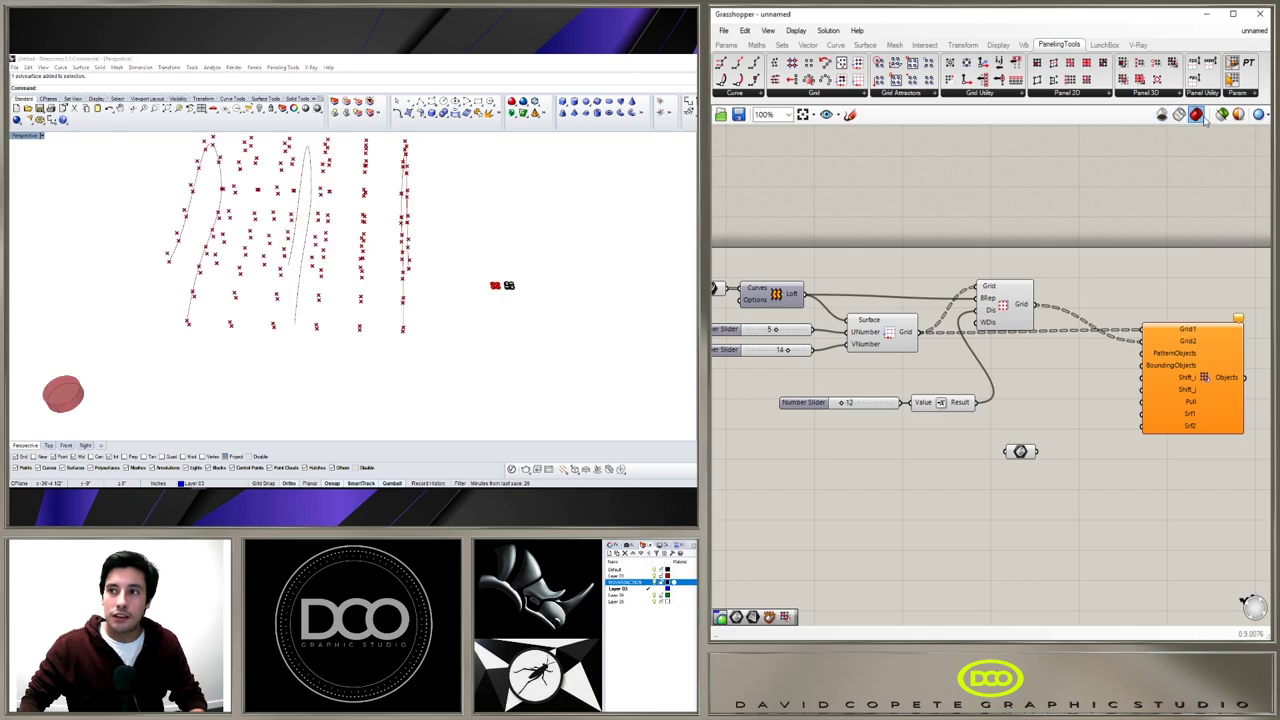
pyautogui.scroll(4, 520, 293)
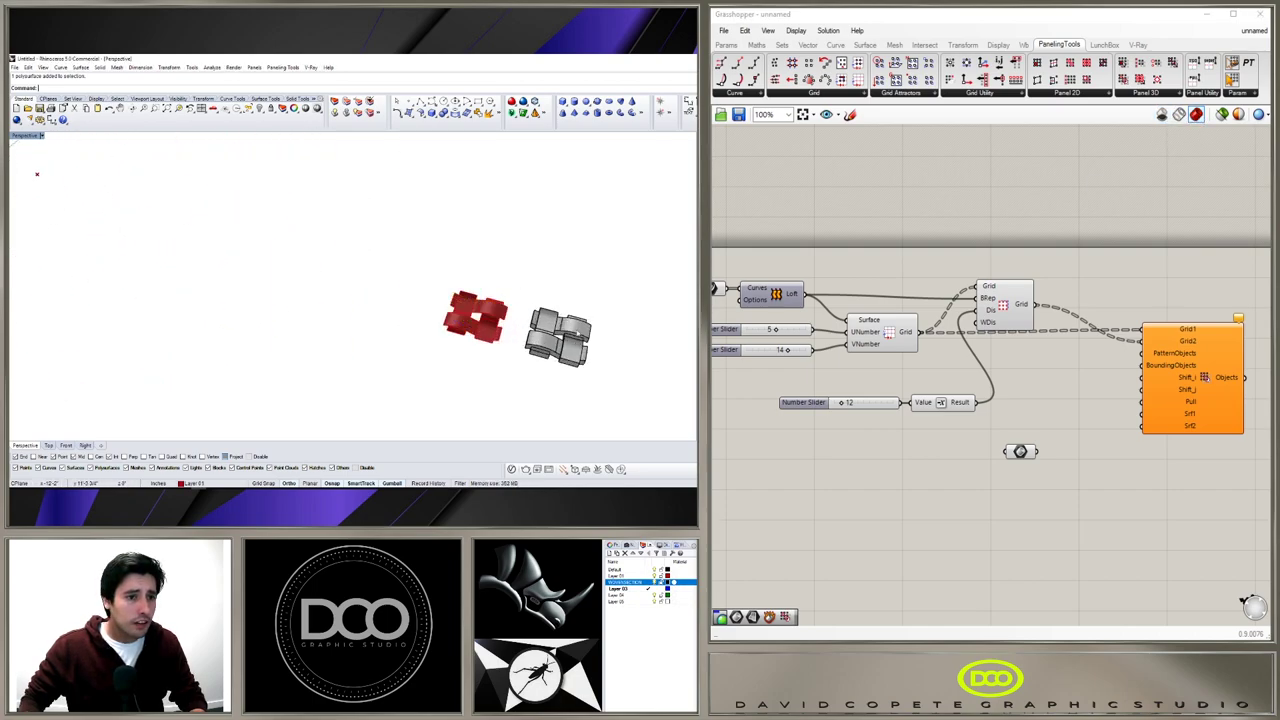
pyautogui.click(533, 283)
pyautogui.scroll(-5, 515, 278)
pyautogui.moveTo(449, 294); pyautogui.dragTo(443, 284, button='right')
pyautogui.scroll(-7, 410, 320)
pyautogui.moveTo(345, 325); pyautogui.dragTo(491, 337, button='right')
pyautogui.scroll(5, 487, 333)
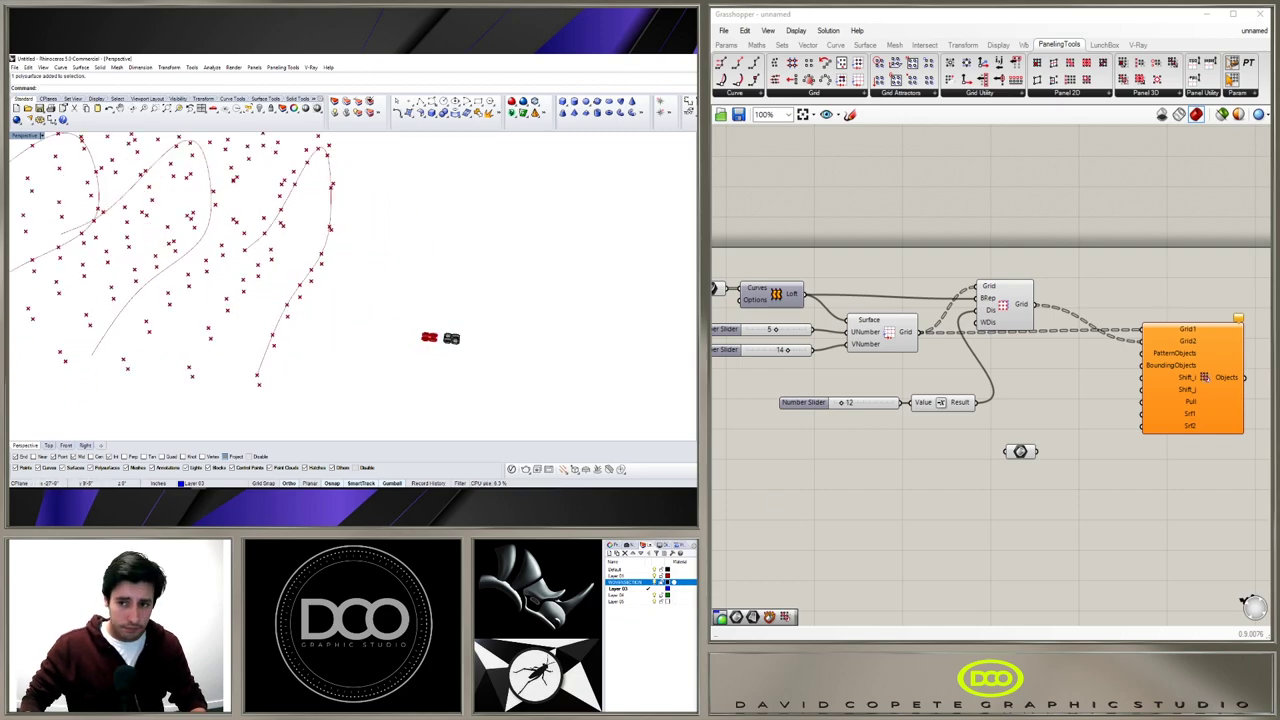
# Assign the solid woven module to the Brep parameter and connect it to the morph component's PatternObjects input.
pyautogui.moveTo(1024, 455); pyautogui.dragTo(1016, 443)
pyautogui.scroll(4, 421, 352)
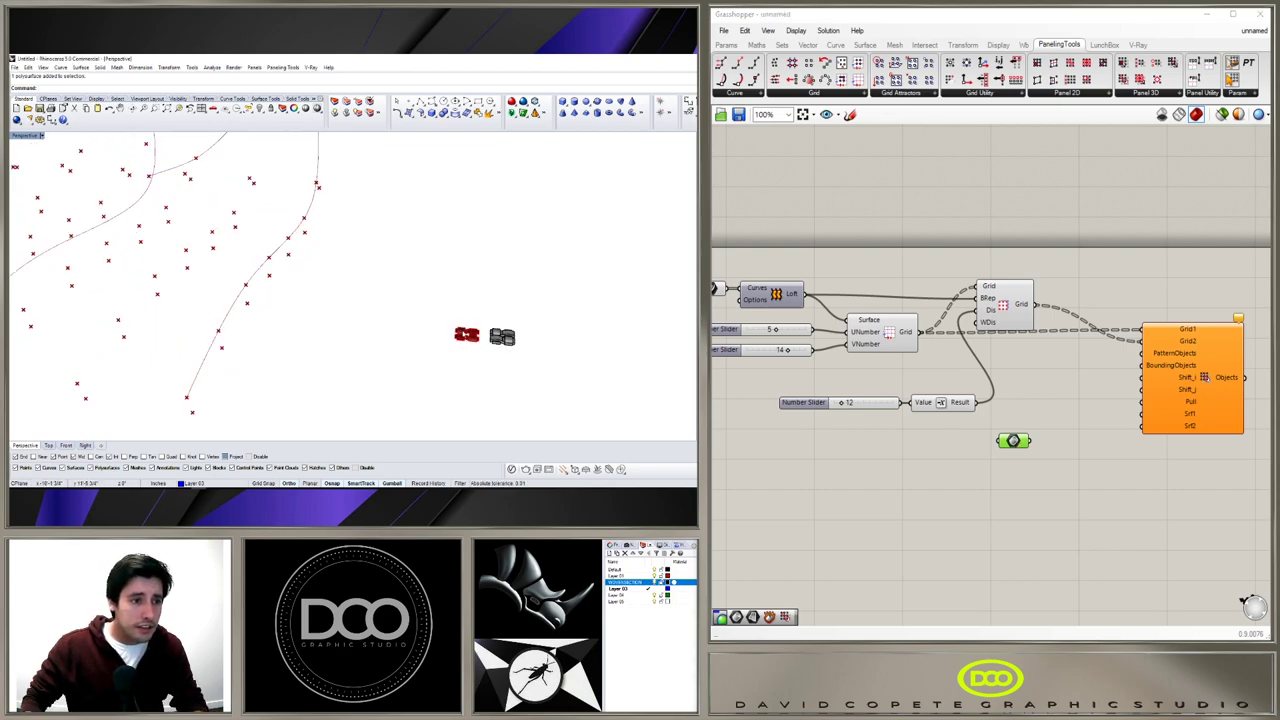
pyautogui.click(502, 337)
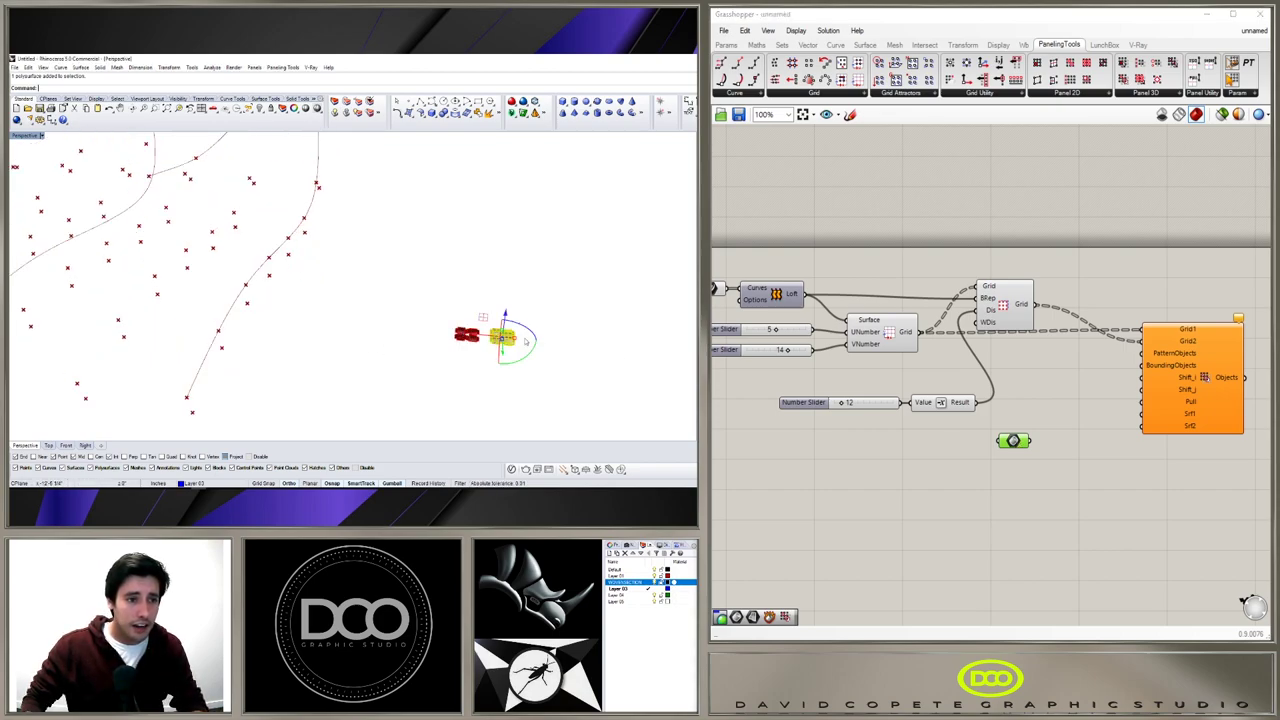
pyautogui.rightClick(1012, 442)
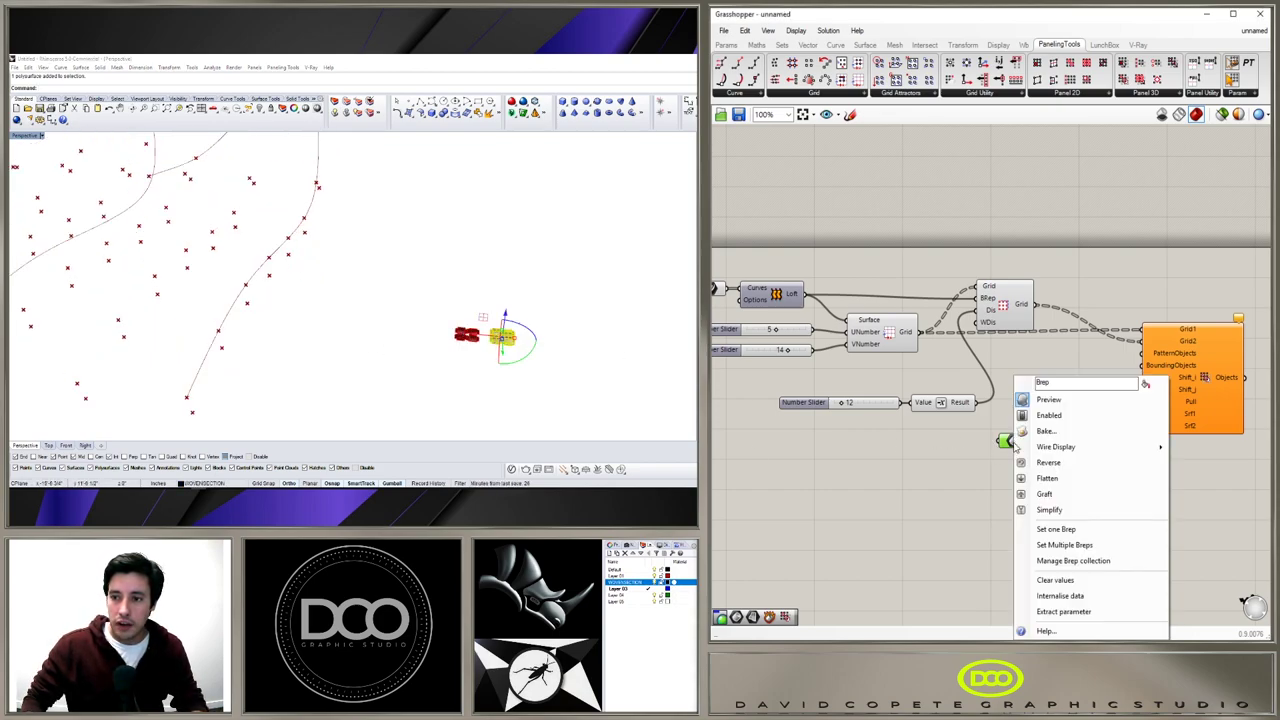
pyautogui.click(1052, 530)
pyautogui.moveTo(1018, 450); pyautogui.dragTo(1147, 367)
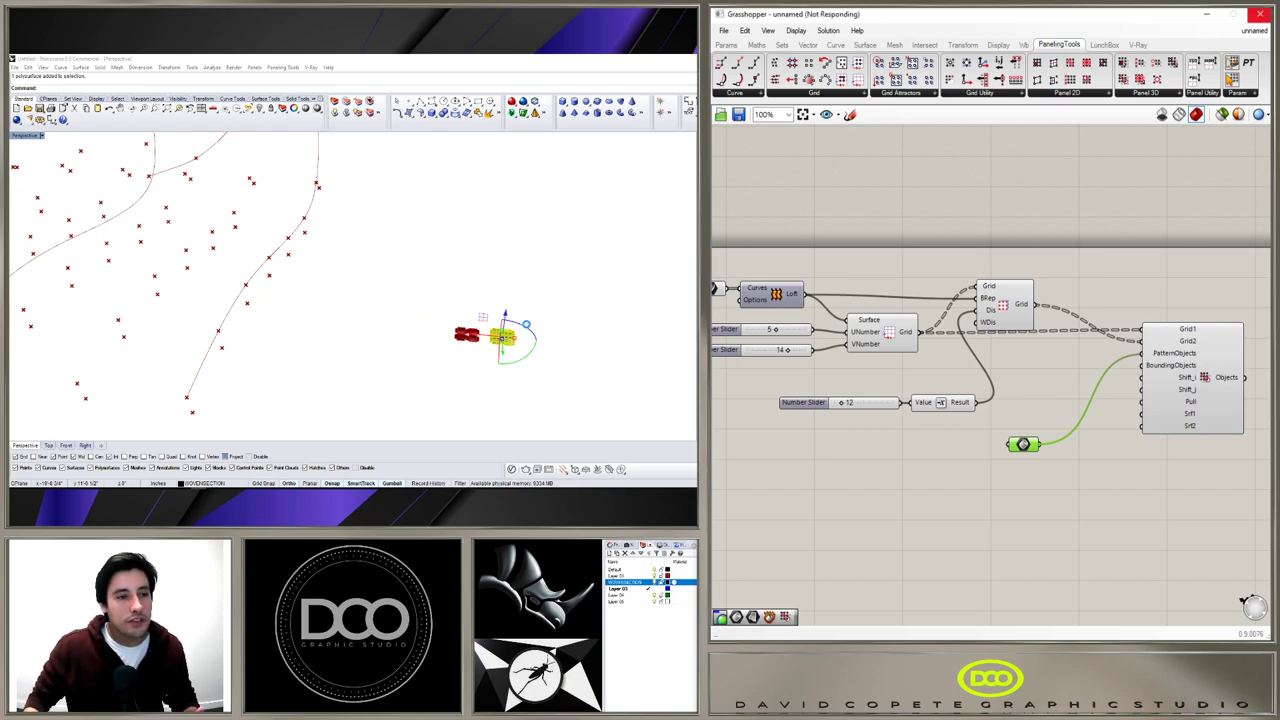
# Examine the woven modules morphed across the curved lofted surface from several angles.
pyautogui.scroll(-3, 411, 311)
pyautogui.moveTo(411, 311); pyautogui.dragTo(396, 275, button='right')
pyautogui.scroll(-3, 454, 311)
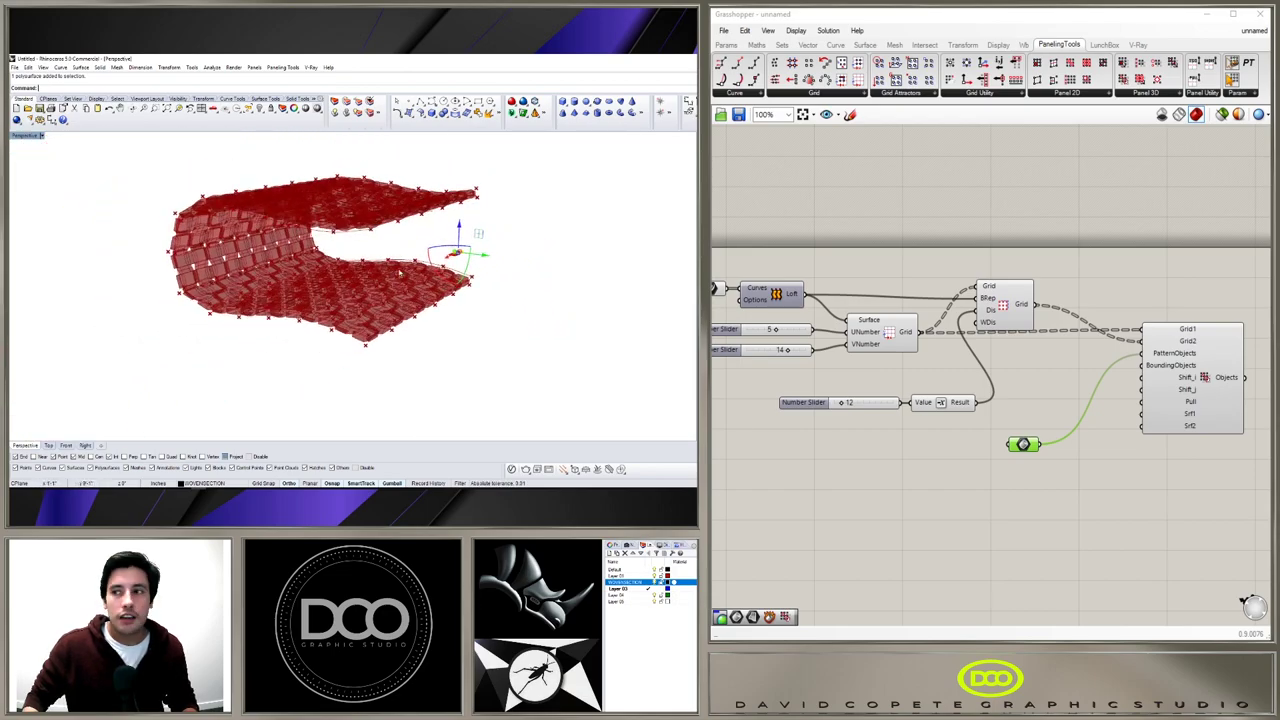
pyautogui.moveTo(371, 190); pyautogui.dragTo(518, 211, button='right')
pyautogui.click(543, 363)
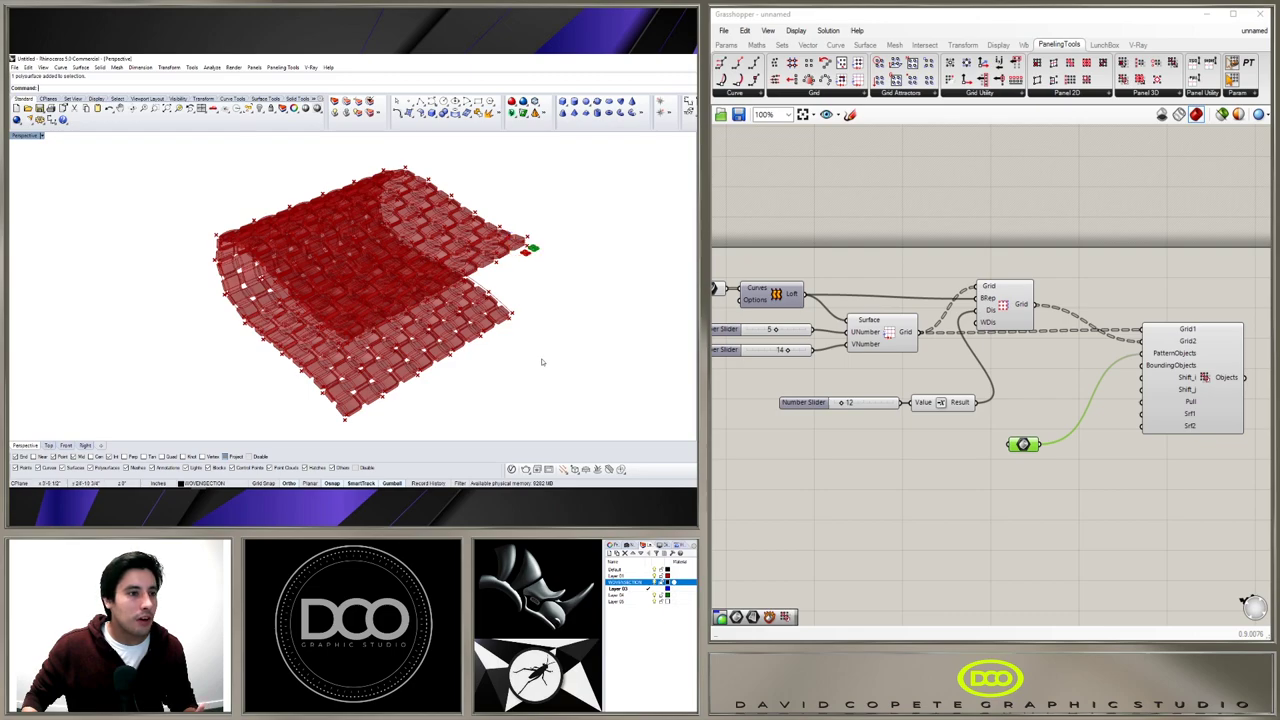
pyautogui.moveTo(422, 287); pyautogui.dragTo(442, 267, button='right')
pyautogui.scroll(2, 442, 267)
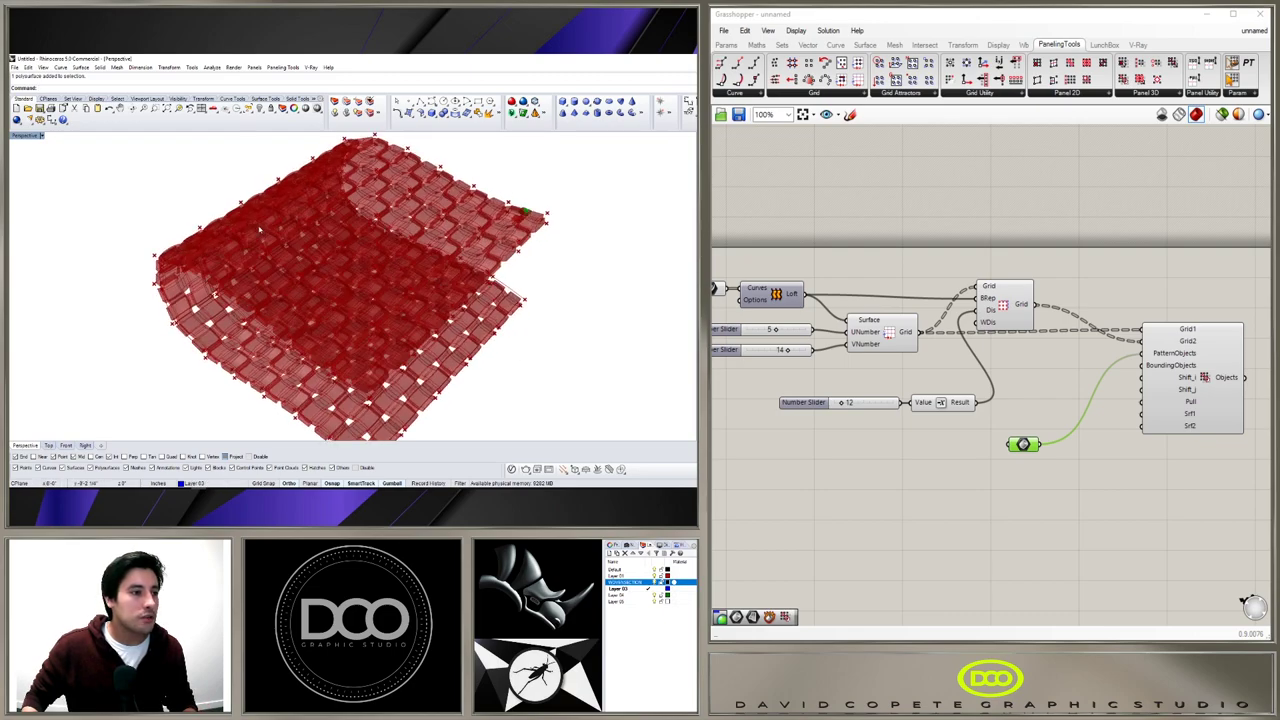
pyautogui.keyDown('shift'); pyautogui.moveTo(529, 266); pyautogui.dragTo(504, 242, button='right'); pyautogui.keyUp('shift')
# Add a Custom Preview component and connect the morph component's Objects output to its Geometry input.
pyautogui.moveTo(1062, 476); pyautogui.dragTo(906, 474, button='right')
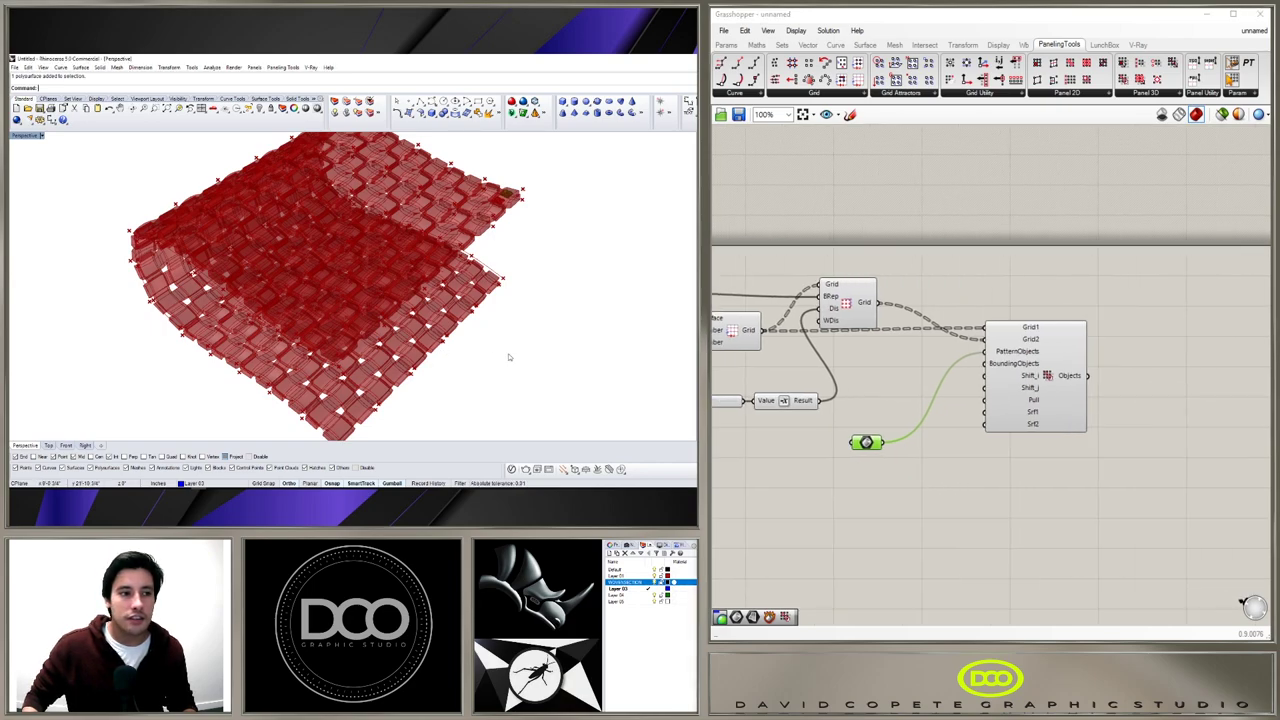
pyautogui.moveTo(1095, 400); pyautogui.dragTo(1051, 384, button='right')
pyautogui.doubleClick(1153, 365)
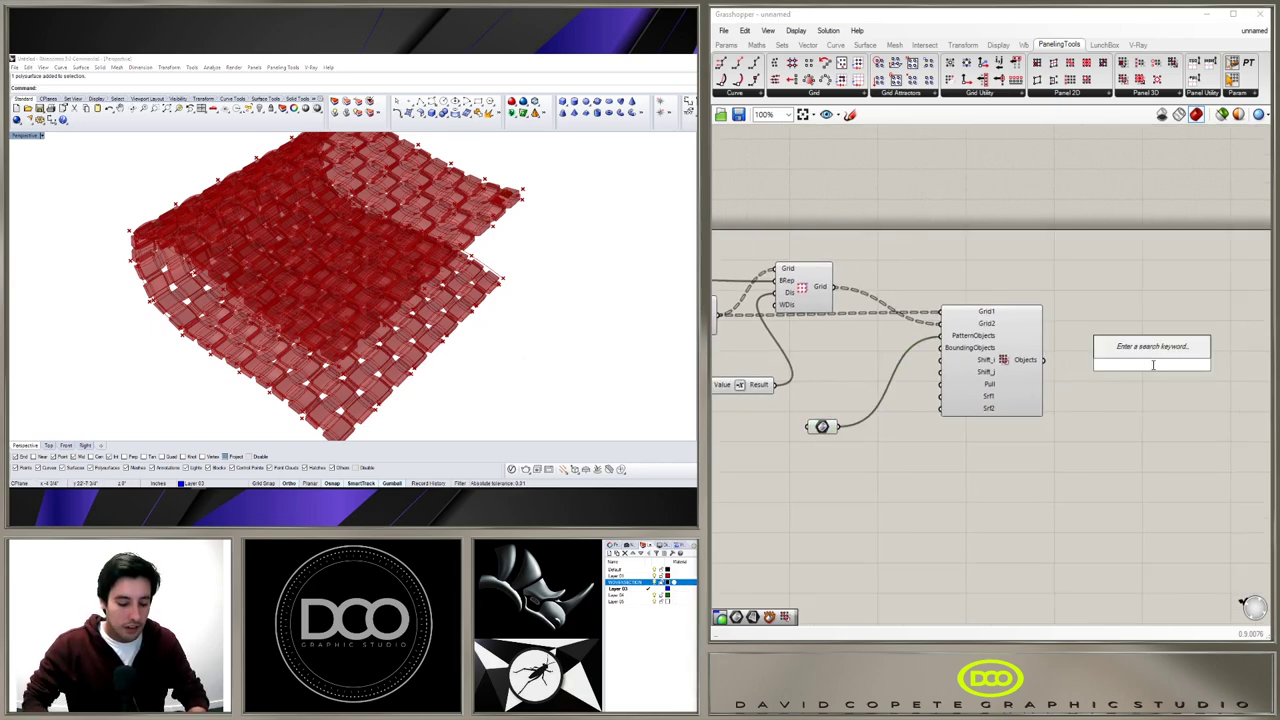
pyautogui.write('CUSTO')
pyautogui.click(1129, 349)
pyautogui.moveTo(1045, 360); pyautogui.dragTo(1143, 400)
pyautogui.click(1114, 497)
pyautogui.moveTo(455, 360)
pyautogui.mouseDown(button='right')
pyautogui.moveTo(480, 317)
pyautogui.moveTo(465, 342)
pyautogui.mouseUp(button='right')
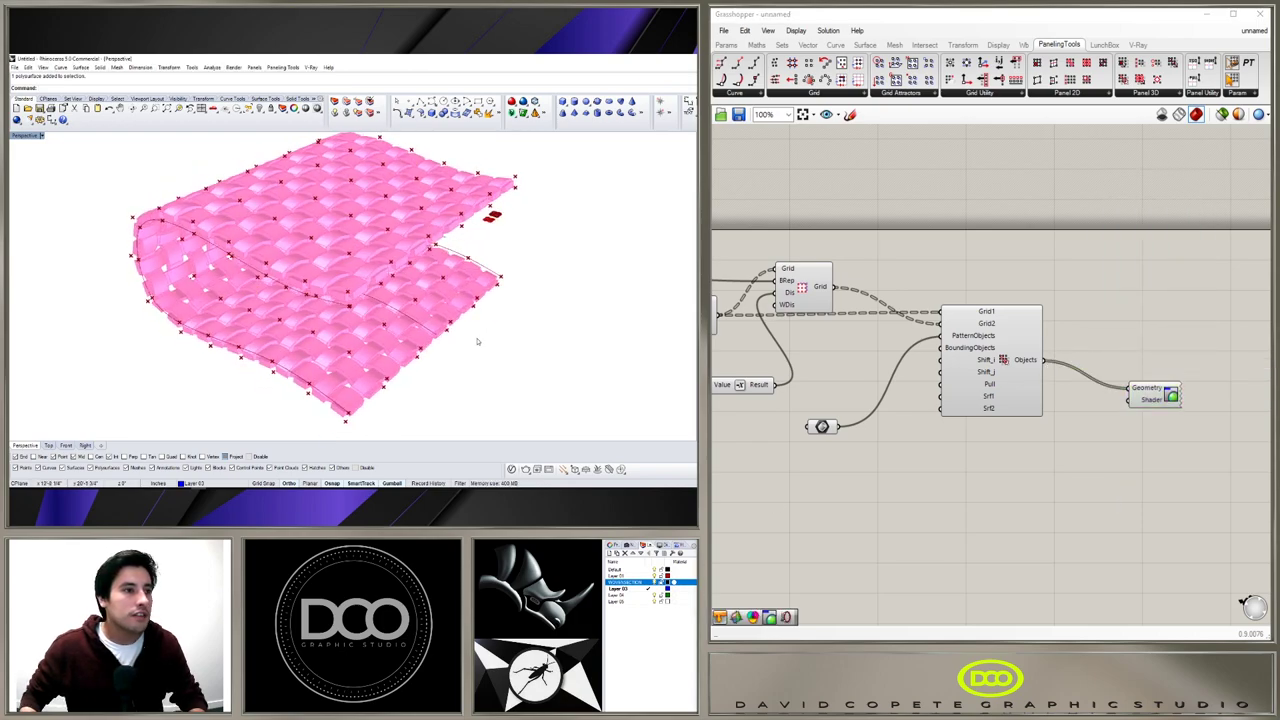
# Add a Colour Swatch, connect it to the Custom Preview's Shader input, and set it to dark grey.
pyautogui.doubleClick(1056, 447)
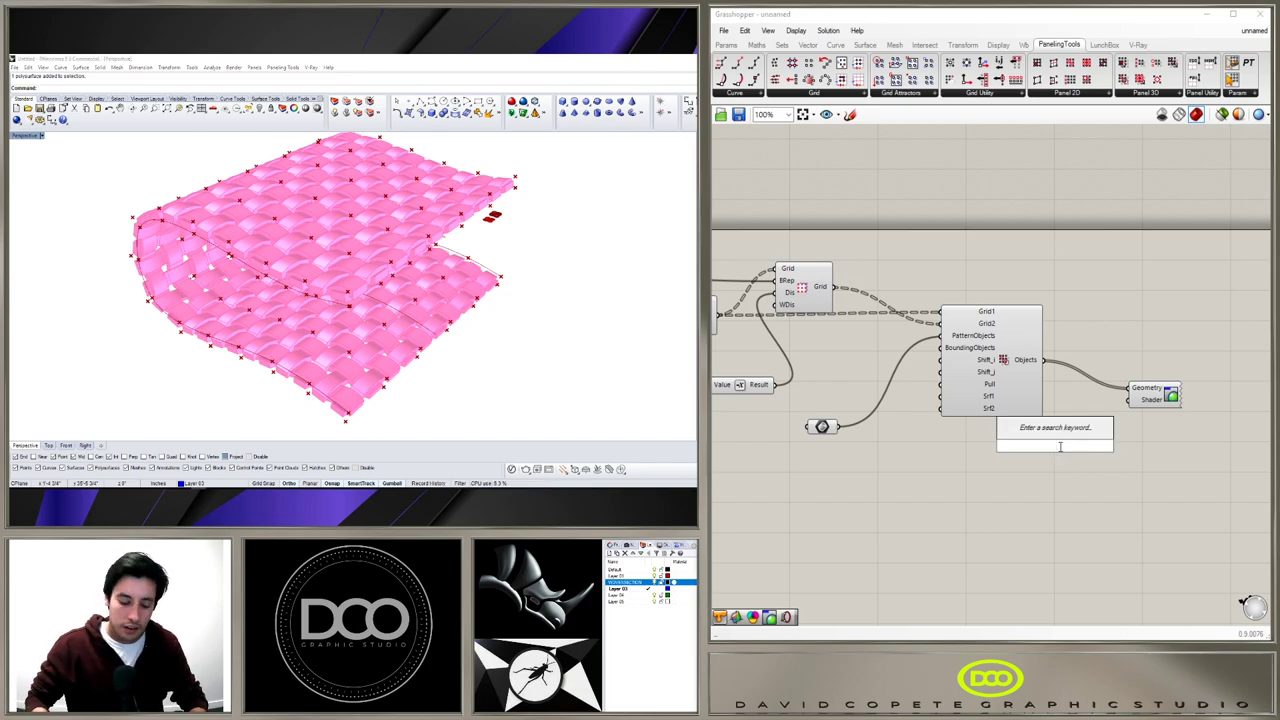
pyautogui.write('SWA')
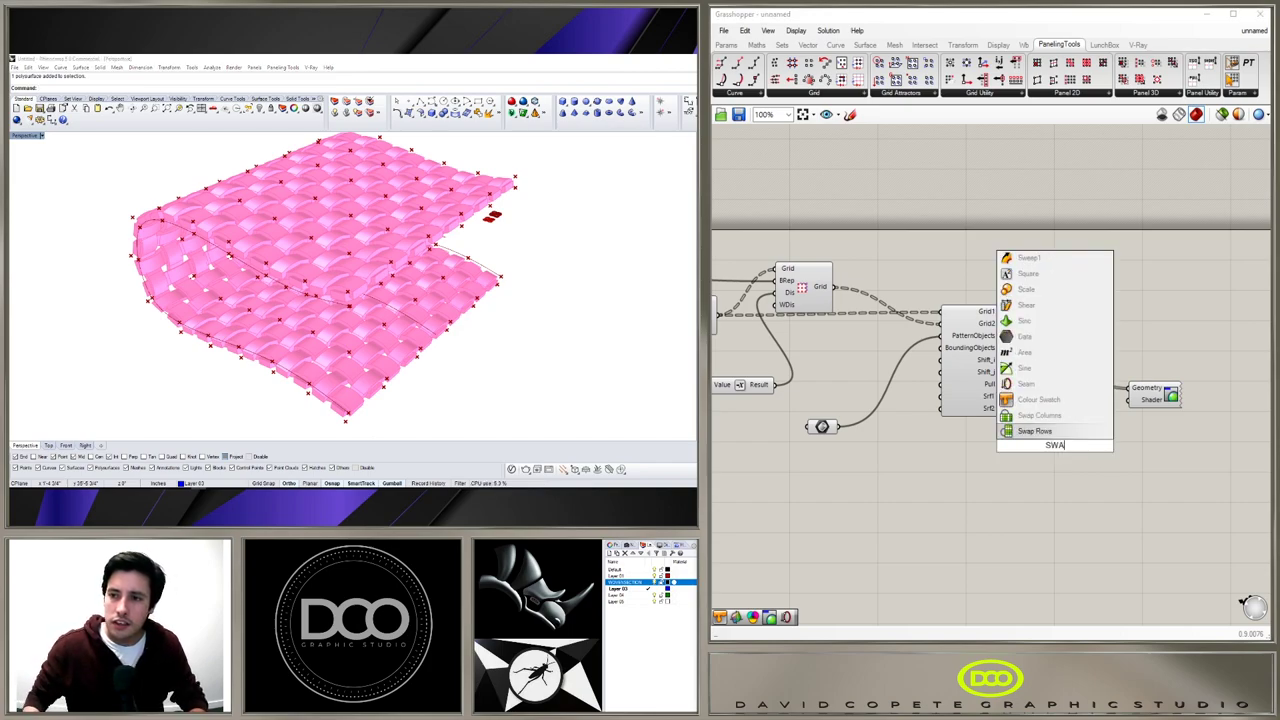
pyautogui.click(1038, 399)
pyautogui.moveTo(1092, 445); pyautogui.dragTo(1133, 413)
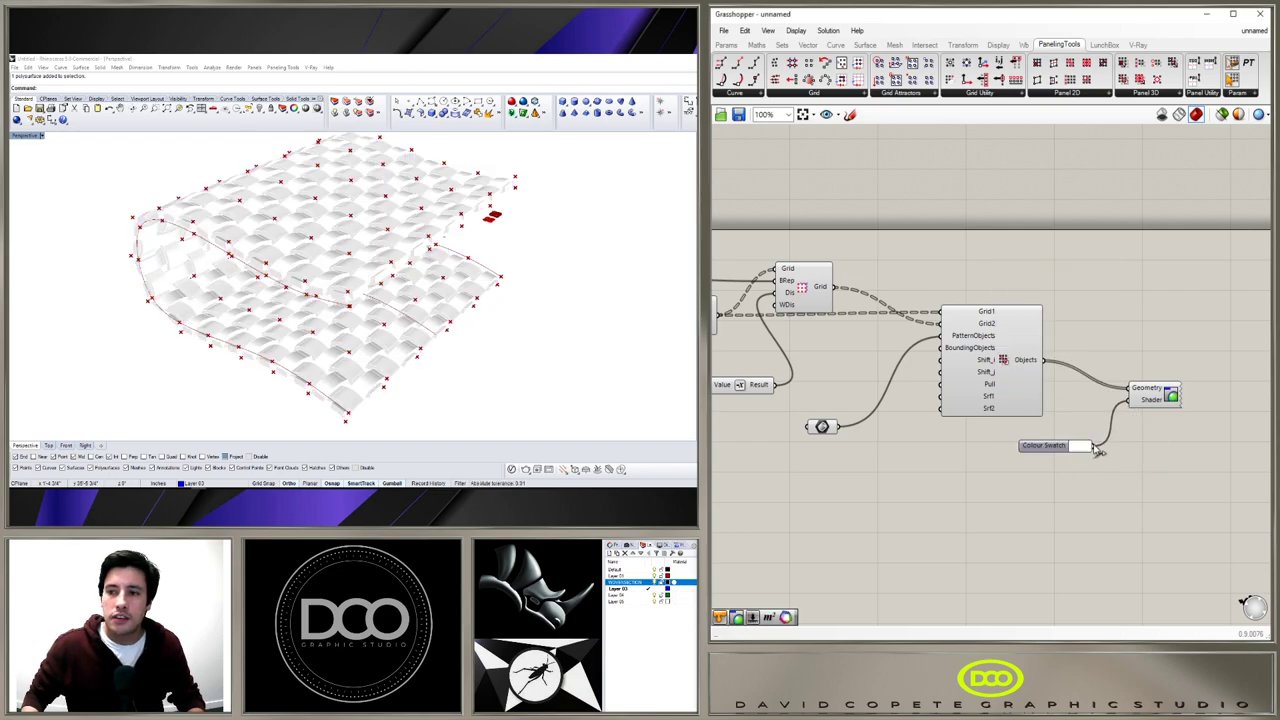
pyautogui.click(1077, 447)
pyautogui.moveTo(1104, 477); pyautogui.dragTo(1221, 549)
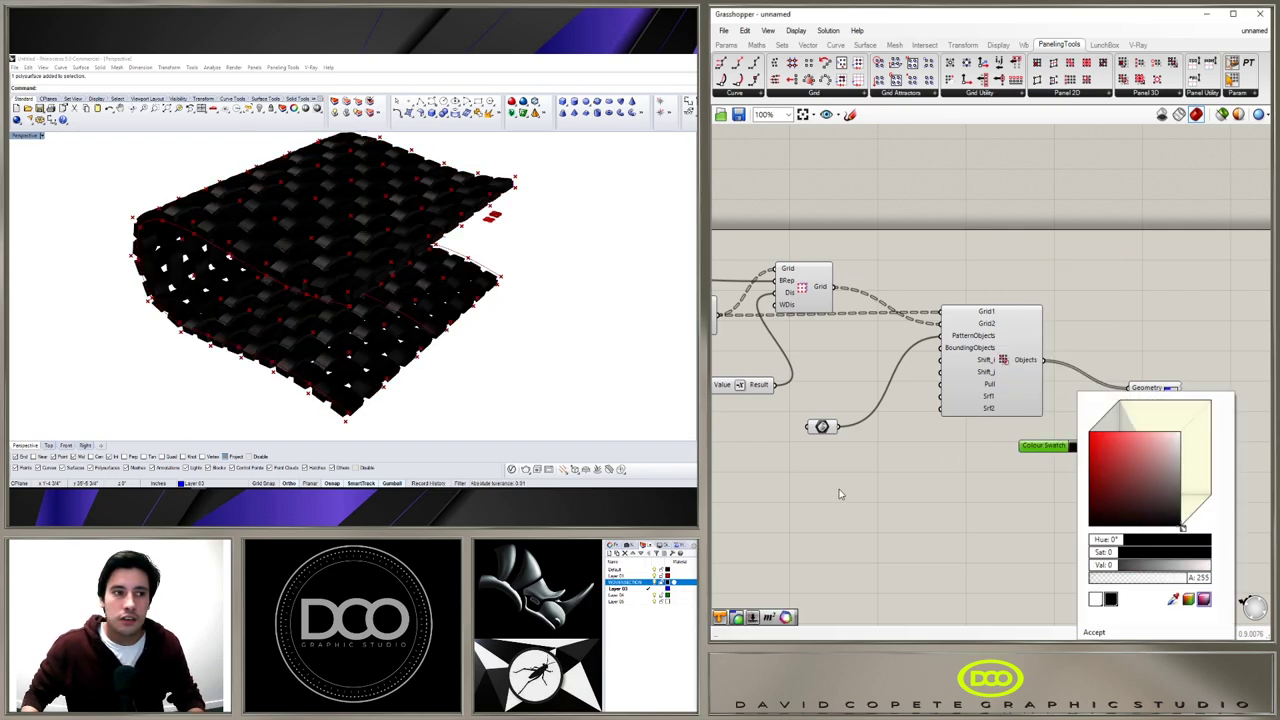
pyautogui.moveTo(1147, 475); pyautogui.dragTo(1182, 490)
pyautogui.click(620, 342)
# Inspect the dark grey woven structure up close and review the Grasshopper definition behind it.
pyautogui.moveTo(513, 302); pyautogui.dragTo(422, 280, button='right')
pyautogui.scroll(3, 425, 275)
pyautogui.moveTo(225, 286); pyautogui.dragTo(203, 285, button='right')
pyautogui.click(1127, 305)
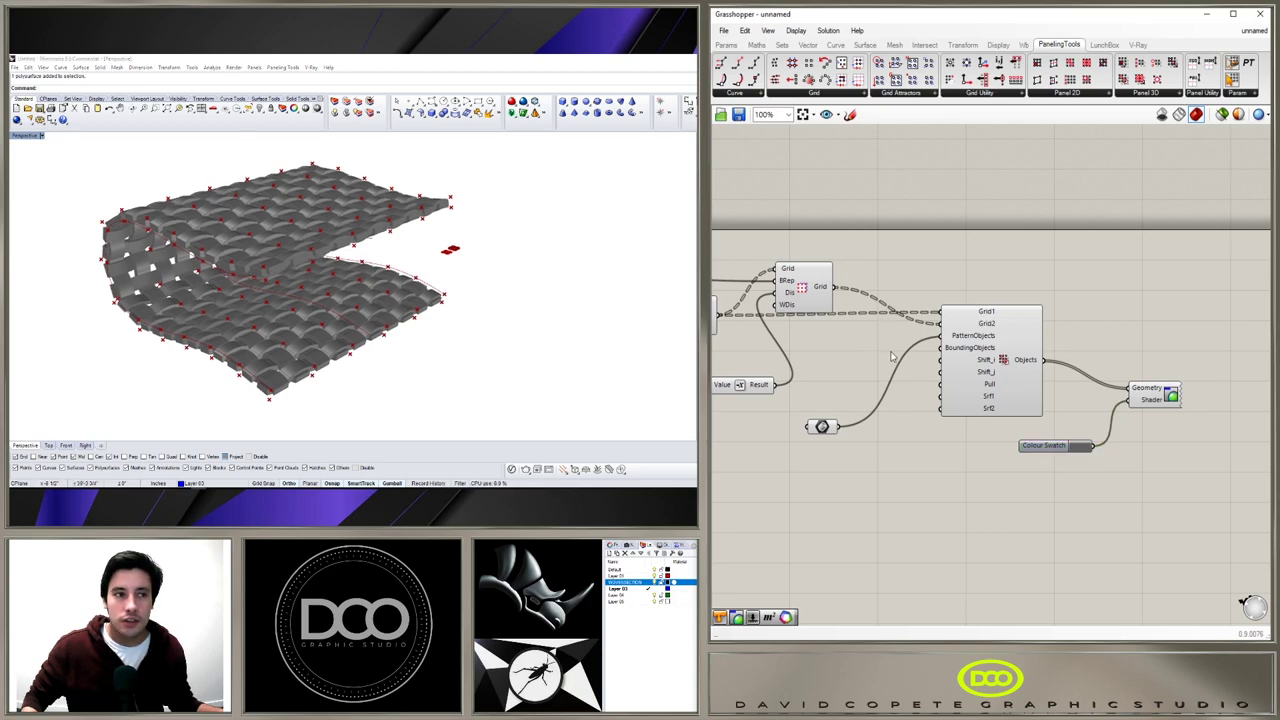
pyautogui.moveTo(936, 447); pyautogui.dragTo(1013, 446, button='right')
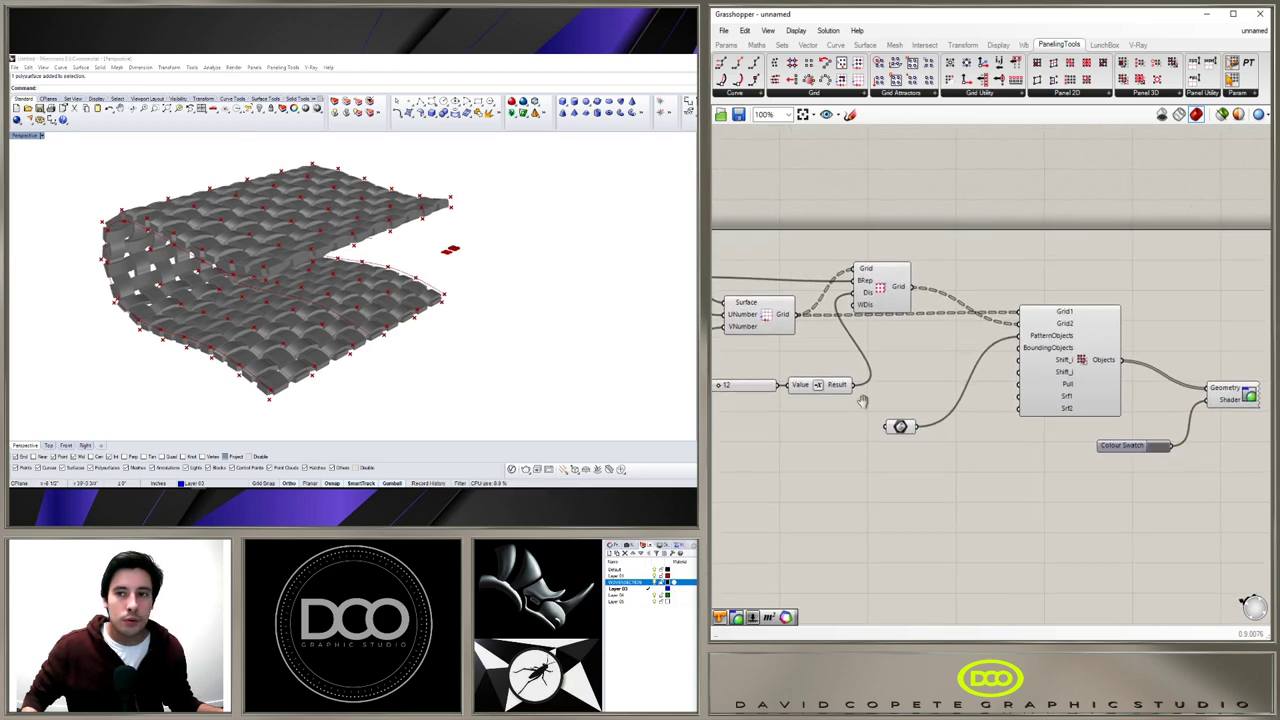
pyautogui.moveTo(860, 408); pyautogui.dragTo(1071, 427, button='right')
pyautogui.moveTo(135, 358); pyautogui.dragTo(177, 329, button='right')
pyautogui.moveTo(1200, 390); pyautogui.dragTo(1000, 388, button='right')
# Disable the preview of the surface grid, offset grid and morph components.
pyautogui.click(1094, 383)
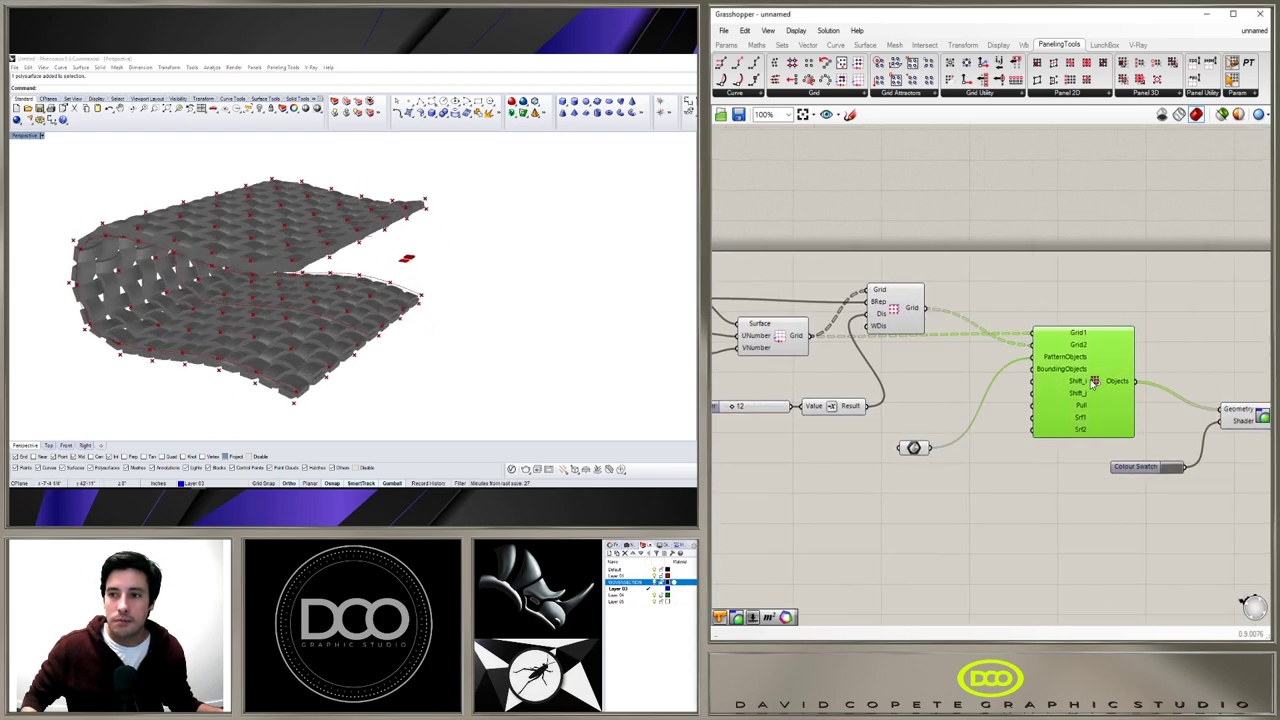
pyautogui.keyDown('shift'); pyautogui.click(905, 322); pyautogui.keyUp('shift')
pyautogui.keyDown('shift'); pyautogui.click(788, 337); pyautogui.keyUp('shift')
pyautogui.moveTo(907, 374); pyautogui.dragTo(963, 374, button='right')
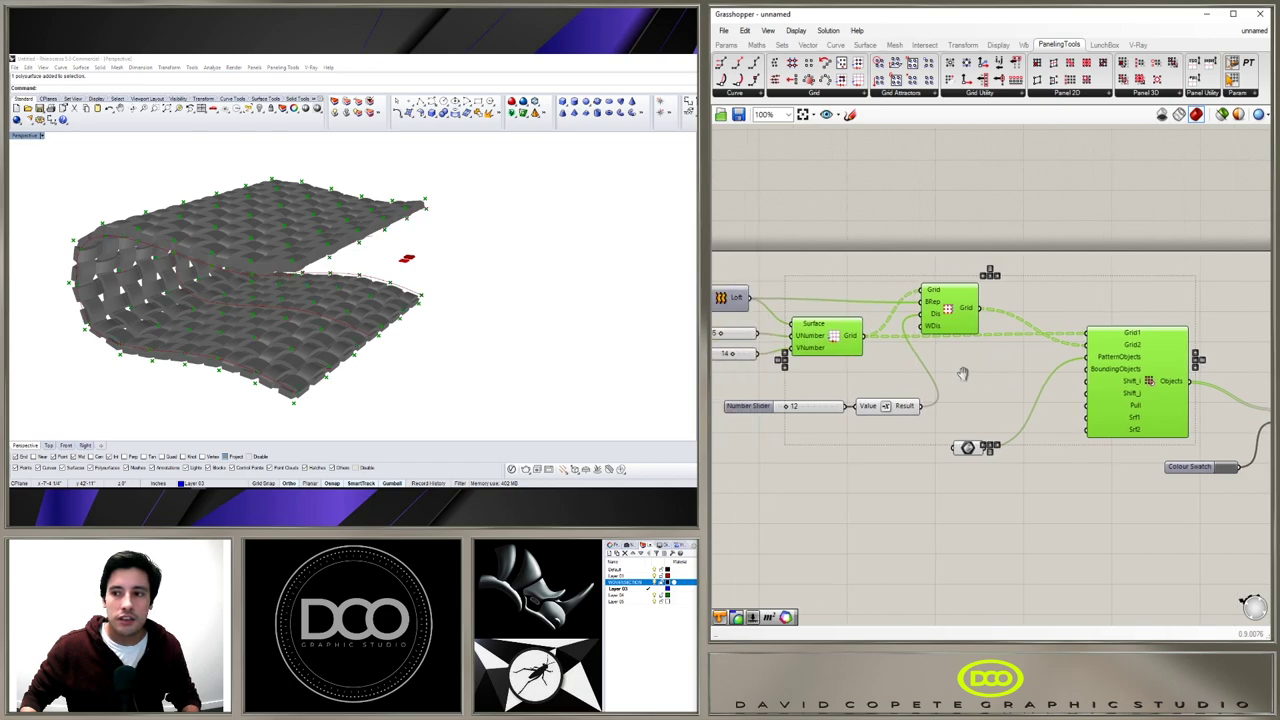
pyautogui.rightClick(963, 374)
pyautogui.moveTo(998, 333); pyautogui.dragTo(1002, 313, button='right')
pyautogui.middleClick(1018, 318)
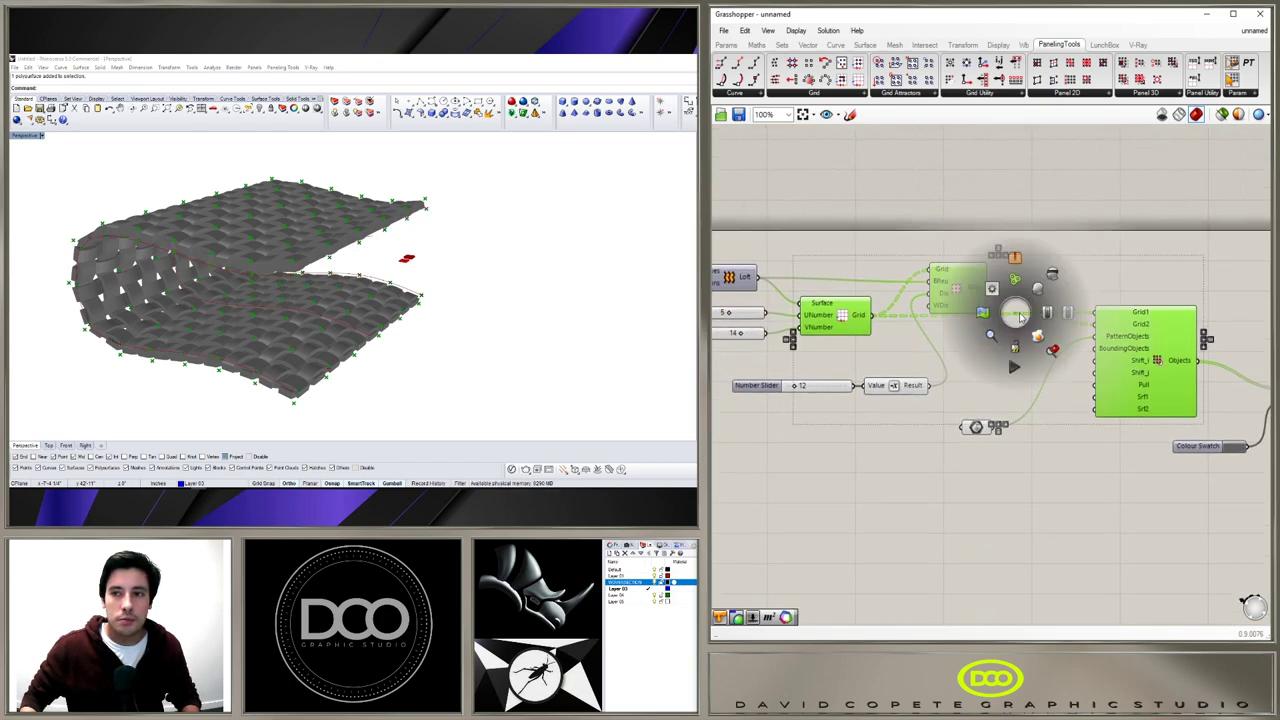
pyautogui.click(1050, 275)
# In Rhino, enlarge the middle loft curve with Scale, using a point on its lower bend as the origin.
pyautogui.moveTo(535, 295); pyautogui.dragTo(352, 362, button='right')
pyautogui.scroll(4, 347, 315)
pyautogui.click(350, 297)
pyautogui.scroll(-6, 350, 297)
pyautogui.moveTo(350, 297); pyautogui.dragTo(266, 347, button='right')
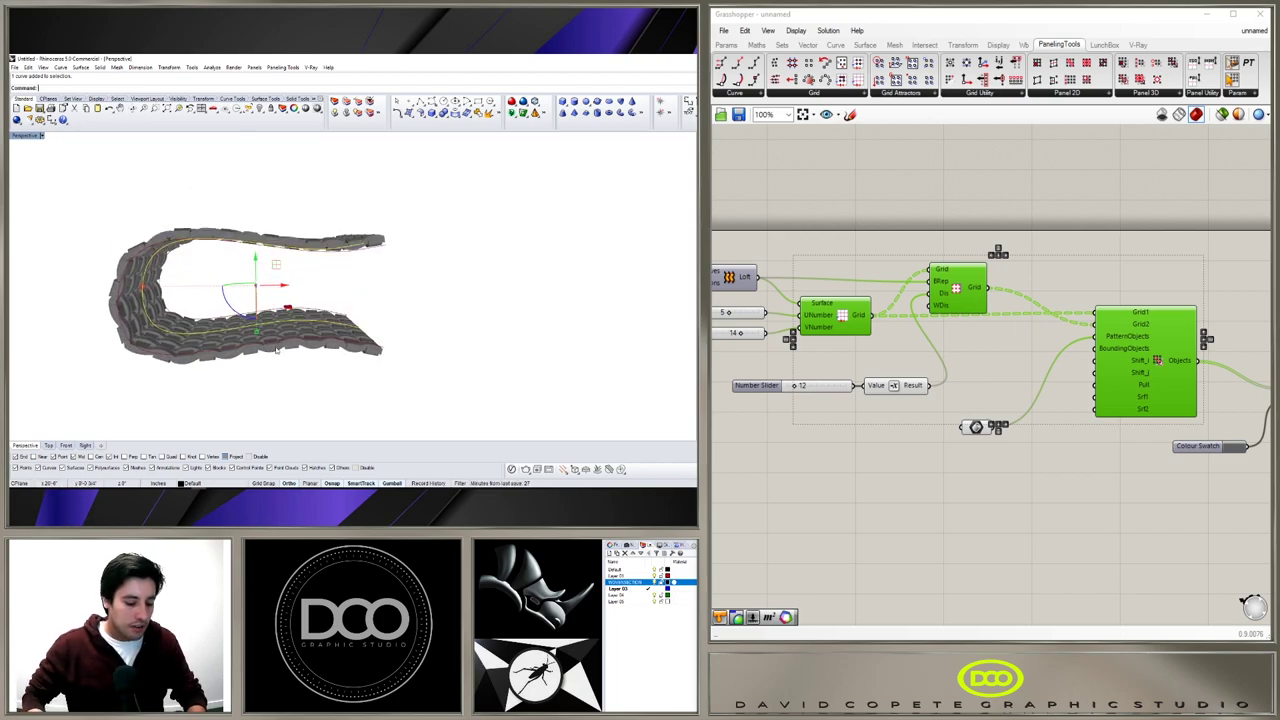
pyautogui.press('Return')
pyautogui.scroll(5, 205, 334)
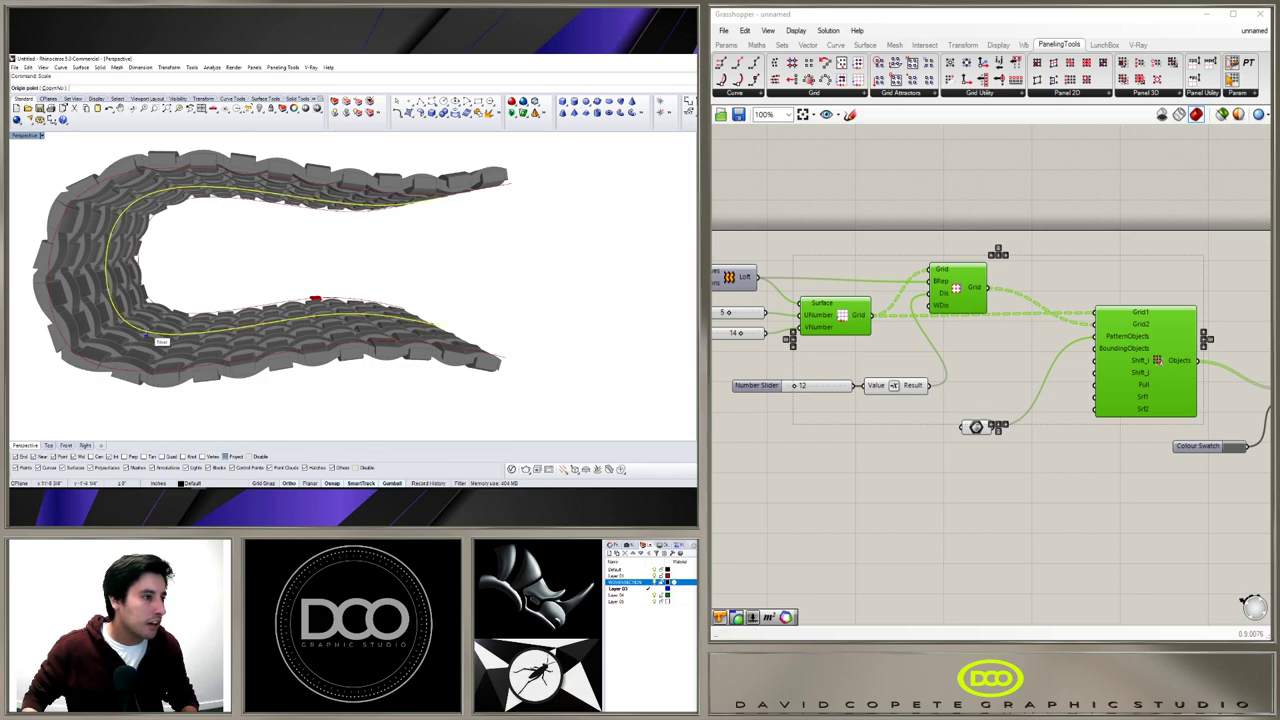
pyautogui.click(167, 338)
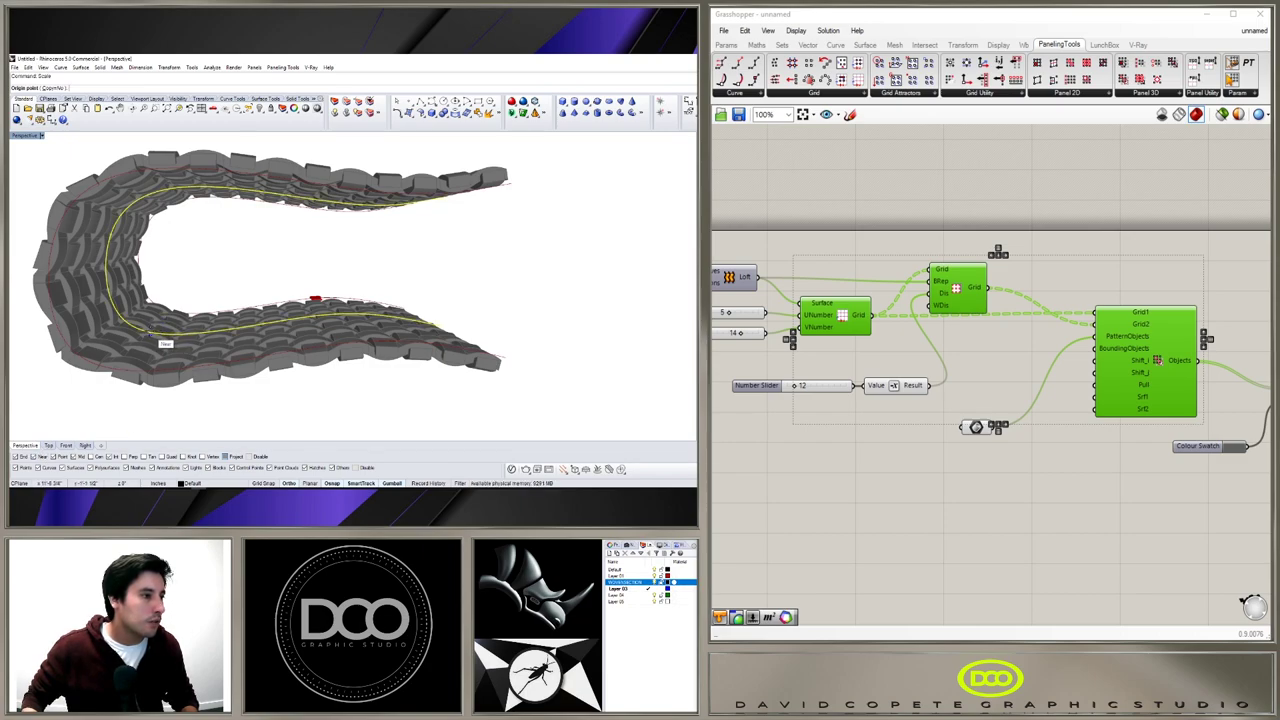
pyautogui.scroll(-5, 300, 325)
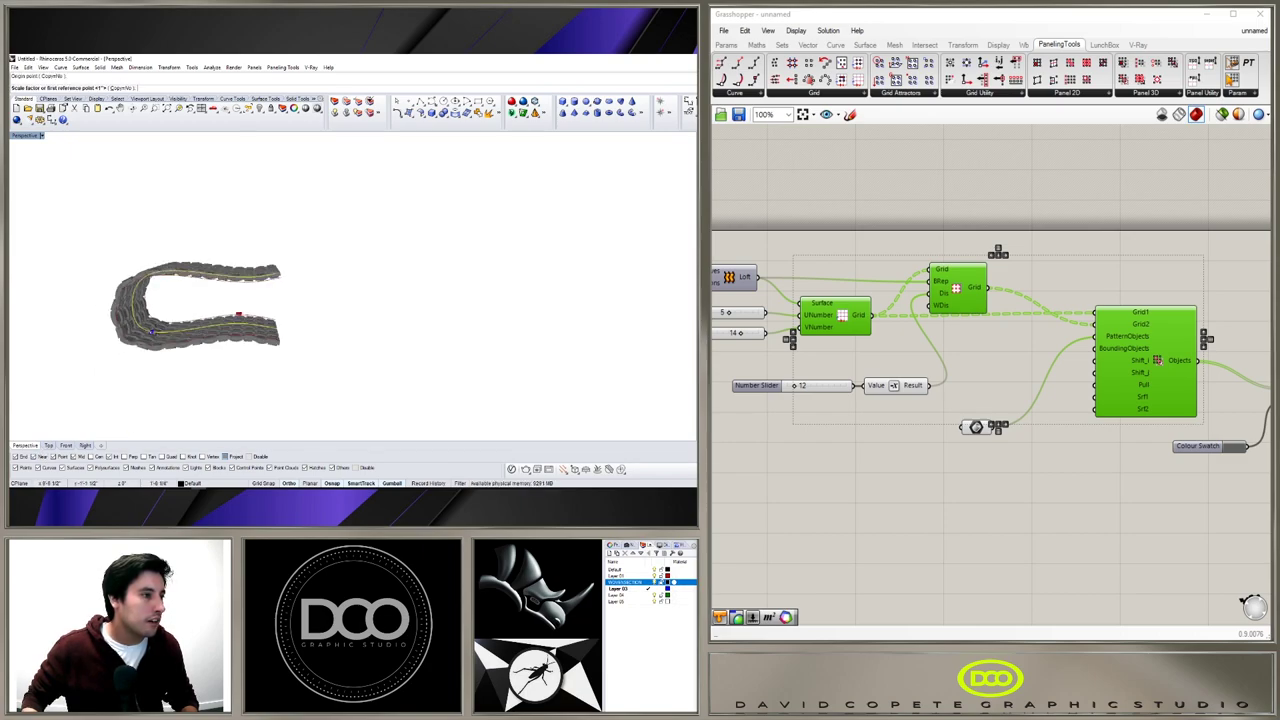
pyautogui.click(325, 331)
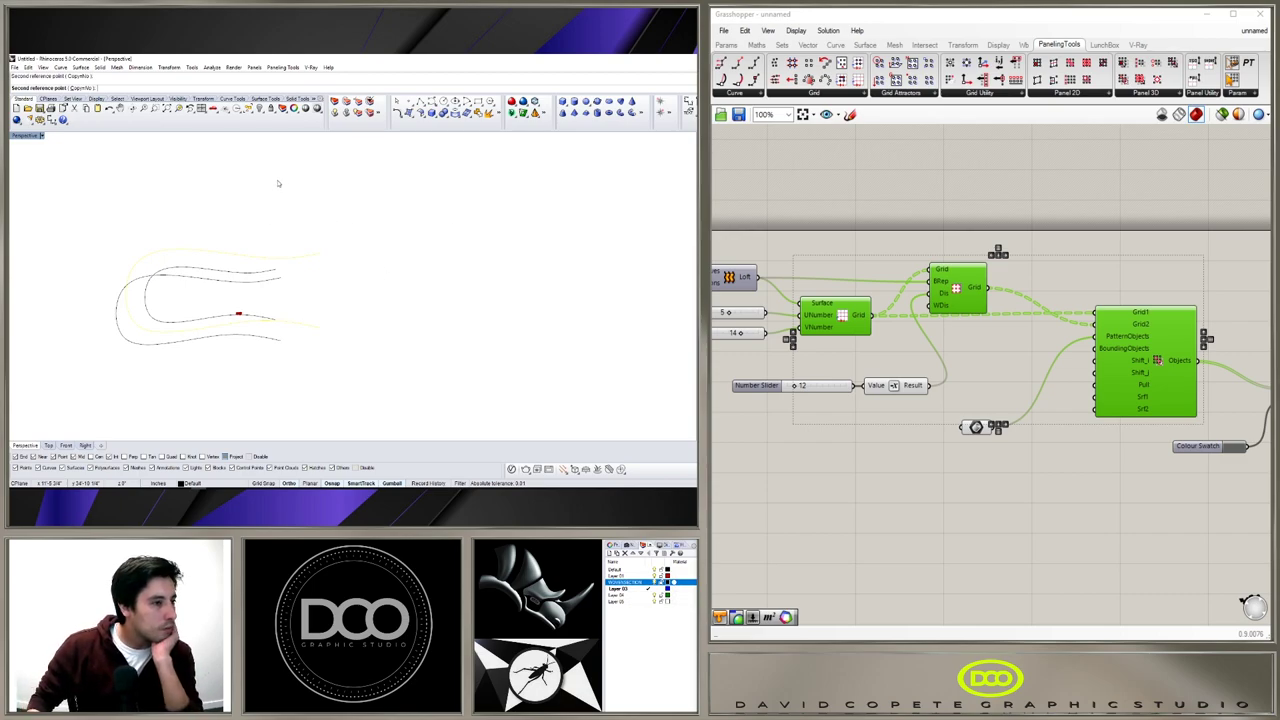
pyautogui.click(444, 262)
pyautogui.moveTo(444, 262); pyautogui.dragTo(392, 280, button='right')
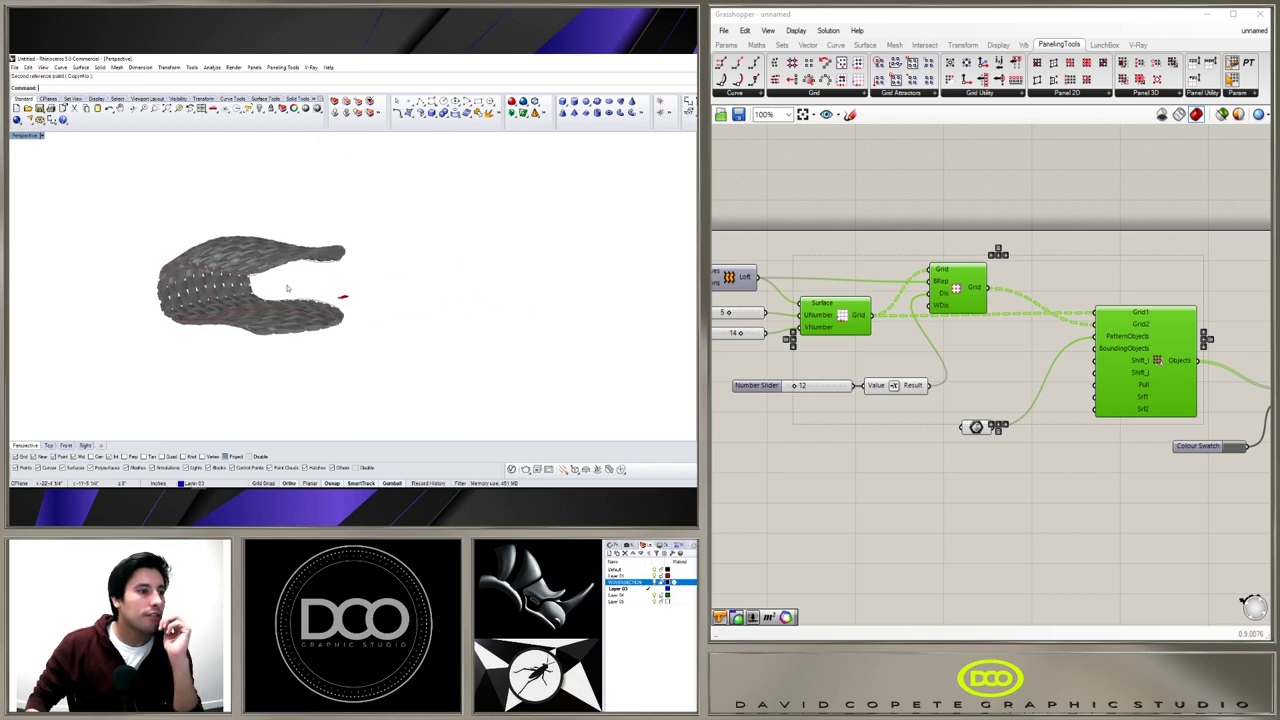
# Examine the rescaled woven structure up close and from several angles.
pyautogui.scroll(6, 285, 287)
pyautogui.moveTo(285, 287); pyautogui.dragTo(460, 316, button='right')
pyautogui.scroll(6, 418, 326)
pyautogui.scroll(-4, 438, 297)
pyautogui.click(1071, 383)
pyautogui.moveTo(918, 369); pyautogui.dragTo(938, 373, button='right')
pyautogui.moveTo(393, 403); pyautogui.dragTo(415, 290, button='right')
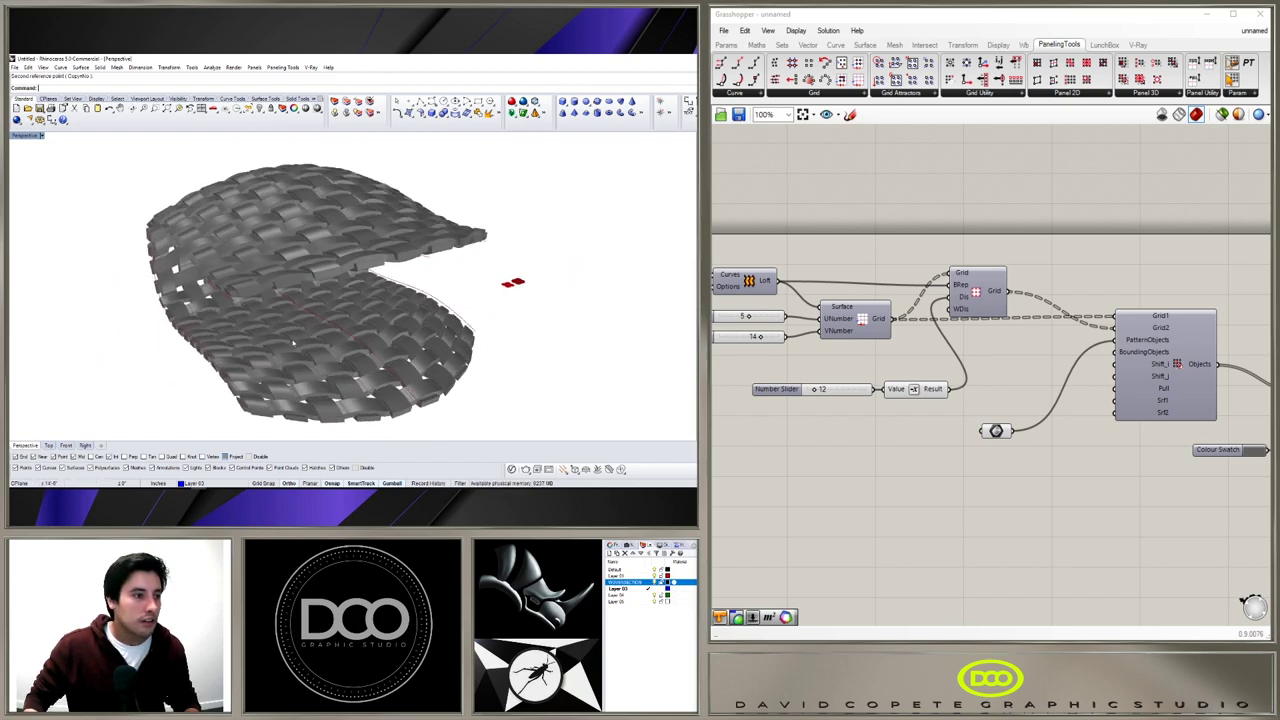
pyautogui.click(212, 284)
pyautogui.moveTo(212, 284)
pyautogui.mouseDown(button='right')
pyautogui.moveTo(232, 278)
pyautogui.moveTo(210, 272)
pyautogui.mouseUp(button='right')
pyautogui.press('F10')
pyautogui.moveTo(290, 390); pyautogui.dragTo(218, 343, button='right')
pyautogui.press('Escape')
# Try to reshape the outer loft curve with a gumball handle, and undo the change.
pyautogui.click(219, 361)
pyautogui.scroll(-3, 219, 361)
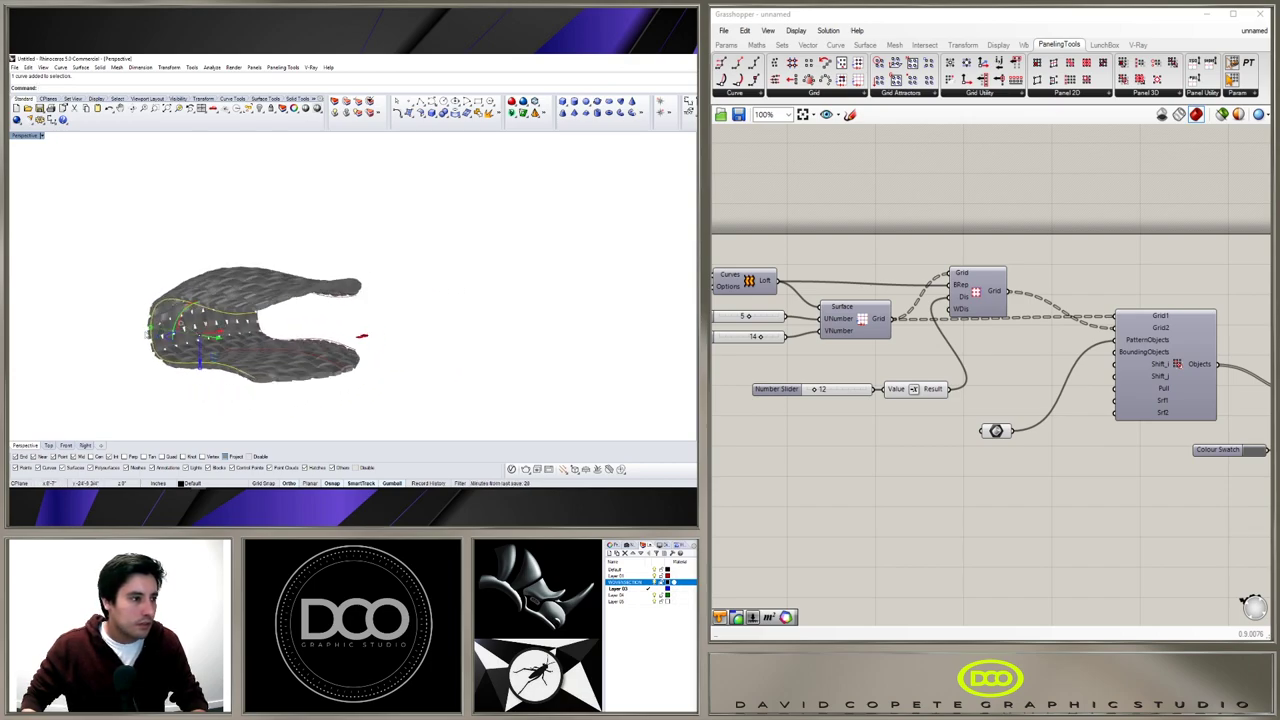
pyautogui.moveTo(149, 328); pyautogui.dragTo(135, 325)
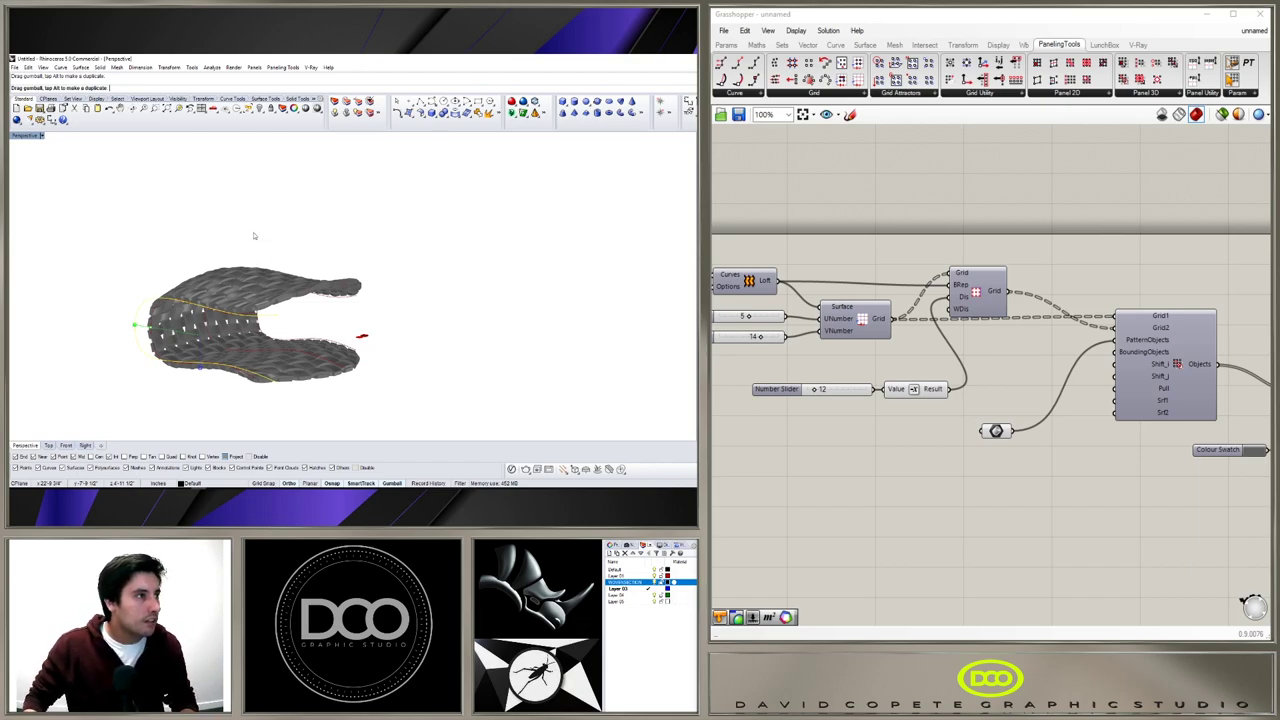
pyautogui.hotkey('ctrl', 'z')
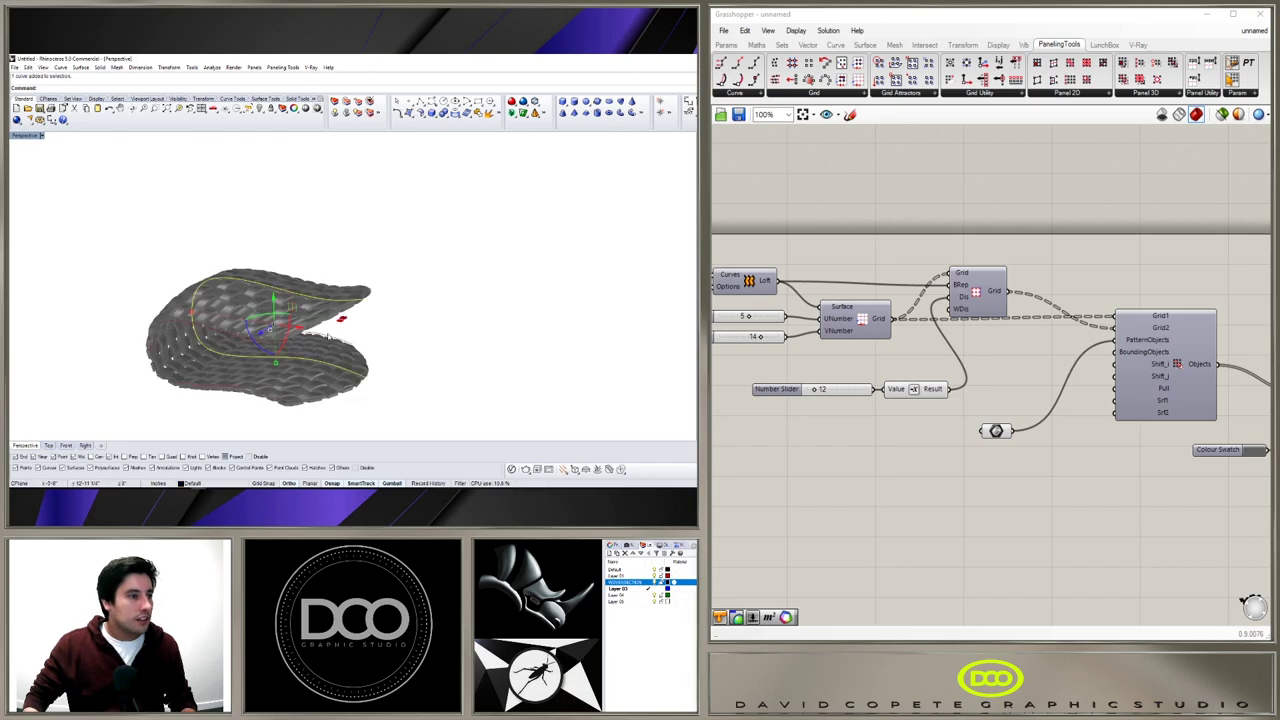
# Select the two outer loft curves together and reshape them with the gumball's green scale handle.
pyautogui.click(336, 302)
pyautogui.keyDown('shift'); pyautogui.click(186, 308); pyautogui.keyUp('shift')
pyautogui.keyDown('shift'); pyautogui.click(214, 328); pyautogui.keyUp('shift')
pyautogui.moveTo(222, 328); pyautogui.dragTo(236, 338, button='right')
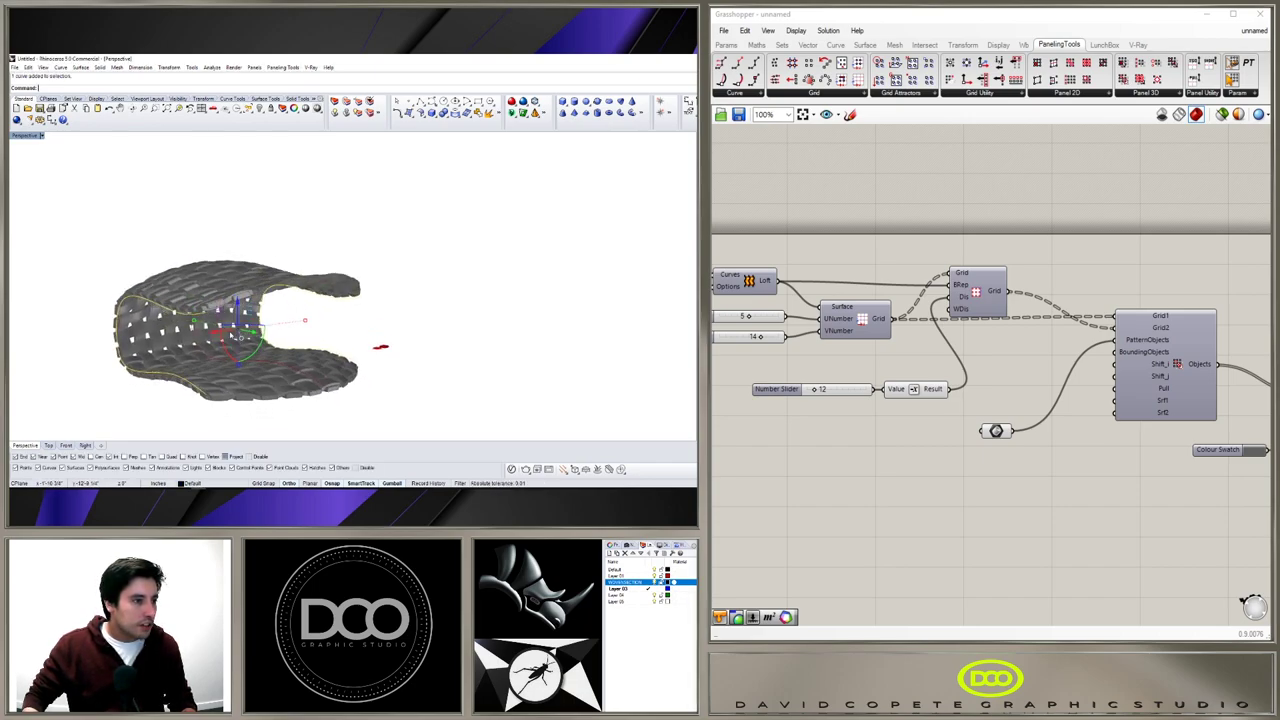
pyautogui.moveTo(194, 321); pyautogui.dragTo(191, 325)
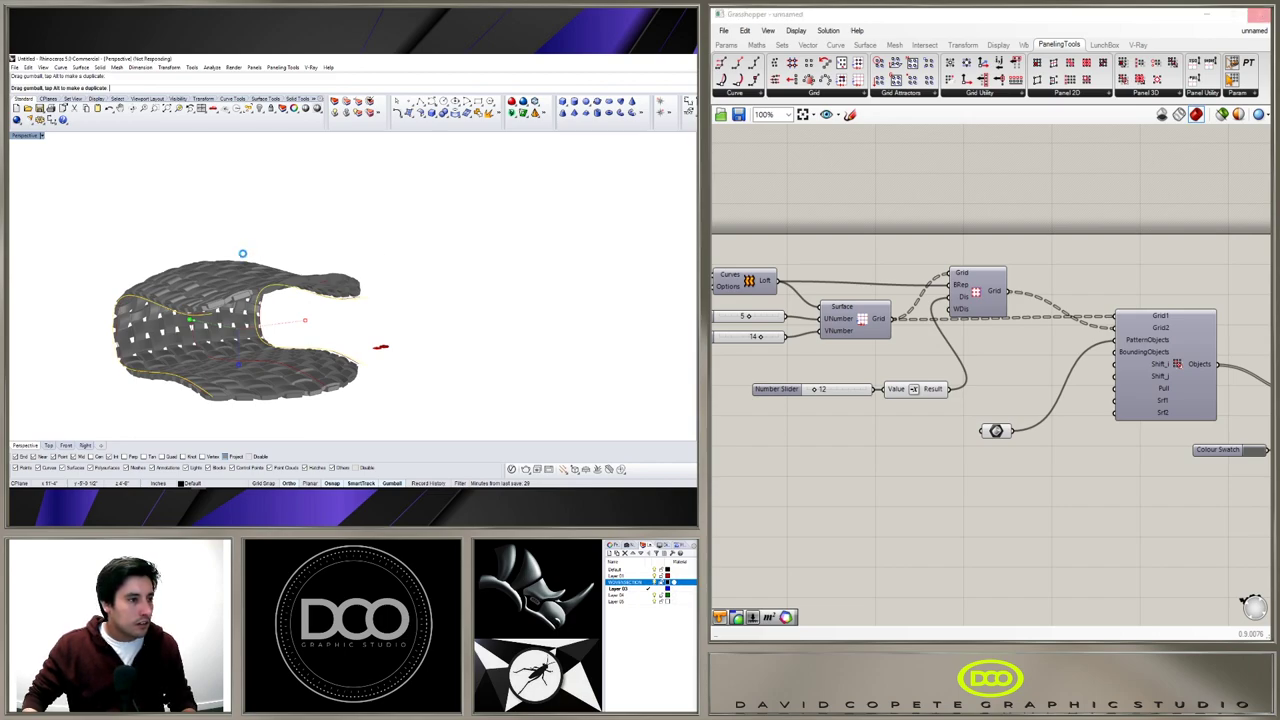
pyautogui.click(643, 240)
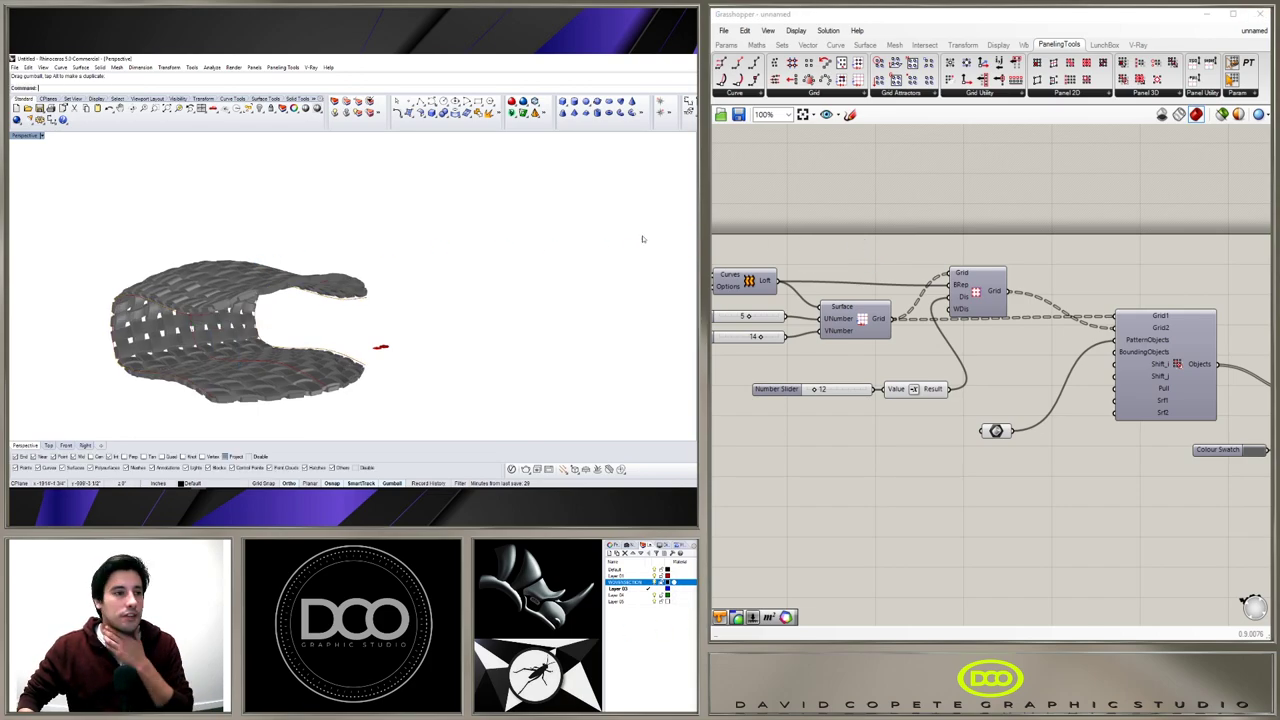
pyautogui.moveTo(548, 248); pyautogui.dragTo(520, 232, button='right')
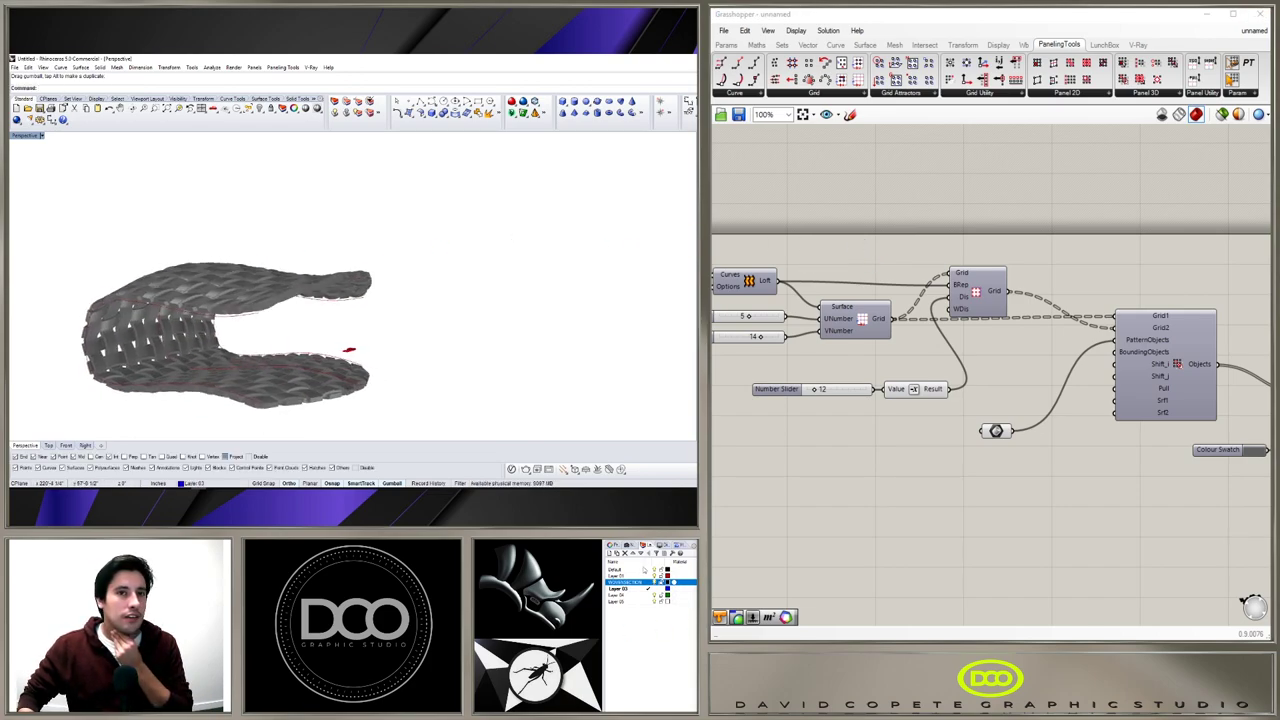
# Rename the layer below Layer 03 as WOVENSTRUCTURE1 and make it the current layer.
pyautogui.click(626, 595)
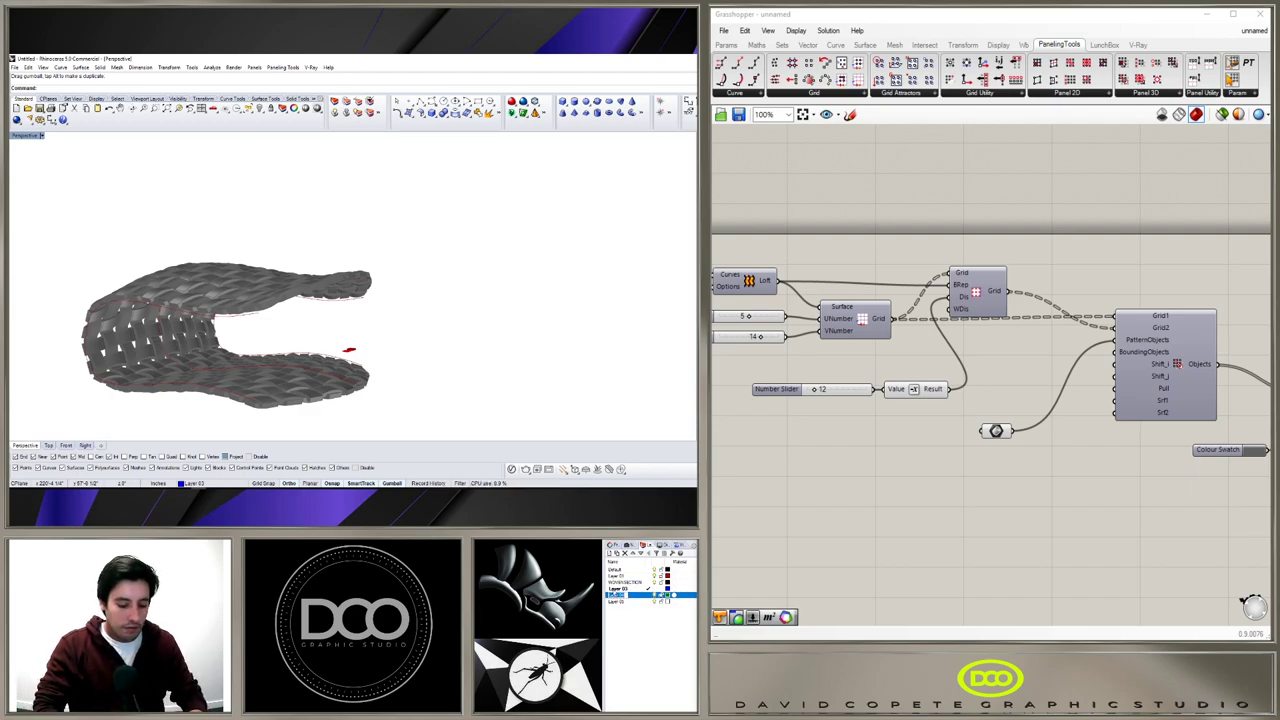
pyautogui.write('WOVENSURFACE')
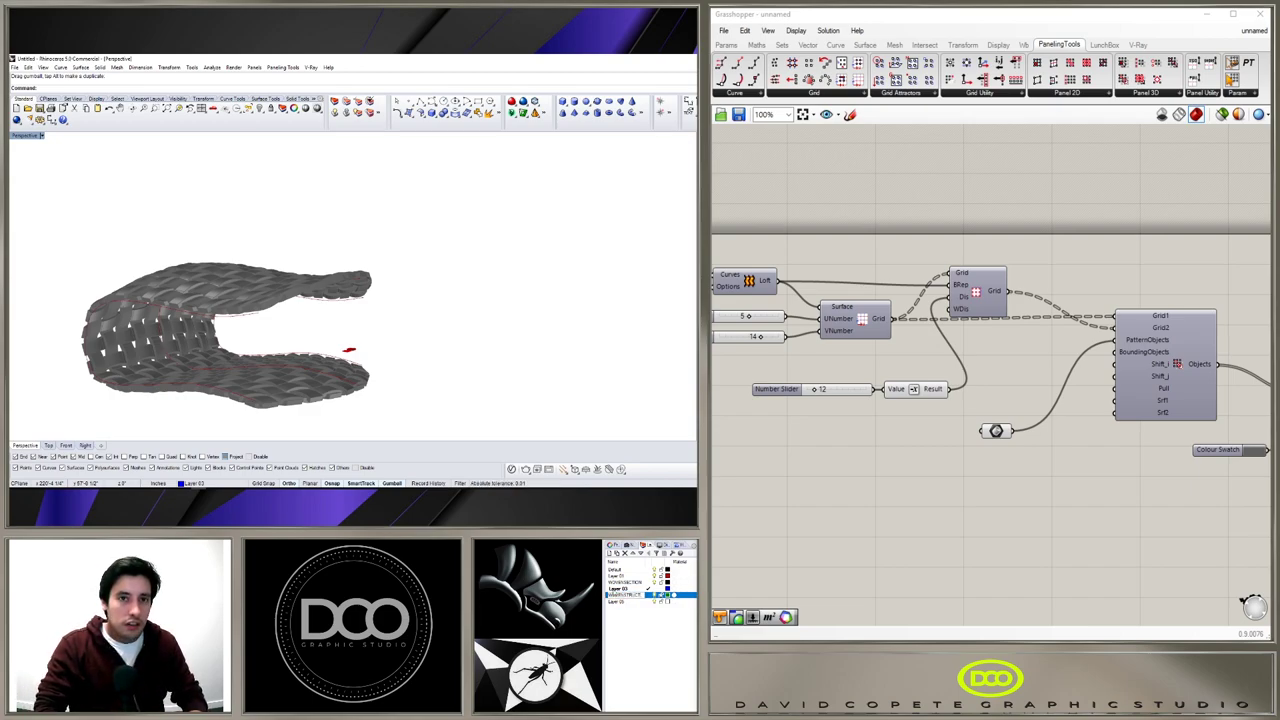
pyautogui.press('Return')
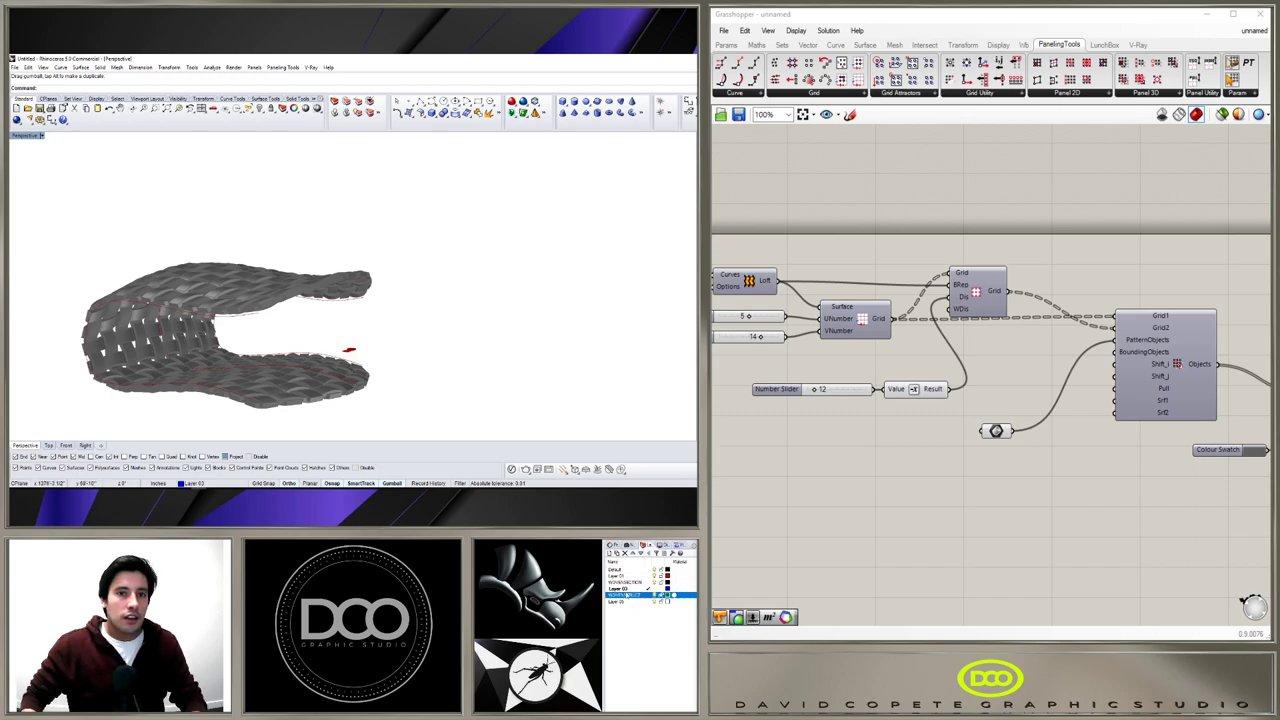
pyautogui.press('Return')
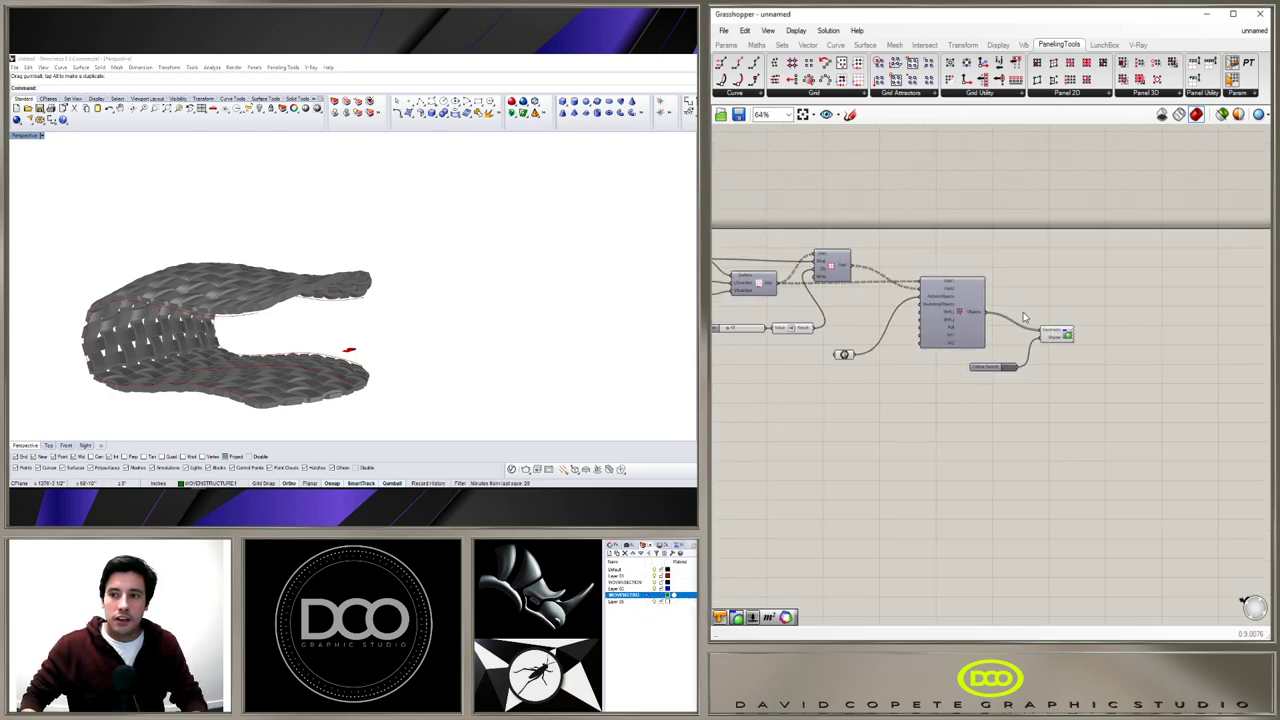
# In Grasshopper, bake the morph component's objects onto the WOVENSTRUCTURE1 layer.
pyautogui.scroll(3, 1034, 345)
pyautogui.moveTo(1034, 345); pyautogui.dragTo(1251, 411, button='right')
pyautogui.moveTo(1084, 366); pyautogui.dragTo(987, 314, button='right')
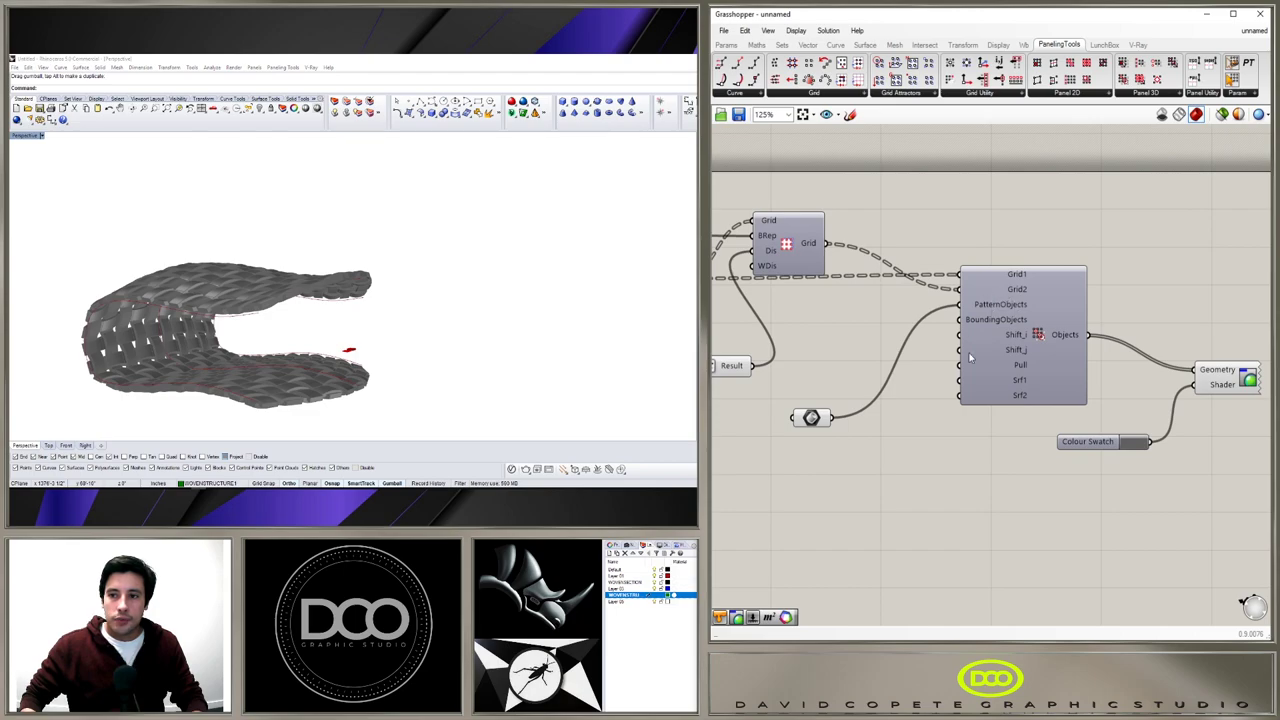
pyautogui.click(1034, 342)
pyautogui.middleClick(1031, 339)
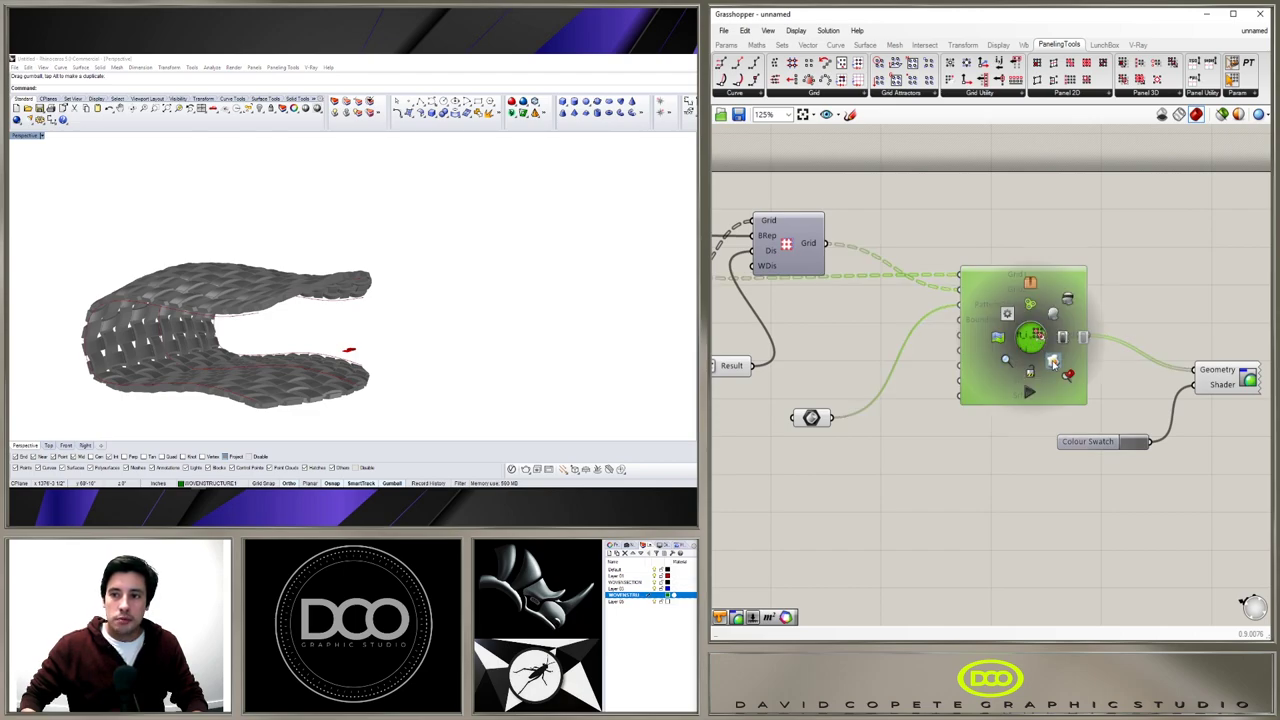
pyautogui.click(1053, 364)
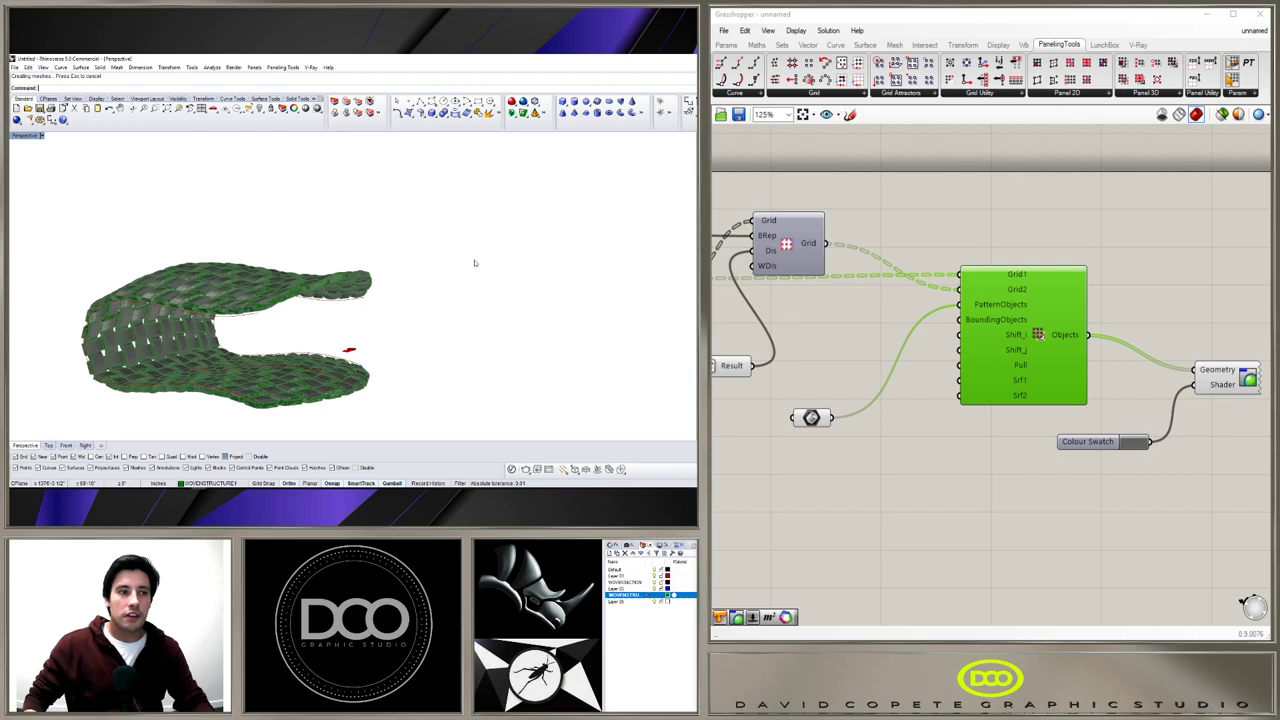
# In Rhino, examine the baked woven structure and the two source modules beside it.
pyautogui.moveTo(416, 304); pyautogui.dragTo(319, 270, button='right')
pyautogui.scroll(6, 275, 336)
pyautogui.scroll(-4, 275, 336)
pyautogui.moveTo(414, 316); pyautogui.dragTo(480, 346, button='right')
pyautogui.scroll(4, 540, 356)
pyautogui.scroll(7, 520, 308)
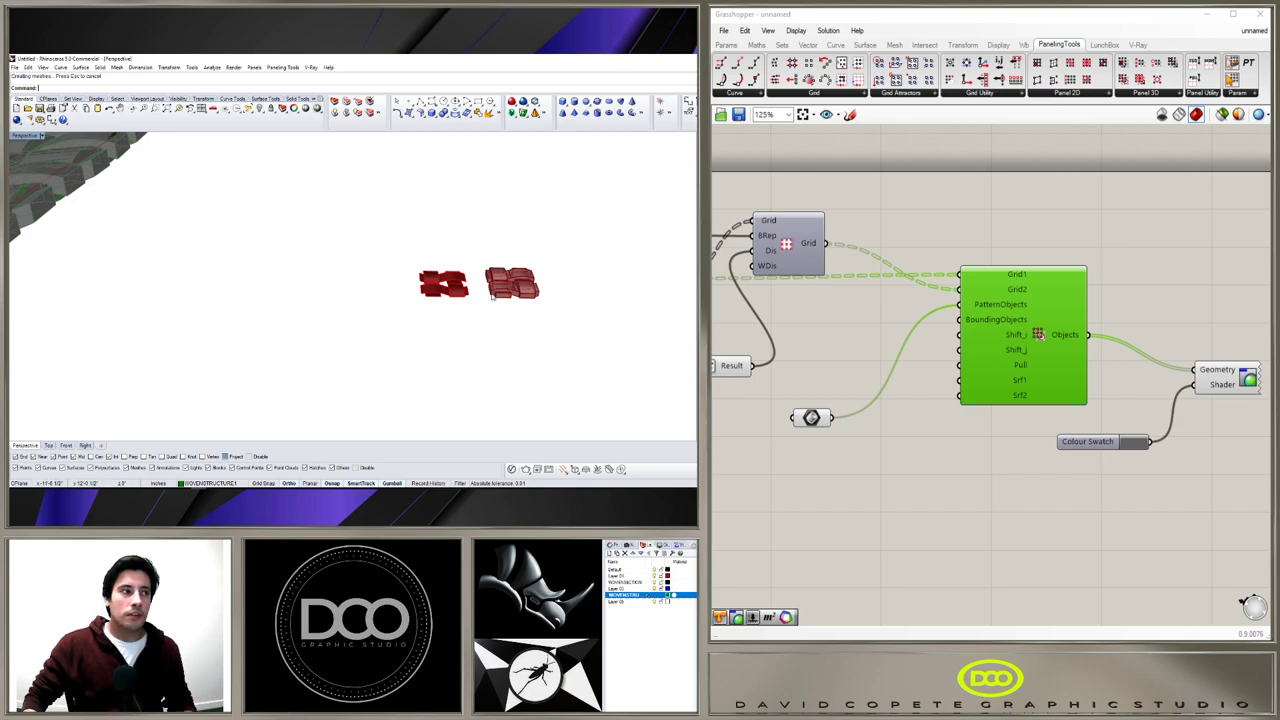
pyautogui.scroll(-5, 440, 300)
pyautogui.moveTo(258, 351); pyautogui.dragTo(330, 342, button='right')
# In Grasshopper, move the Geometry parameter next to the morph component's PatternObjects input.
pyautogui.click(951, 210)
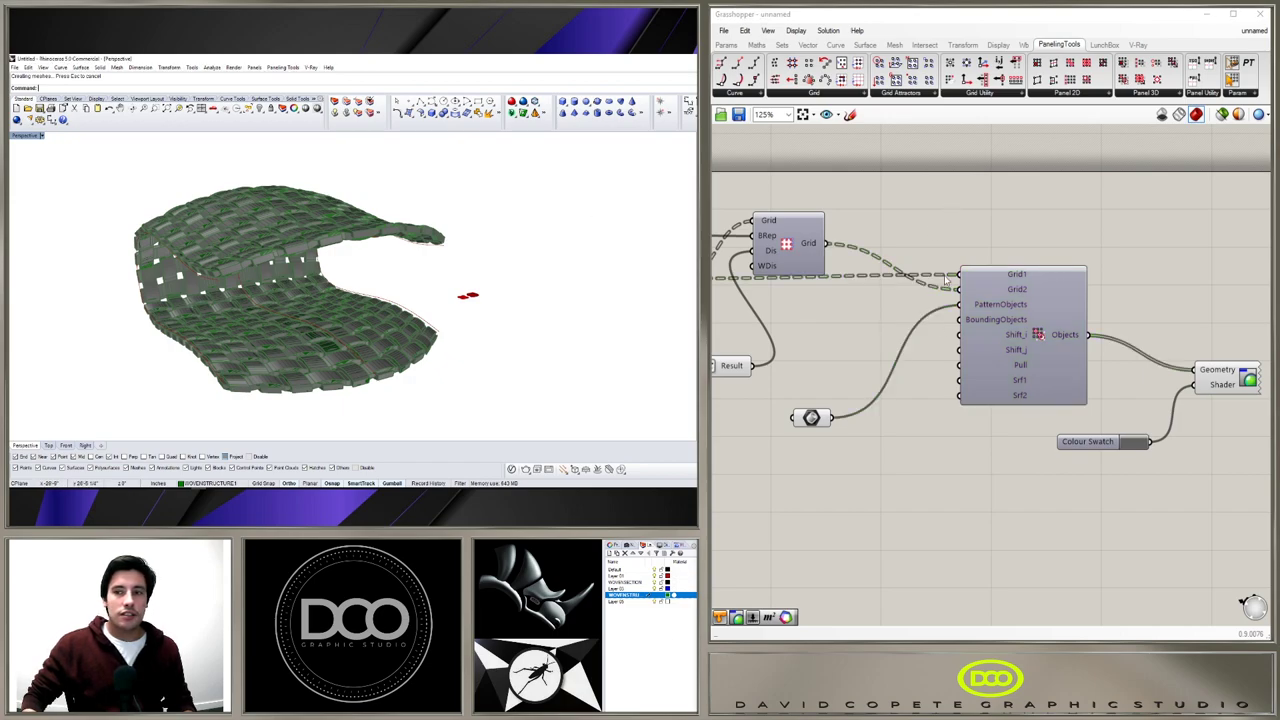
pyautogui.moveTo(818, 426); pyautogui.dragTo(901, 321)
pyautogui.click(920, 349)
pyautogui.moveTo(572, 312); pyautogui.dragTo(550, 305, button='right')
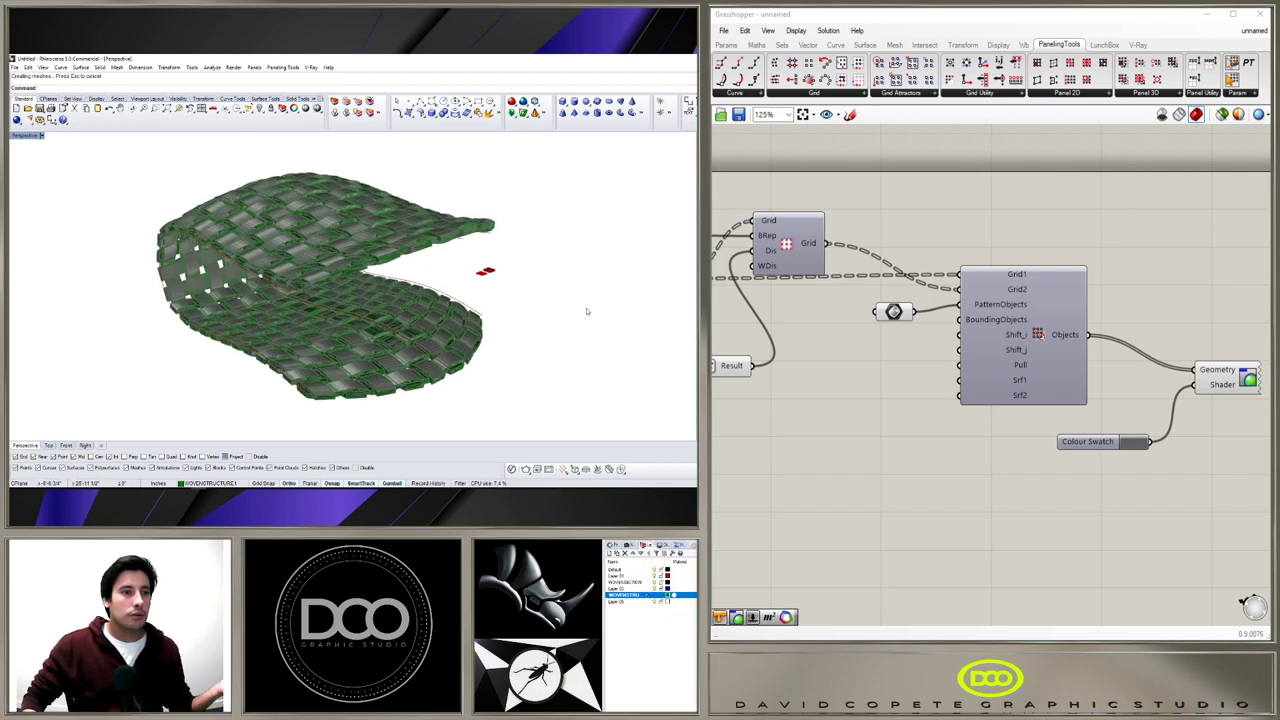
pyautogui.moveTo(391, 306); pyautogui.dragTo(400, 296, button='right')
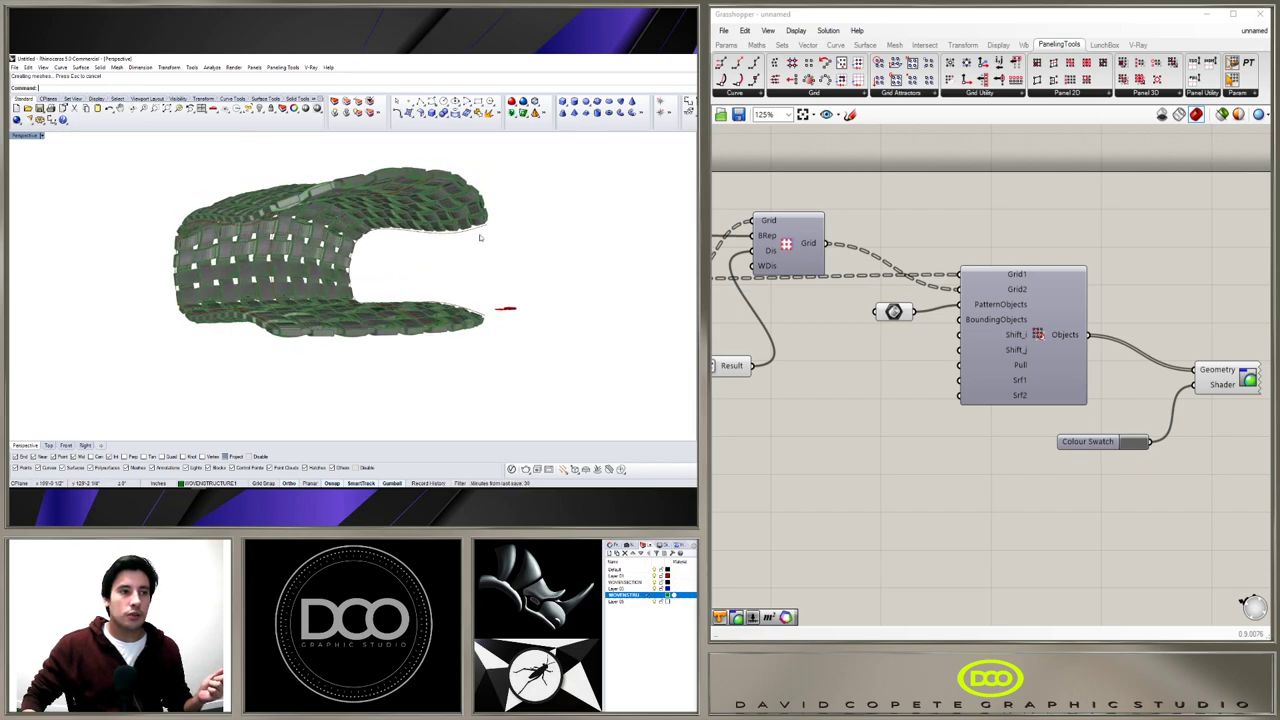
pyautogui.moveTo(512, 228); pyautogui.dragTo(451, 296, button='right')
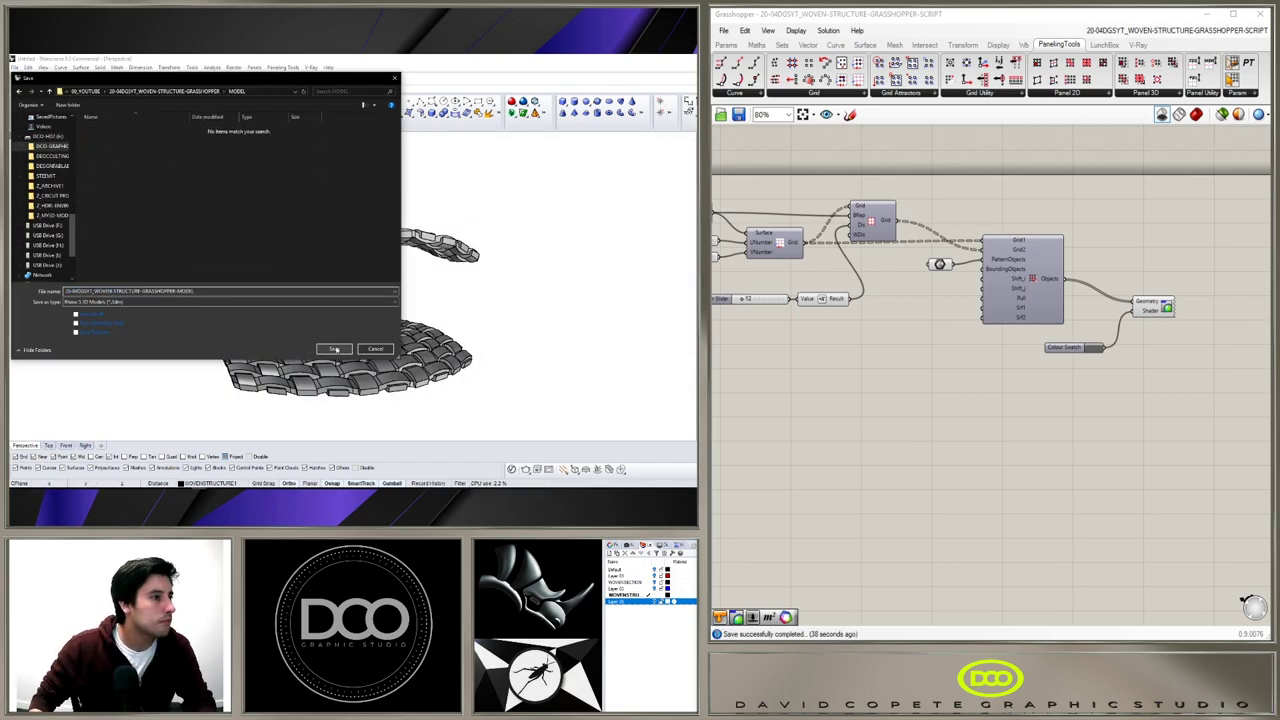
# Save the Rhino model as 20-04DGSYT_WOVEN-STRUCTURE-GRASSHOPPER-MODEL in the MODEL folder.
pyautogui.click(335, 349)
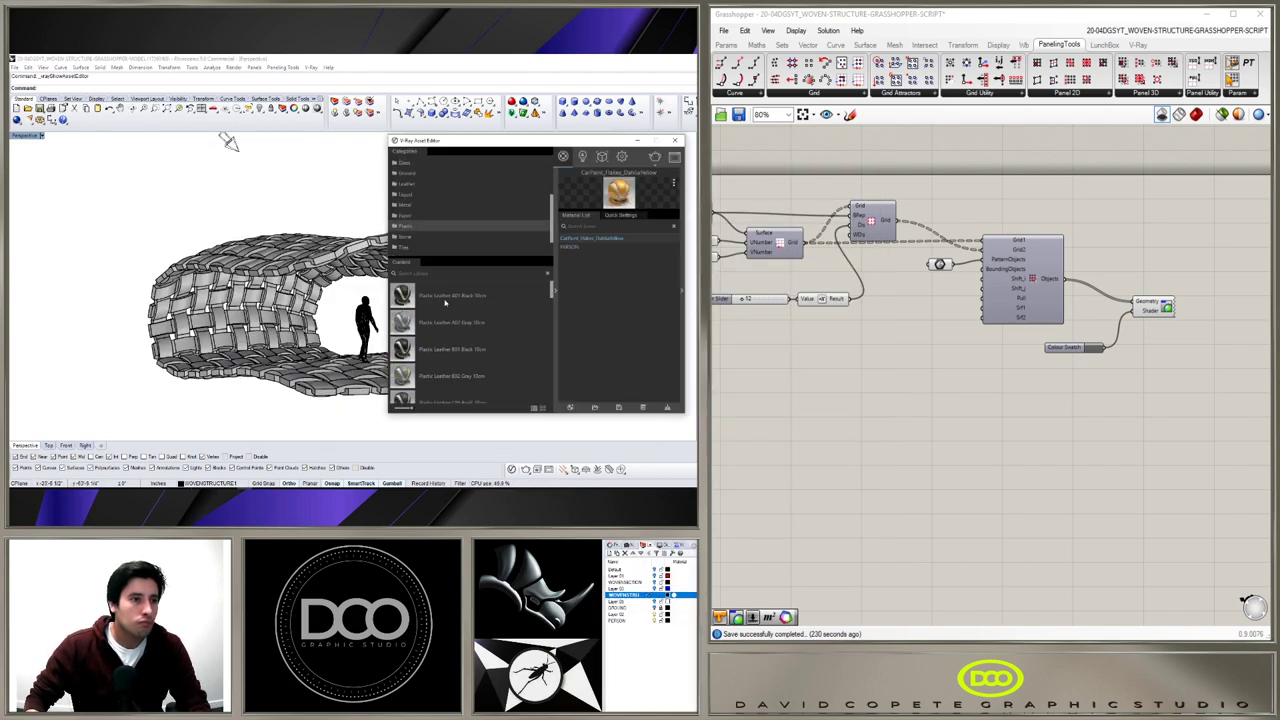
# Show the CarPaint_Flakes_DahliaYellow material's quick settings in the V-Ray Asset Editor, and start rendering the scene.
pyautogui.click(620, 216)
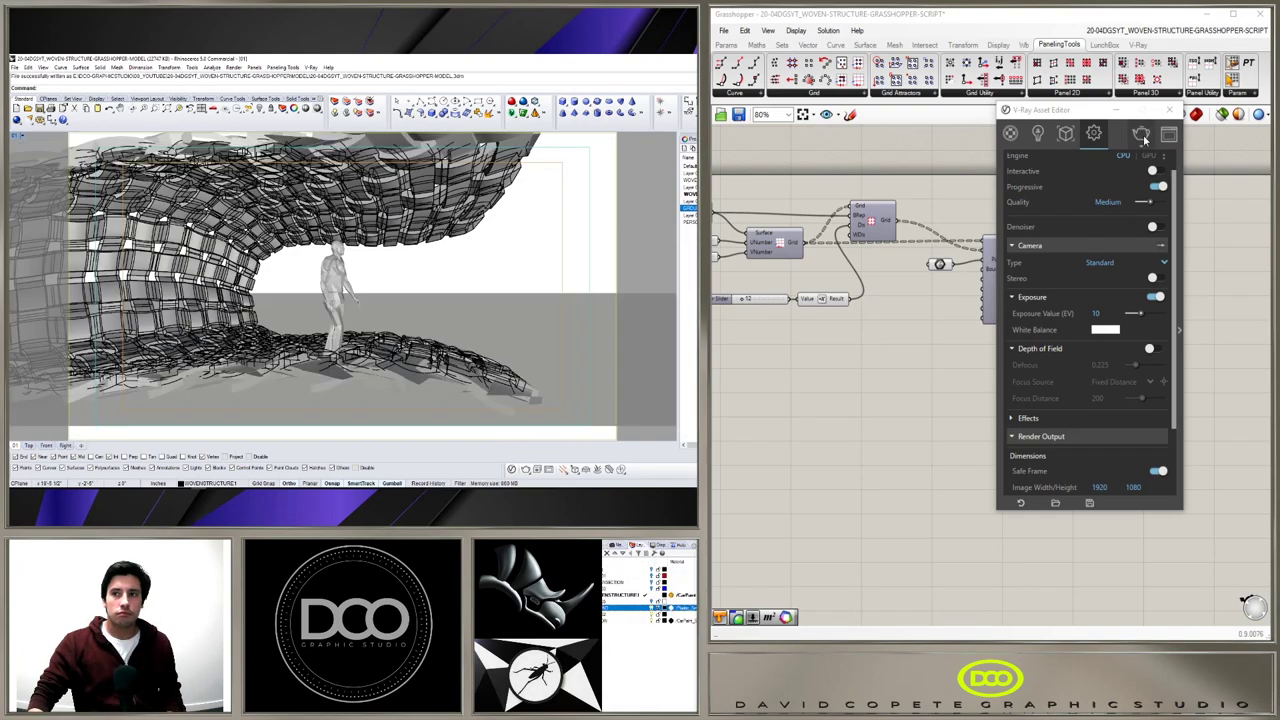
pyautogui.click(1141, 134)
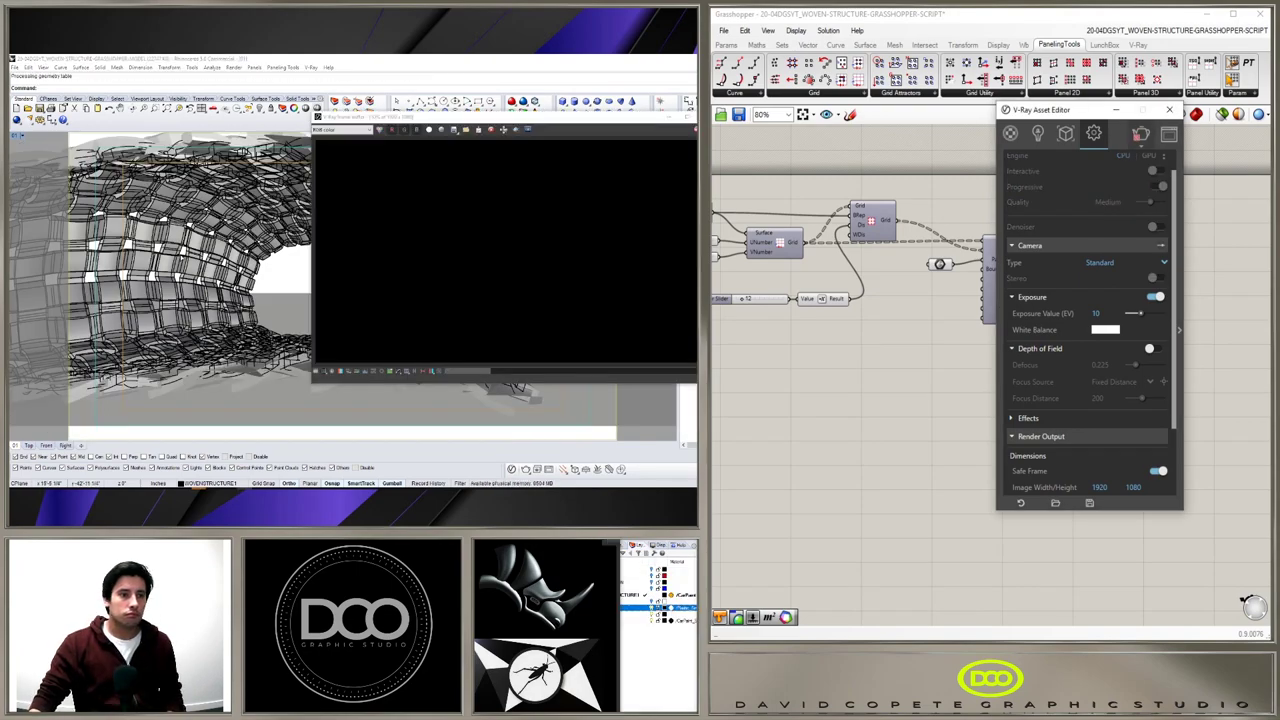